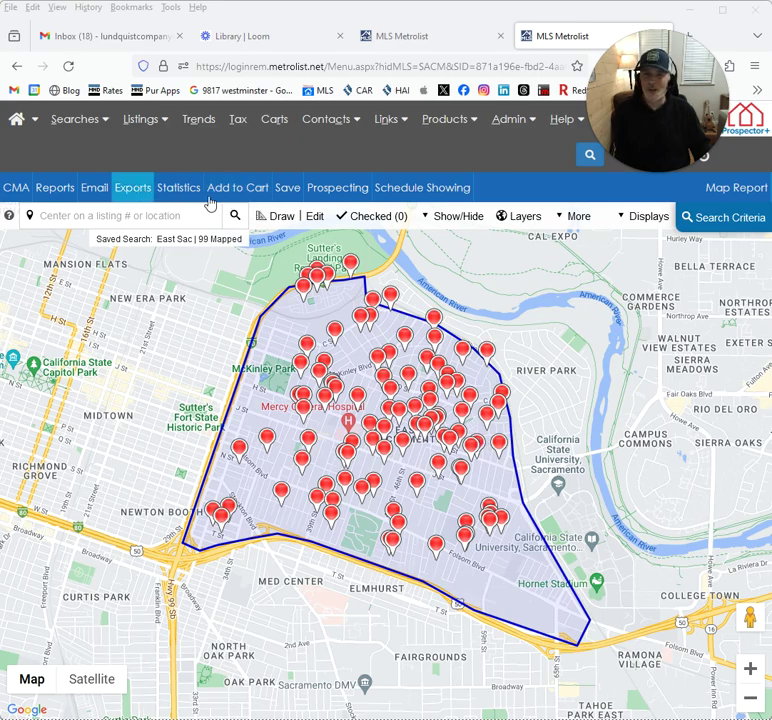
Switch to the Excel workbook "Template-V2 - east sac" and look through the East Sac sales data on the MAIN sheet
key(alt+Tab)
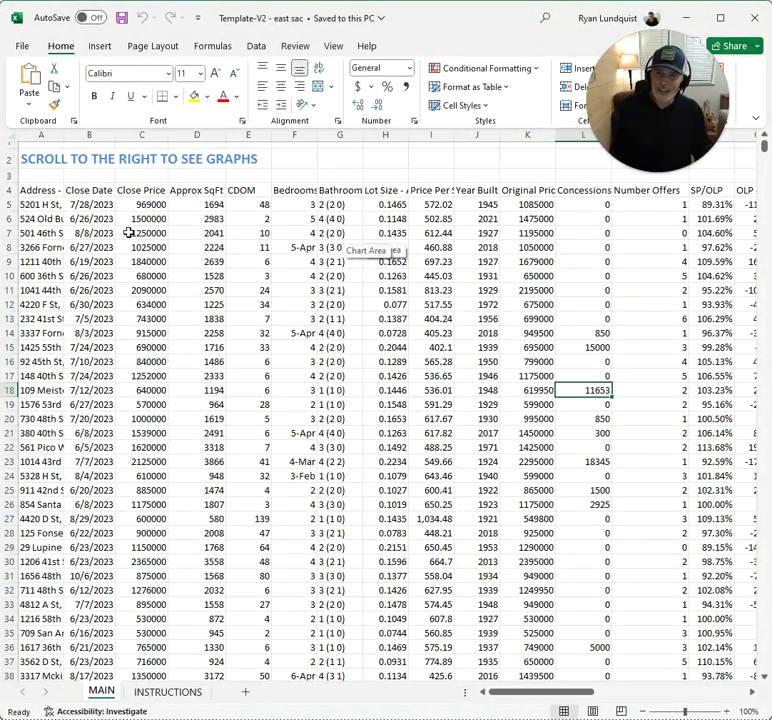
scroll(398, 350, down, 5)
scroll(398, 355, down, 20)
scroll(397, 358, up, 15)
scroll(397, 358, up, 13)
click(305, 261)
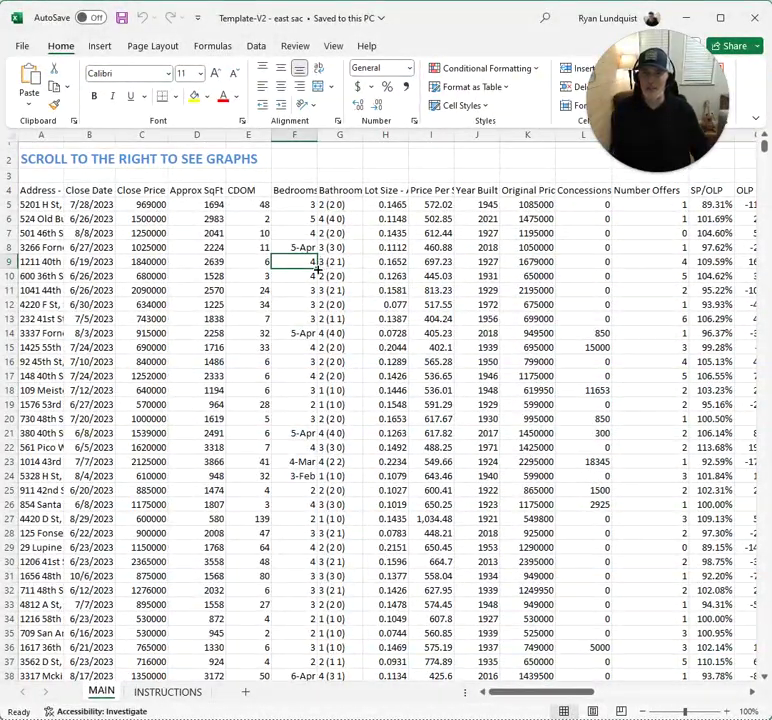
Examine the Price vs Square Footage and Price Per Sq Ft vs Square Footage charts beside the sales data
drag(510, 696, 627, 674)
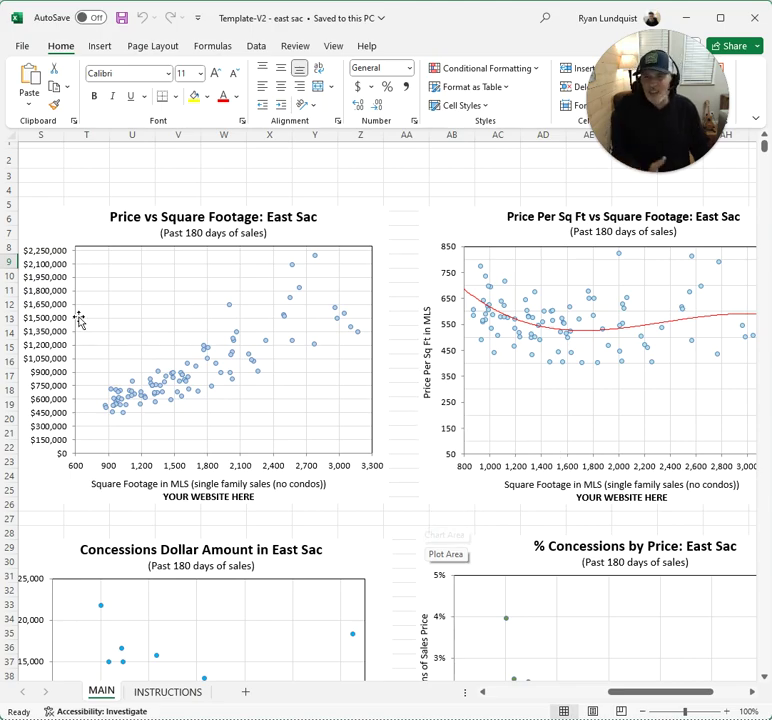
drag(619, 696, 613, 700)
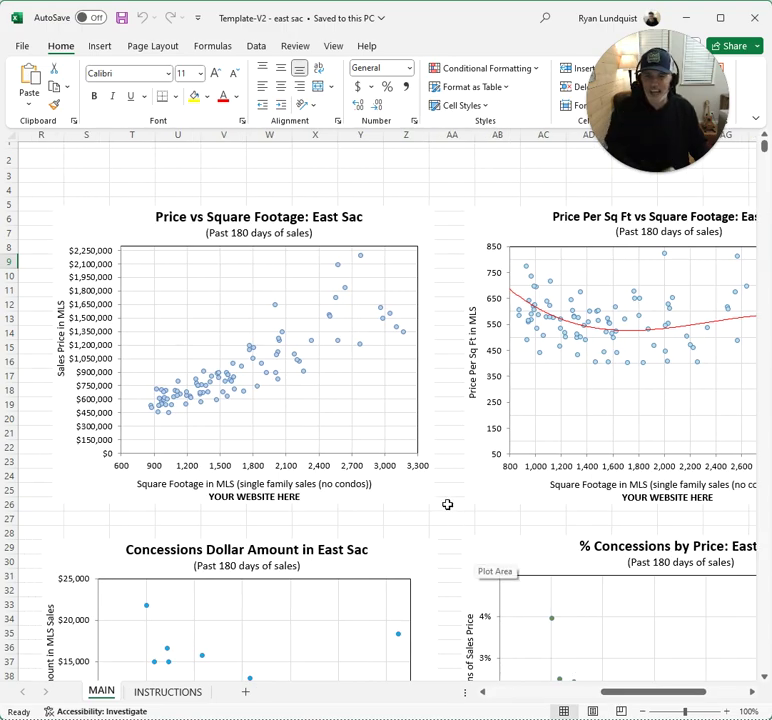
scroll(449, 466, down, 1)
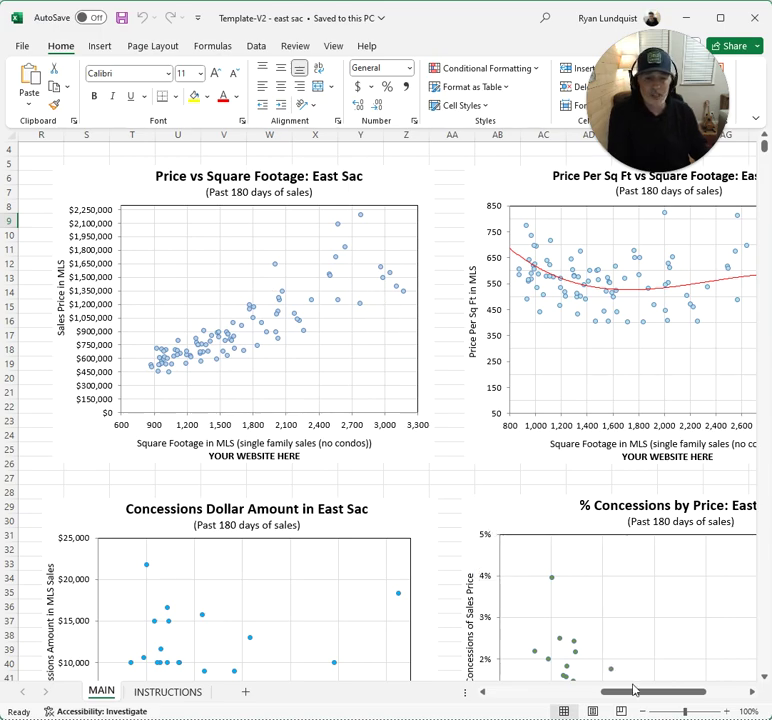
drag(639, 695, 676, 701)
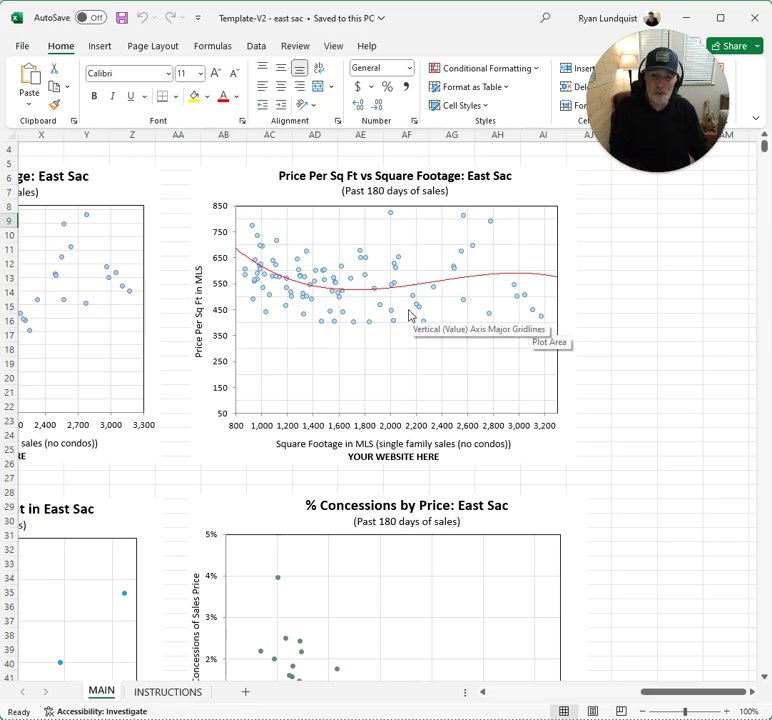
Examine the % Concessions by Price chart and the Concessions Dollar Amount chart for East Sac
scroll(394, 400, down, 9)
scroll(390, 360, up, 1)
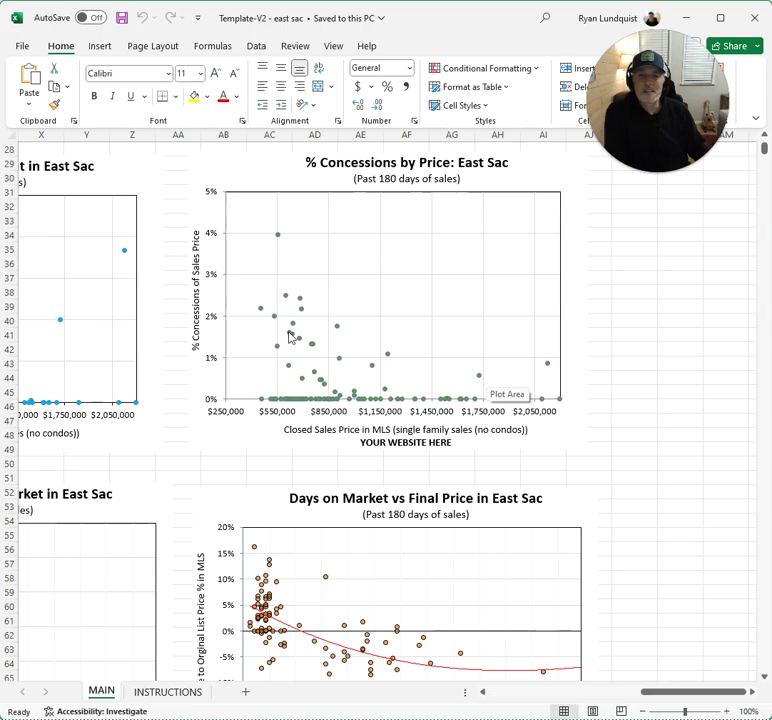
mouse_move(300, 300)
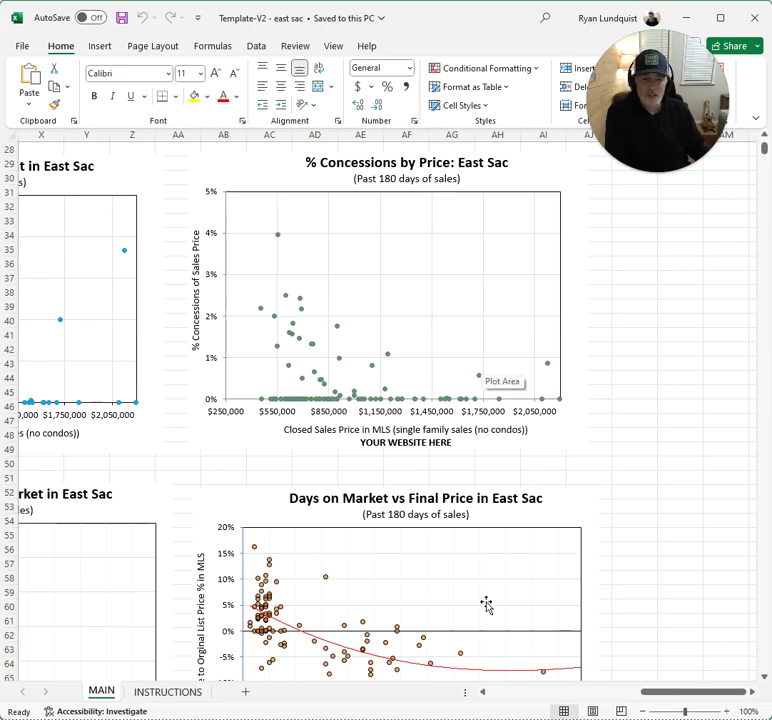
drag(643, 693, 594, 693)
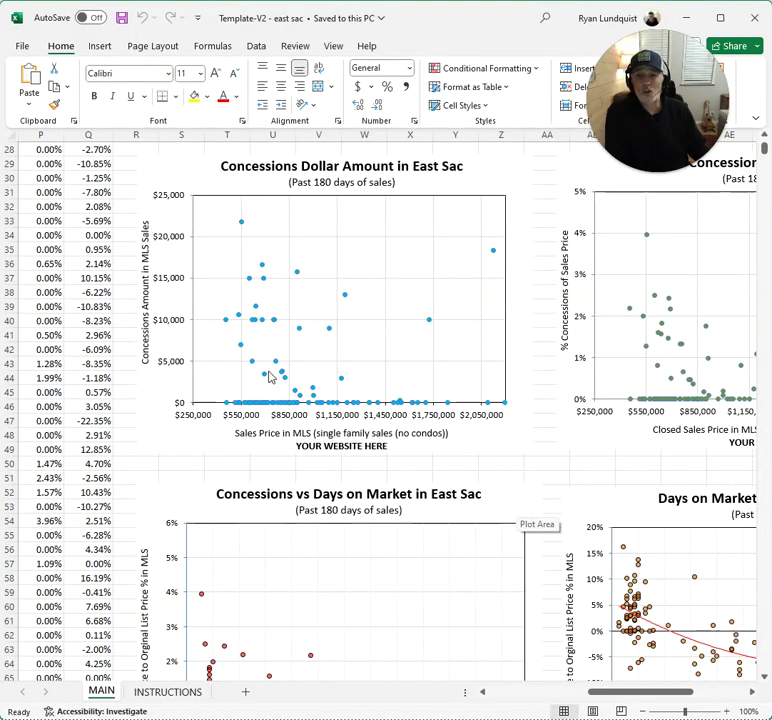
mouse_move(240, 230)
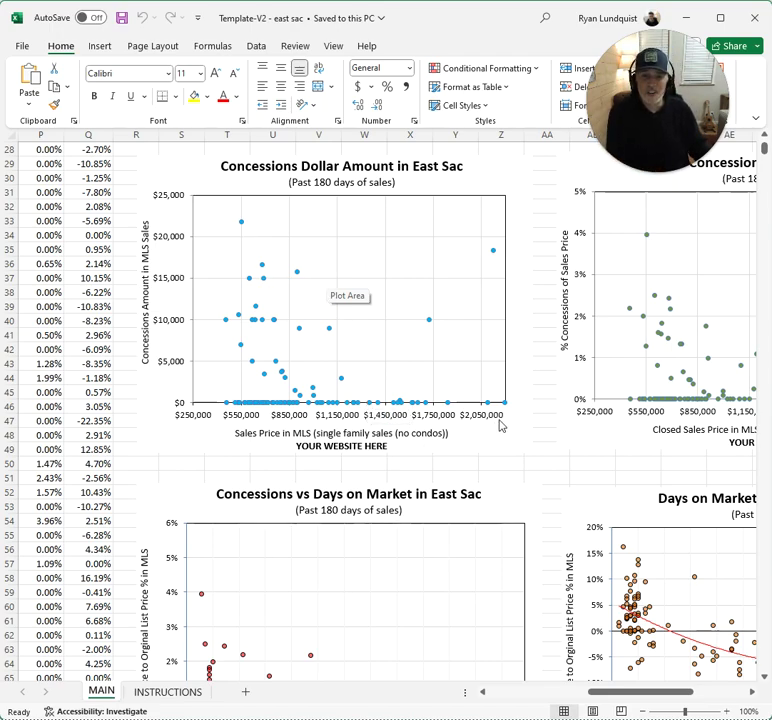
mouse_move(494, 256)
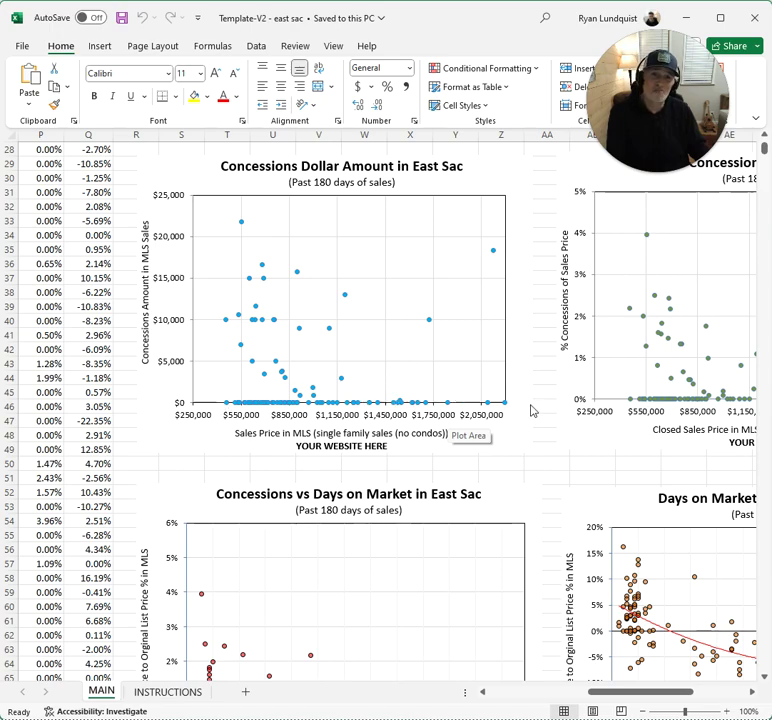
Examine the Concessions vs Days on Market chart and the Days on Market vs Final Price chart
scroll(535, 407, down, 8)
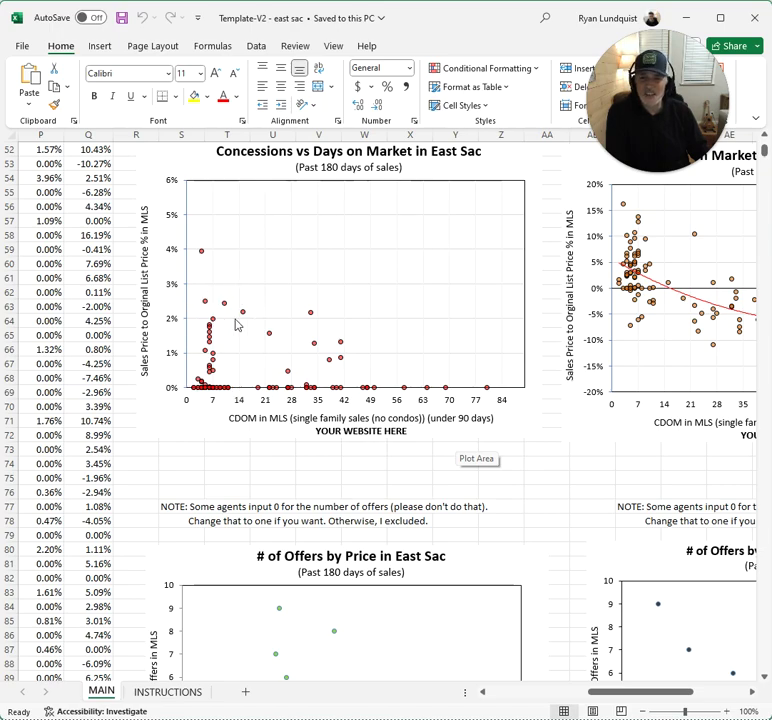
drag(663, 696, 730, 698)
scroll(533, 520, up, 1)
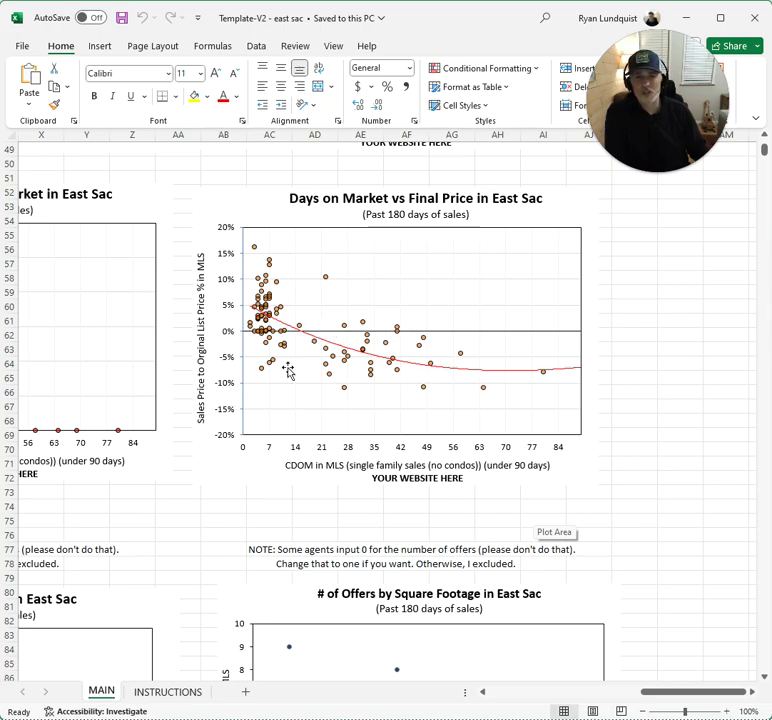
scroll(453, 445, down, 1)
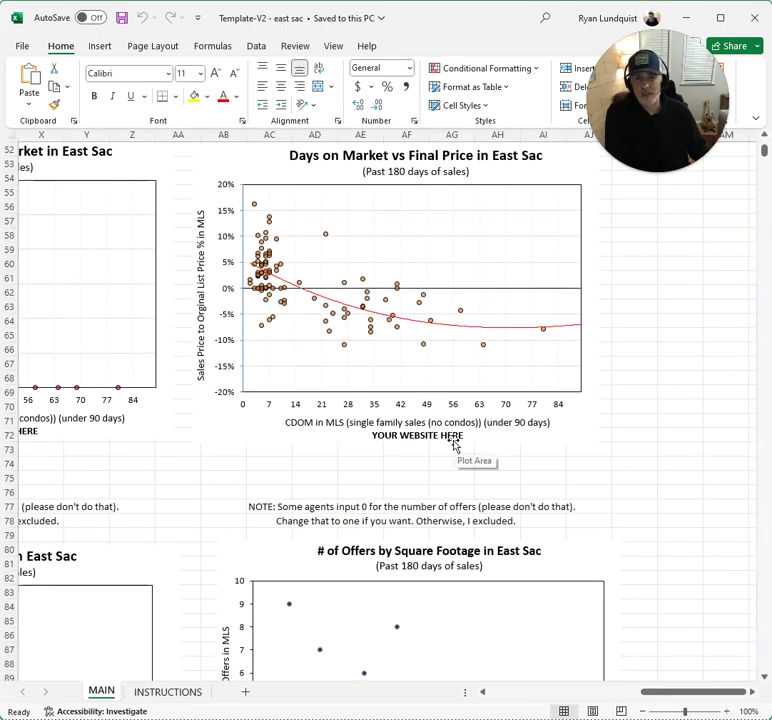
Compare the number of offers by price and by square footage in the two East Sac offers charts
scroll(455, 444, down, 7)
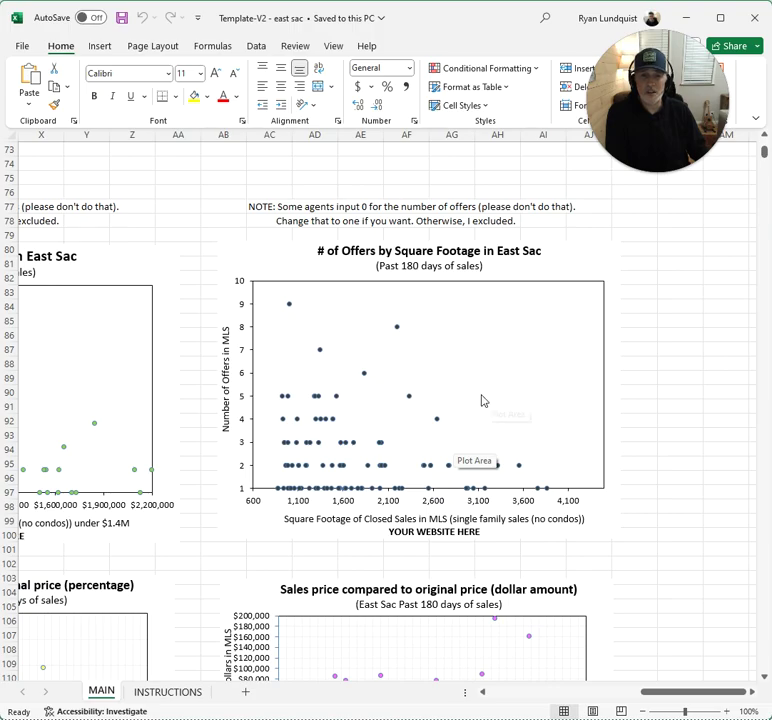
scroll(483, 402, down, 1)
drag(675, 696, 630, 700)
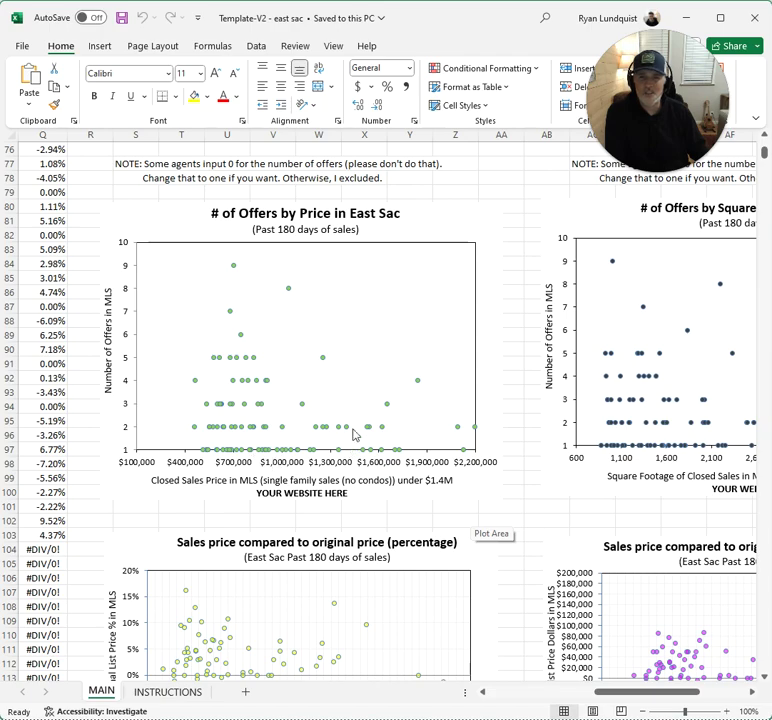
mouse_move(233, 266)
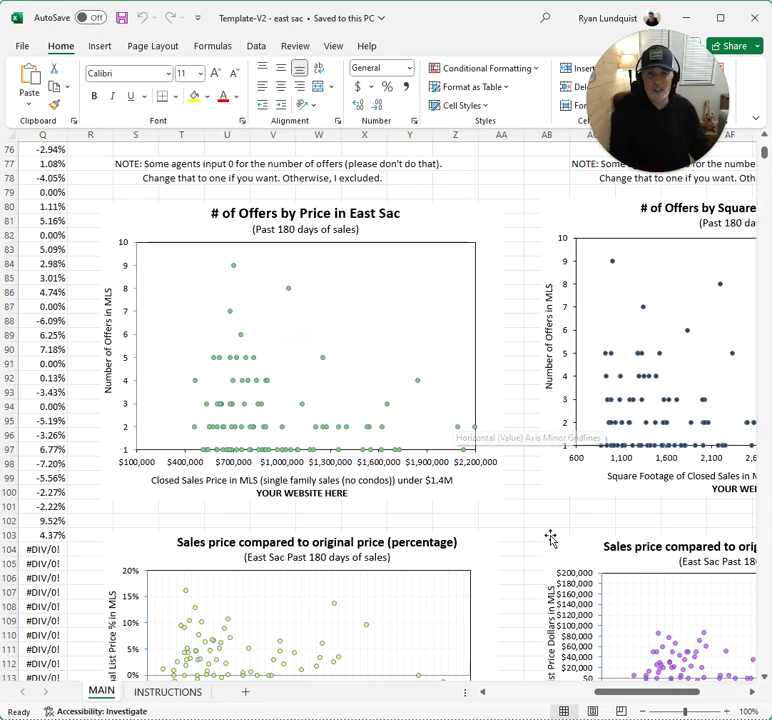
drag(682, 701, 722, 694)
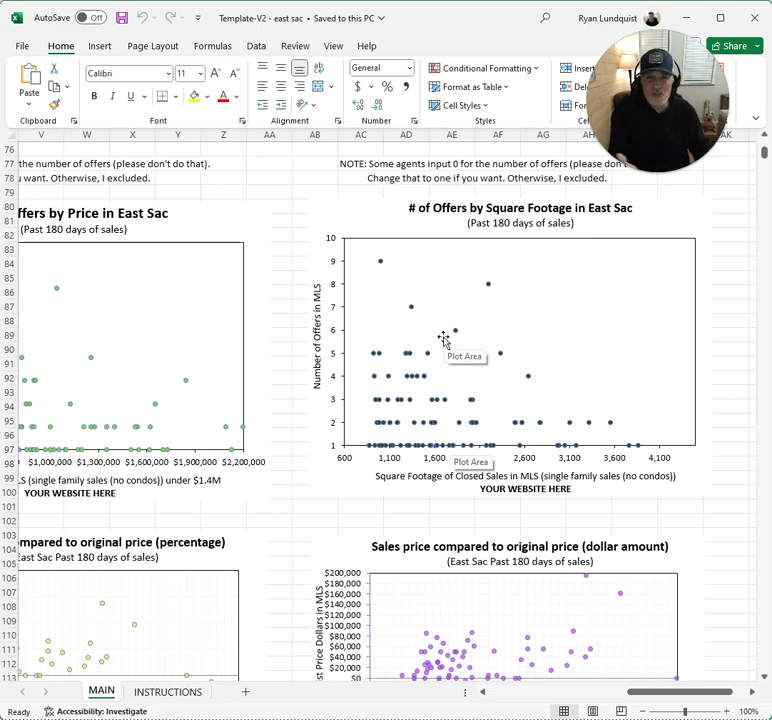
Examine the dollar-amount chart of sales price compared to original price, including its outlying sales
scroll(462, 339, down, 2)
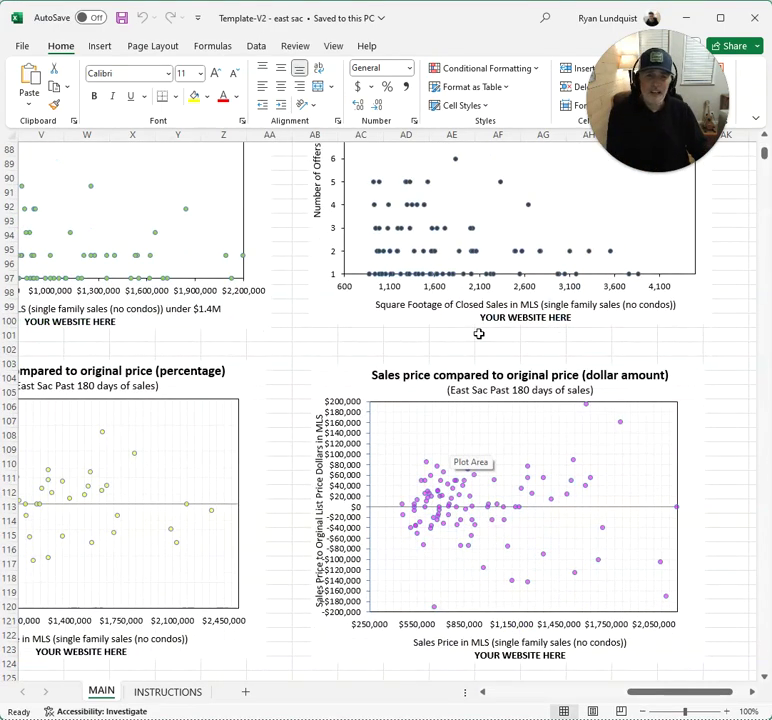
scroll(470, 339, down, 3)
scroll(474, 341, down, 1)
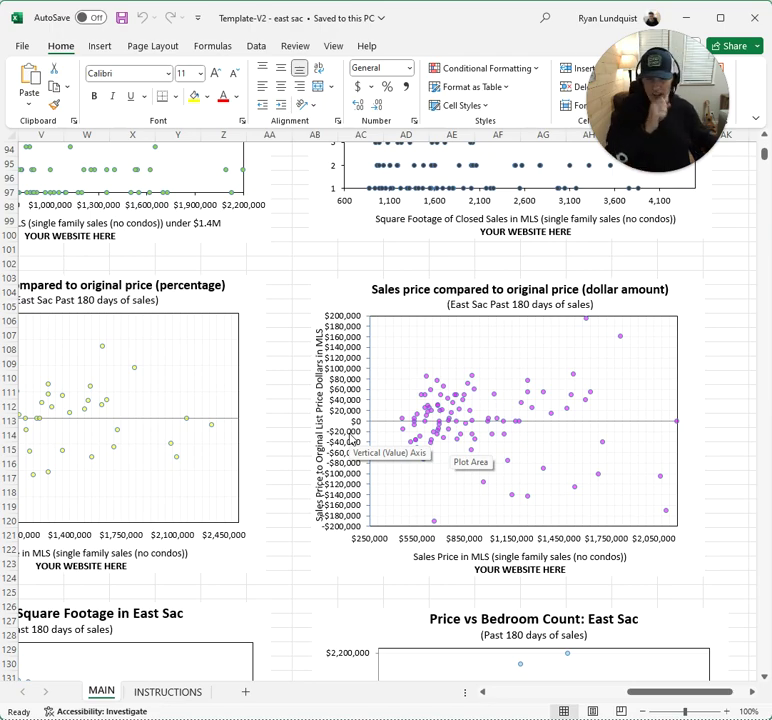
mouse_move(588, 322)
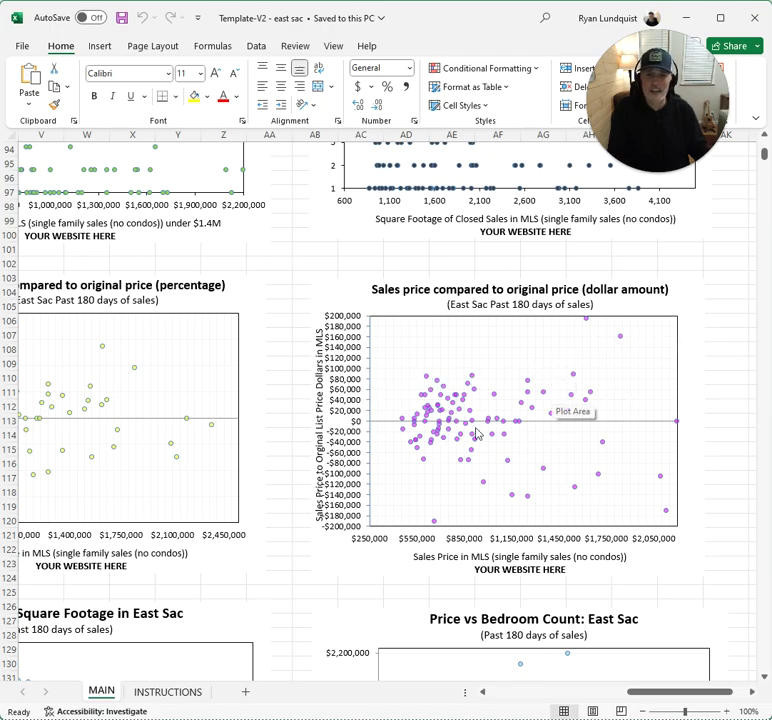
mouse_move(404, 425)
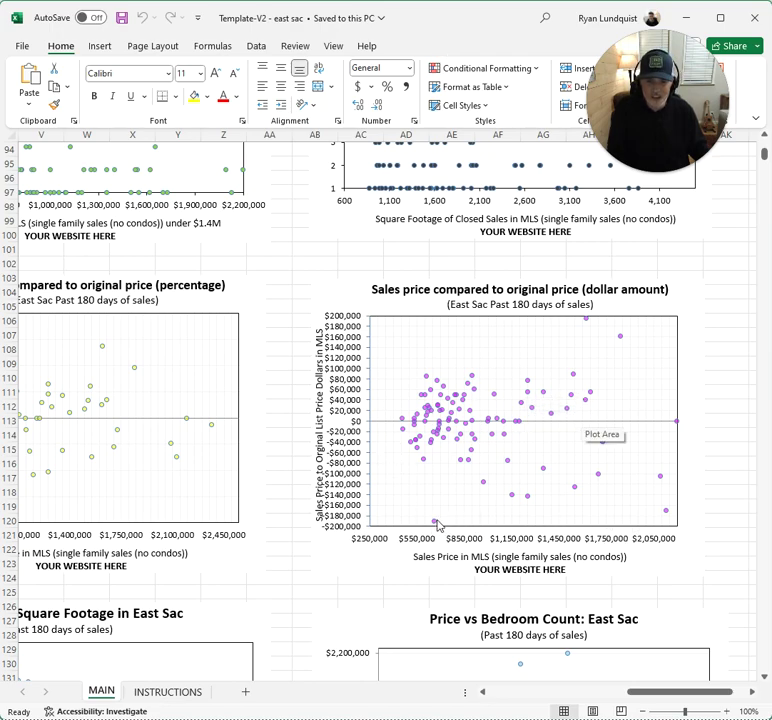
mouse_move(435, 521)
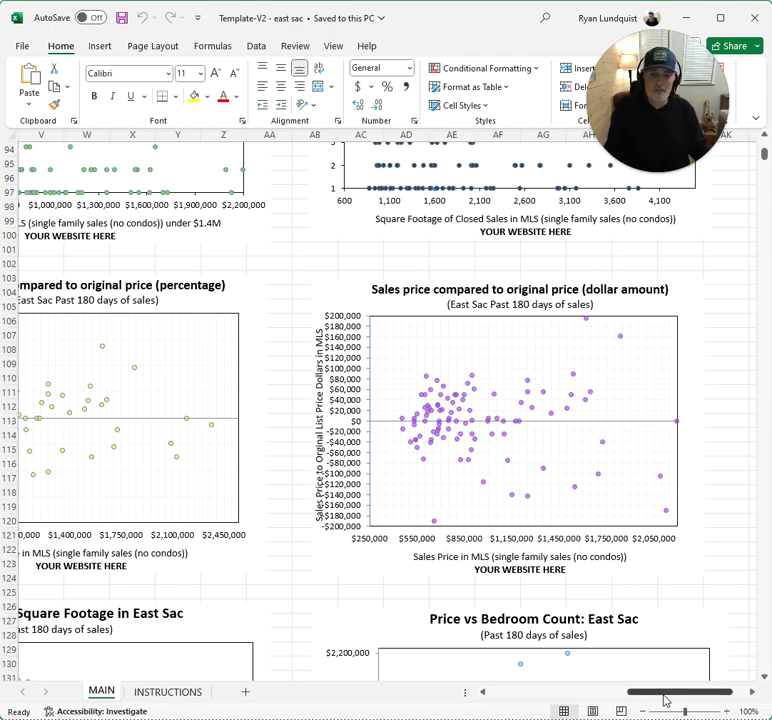
Review the percentage chart of sales price compared to original price and the SP/OLP % vs Square Footage chart
drag(665, 703, 617, 700)
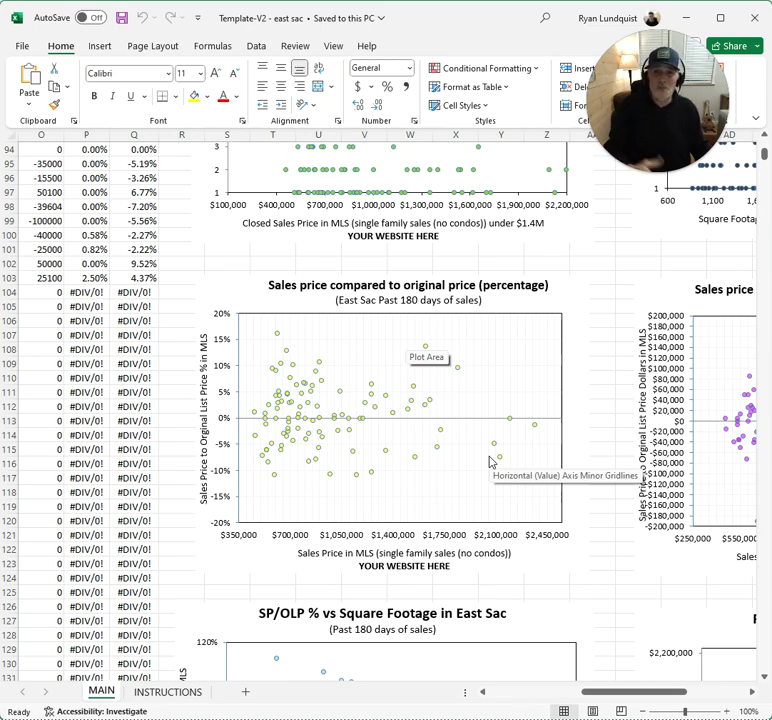
scroll(490, 461, down, 5)
scroll(490, 461, down, 2)
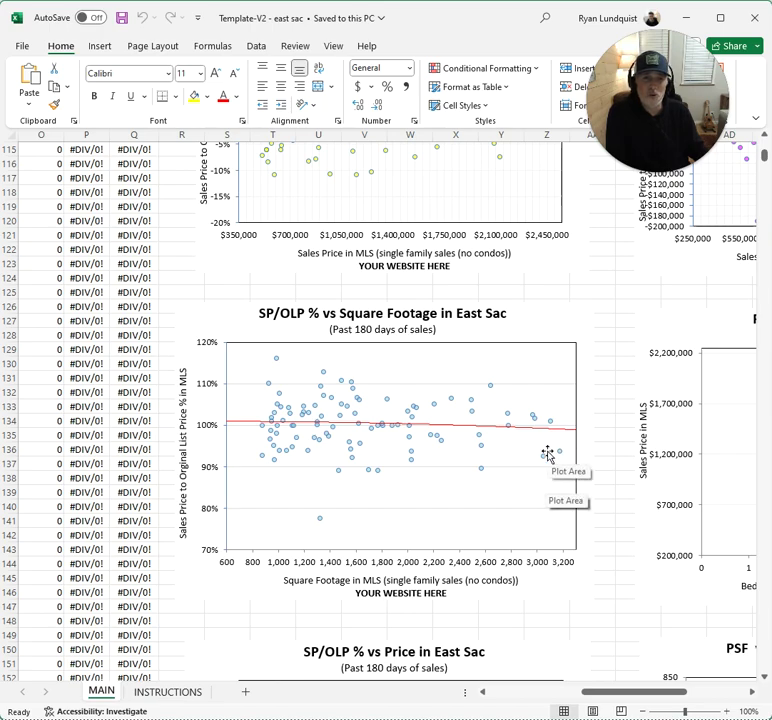
Examine the Price vs Bedroom Count and PSF vs Bedroom Count charts, inspecting the highest two-bedroom price-per-square-foot point
drag(641, 696, 705, 697)
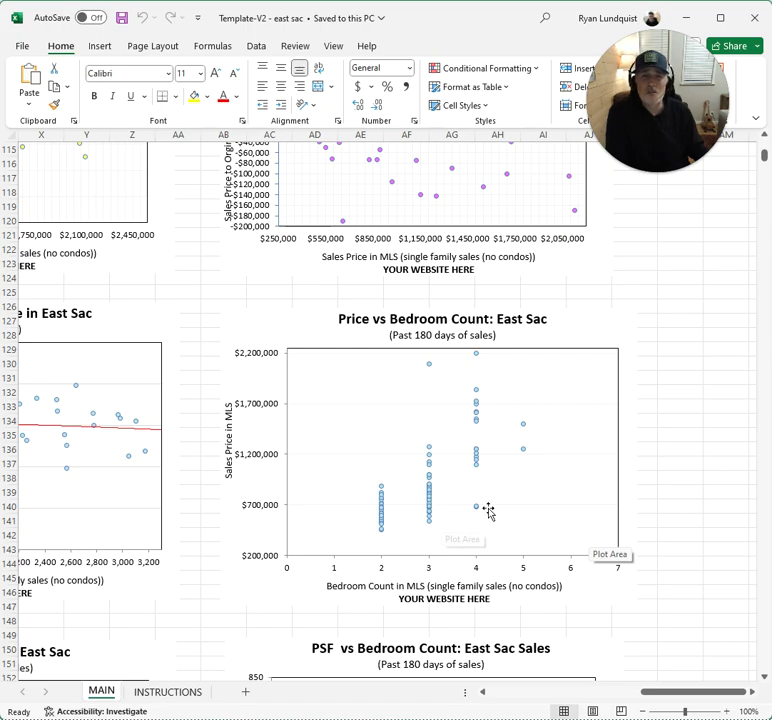
scroll(488, 511, down, 3)
scroll(488, 511, down, 6)
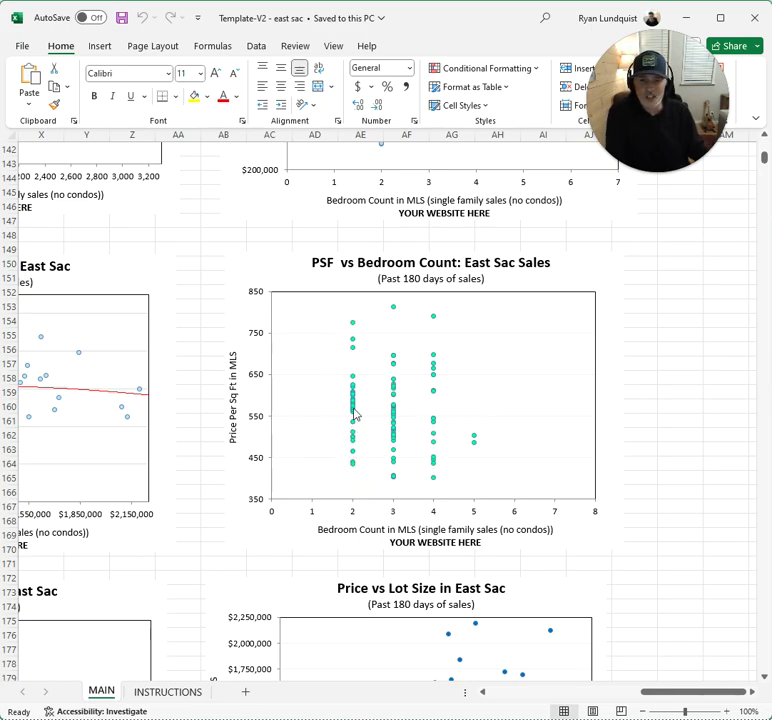
mouse_move(351, 328)
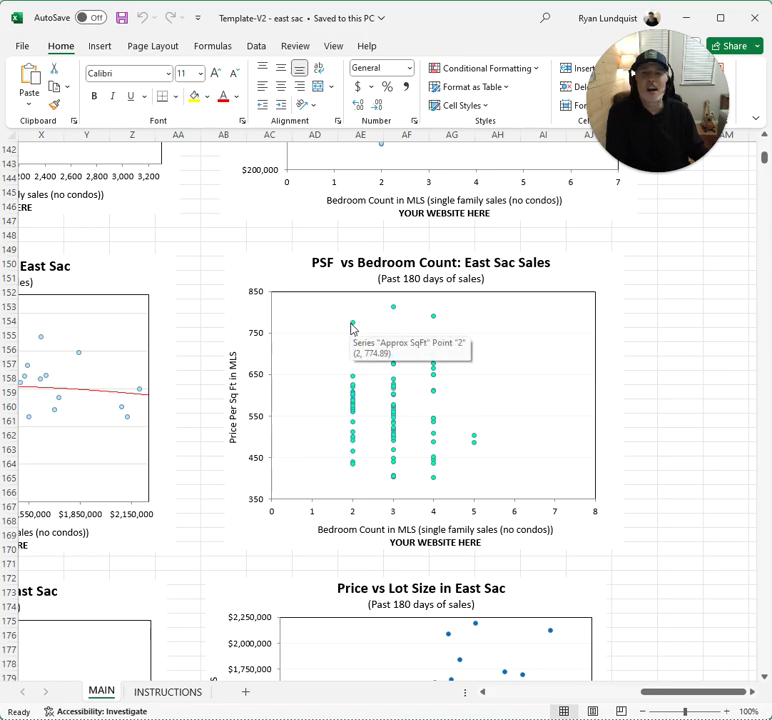
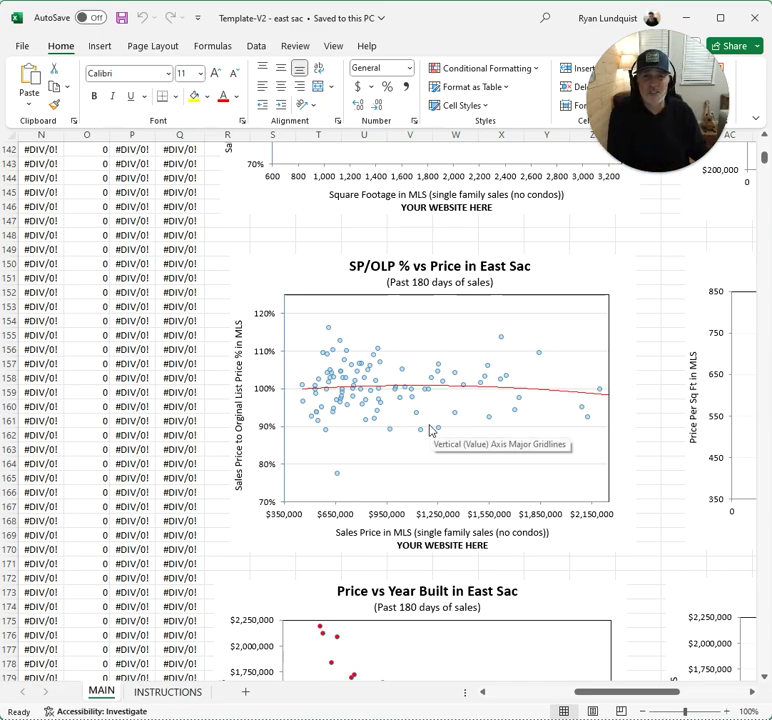
Examine the Price vs Year Built and Price vs Lot Size charts at the end of the chart collection
scroll(430, 430, down, 7)
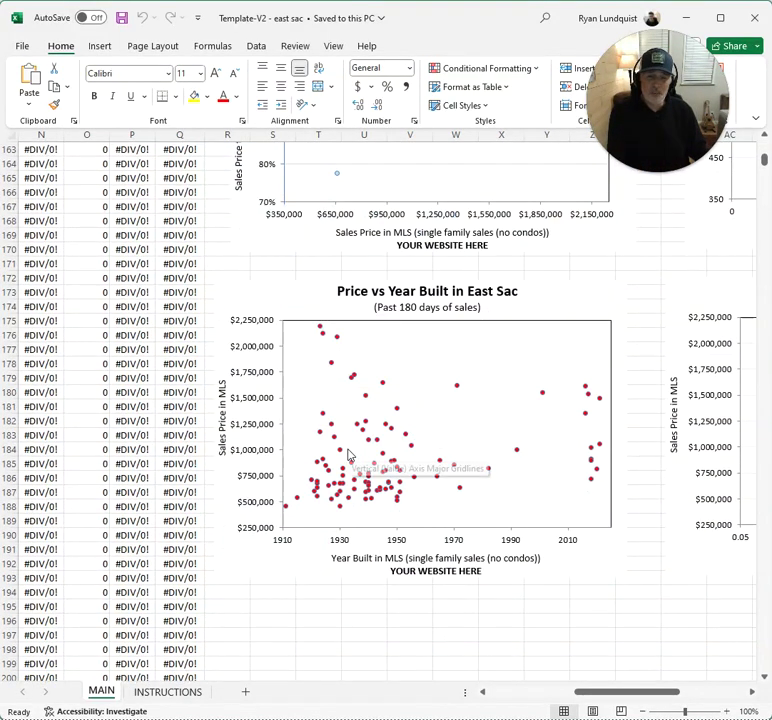
drag(612, 695, 678, 688)
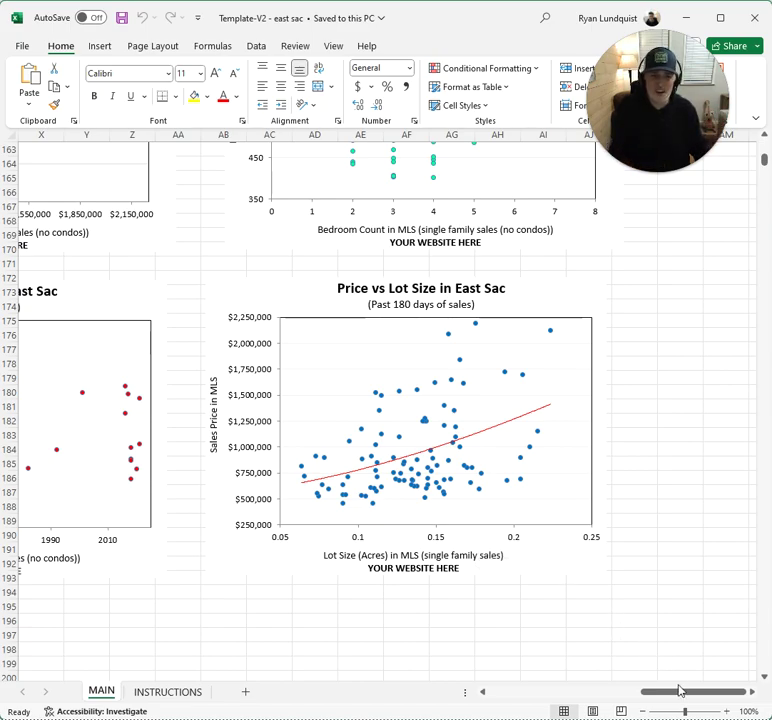
drag(684, 693, 618, 699)
click(617, 626)
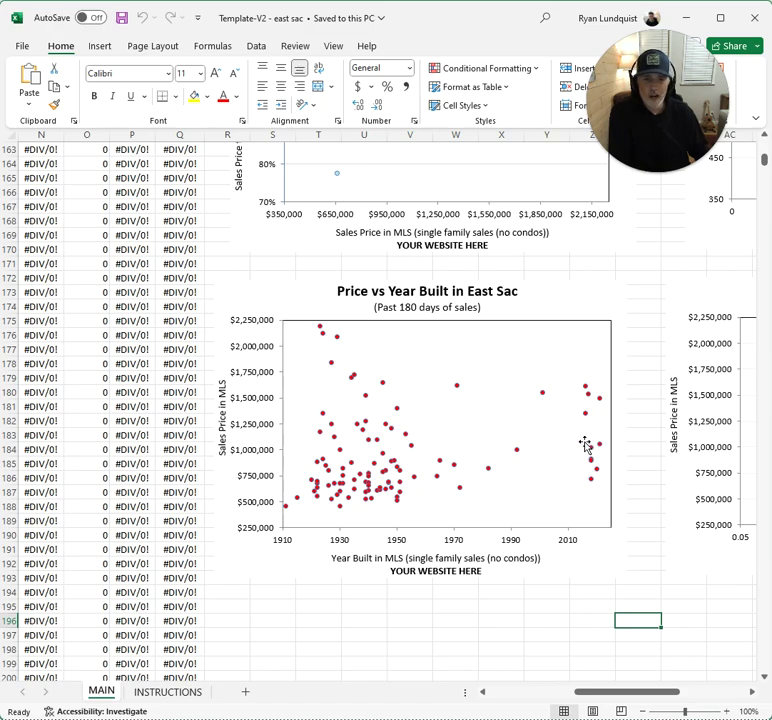
mouse_move(588, 421)
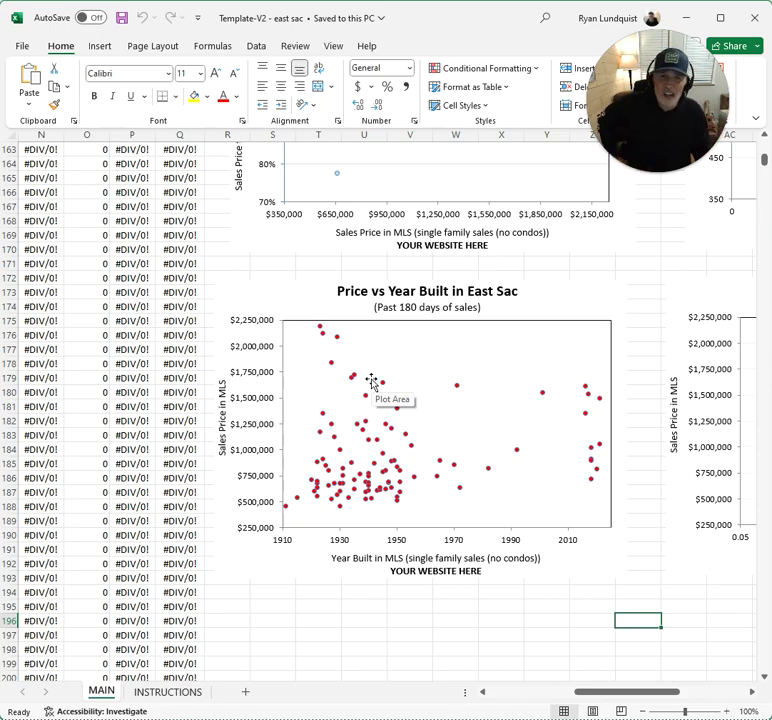
Put the workbook away and return to the MLS Metrolist map of the East Sac saved search in the browser
click(686, 19)
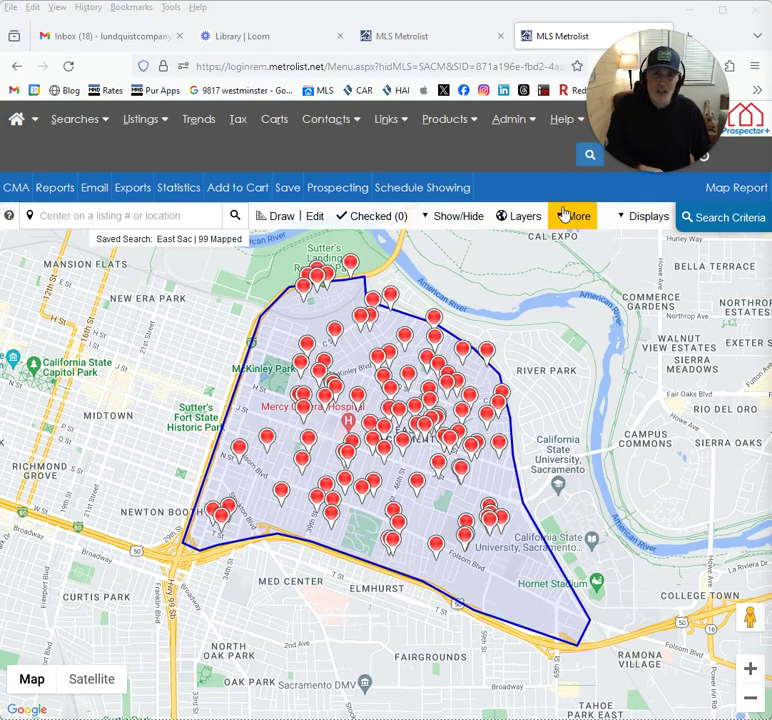
mouse_move(393, 122)
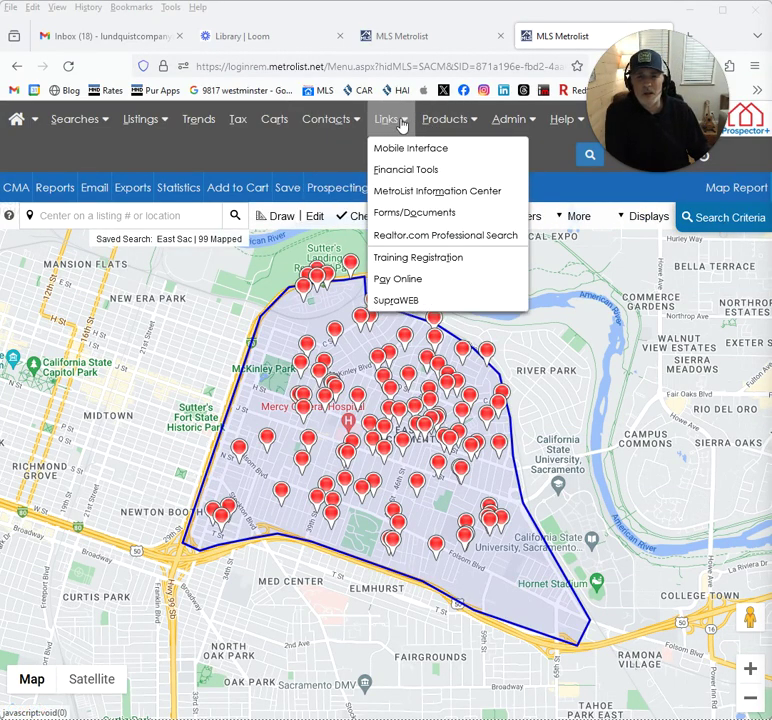
Open the custom export setup and consult the field order in the image "sort in this order.png"
mouse_move(512, 119)
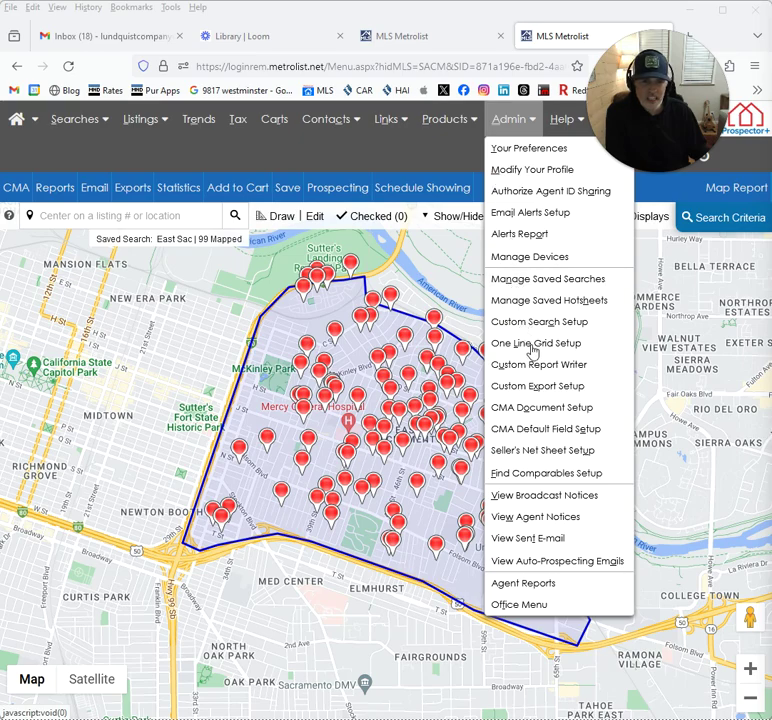
click(546, 390)
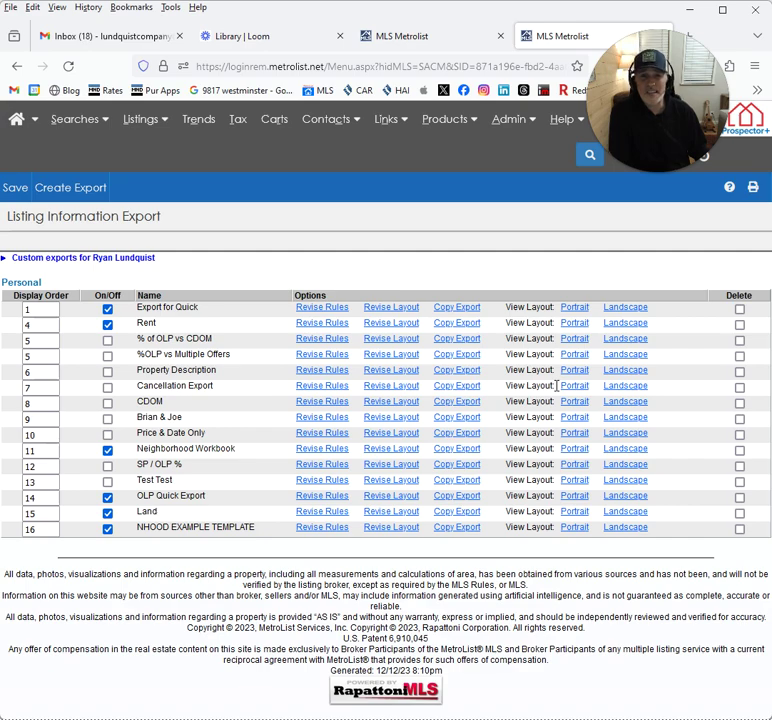
key(alt+Tab)
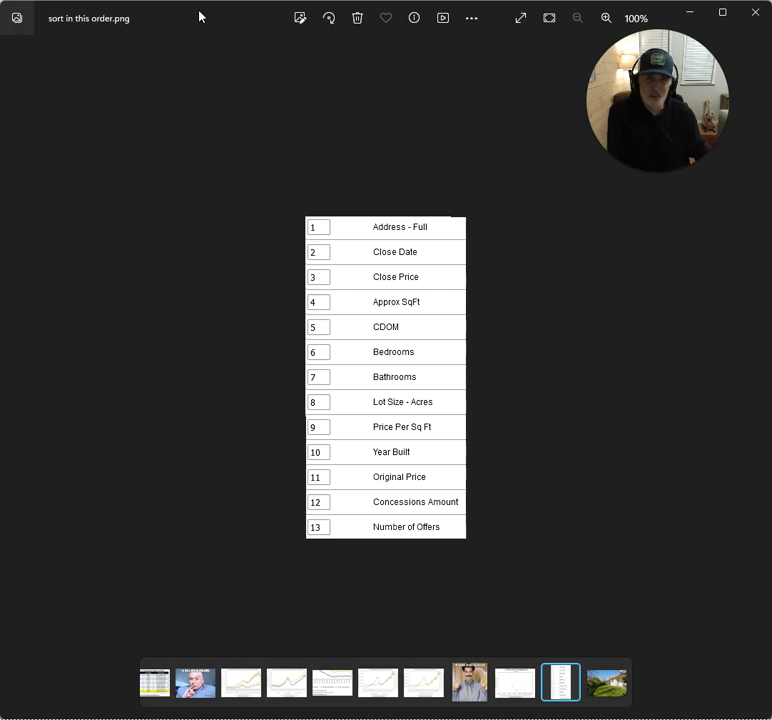
drag(199, 16, 771, 35)
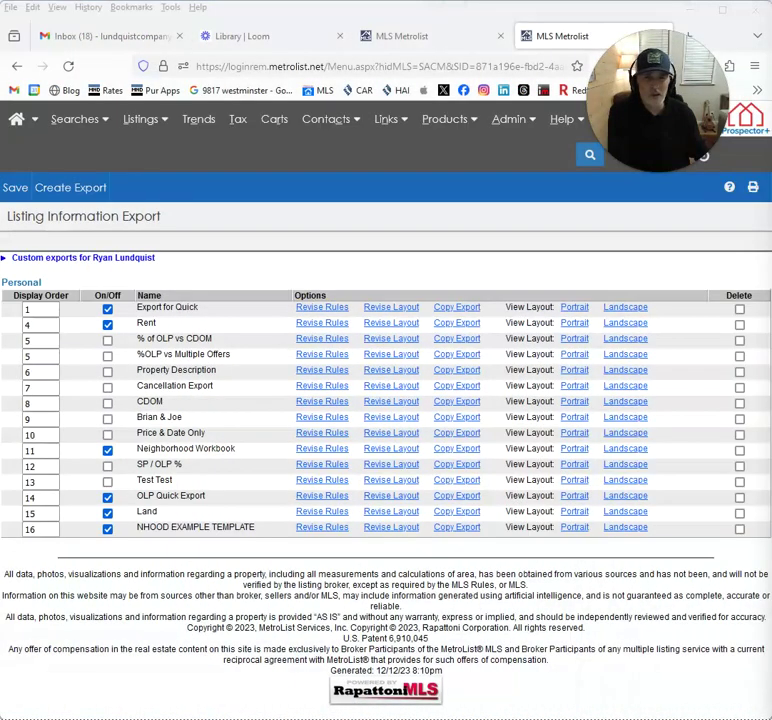
Create a new listing export layout named "IT'S MY EXPORT" and save it to reach its field selection
click(92, 189)
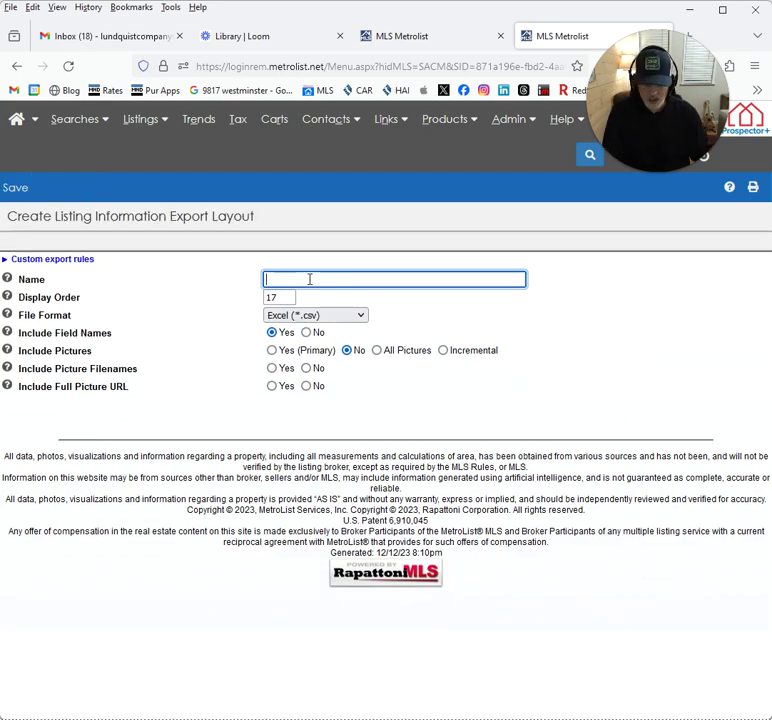
text(it)
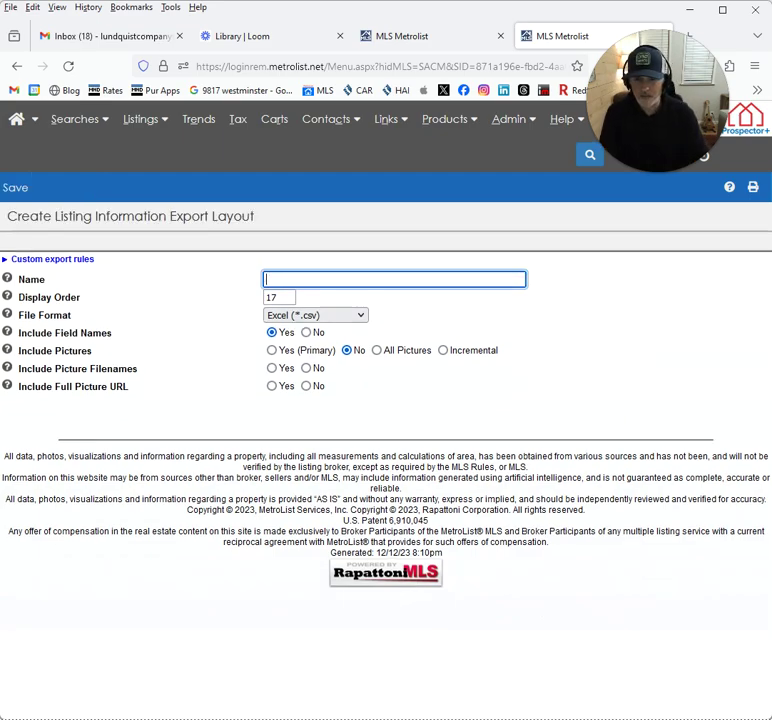
text(IT'S MY EXPORT)
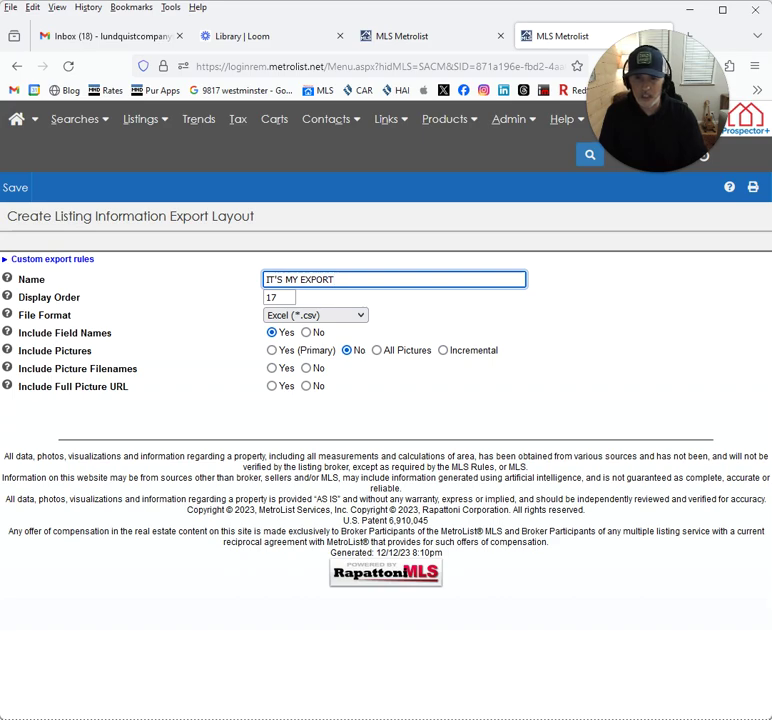
click(21, 189)
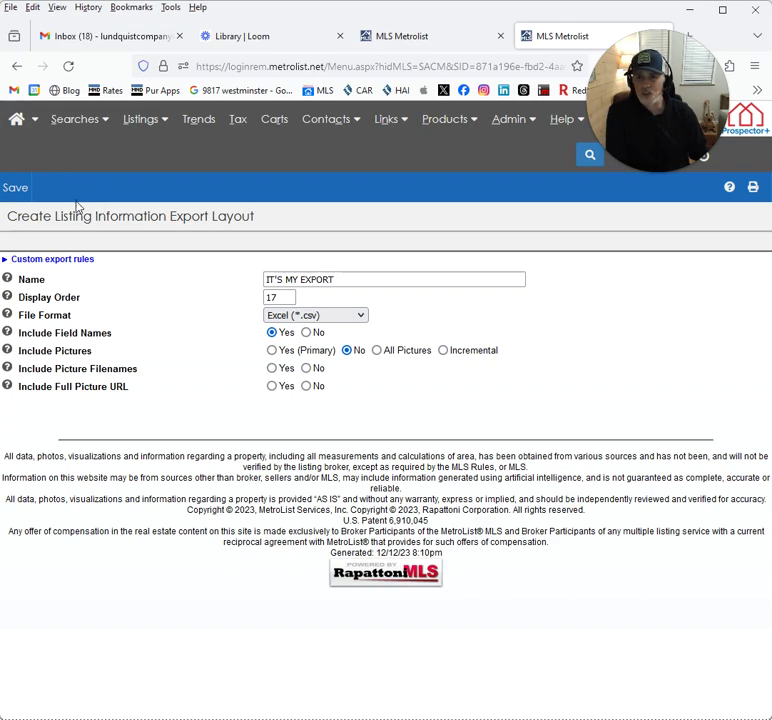
click(17, 193)
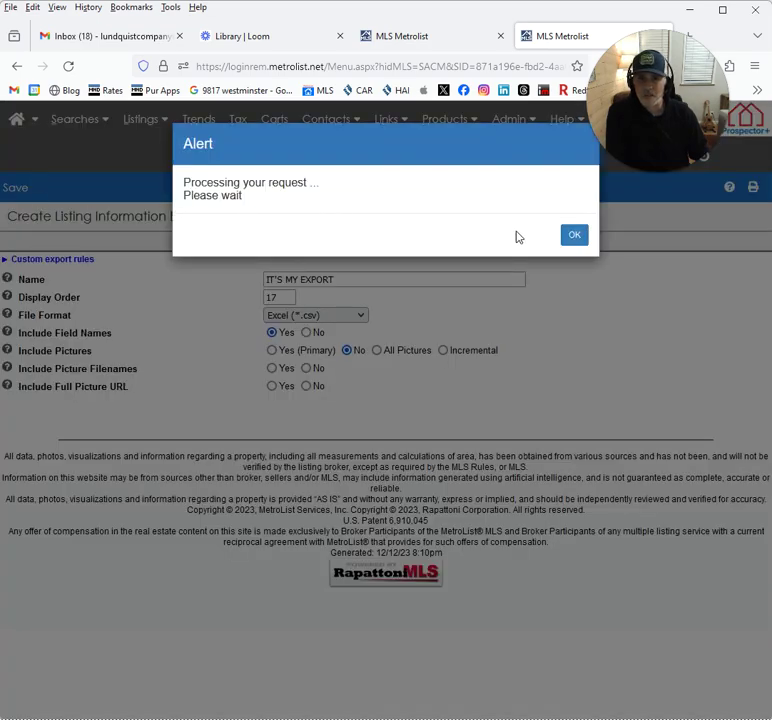
click(570, 240)
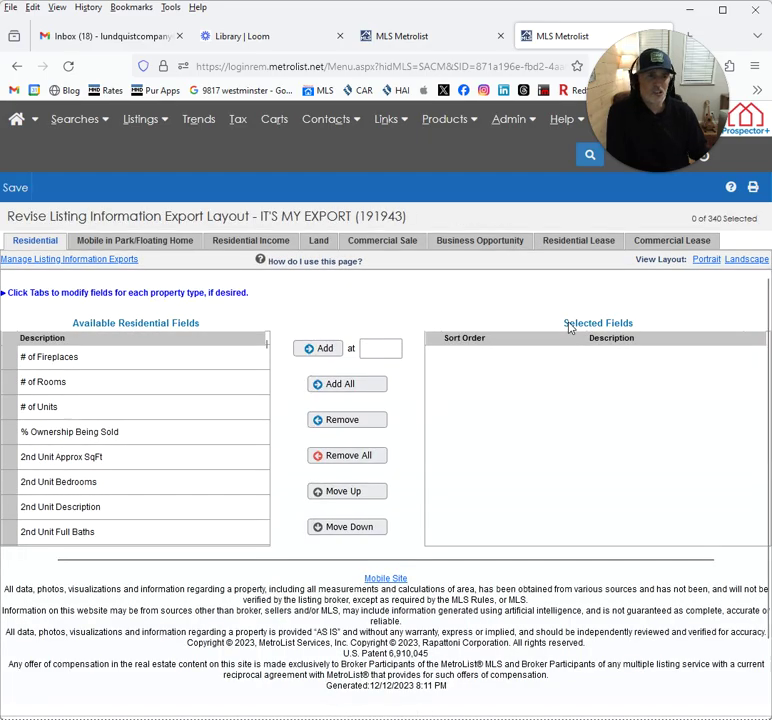
Check the field order in the reference image and add Address - Full as the export's first residential field
key(alt+Tab)
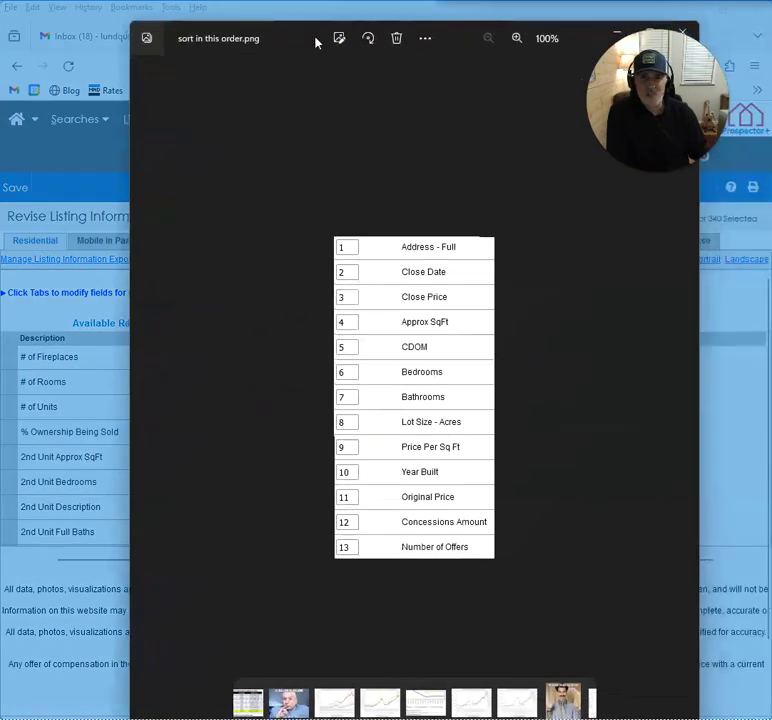
key(alt+Tab)
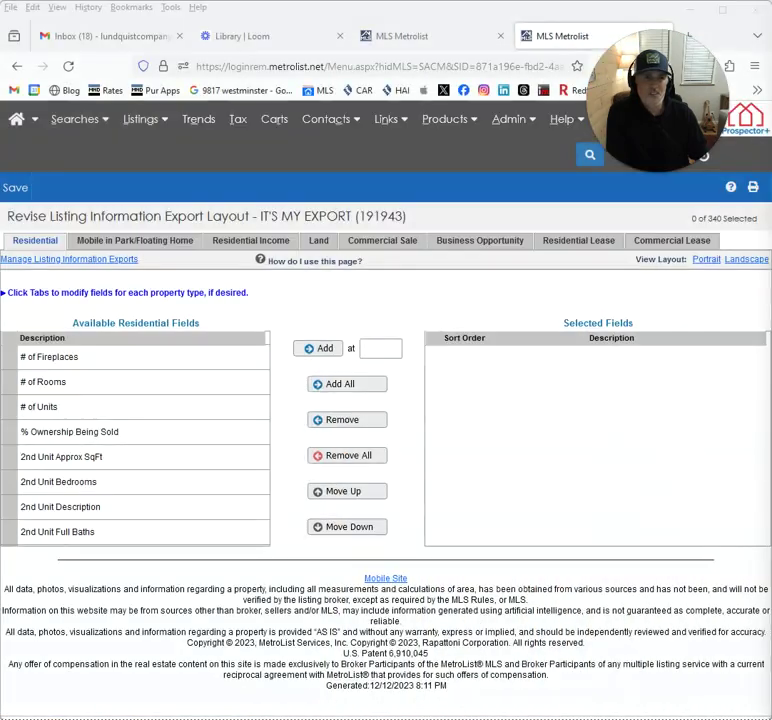
scroll(126, 410, down, 5)
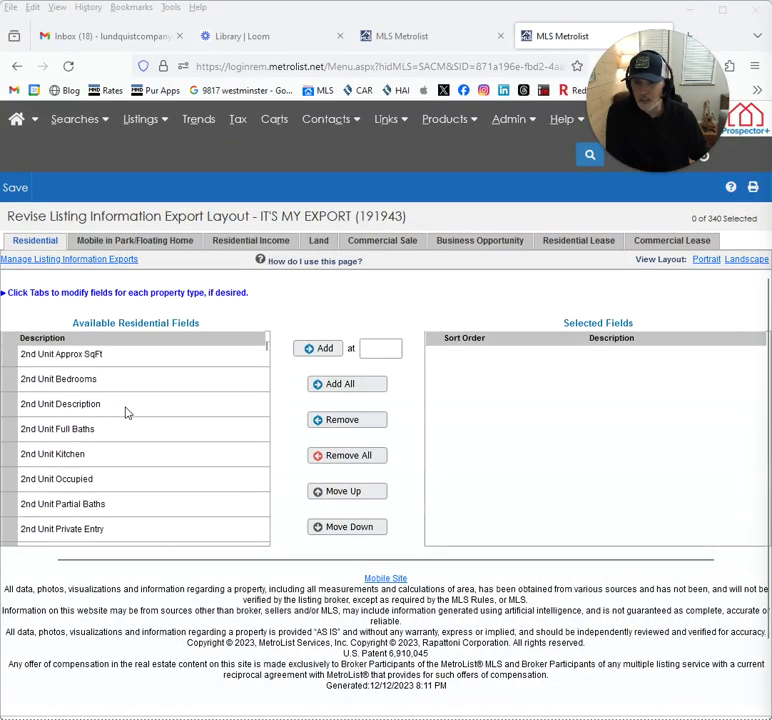
scroll(126, 412, down, 3)
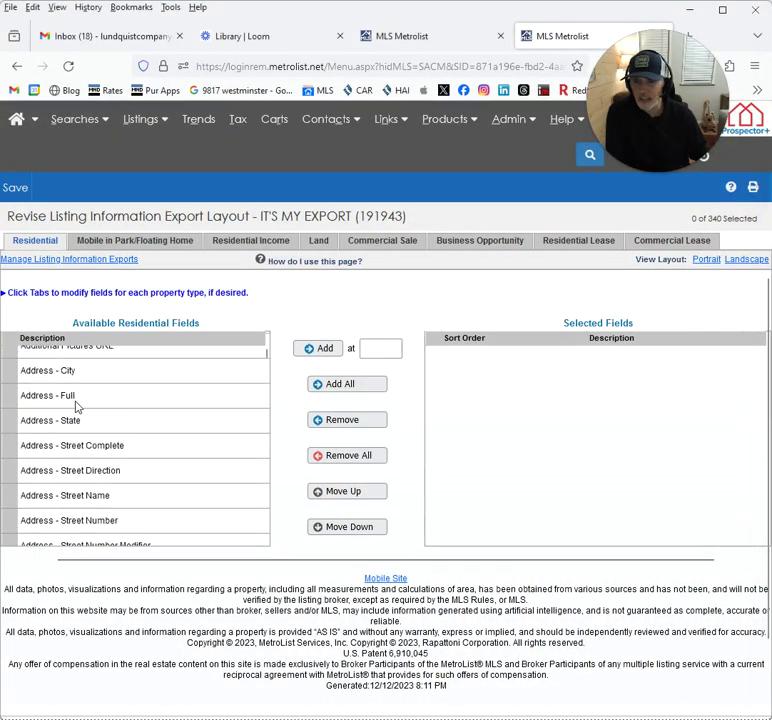
click(78, 400)
drag(197, 403, 481, 394)
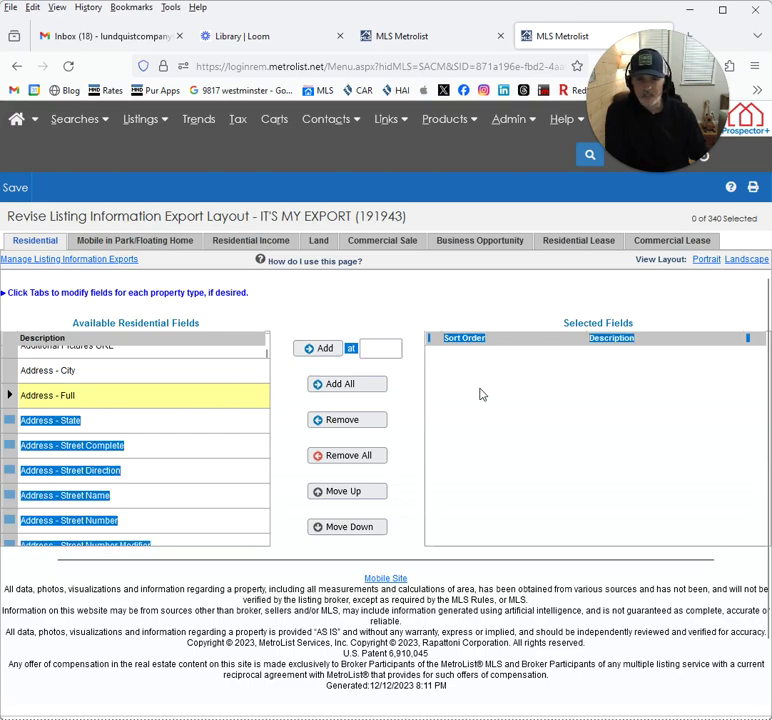
click(132, 401)
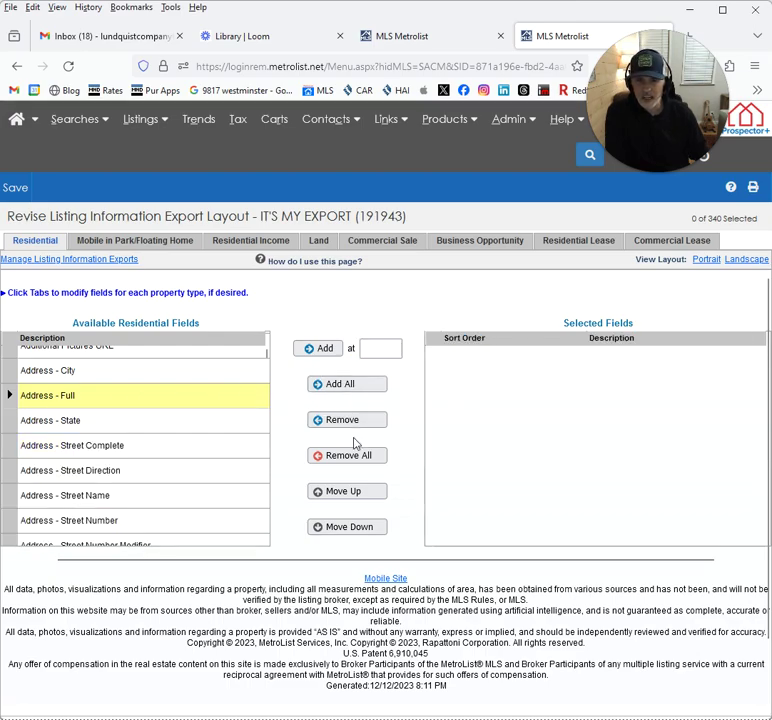
click(324, 350)
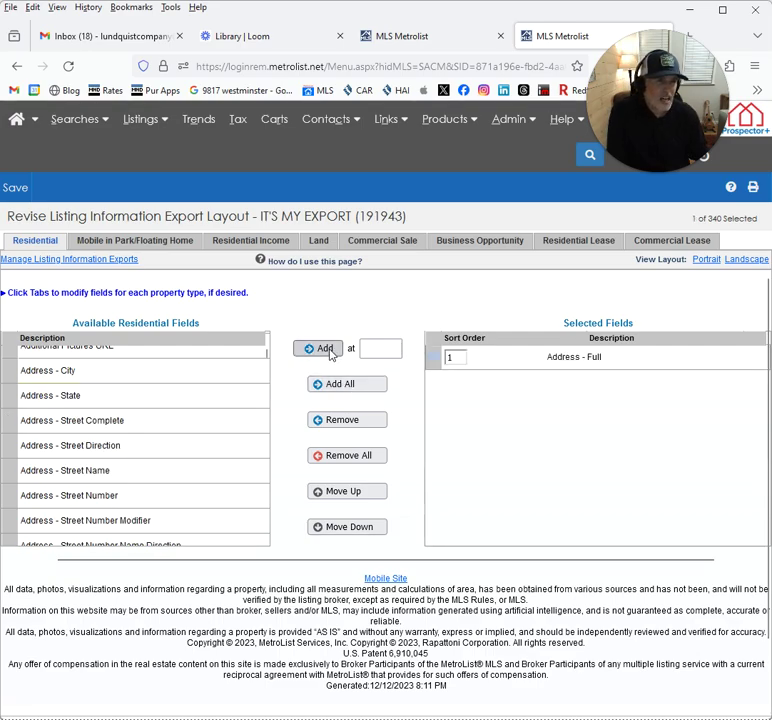
Add Close Date and Close Price as the second and third selected fields of the export layout
scroll(152, 436, down, 10)
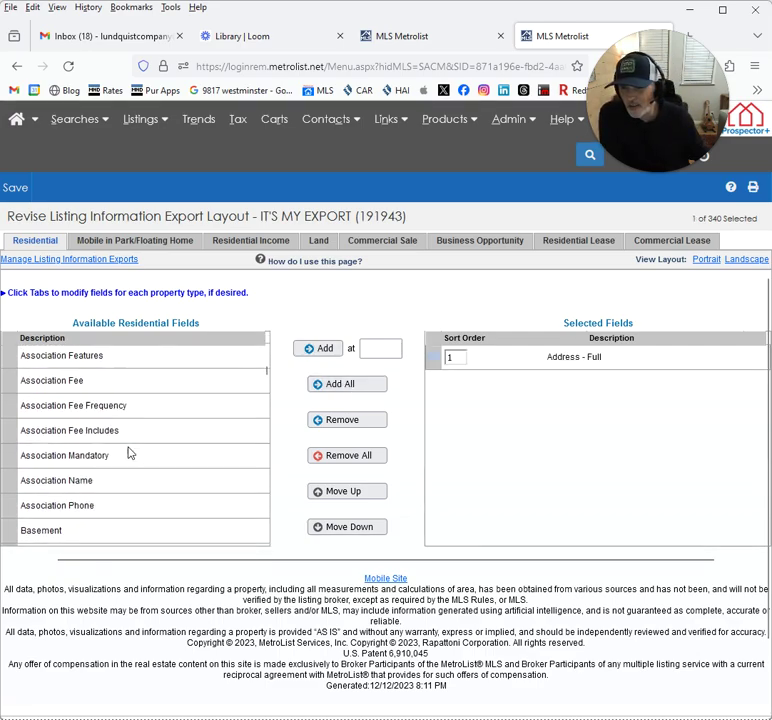
scroll(128, 453, down, 15)
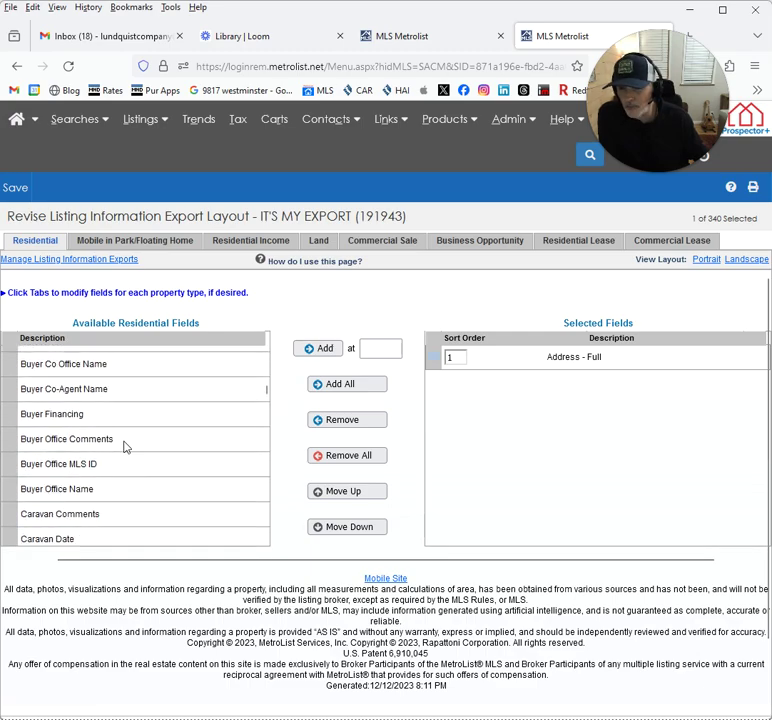
scroll(126, 447, down, 5)
scroll(126, 447, down, 3)
scroll(121, 439, up, 5)
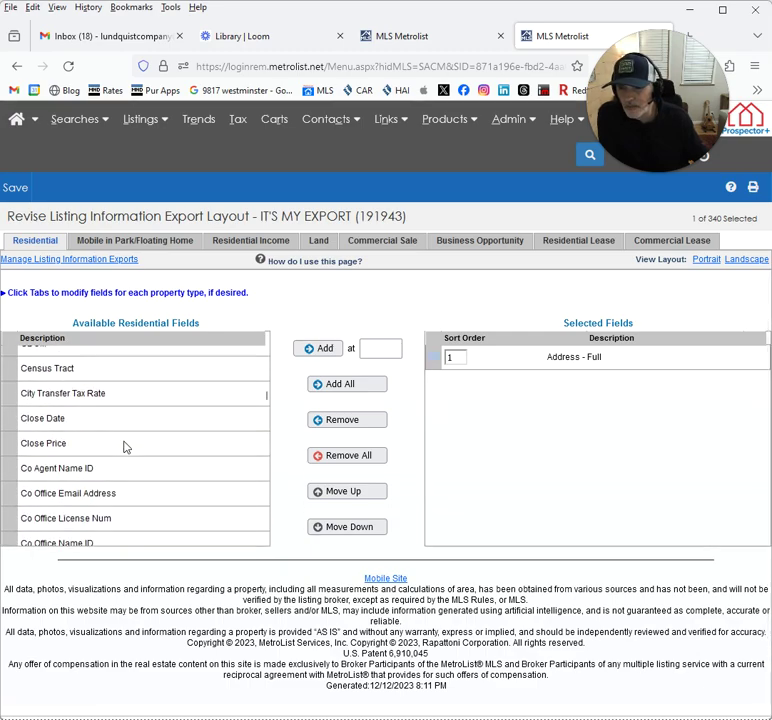
click(88, 422)
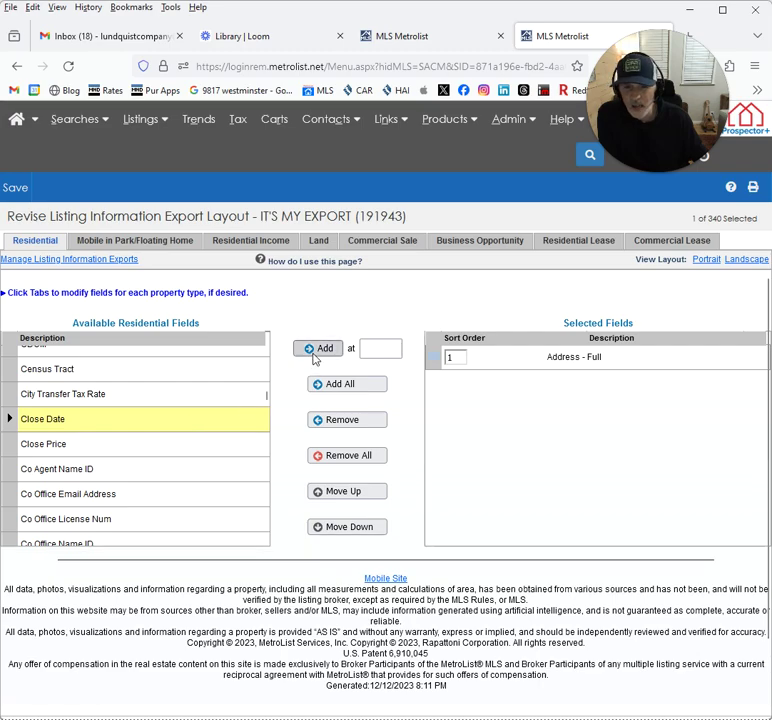
click(316, 350)
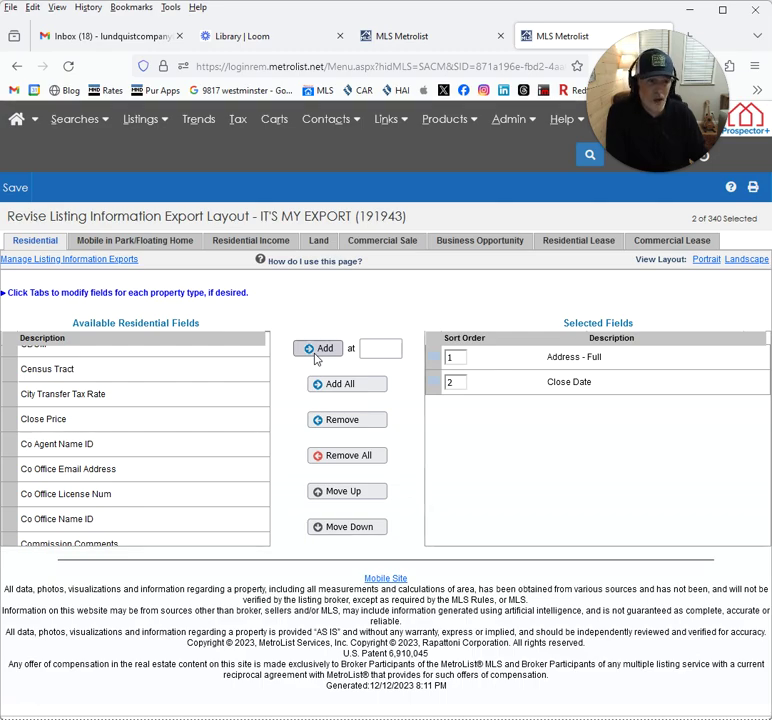
click(134, 423)
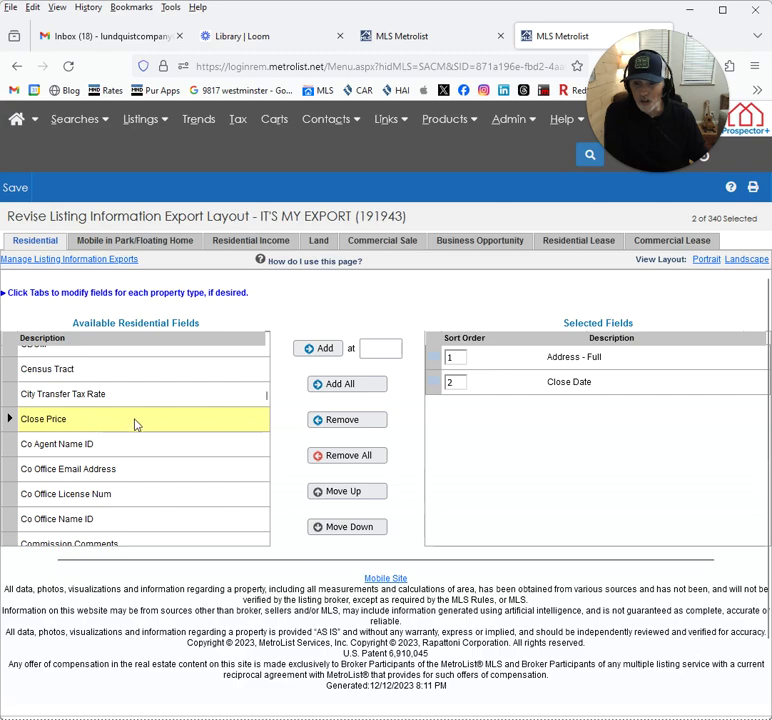
click(327, 355)
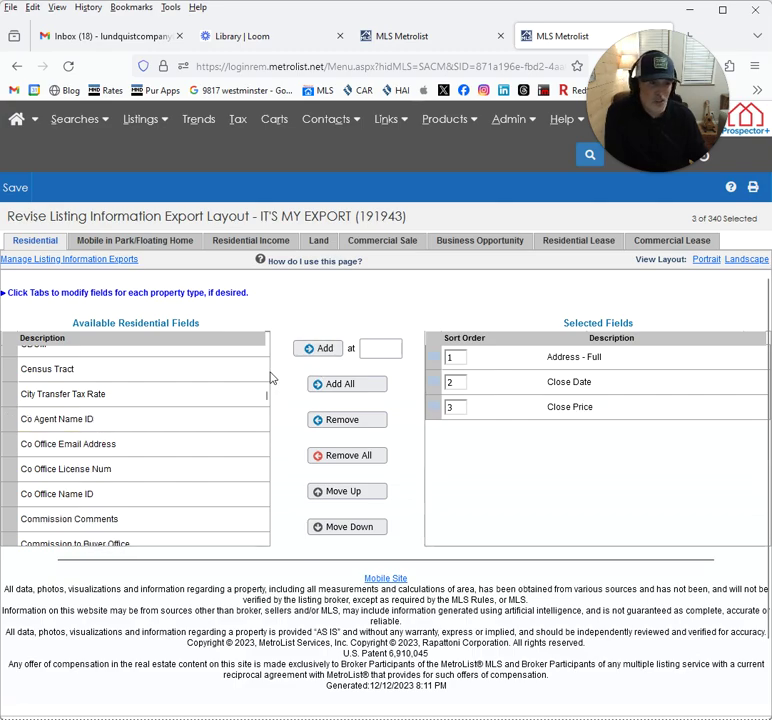
Add Approx SqFt as the fourth selected field of the export layout
scroll(112, 465, up, 8)
scroll(112, 465, up, 10)
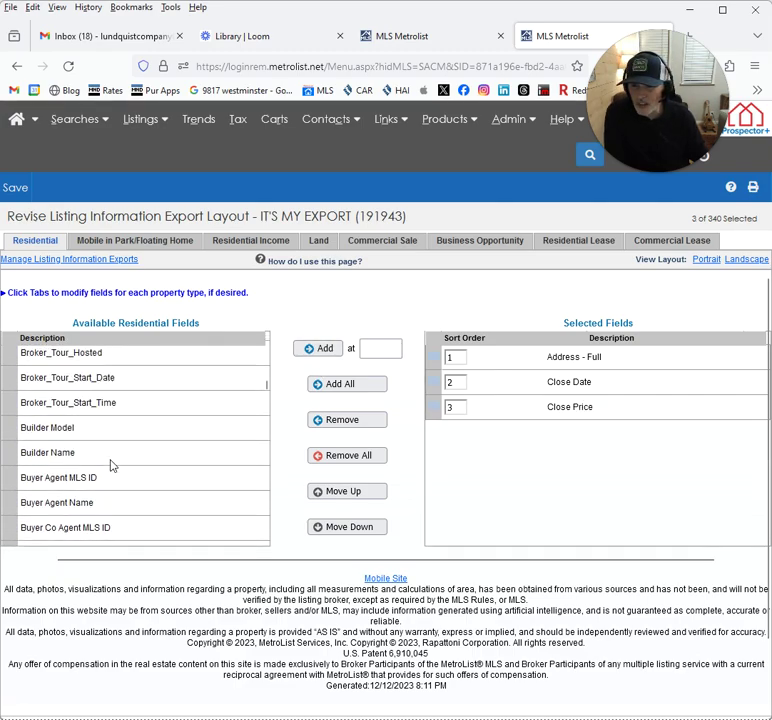
scroll(112, 465, up, 10)
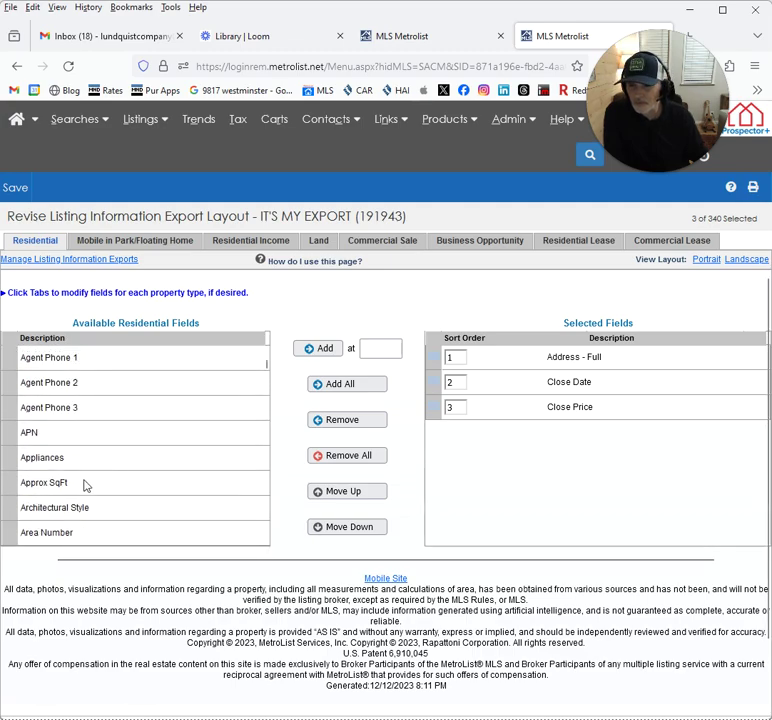
click(83, 483)
click(309, 348)
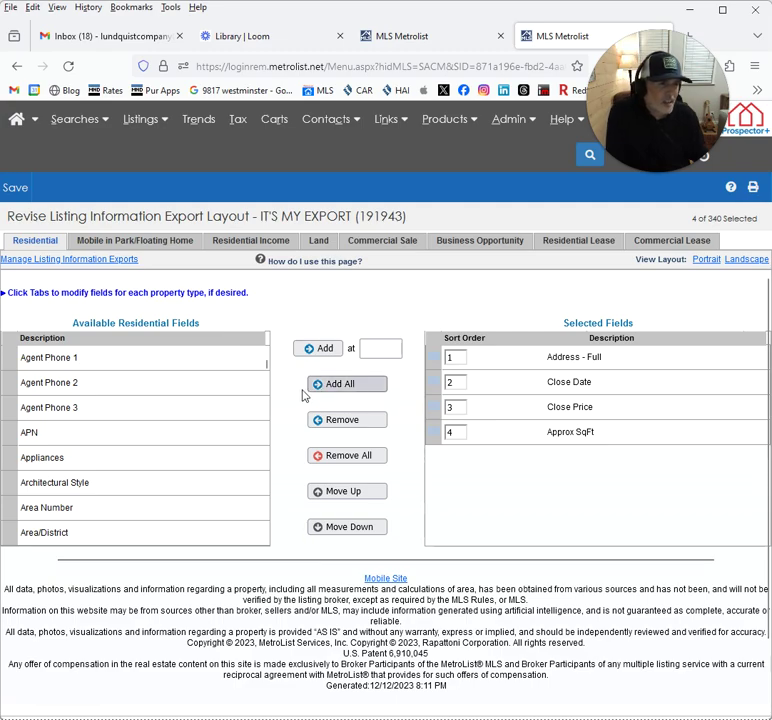
Add CDOM as the fifth selected field of the export layout
scroll(165, 436, down, 10)
scroll(130, 458, down, 10)
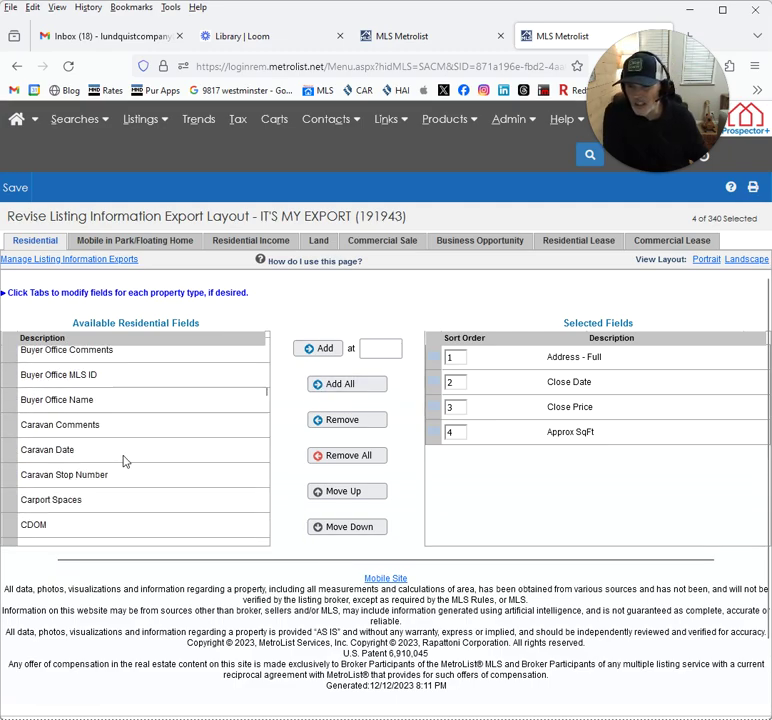
scroll(107, 445, up, 3)
scroll(83, 424, up, 2)
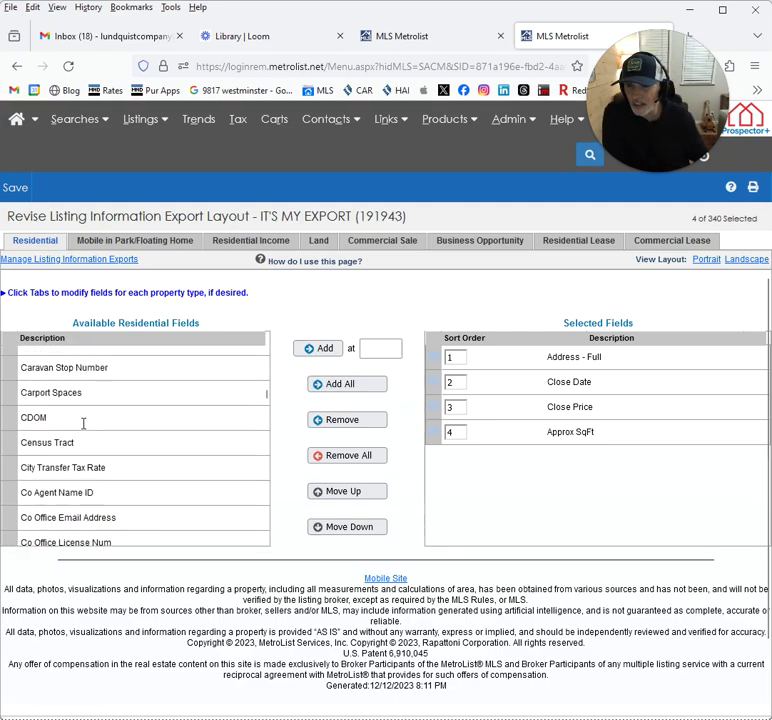
click(83, 422)
click(324, 349)
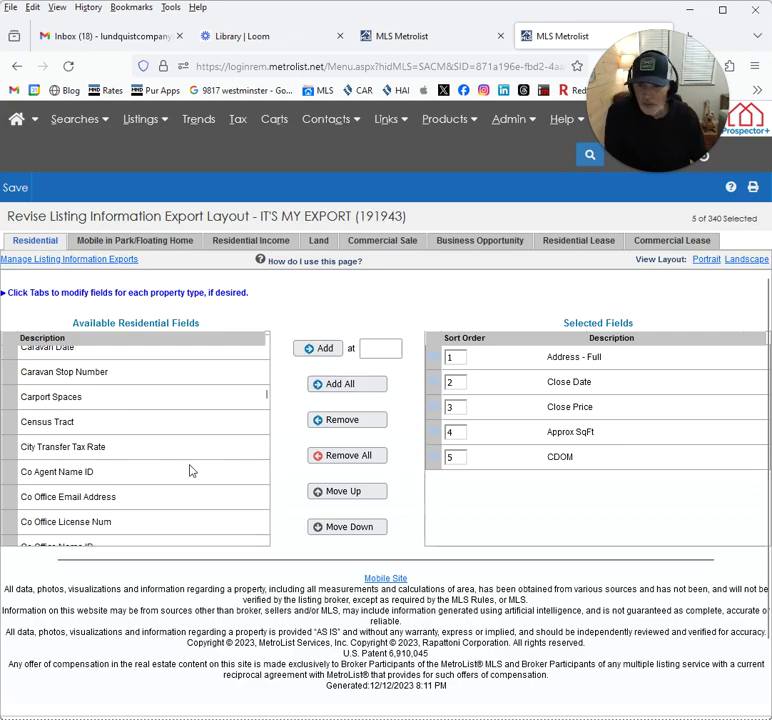
Add Bedrooms and Bathrooms as the sixth and seventh selected fields of the export layout
scroll(126, 489, up, 6)
scroll(126, 489, up, 7)
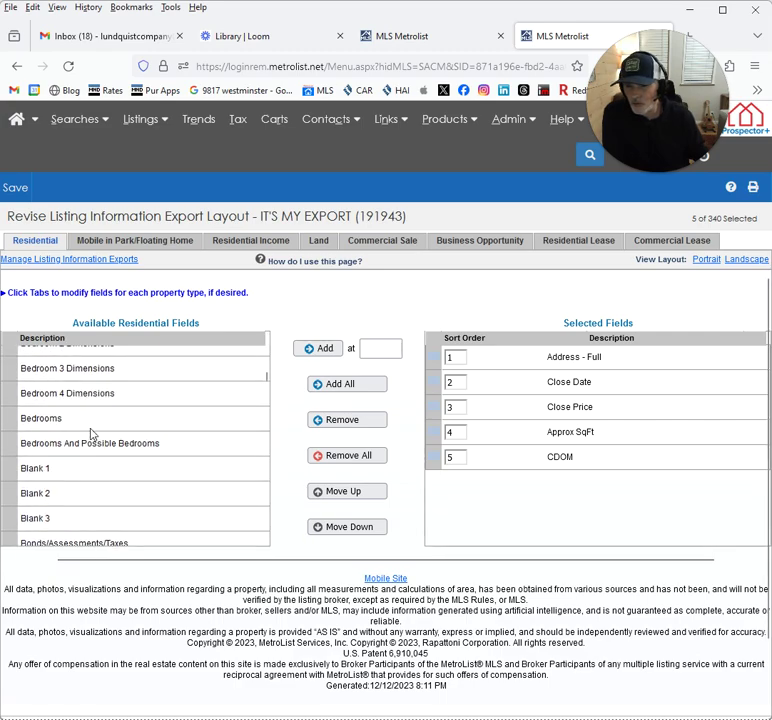
click(310, 348)
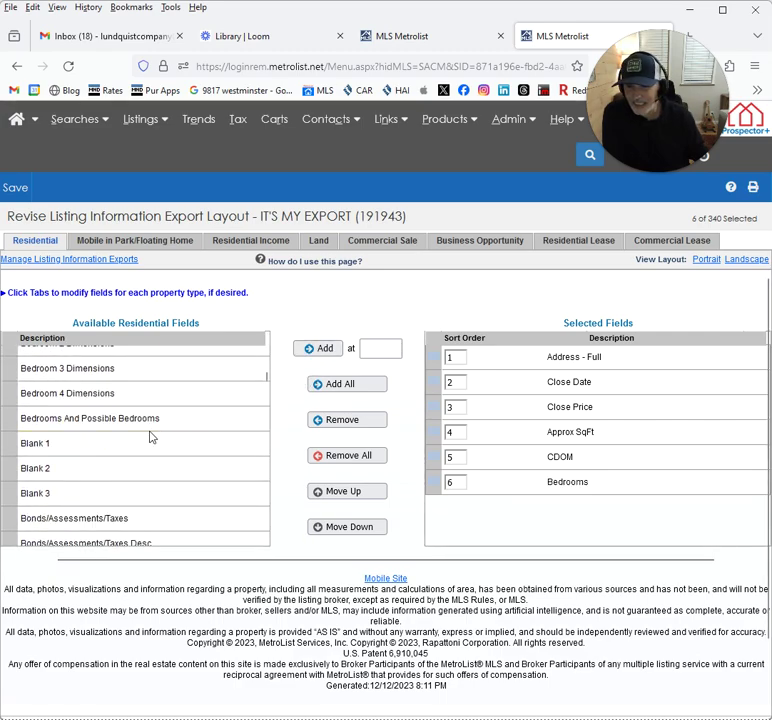
scroll(150, 437, up, 3)
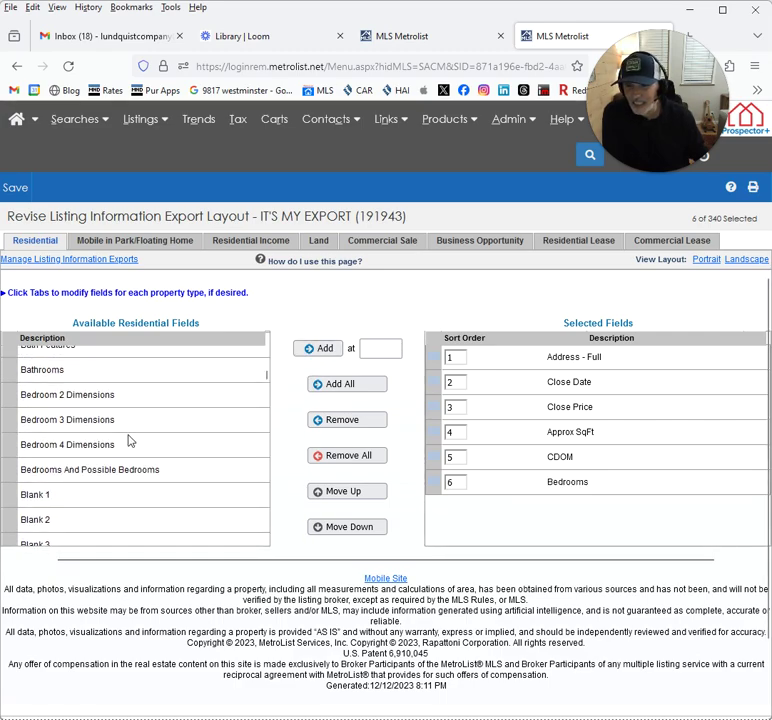
click(311, 348)
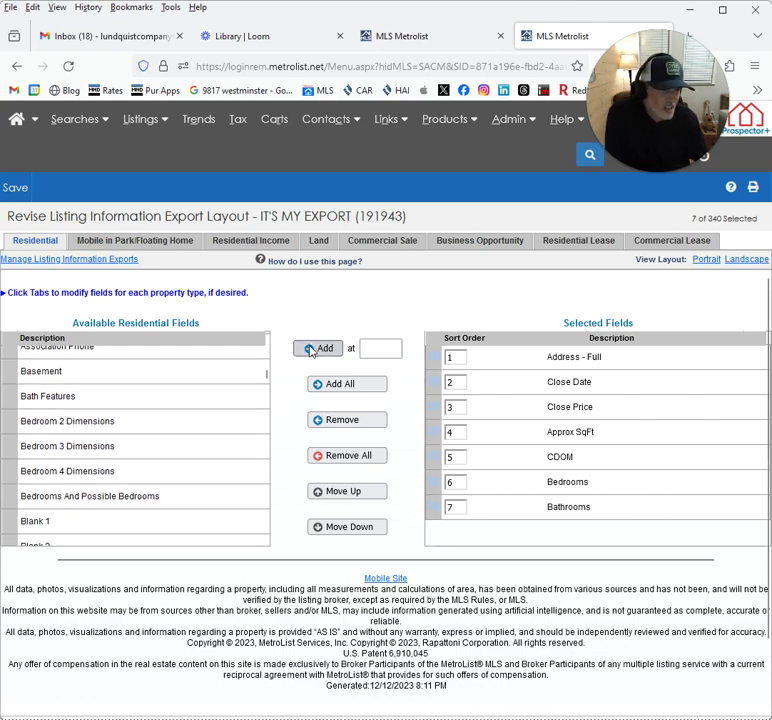
Add Lot Size - Acres as the eighth selected field of the export layout
scroll(150, 407, down, 10)
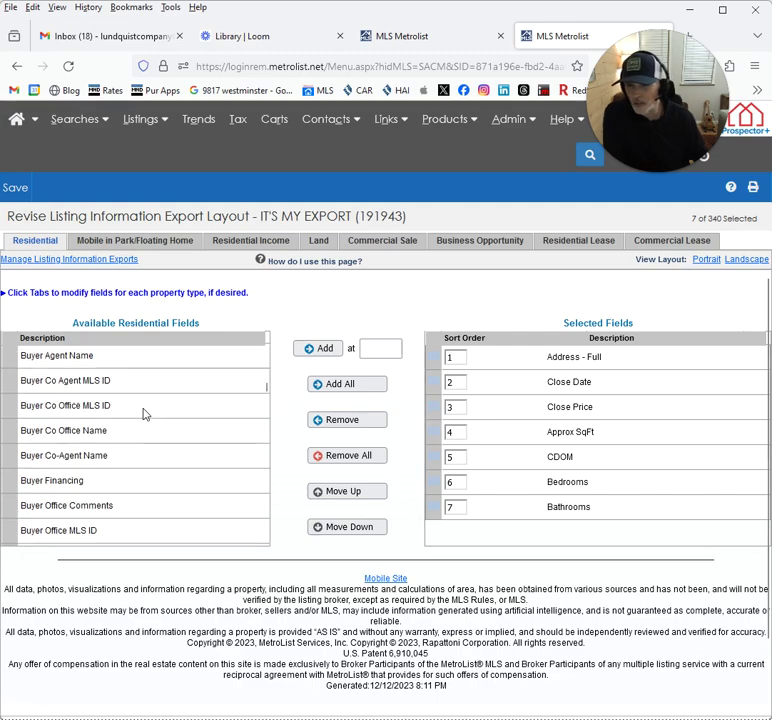
scroll(143, 425, down, 15)
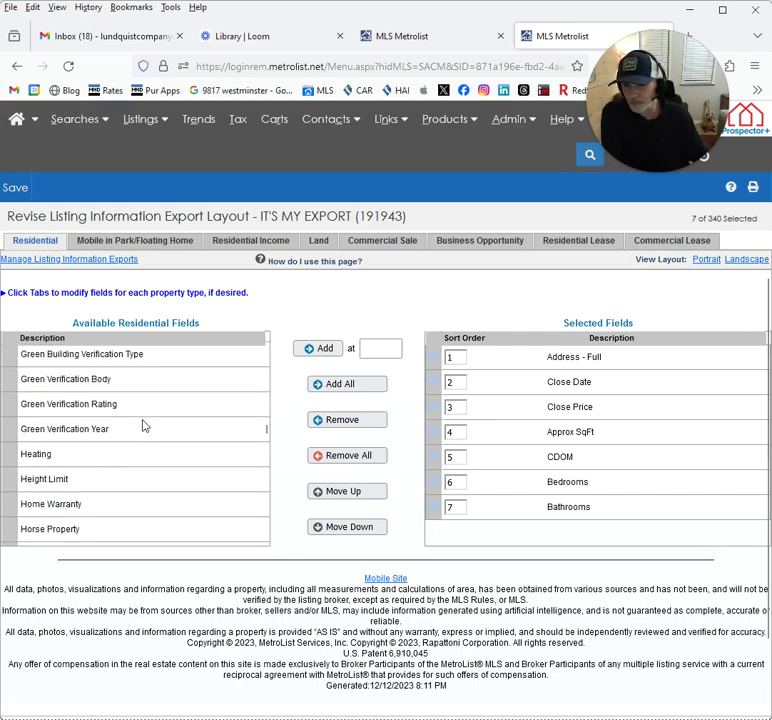
scroll(143, 425, down, 15)
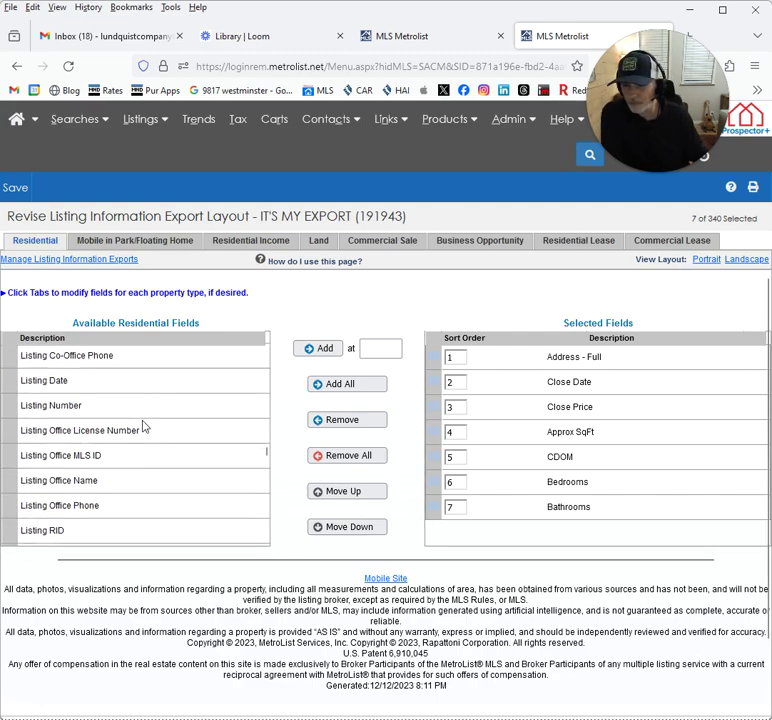
scroll(126, 441, down, 3)
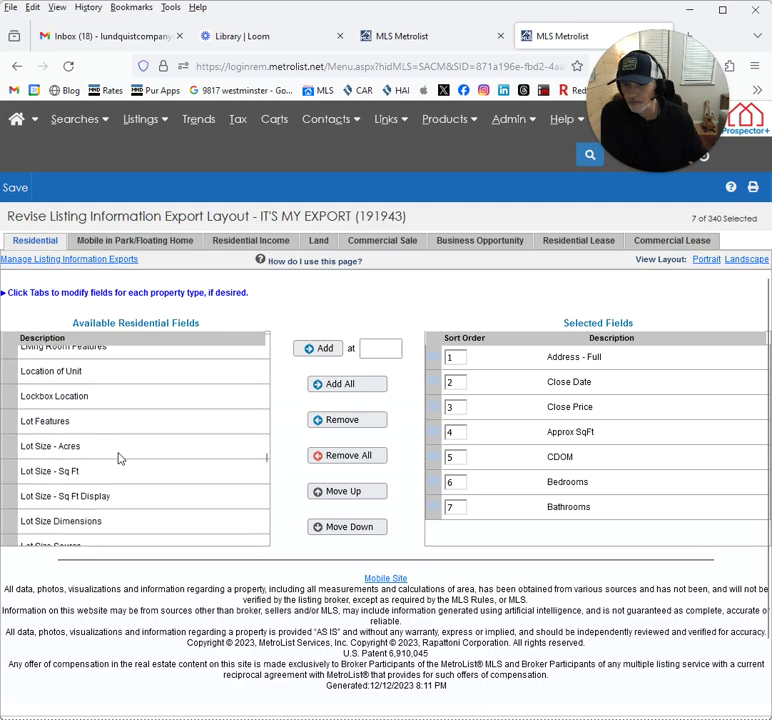
click(97, 457)
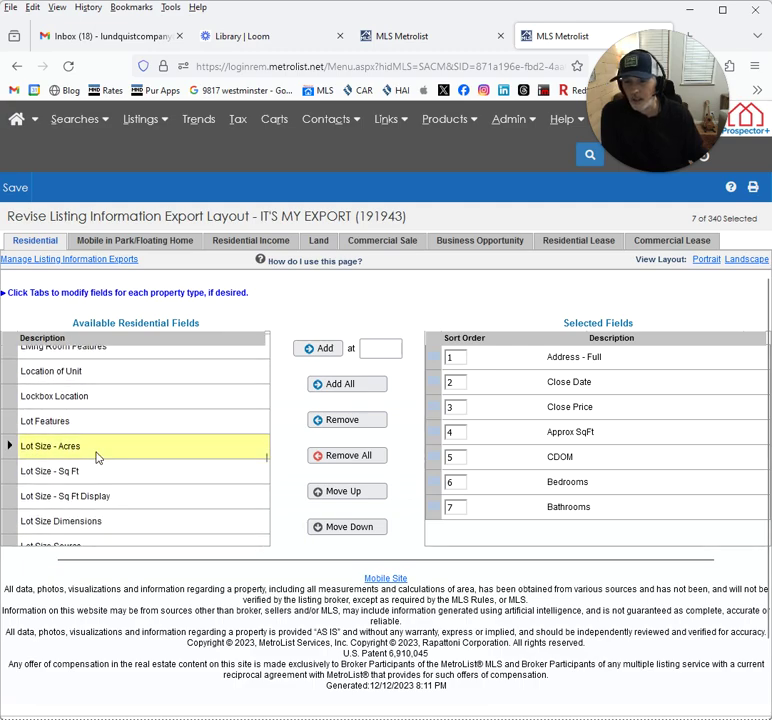
click(328, 349)
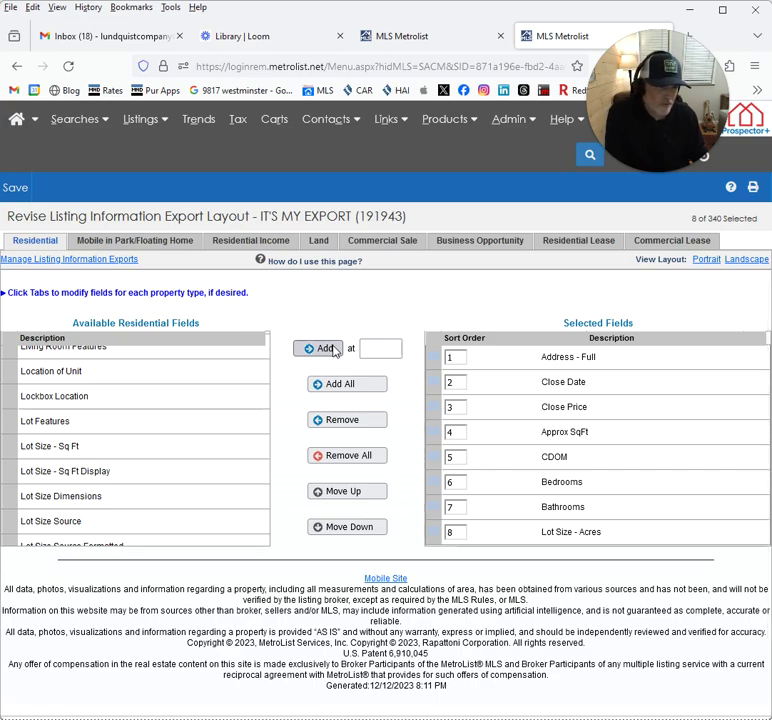
Add Price Per Sq Ft as the ninth selected field of the export layout
scroll(150, 441, down, 15)
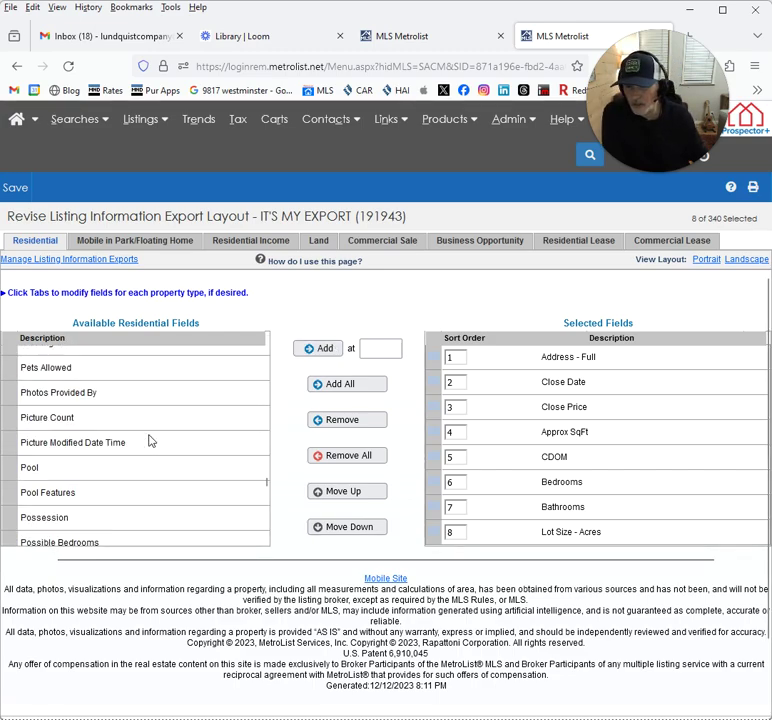
scroll(150, 441, down, 3)
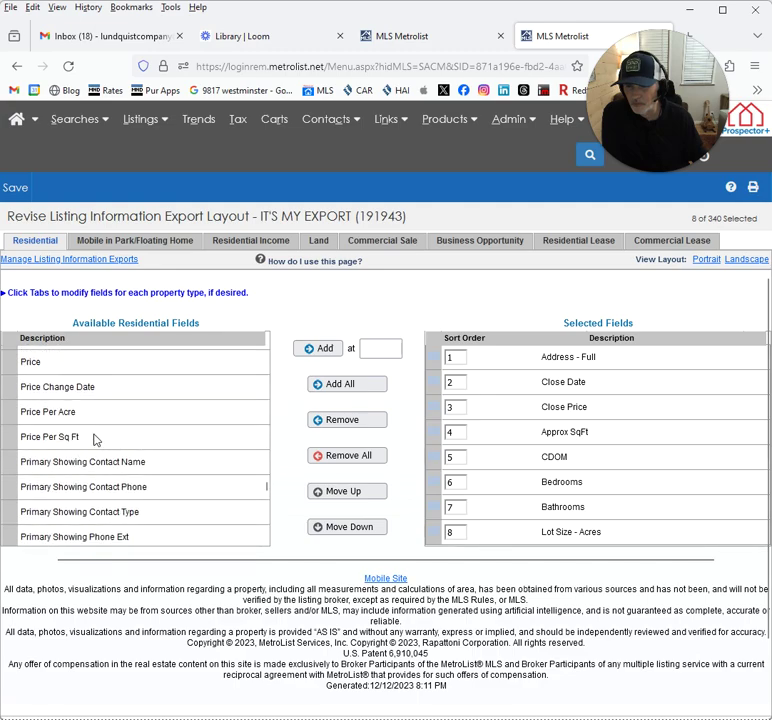
click(95, 437)
click(318, 350)
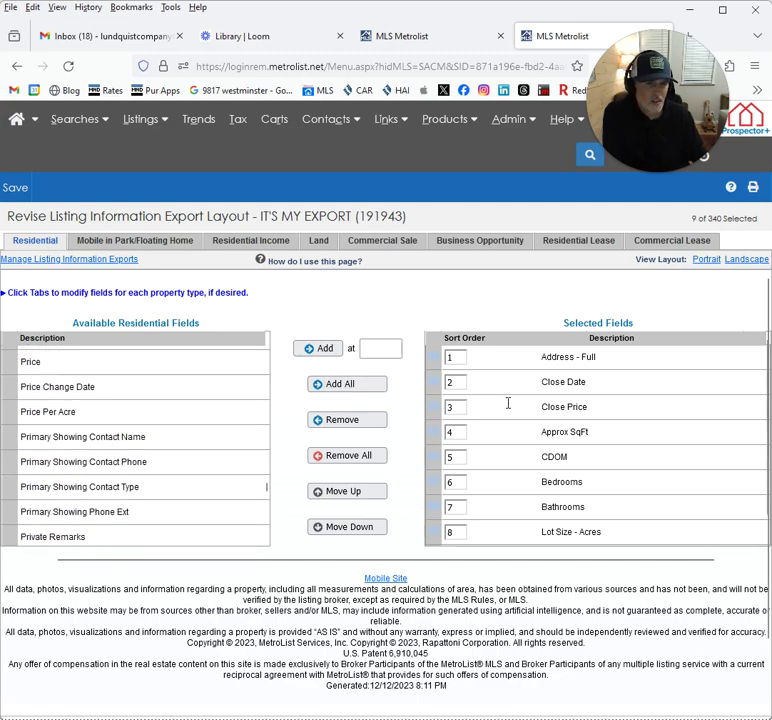
scroll(530, 418, down, 1)
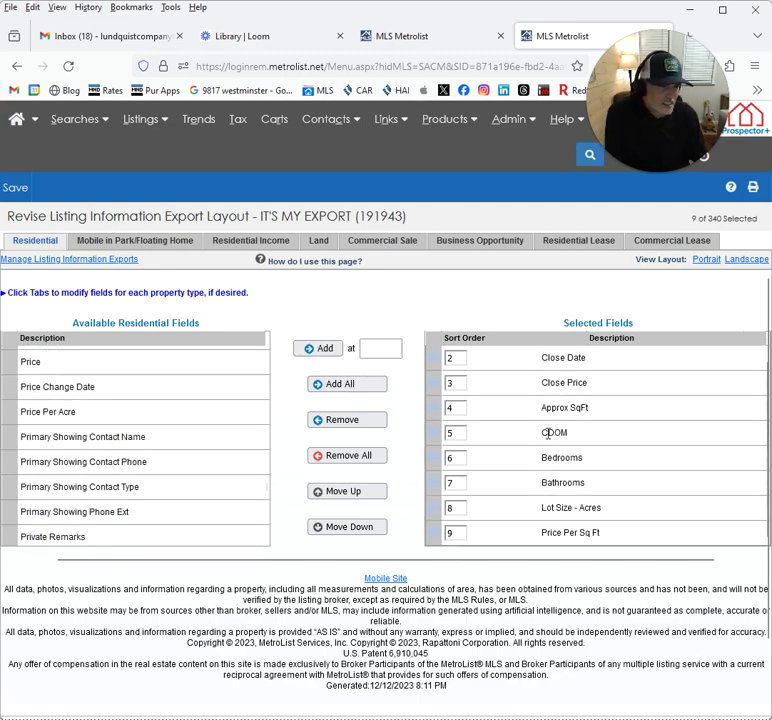
Add Year Built as the tenth selected field of the export layout
scroll(103, 445, down, 20)
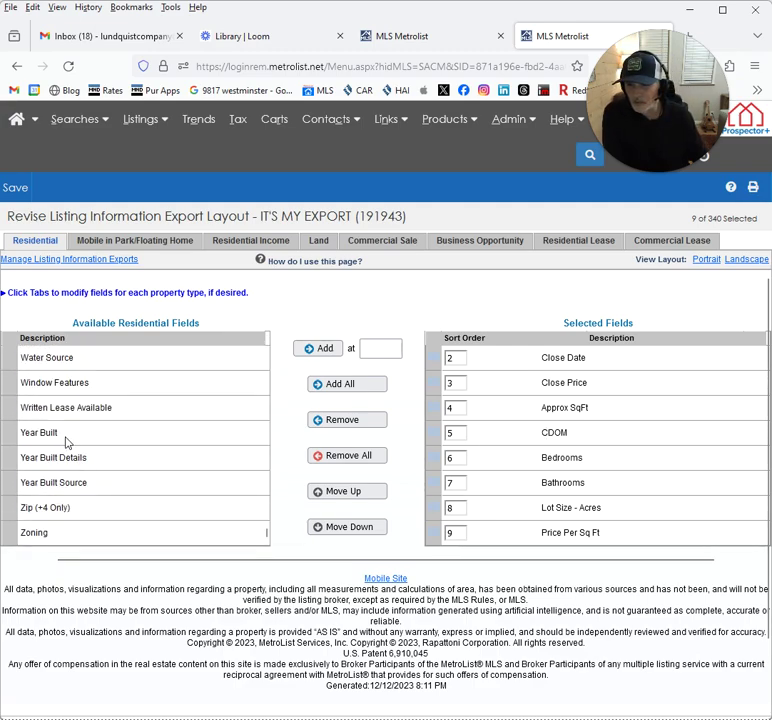
click(66, 438)
click(321, 349)
Add Original Price as the eleventh selected field of the export layout
scroll(133, 487, up, 3)
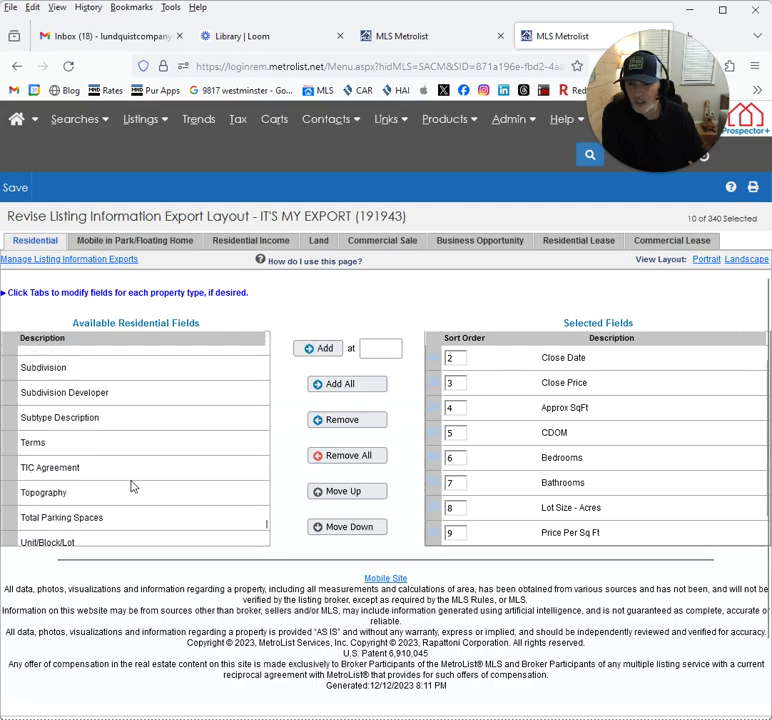
scroll(132, 486, up, 20)
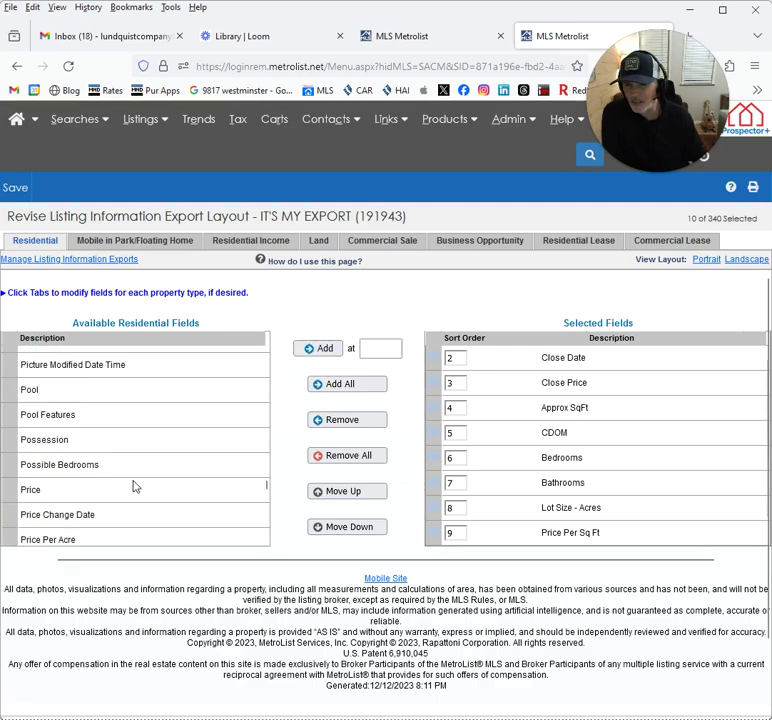
scroll(133, 480, up, 10)
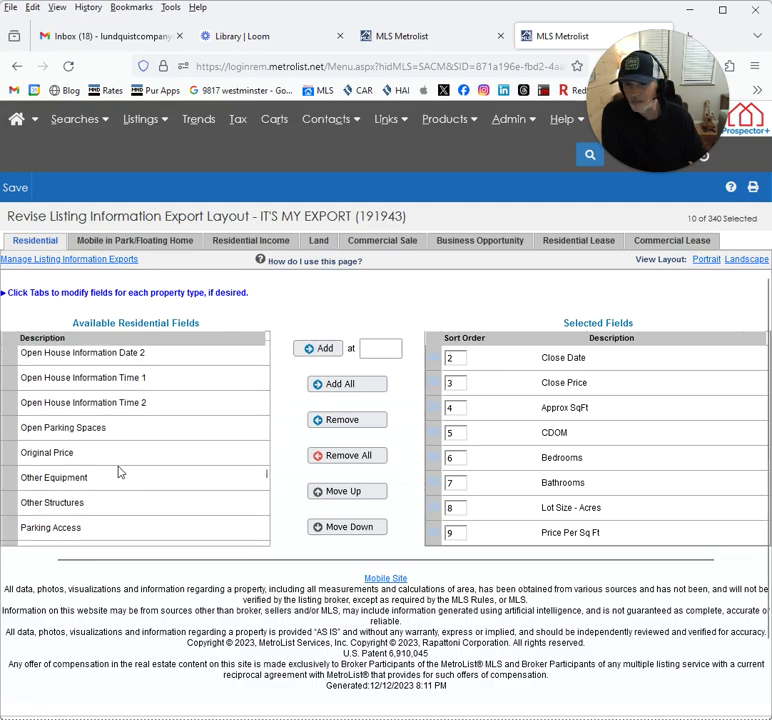
click(116, 453)
click(323, 348)
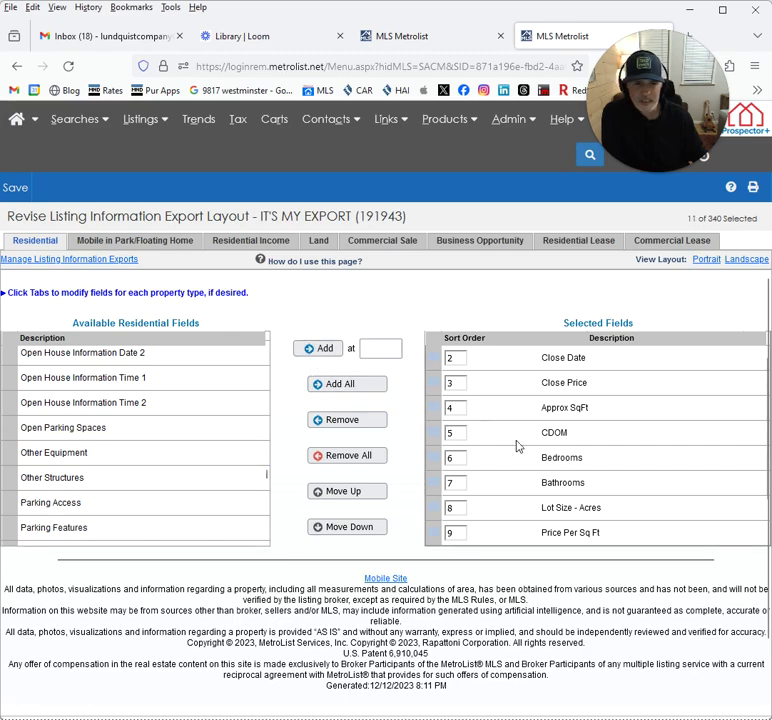
scroll(520, 446, down, 1)
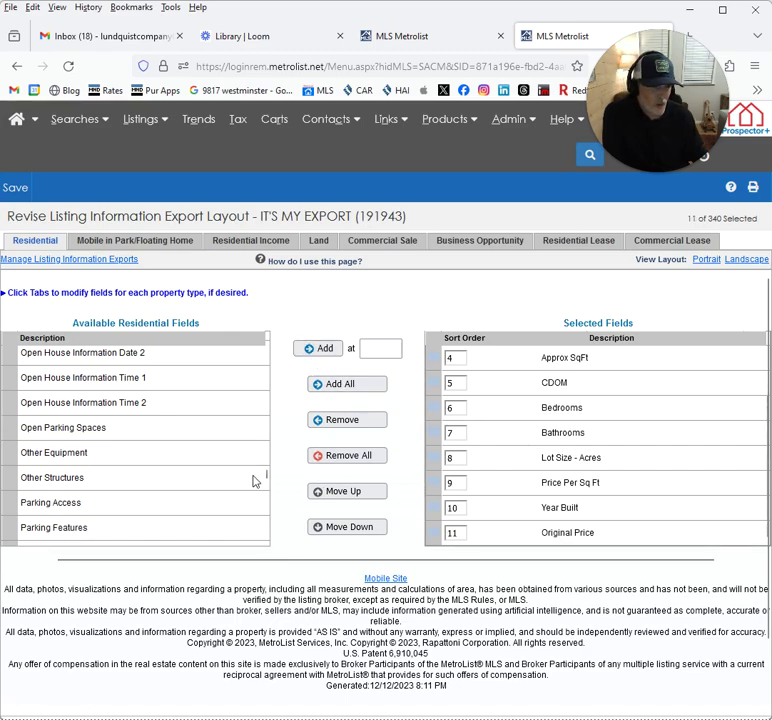
Add Concessions Amount as the twelfth selected field of the export layout
scroll(219, 486, up, 15)
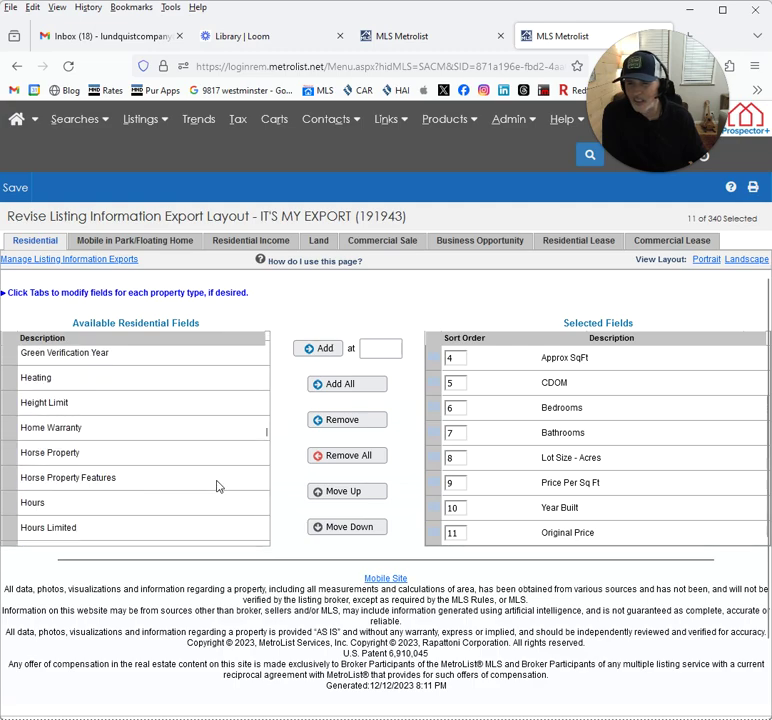
scroll(219, 486, up, 15)
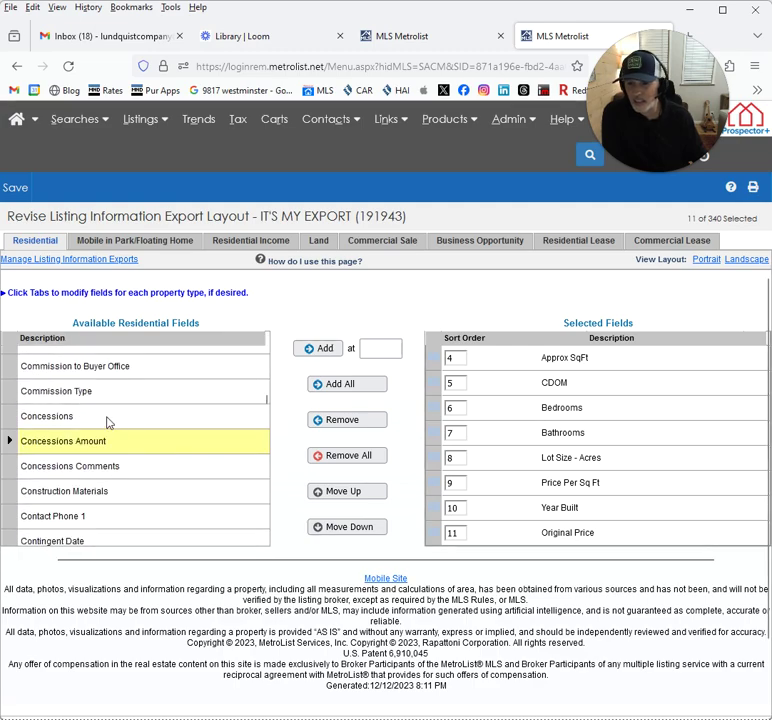
click(333, 348)
scroll(547, 443, down, 1)
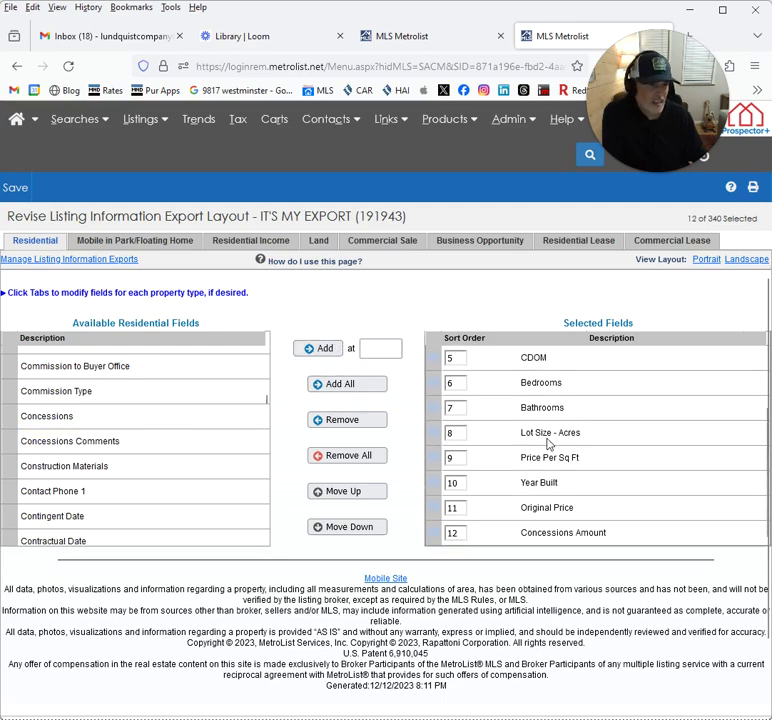
Add Number of Offers as the thirteenth selected field of the export layout
scroll(197, 462, down, 3)
scroll(197, 462, down, 10)
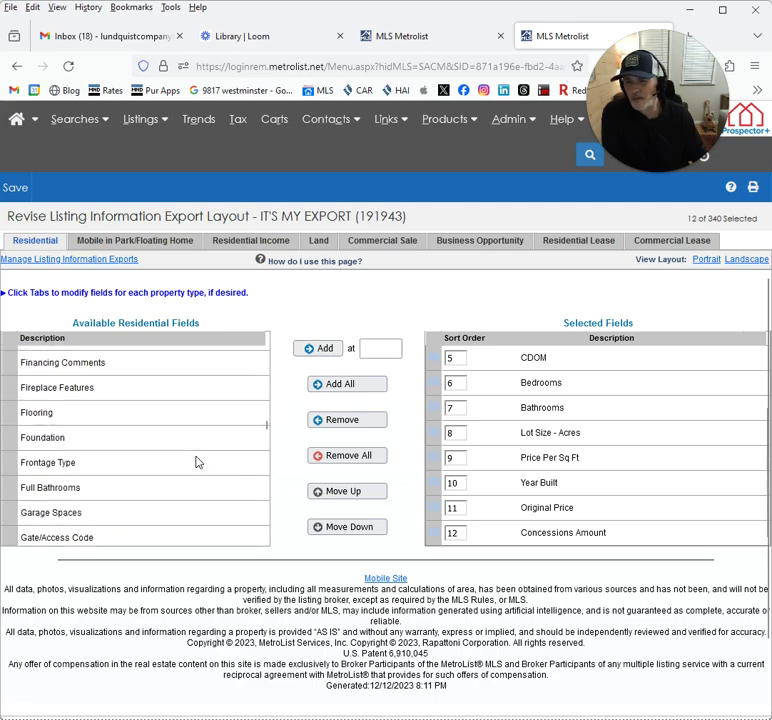
scroll(152, 462, down, 5)
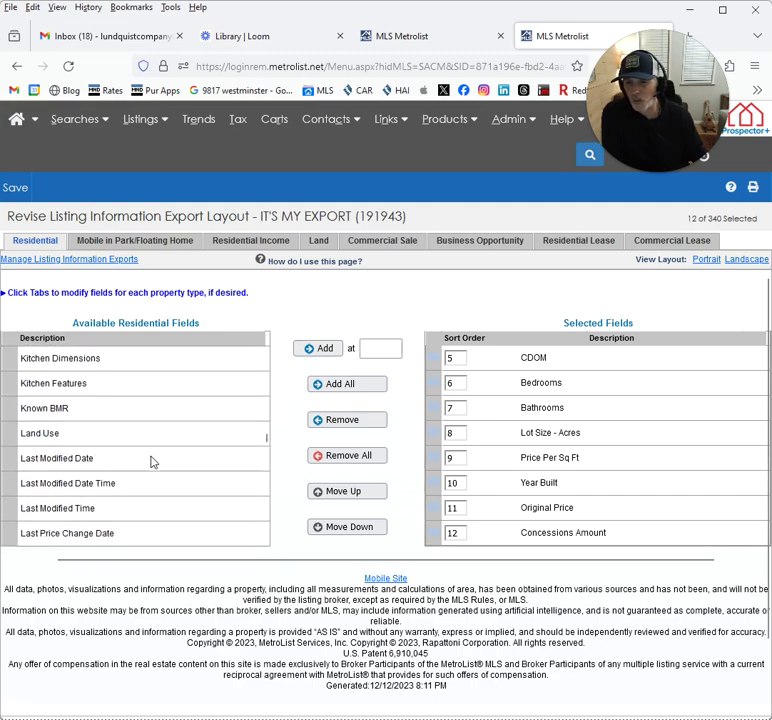
scroll(152, 462, down, 6)
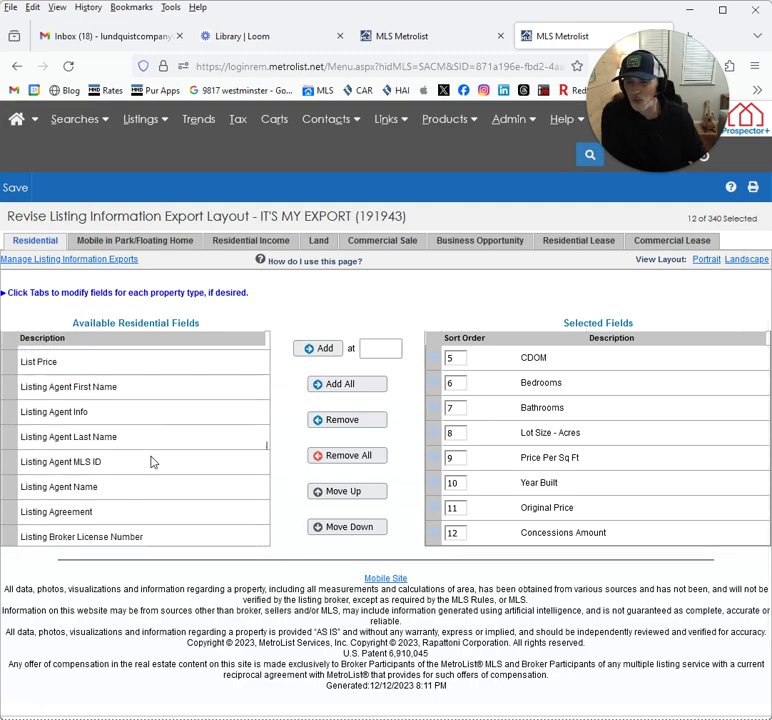
scroll(152, 462, down, 6)
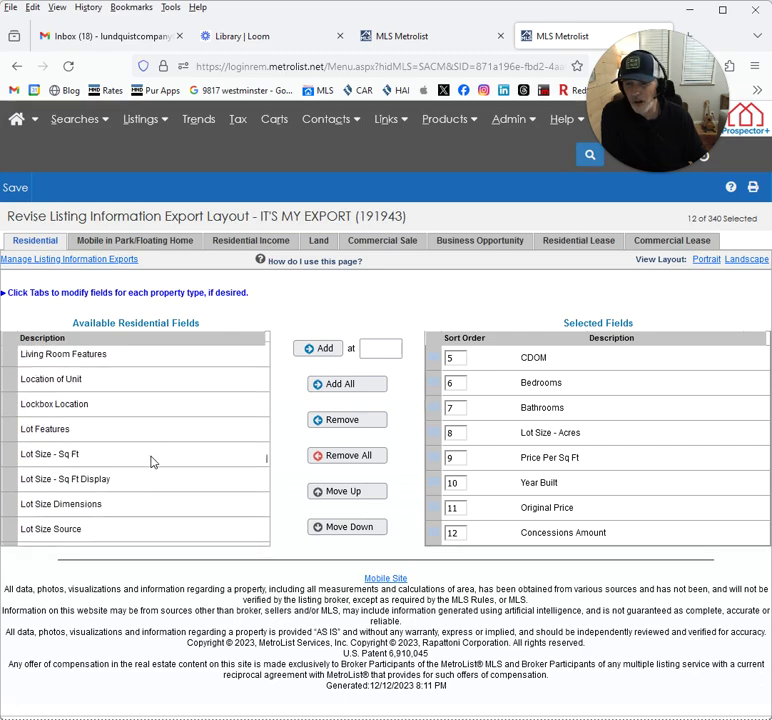
scroll(152, 462, down, 2)
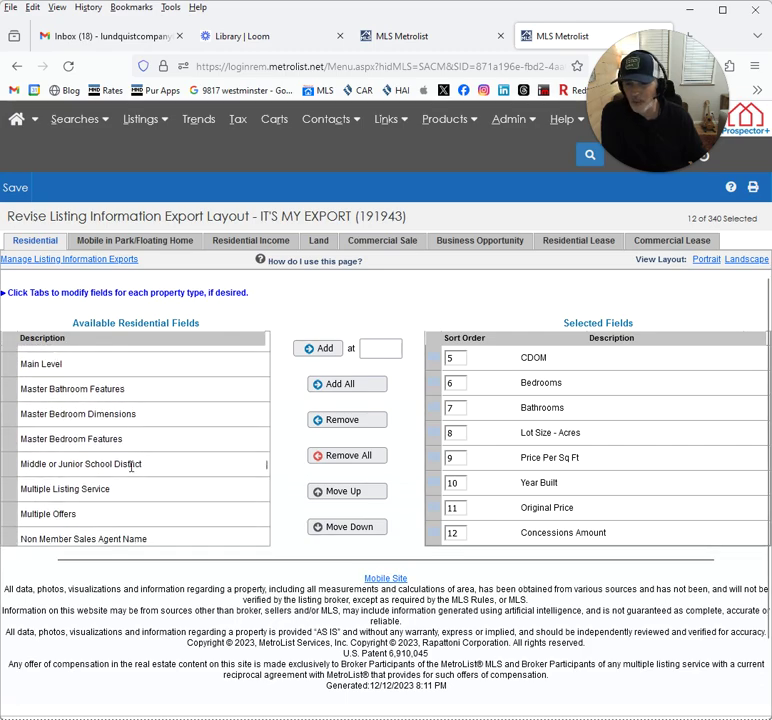
scroll(96, 514, down, 3)
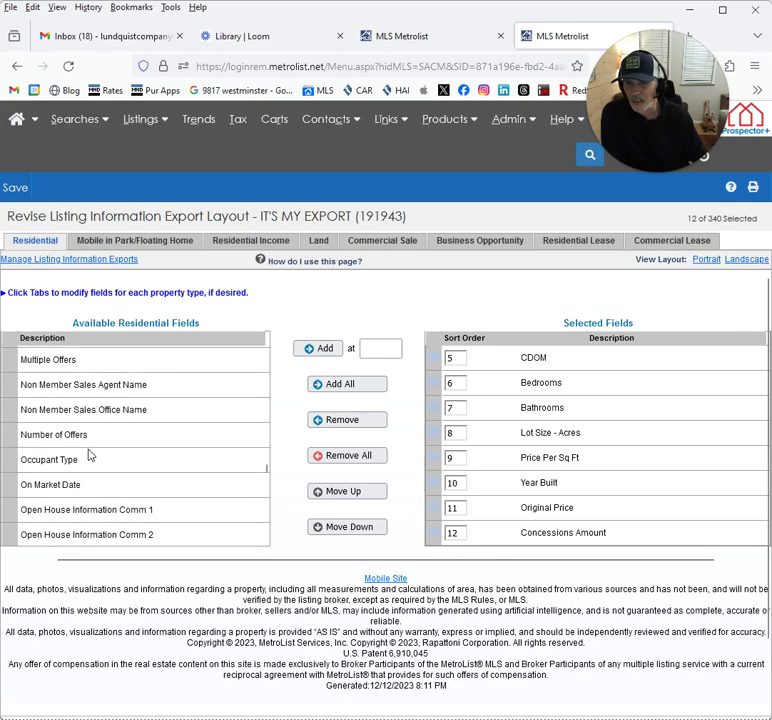
click(86, 436)
click(310, 348)
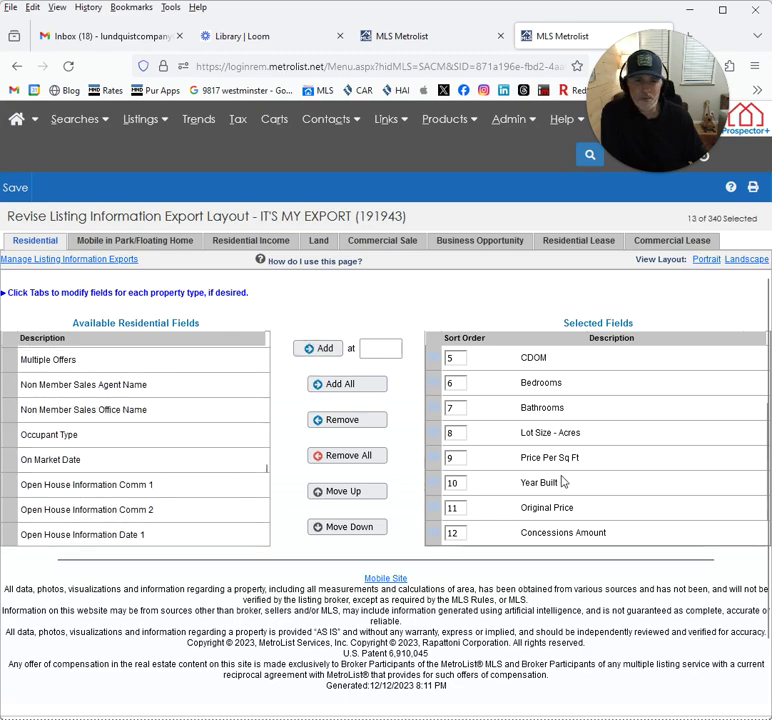
Save the IT'S MY EXPORT layout and close the other browser tab holding the Neighborhood Workbook layout
scroll(551, 476, up, 2)
scroll(553, 482, down, 2)
scroll(557, 469, up, 2)
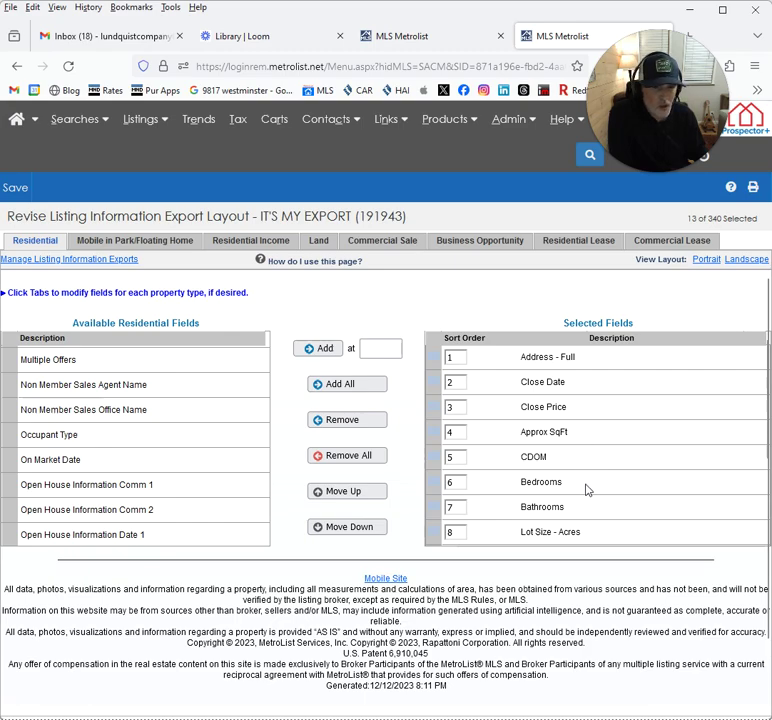
scroll(587, 512, down, 5)
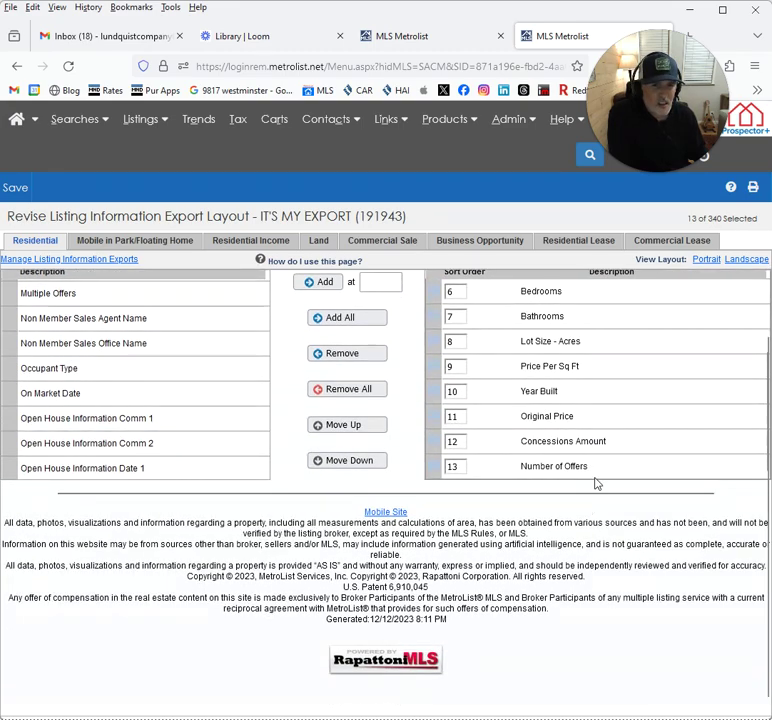
scroll(584, 579, up, 1)
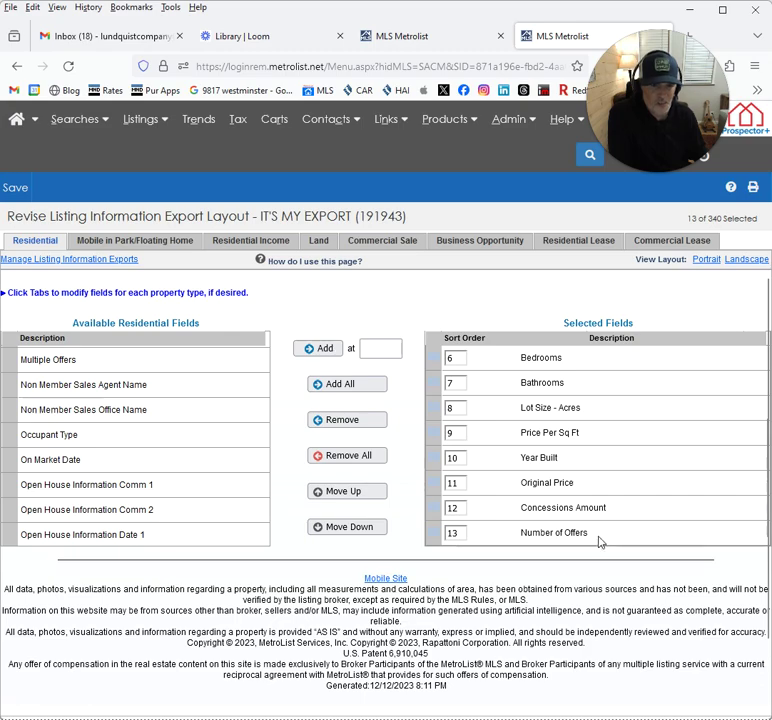
click(17, 189)
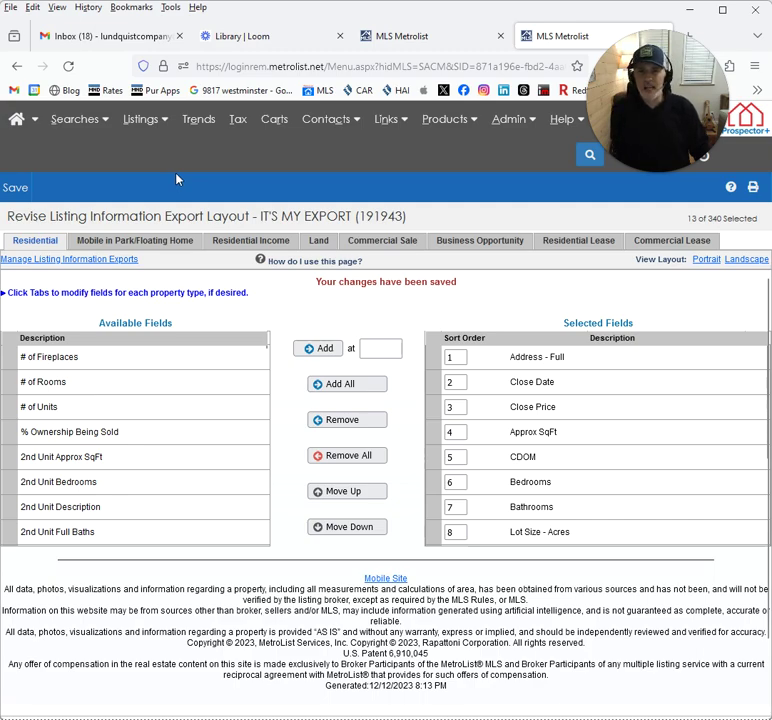
click(424, 40)
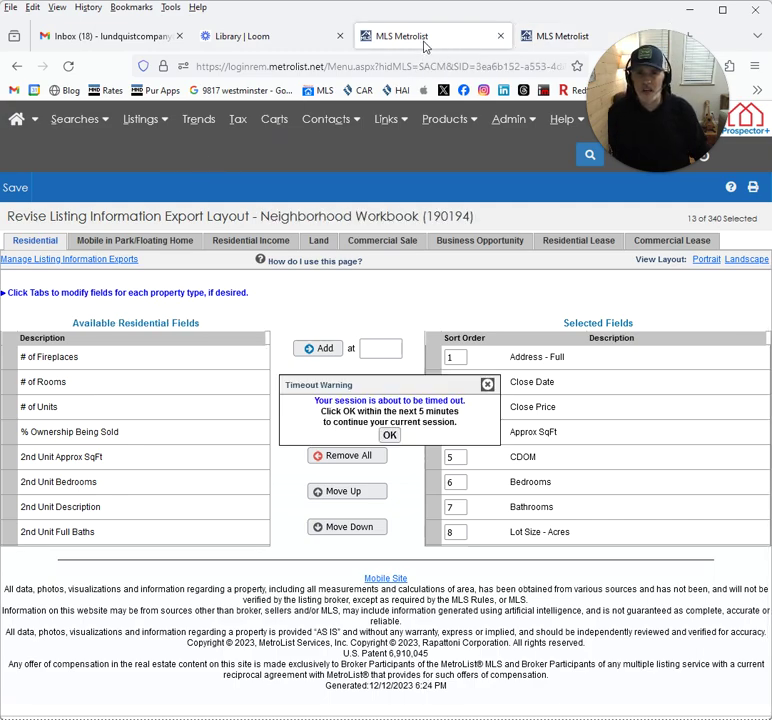
click(500, 36)
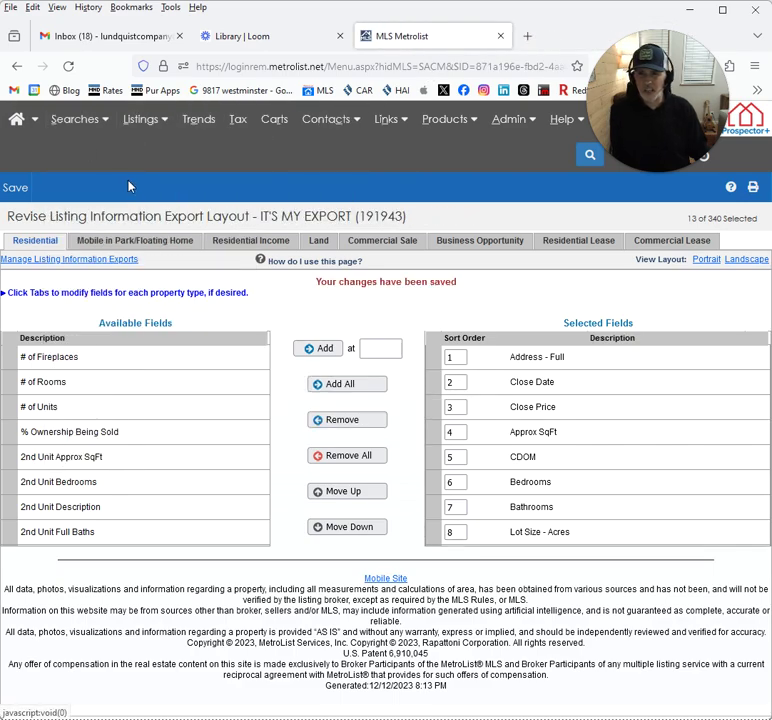
Open the saved search Arden Manor on the map and bring up its search criteria
scroll(165, 248, down, 1)
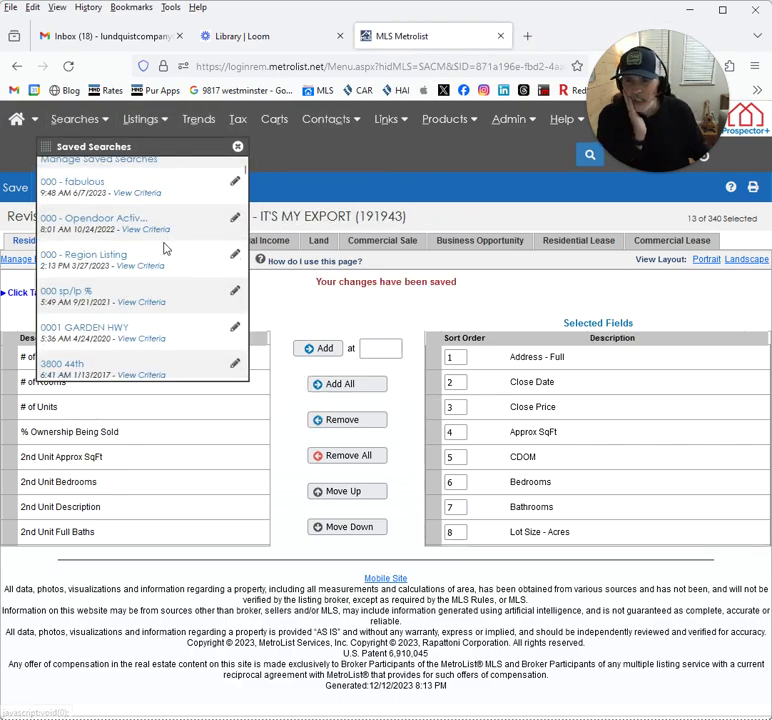
scroll(165, 248, down, 3)
click(234, 268)
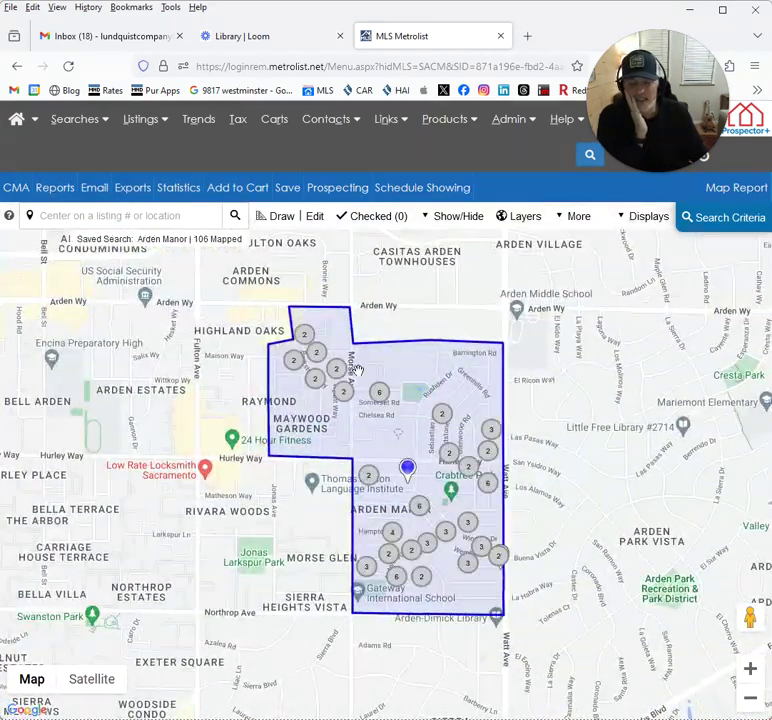
click(706, 227)
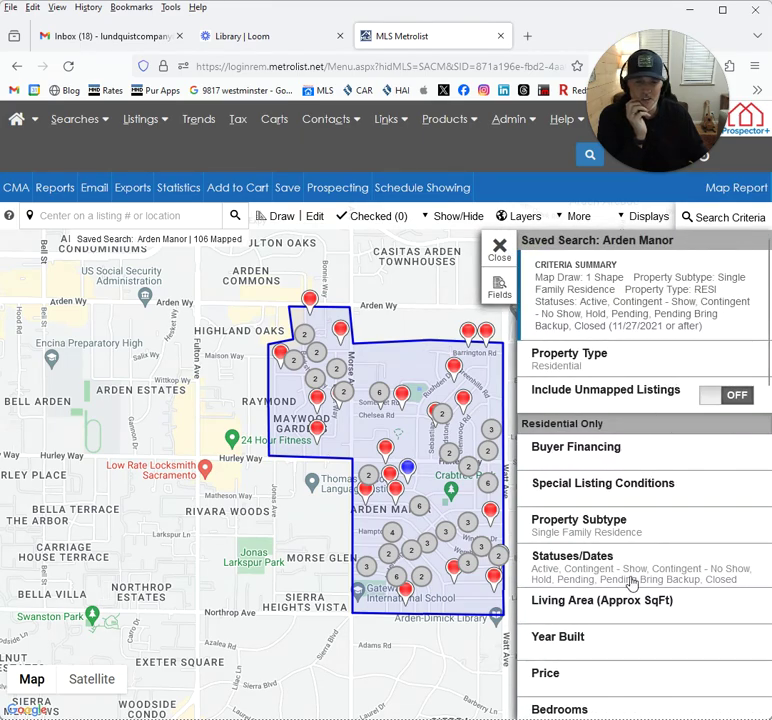
Limit the Statuses/Dates criteria to Closed by deselecting Active, Contingent - Show, Contingent - No Show, Hold, Pending and Pending Bring Backup
click(632, 581)
click(578, 491)
click(542, 461)
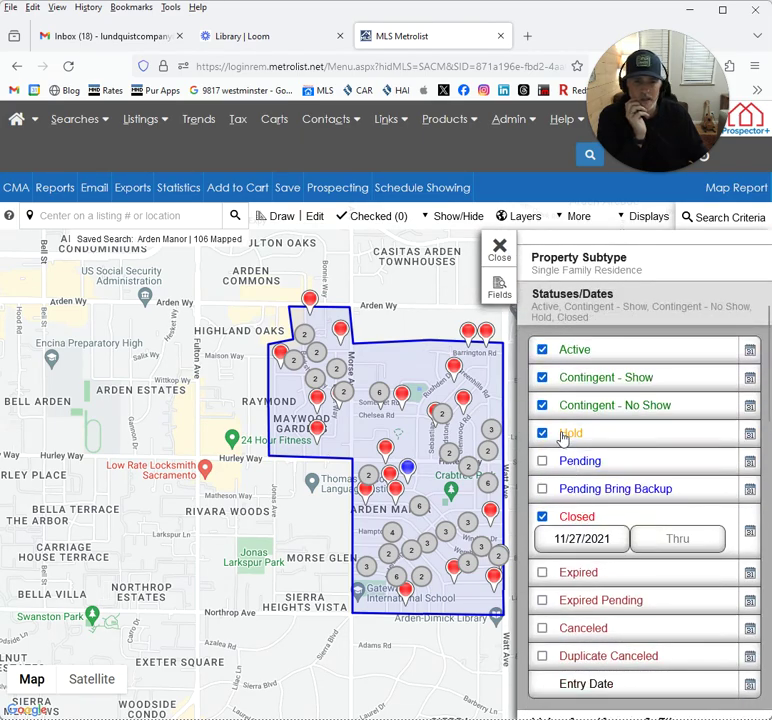
click(542, 433)
click(542, 405)
click(542, 369)
click(542, 341)
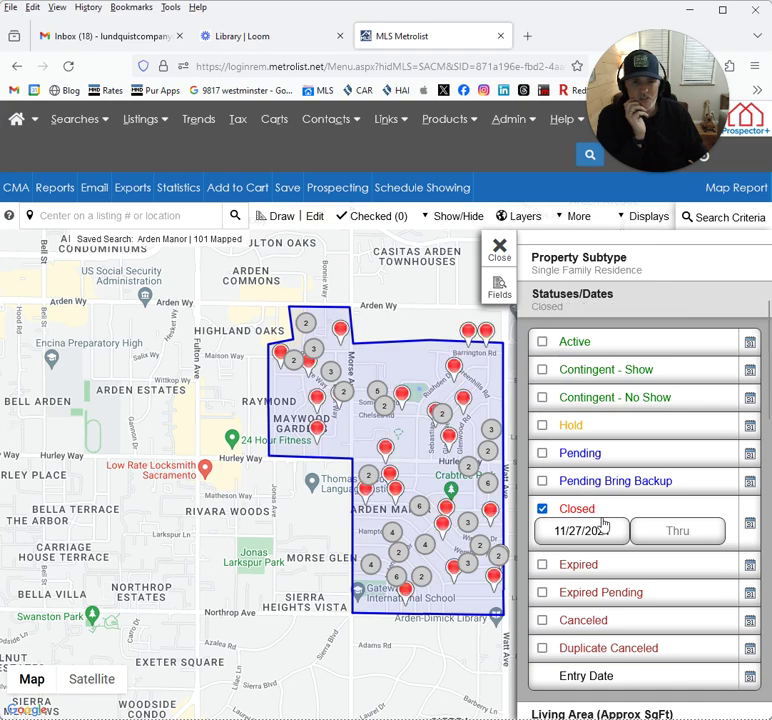
Set the start date of the Closed status to 6/1/2023 in the search criteria
drag(603, 532, 545, 532)
key(BackSpace)
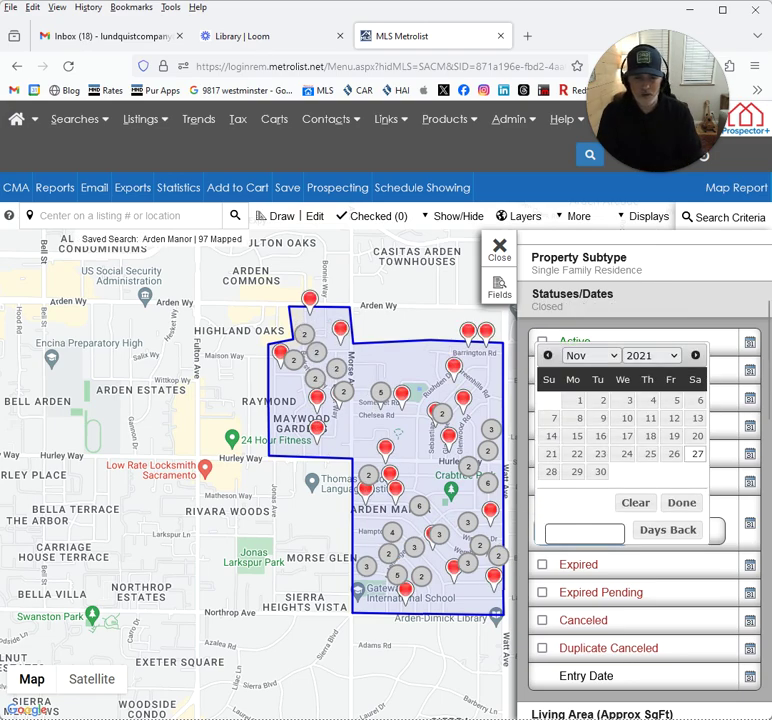
text(6/1/2023)
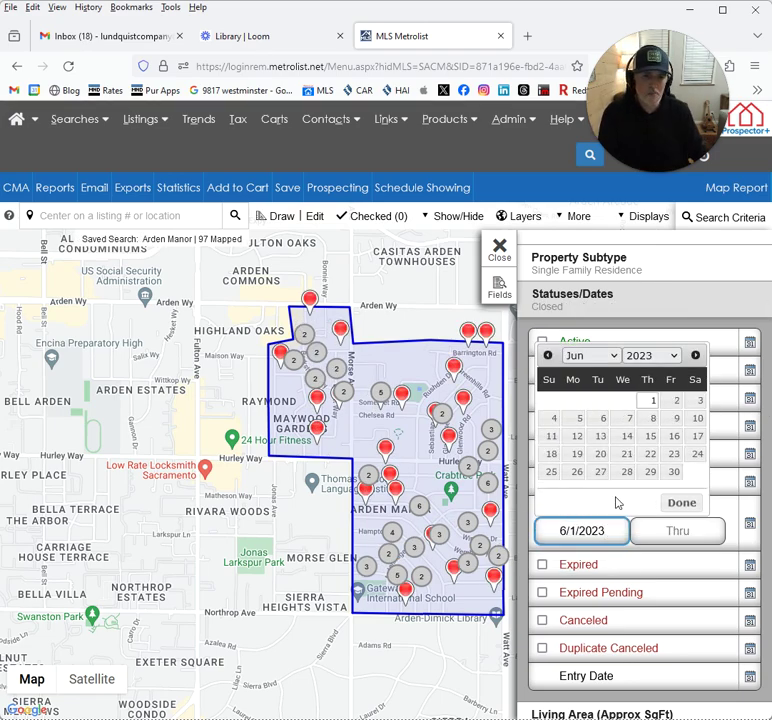
click(680, 502)
drag(430, 325, 351, 311)
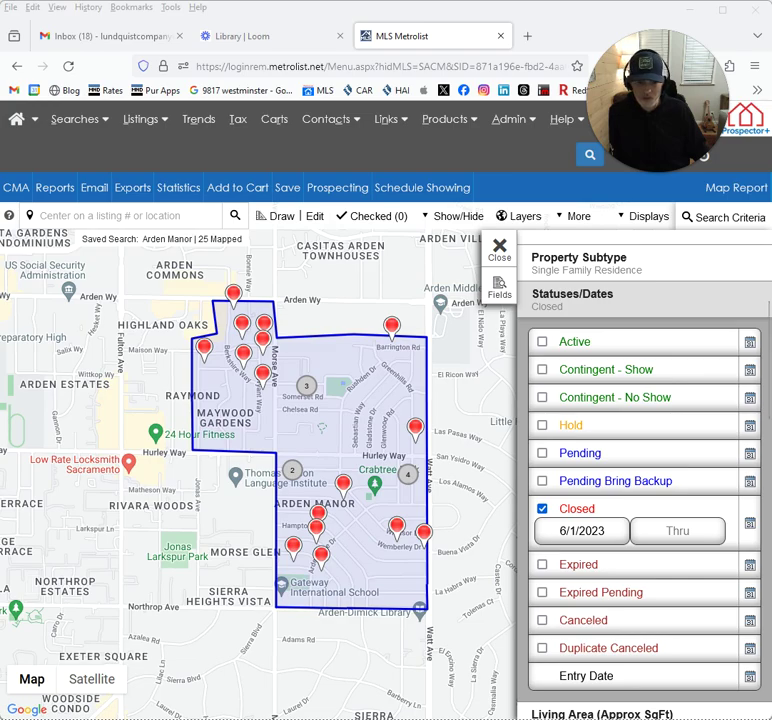
Switch to the Excel template, review the column headings and paste location on the MAIN sheet, and return to MLS Metrolist
key(alt+Tab)
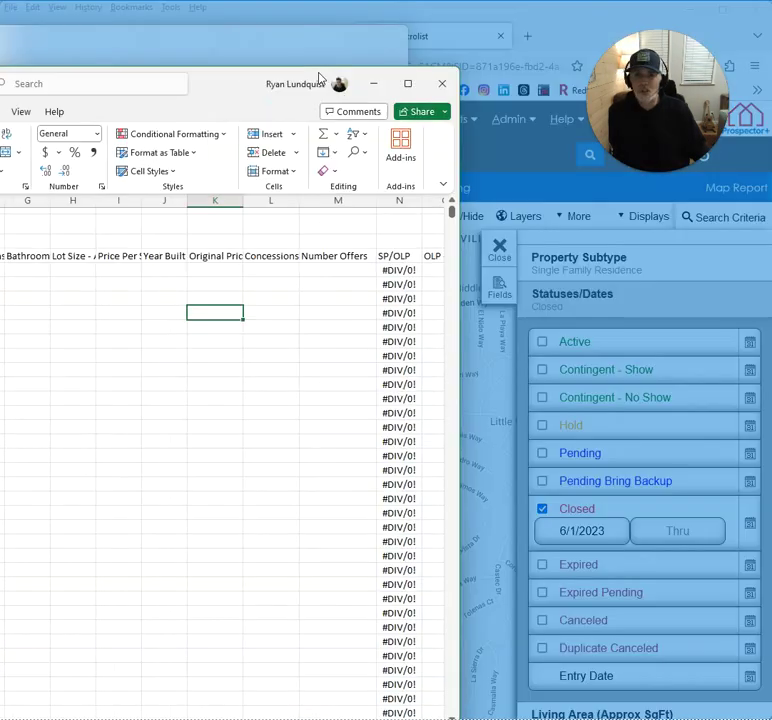
click(329, 272)
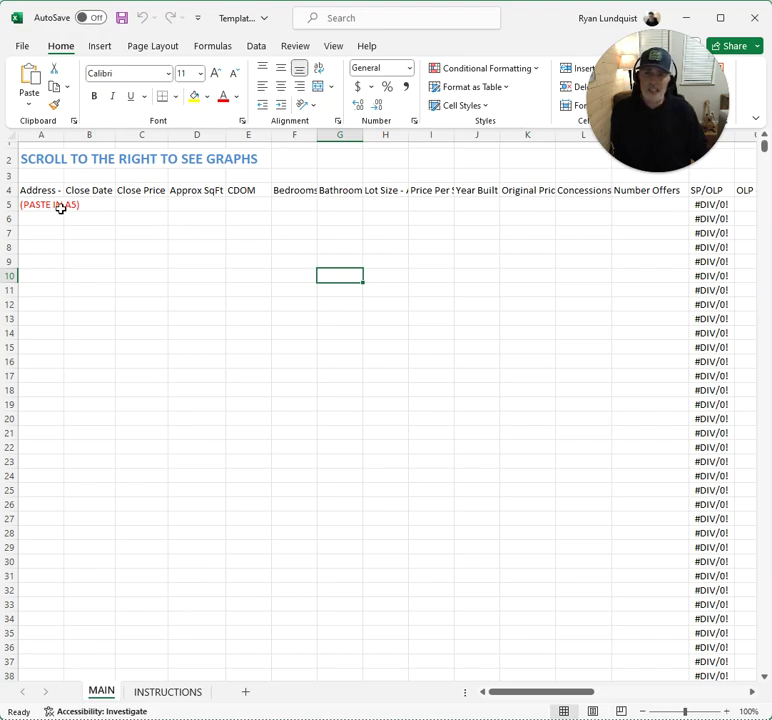
drag(548, 692, 367, 650)
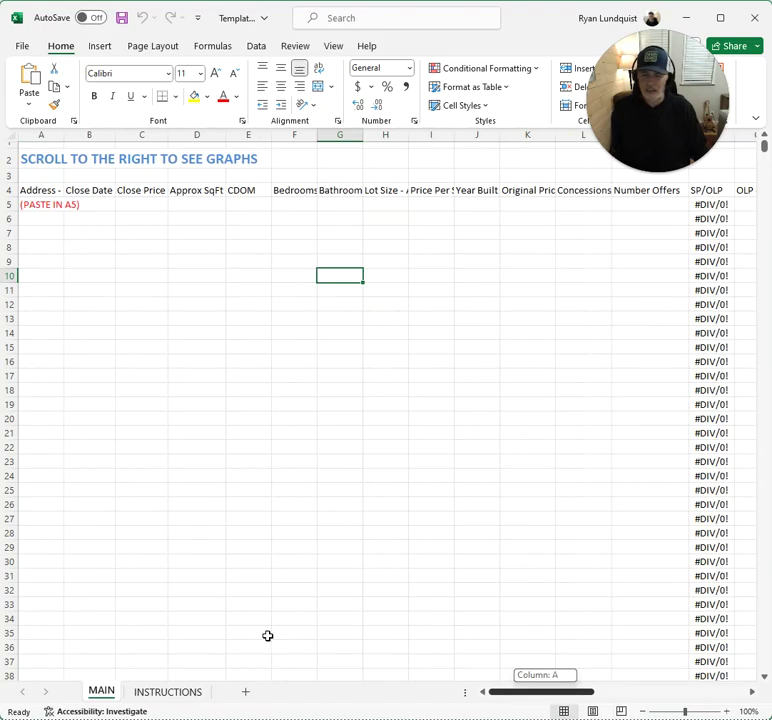
drag(267, 636, 277, 624)
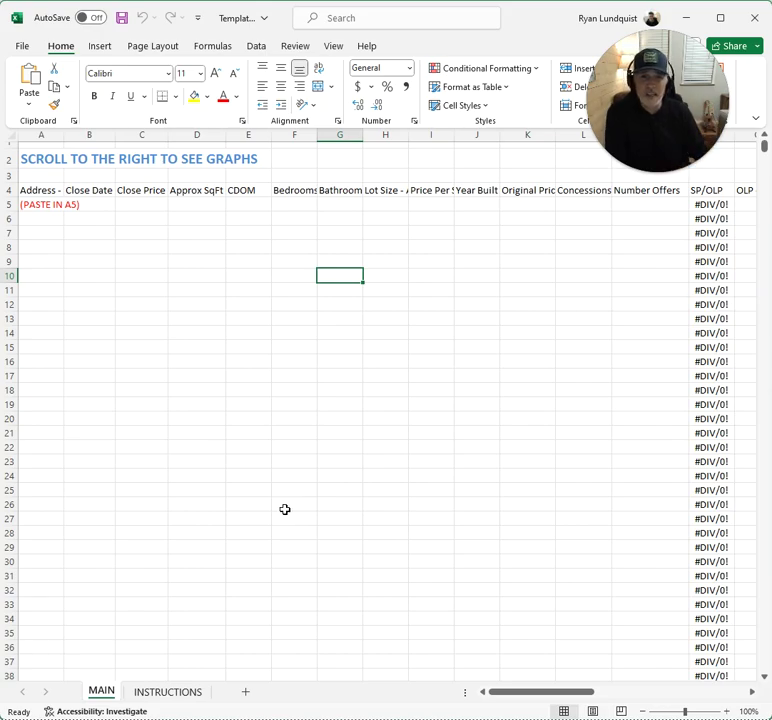
click(686, 17)
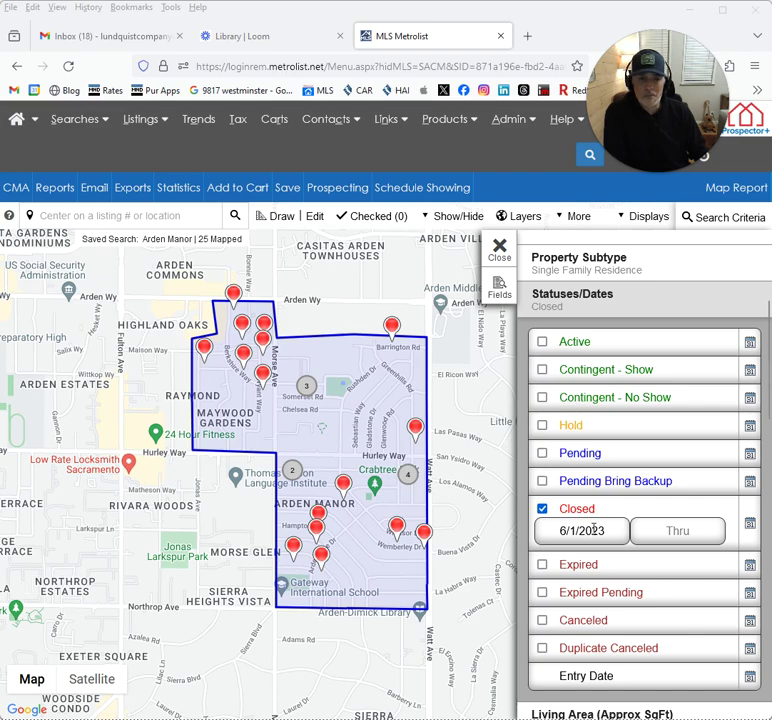
Check the Property Subtype criterion of the Arden Manor search and close the search criteria
scroll(605, 531, up, 2)
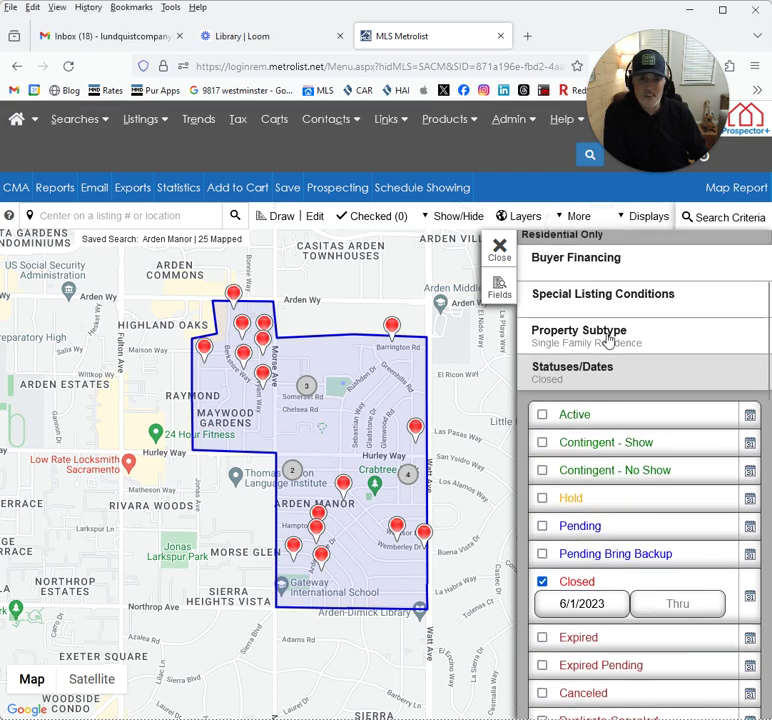
click(607, 343)
click(665, 684)
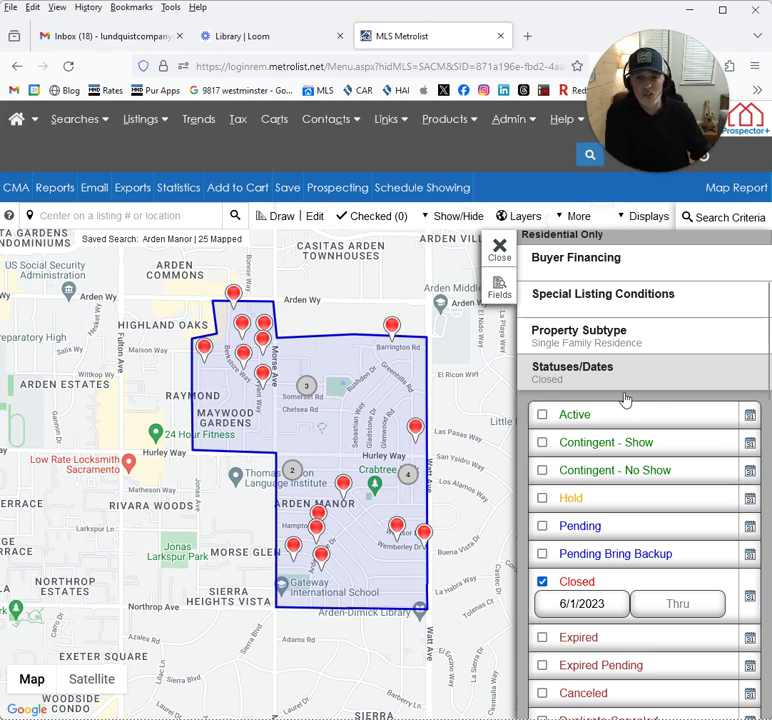
click(502, 255)
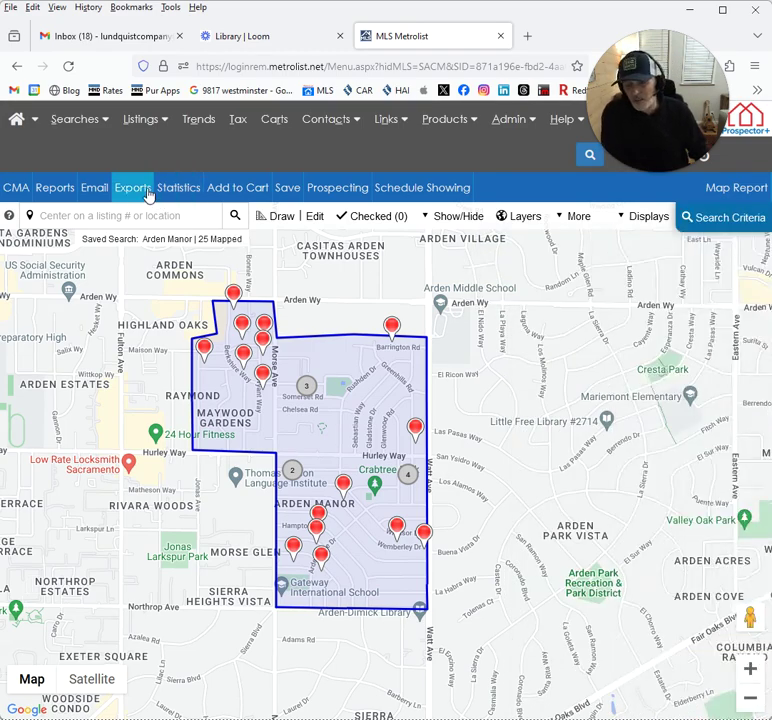
Export the mapped Arden Manor listings using the IT'S MY EXPORT listing export option
click(148, 193)
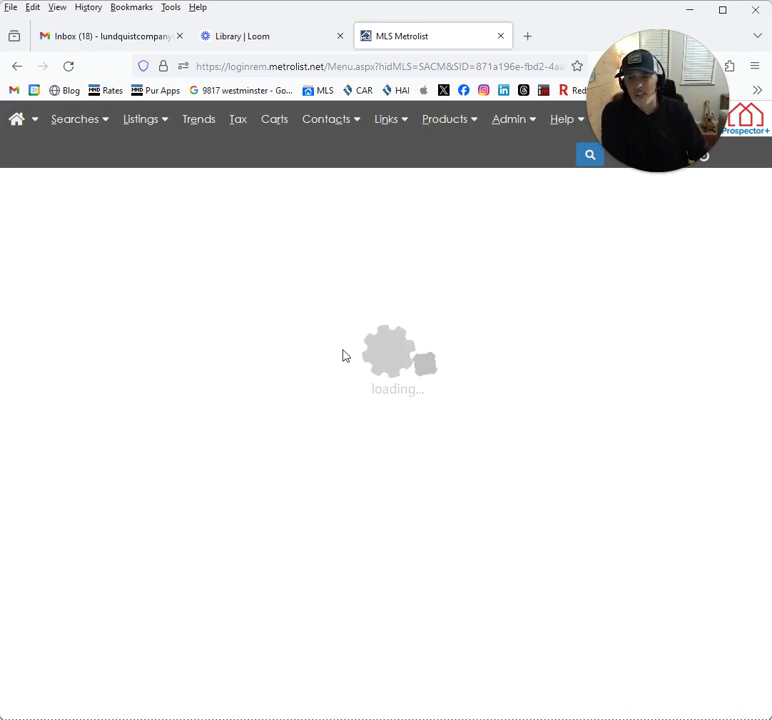
click(324, 282)
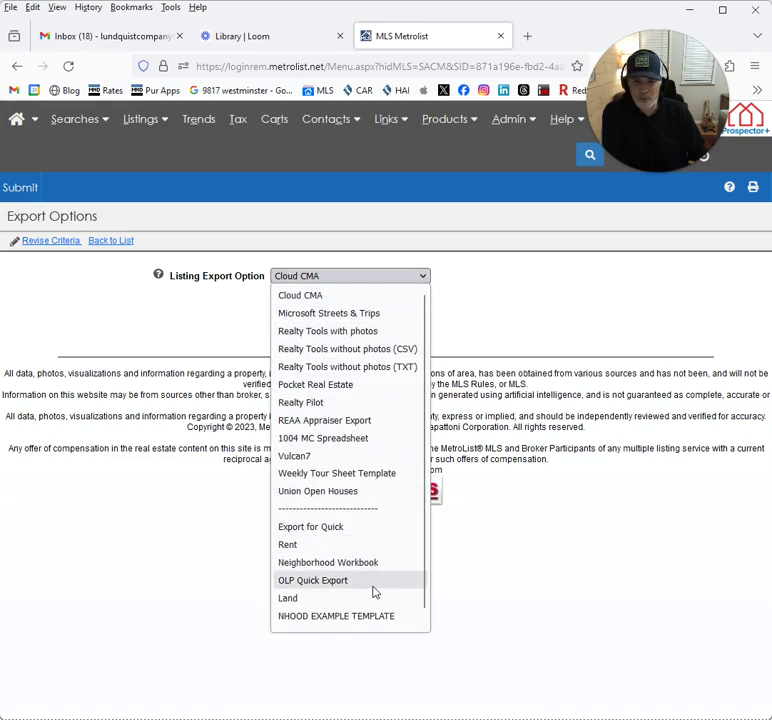
scroll(374, 592, down, 1)
click(346, 621)
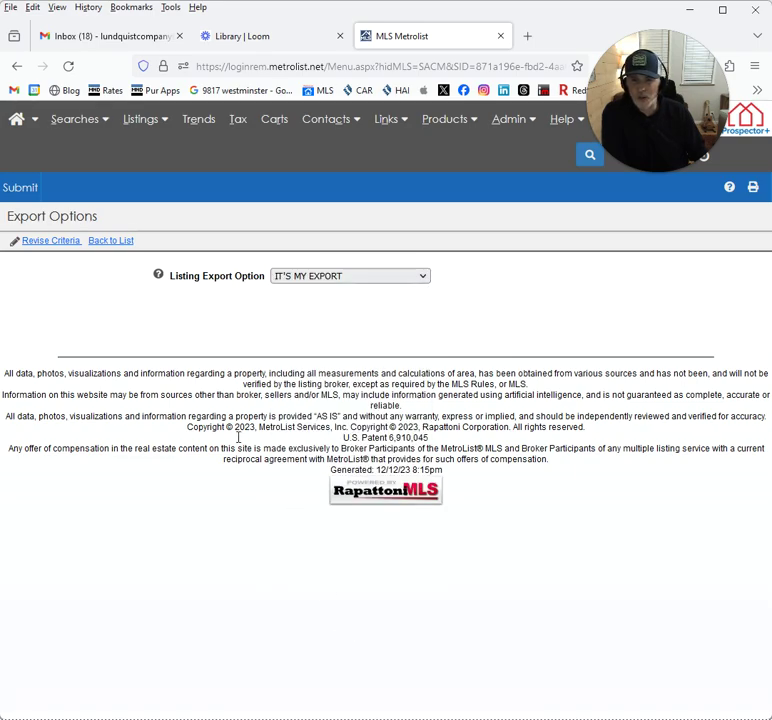
click(22, 188)
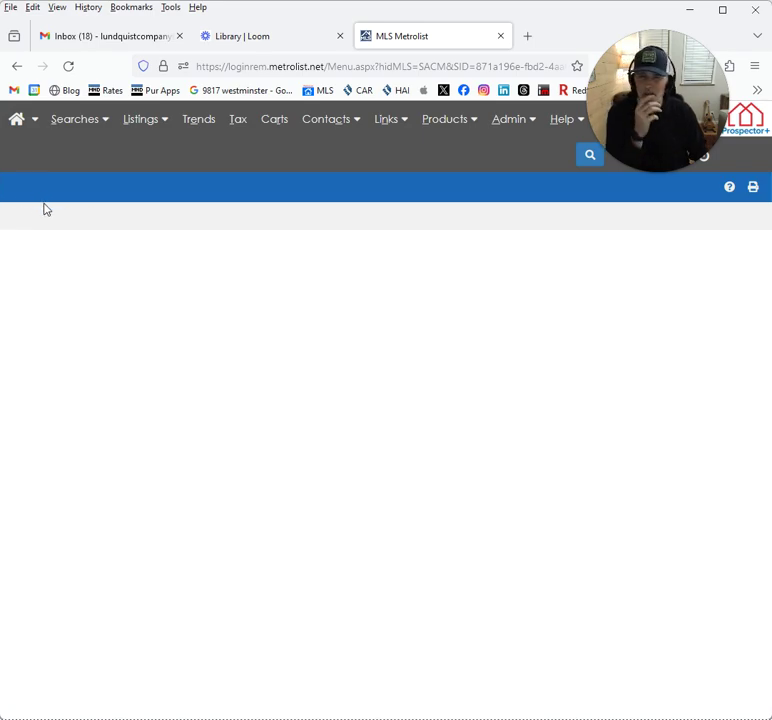
Download the generated residential CSV file and open it in Excel
click(164, 300)
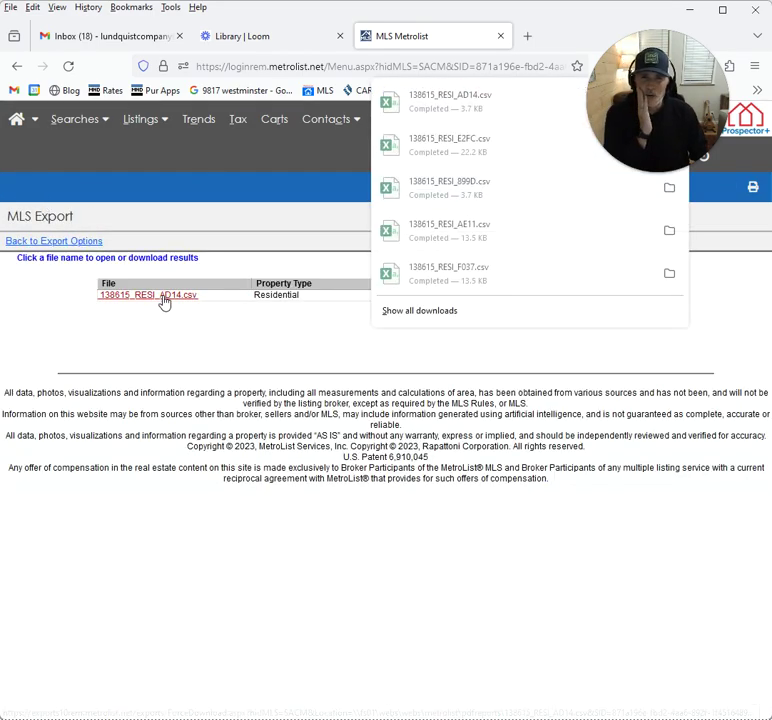
click(447, 118)
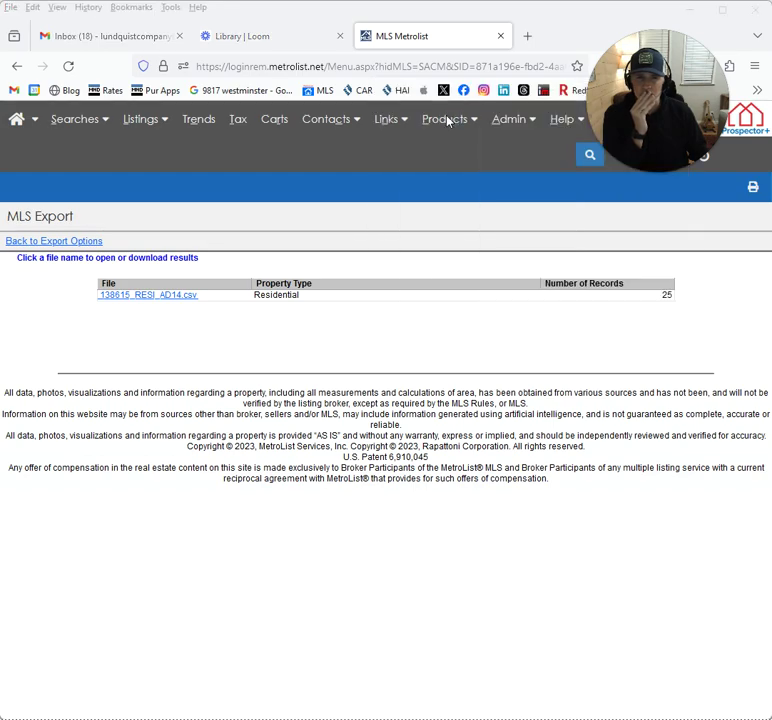
click(187, 297)
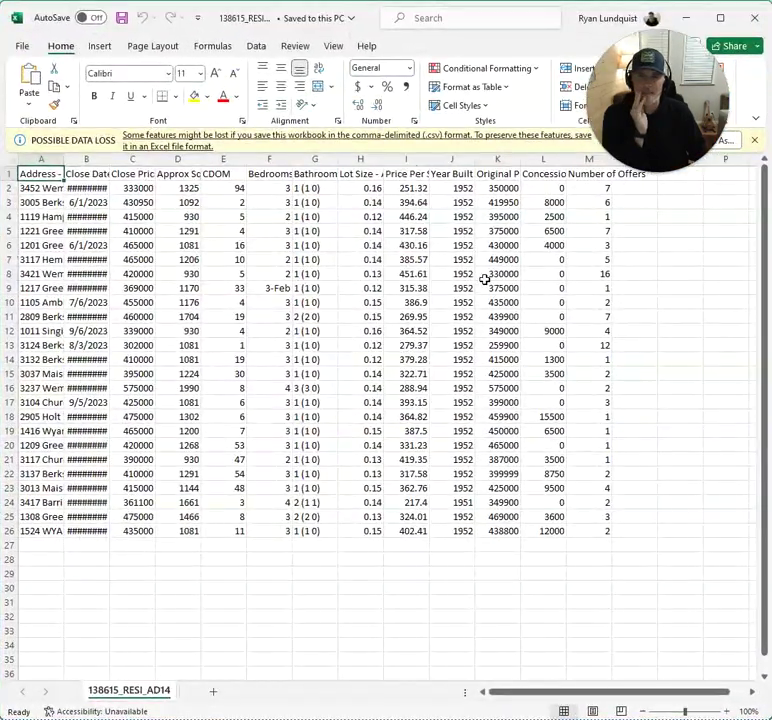
click(497, 275)
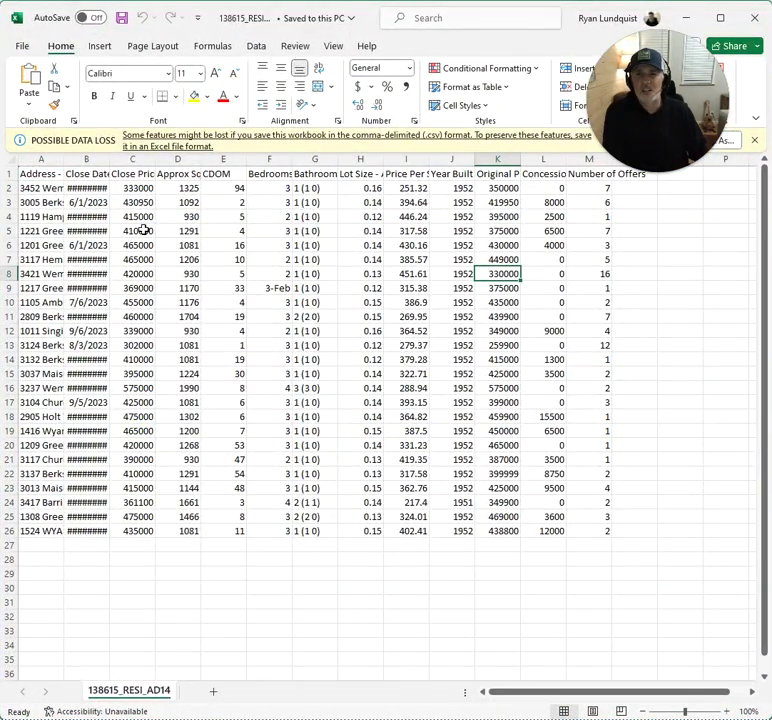
drag(36, 188, 586, 528)
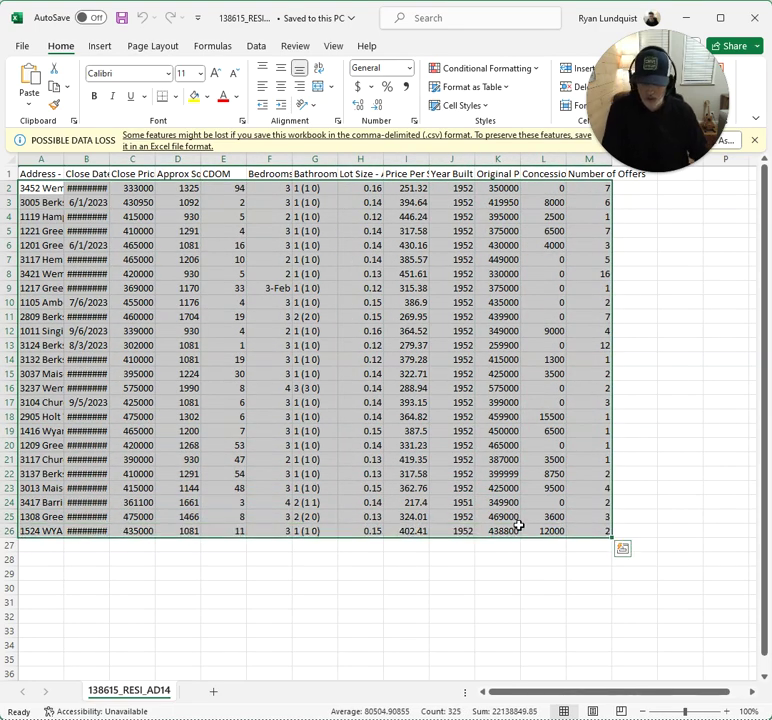
key(ctrl+c)
key(ctrl+d)
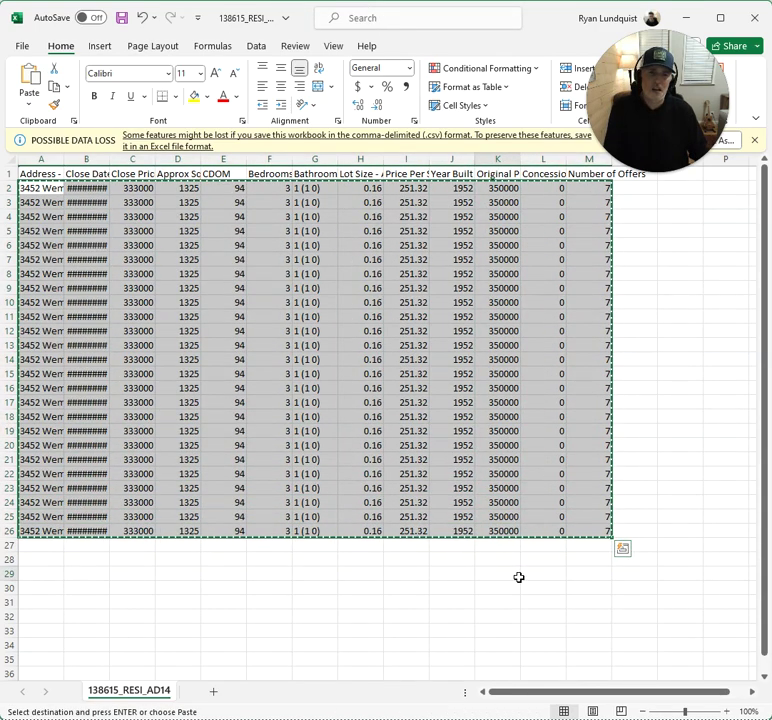
click(519, 578)
key(ctrl+z)
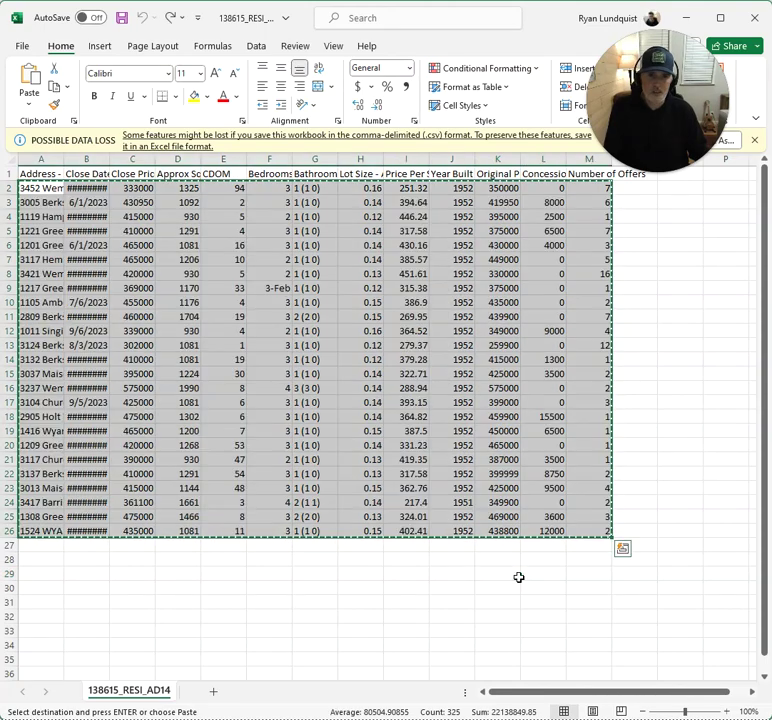
click(519, 578)
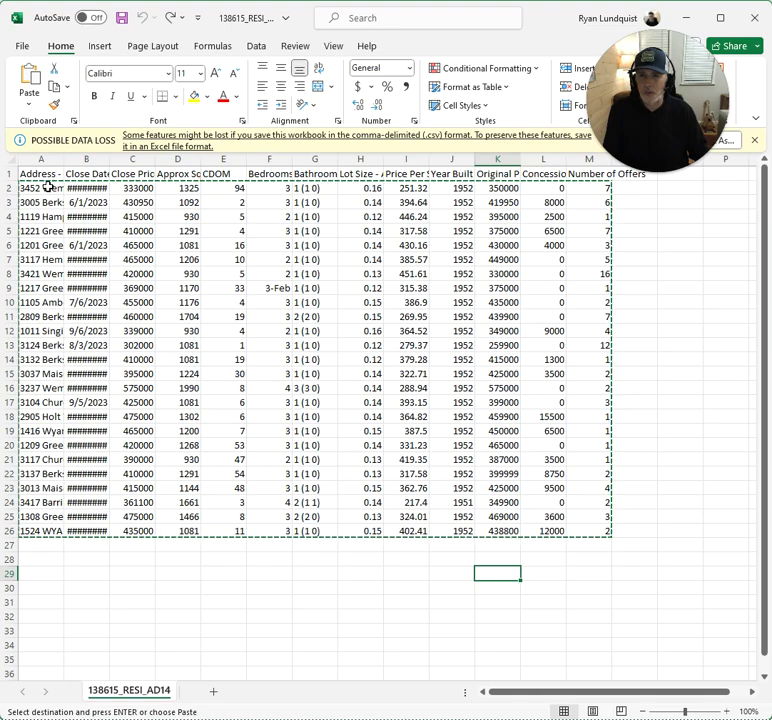
Copy the exported data rows A2:M26 without the headers and paste them at cell A5 of the template's MAIN sheet
drag(48, 186, 591, 190)
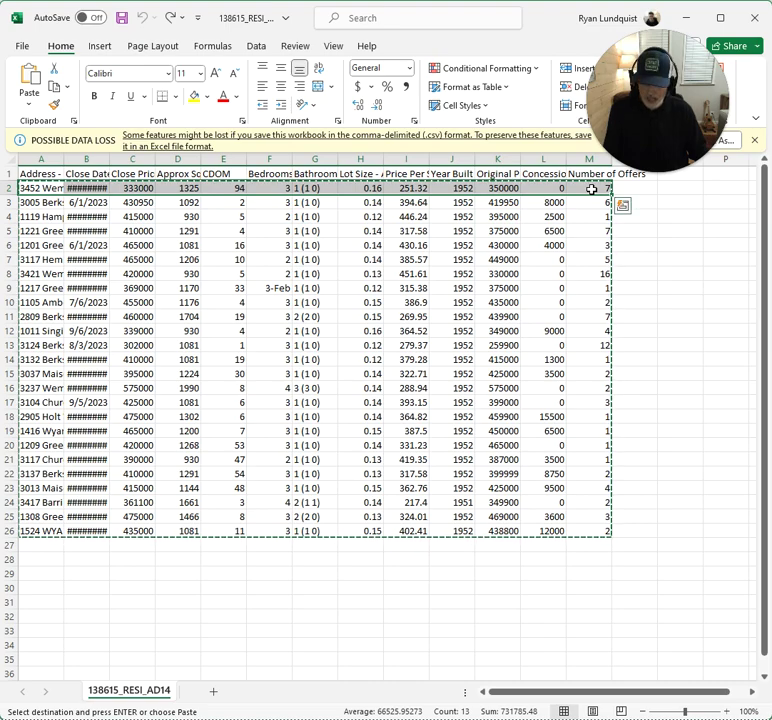
key(ctrl+v)
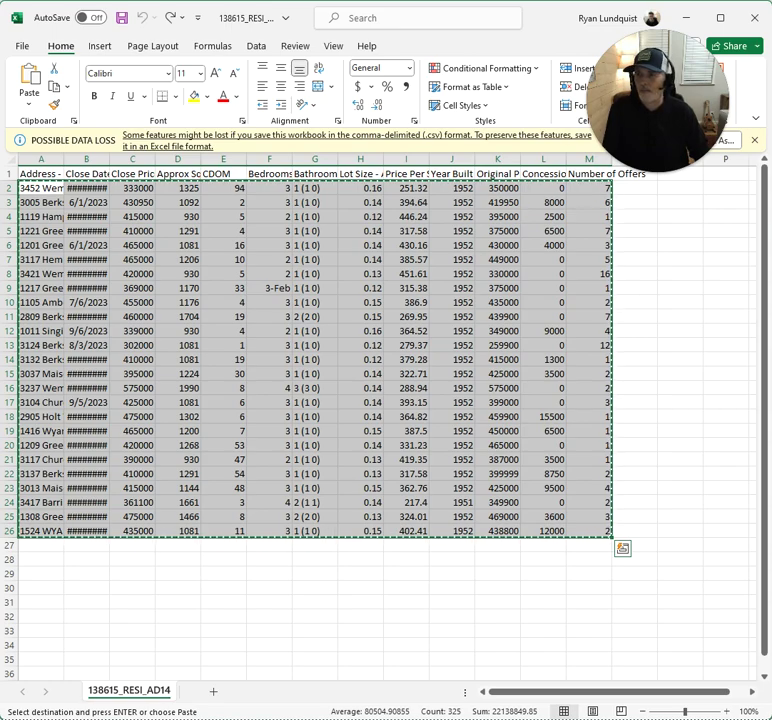
key(alt+Tab)
double_click(419, 77)
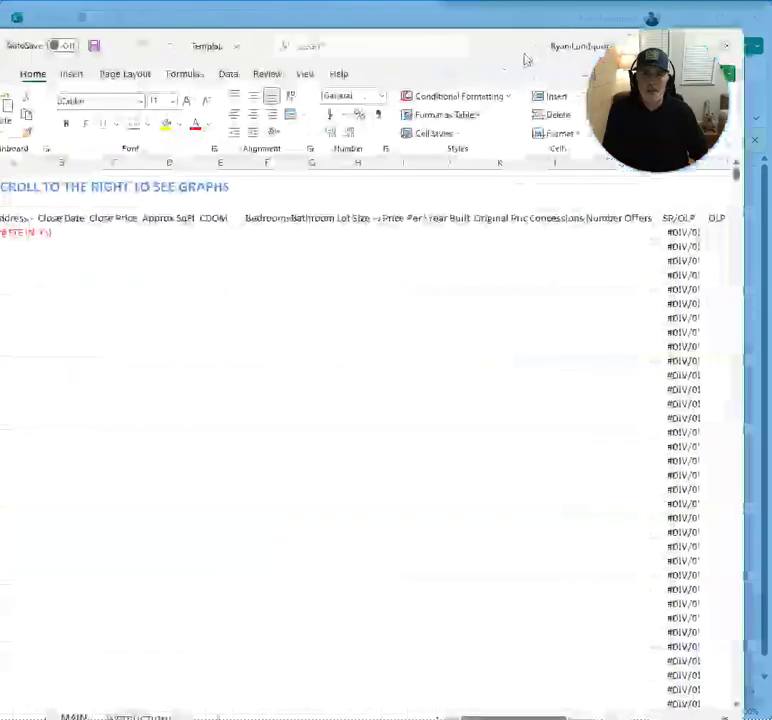
click(127, 305)
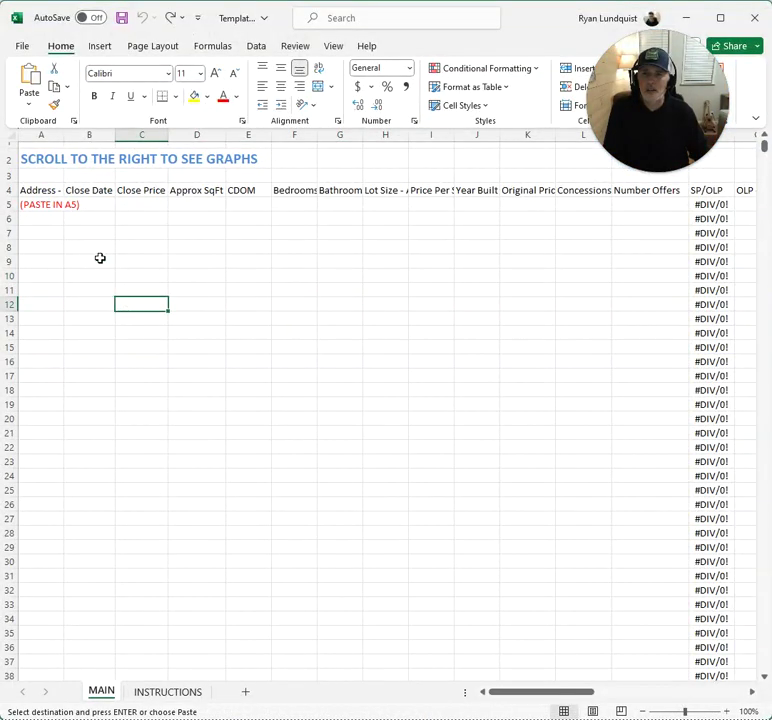
click(53, 206)
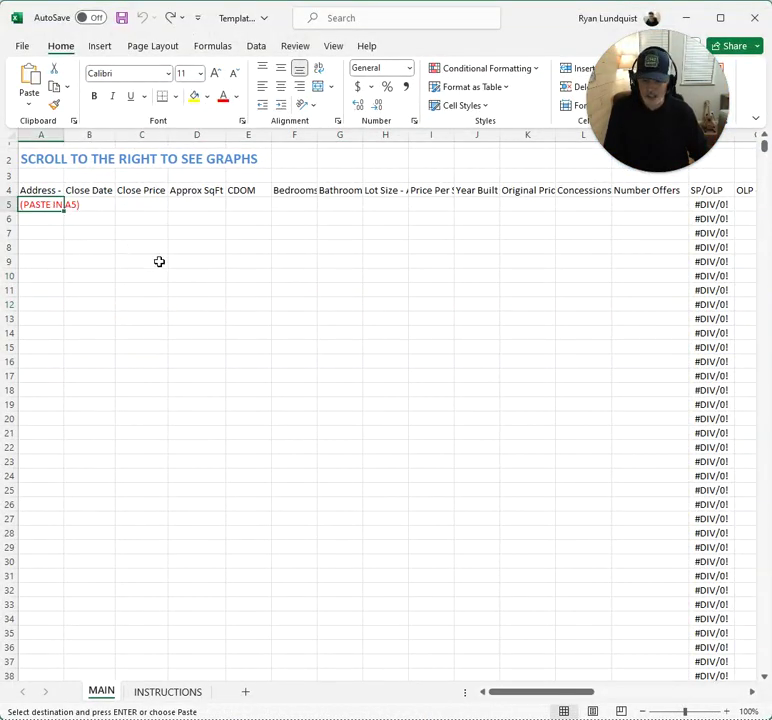
key(ctrl+v)
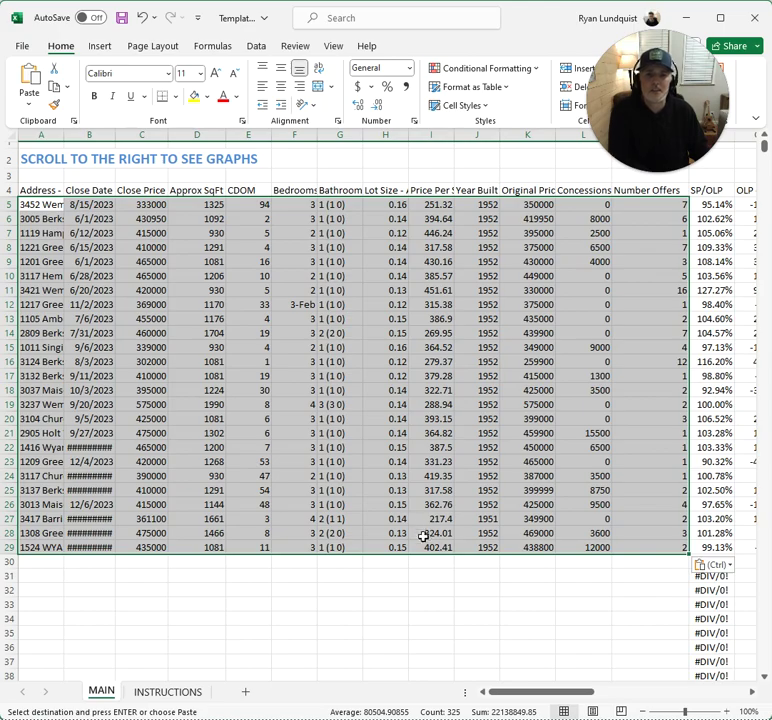
click(416, 576)
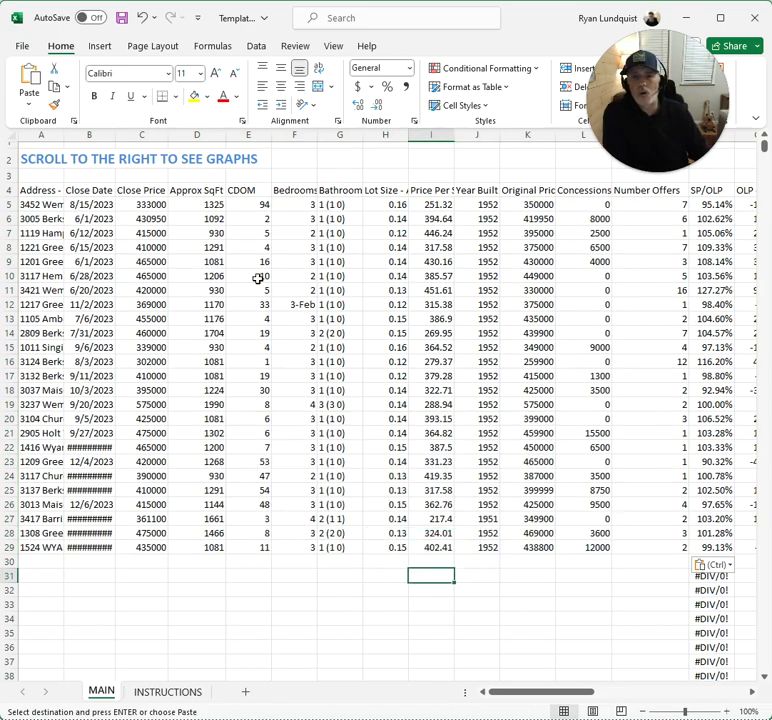
Examine the scatter charts beside the pasted data on the MAIN sheet and return to the data columns
drag(548, 694, 660, 683)
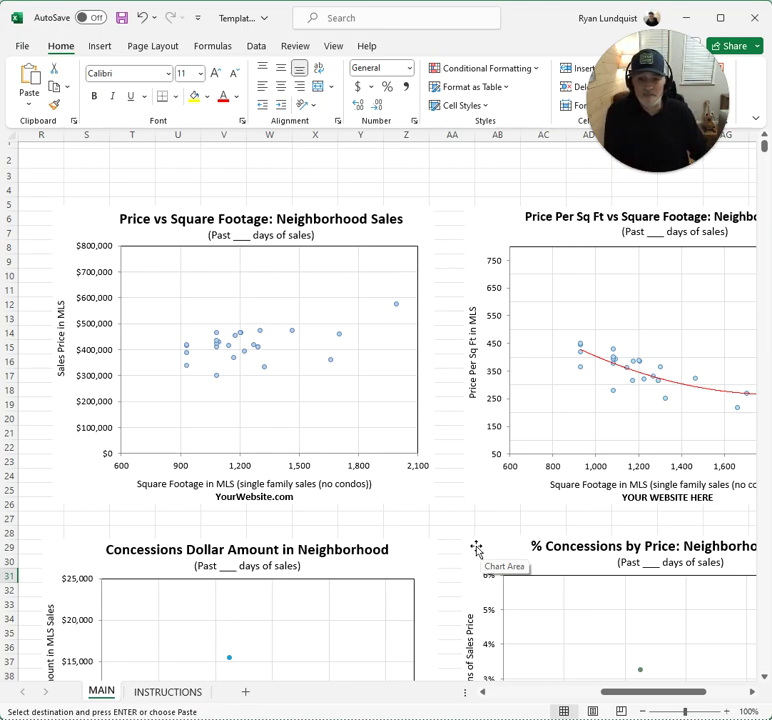
drag(634, 692, 487, 706)
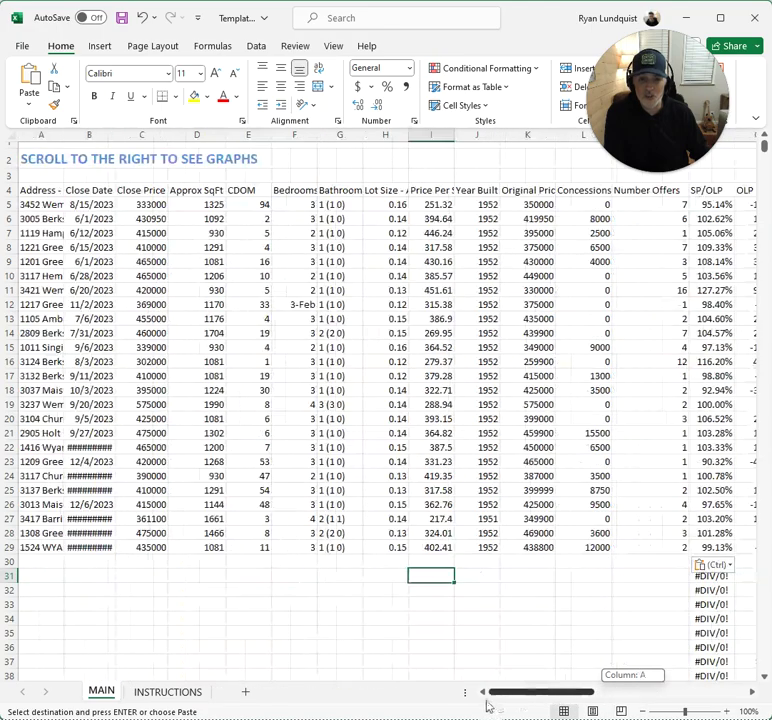
Clear the pasted sales data in A5:M29 of the MAIN sheet, keeping the headers and formula columns
drag(652, 550, 35, 207)
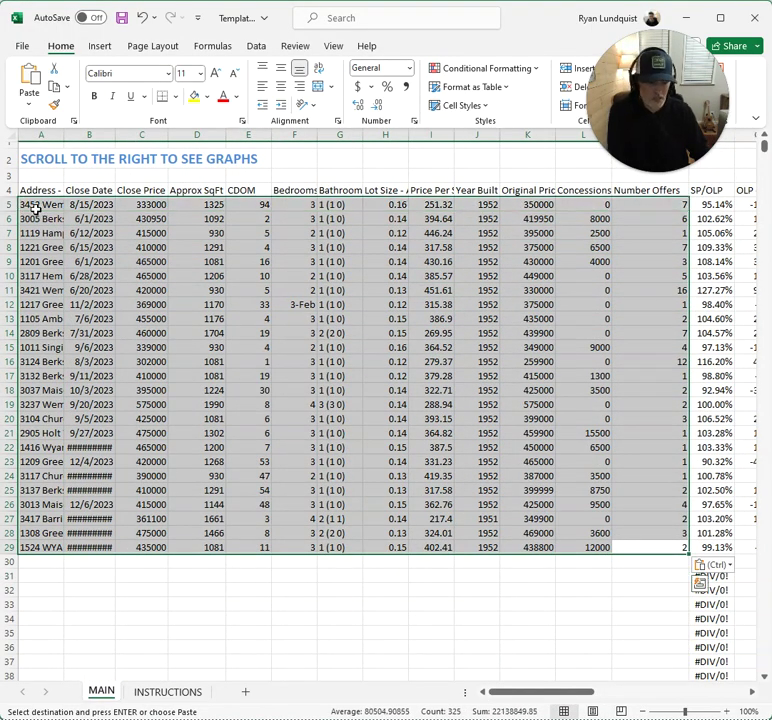
key(Delete)
click(255, 362)
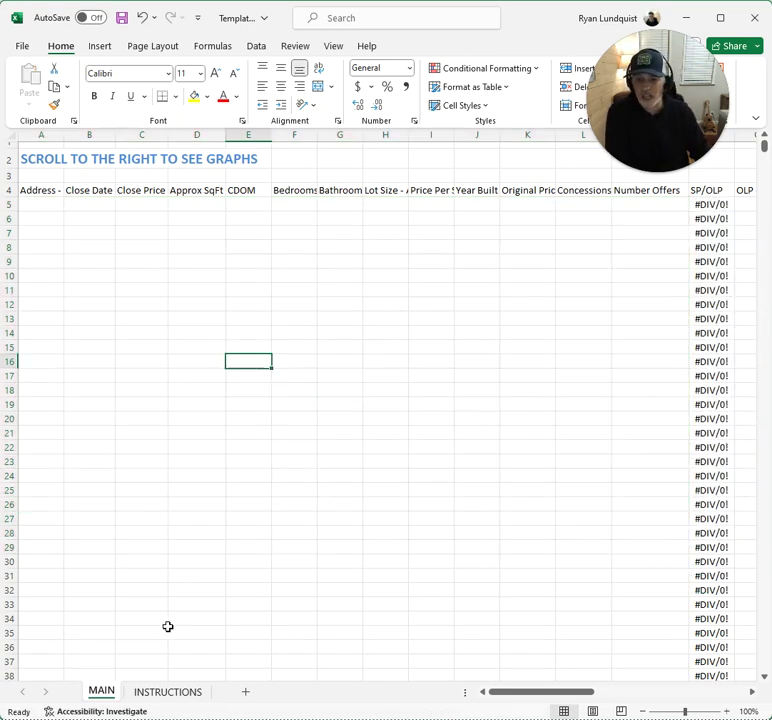
Examine the emptied chart templates on the MAIN sheet, from Price vs Square Footage down to the number-of-offers charts
drag(535, 692, 638, 694)
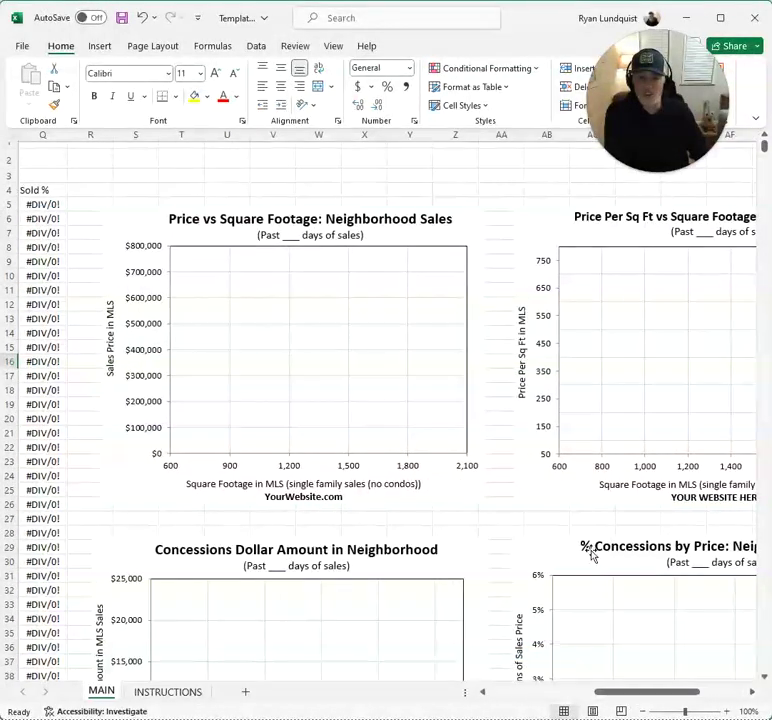
click(300, 490)
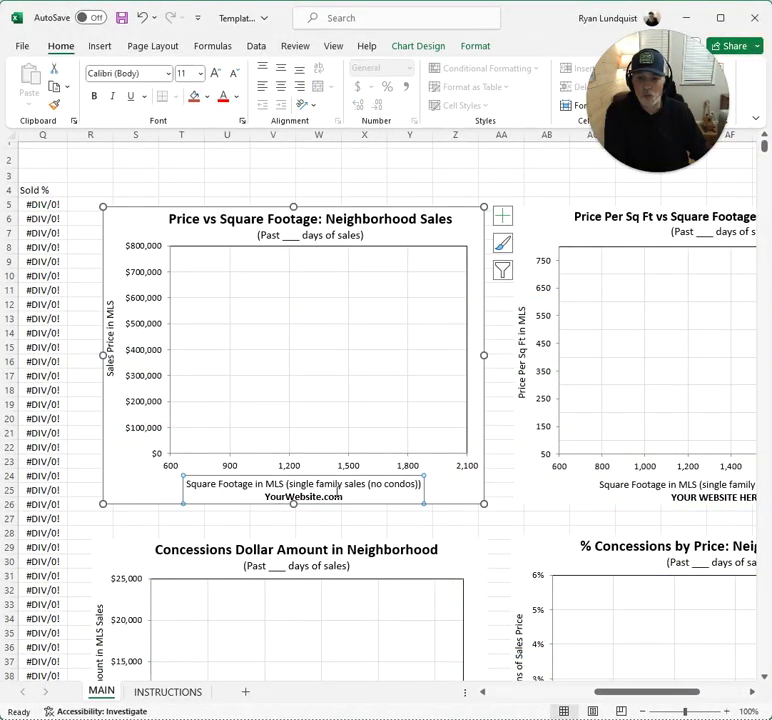
click(484, 523)
scroll(413, 517, down, 7)
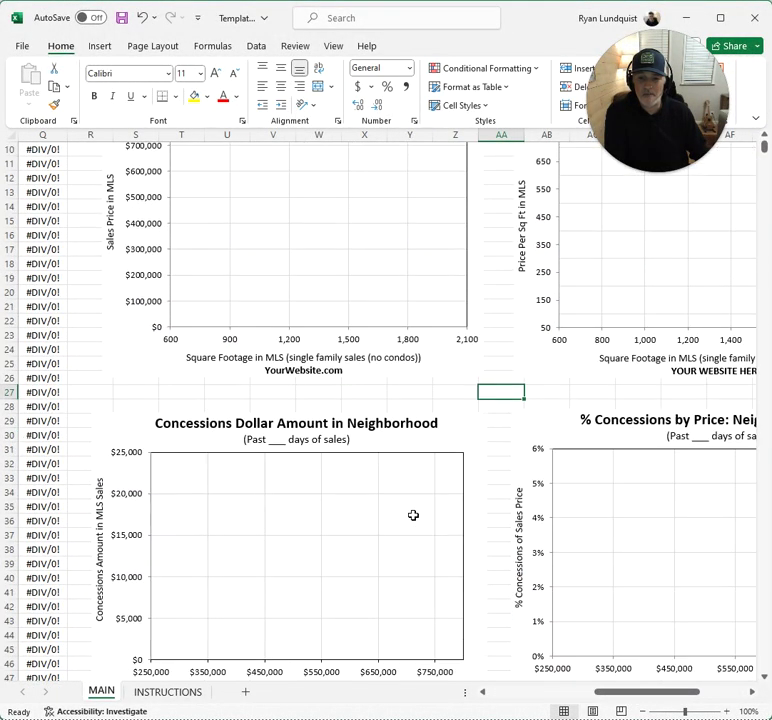
scroll(360, 560, down, 7)
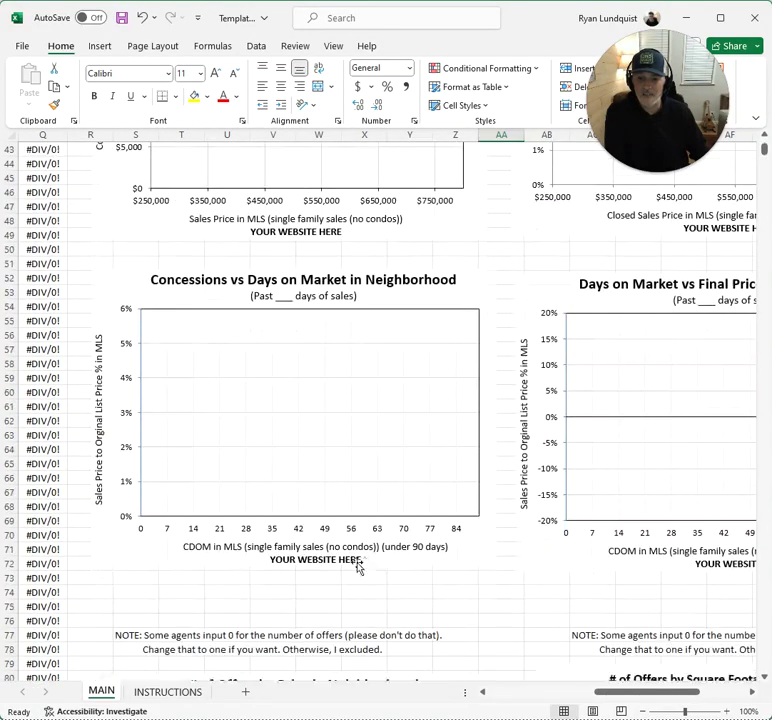
scroll(346, 580, down, 6)
scroll(335, 610, down, 5)
scroll(331, 569, up, 20)
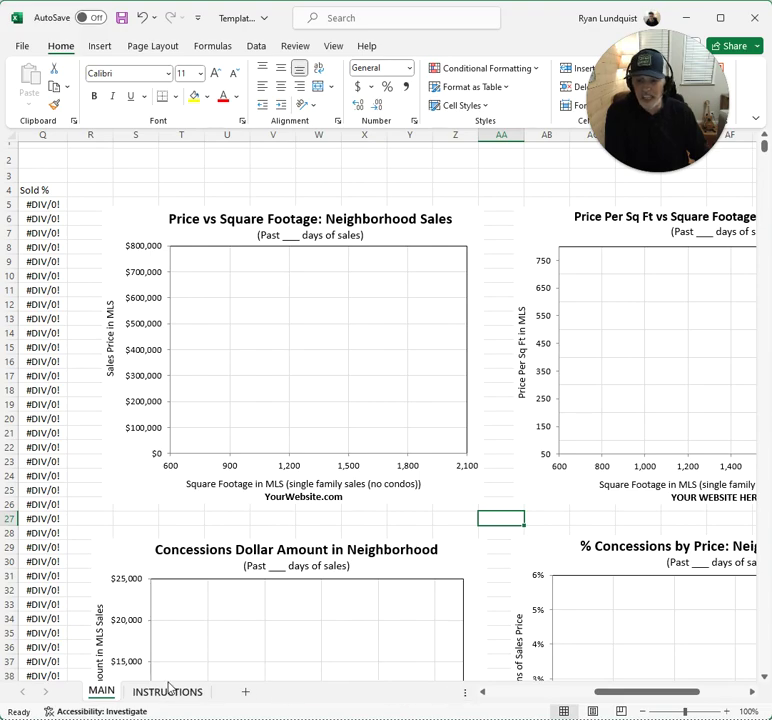
Create a copy of the MAIN sheet within Template-V2.xlsx and place the original MAIN sheet ahead of the copy
right_click(106, 694)
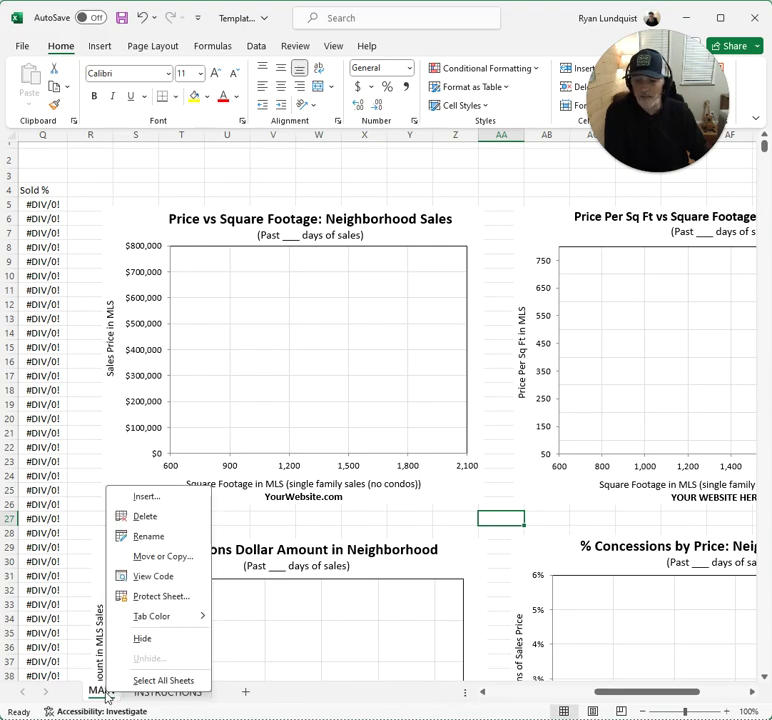
click(173, 565)
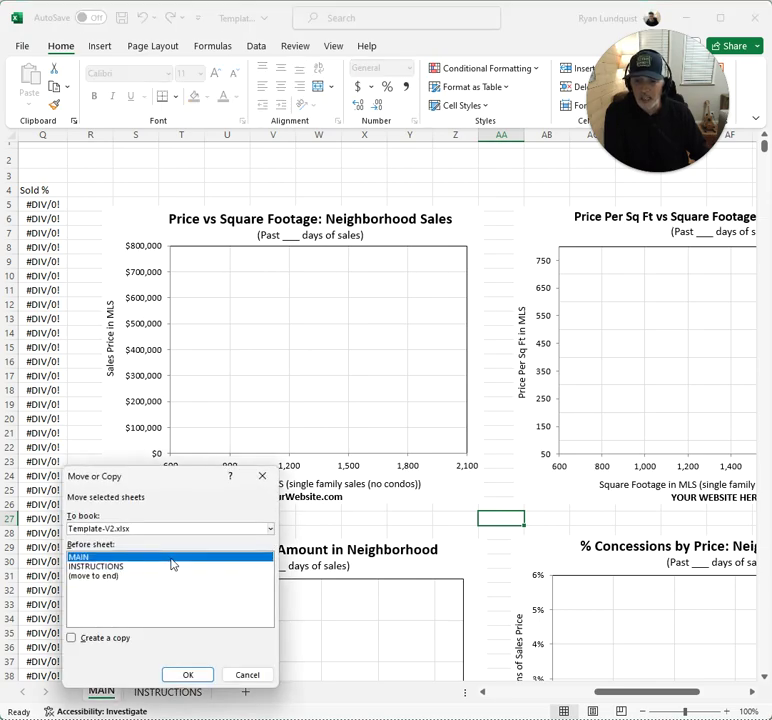
click(107, 640)
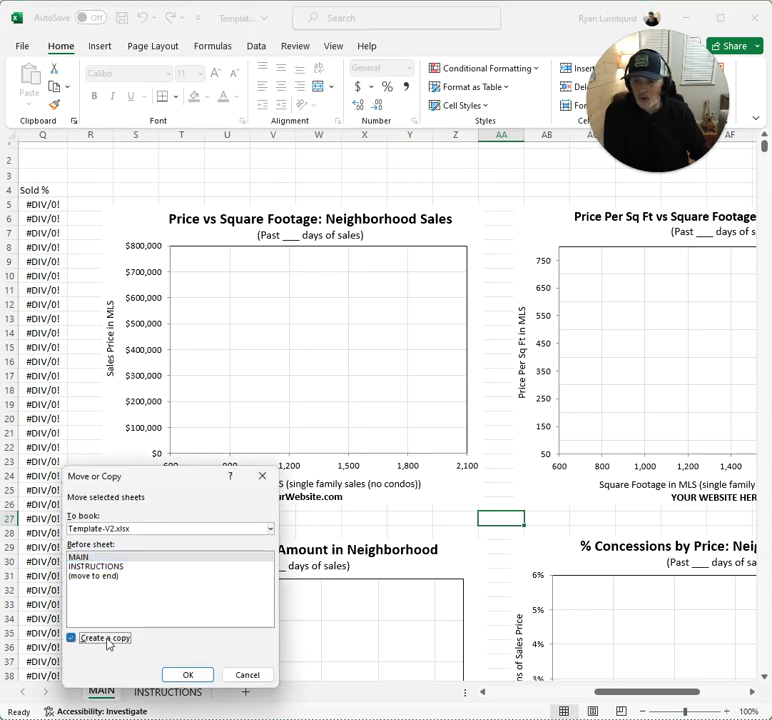
click(189, 683)
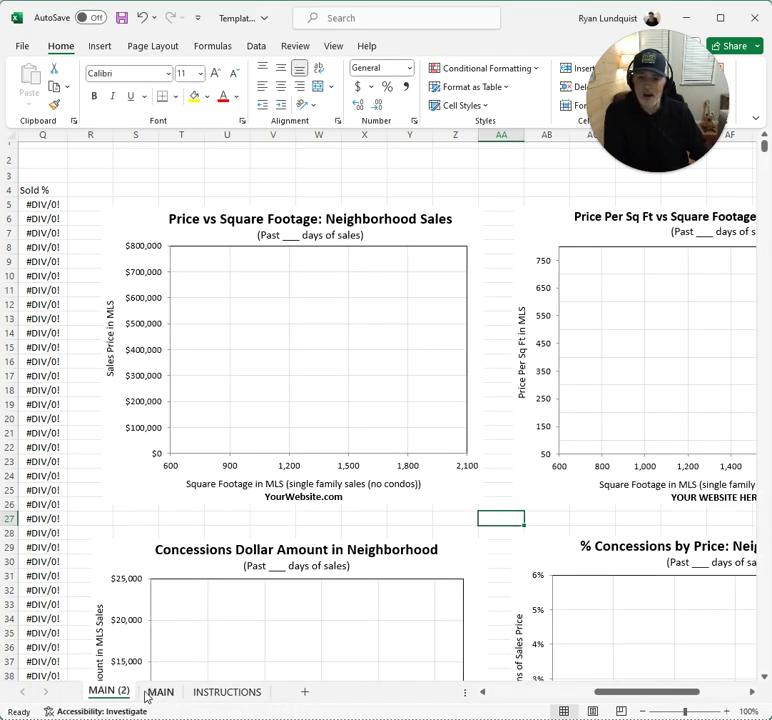
drag(147, 697, 99, 698)
Rename the MAIN sheet as ARDEN MANOR
double_click(113, 694)
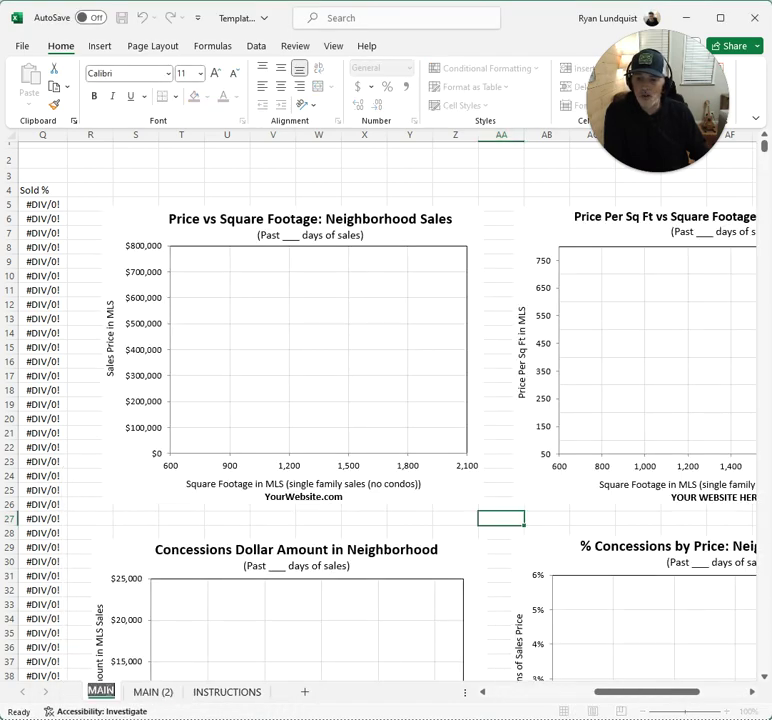
text(asHBOARD)
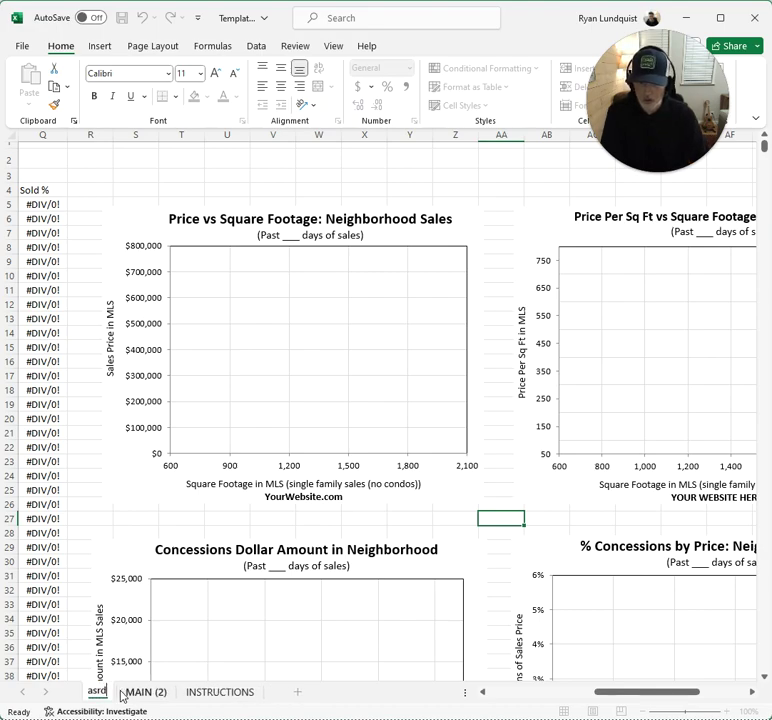
text(EN MANOR)
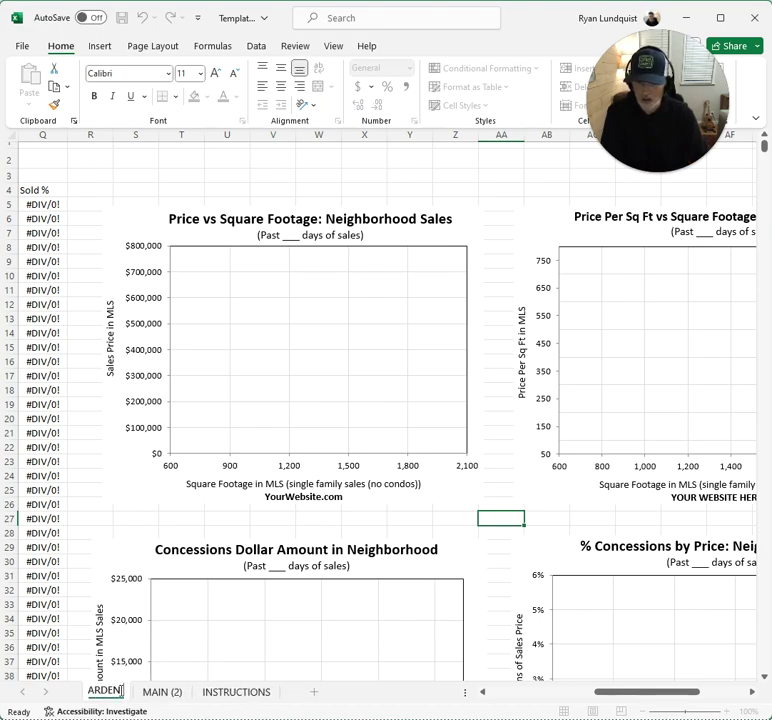
Create another blank copy of the MAIN (2) sheet, placed directly before MAIN (2)
click(195, 695)
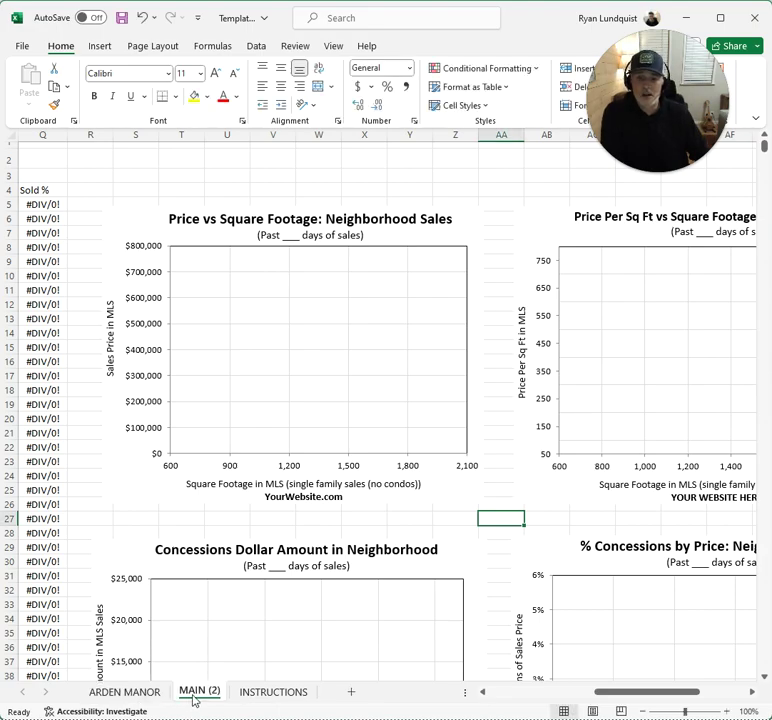
right_click(195, 697)
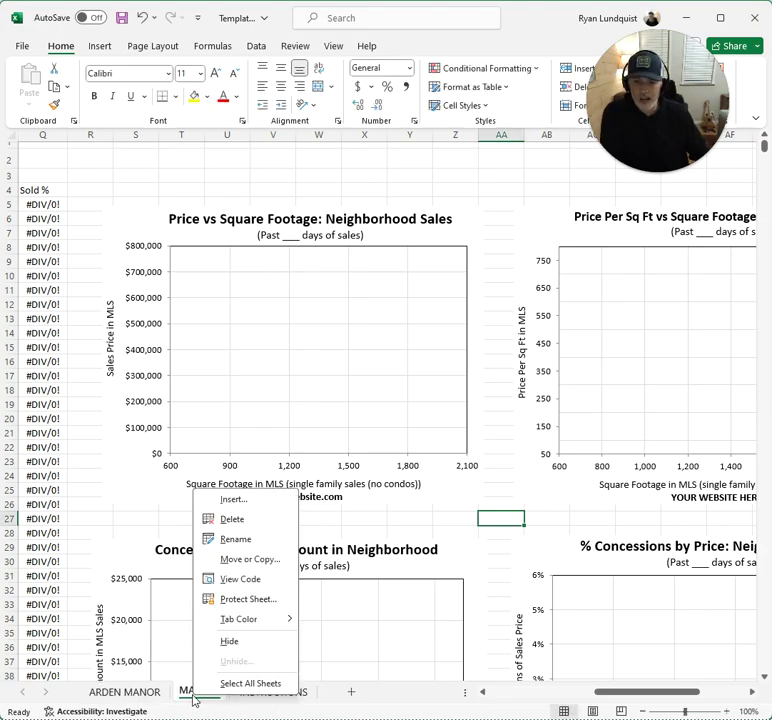
click(252, 560)
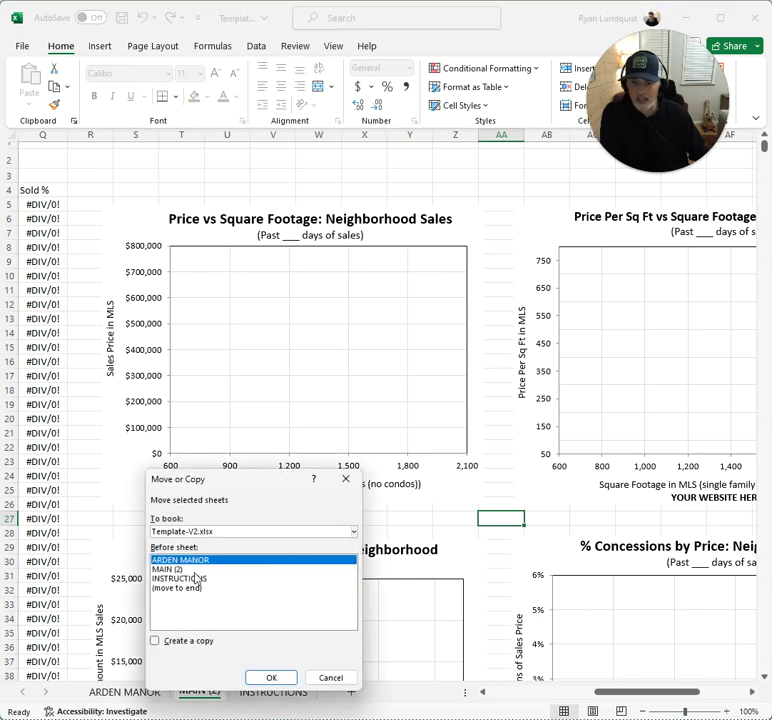
click(168, 569)
click(166, 640)
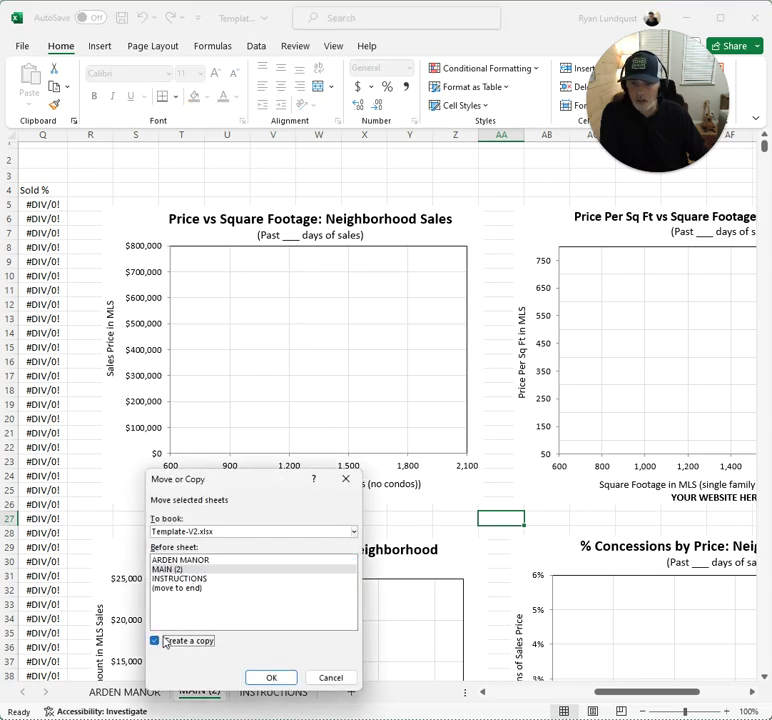
click(270, 677)
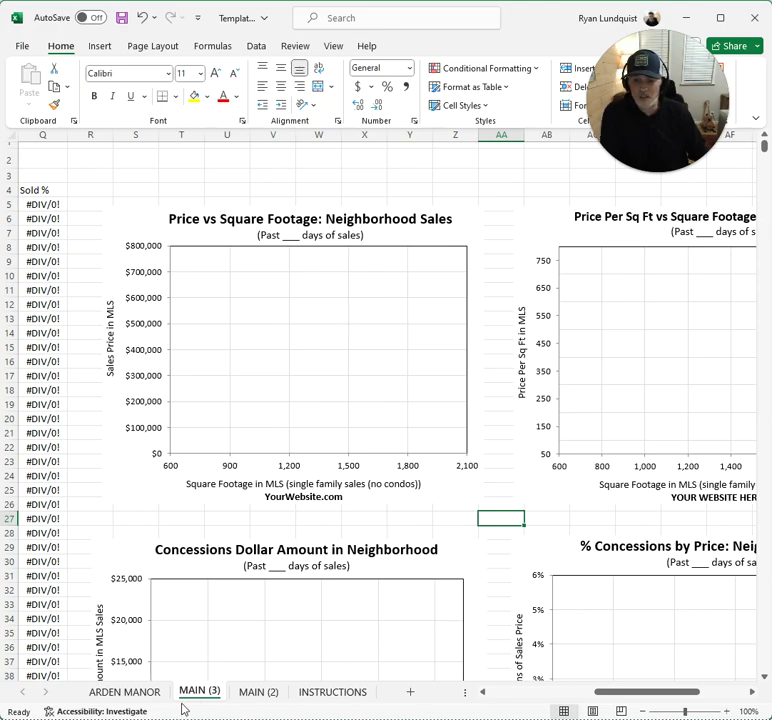
Copy the exported data rows A2:M26 from the CSV workbook and paste them at cell A5 of the ARDEN MANOR sheet
click(127, 692)
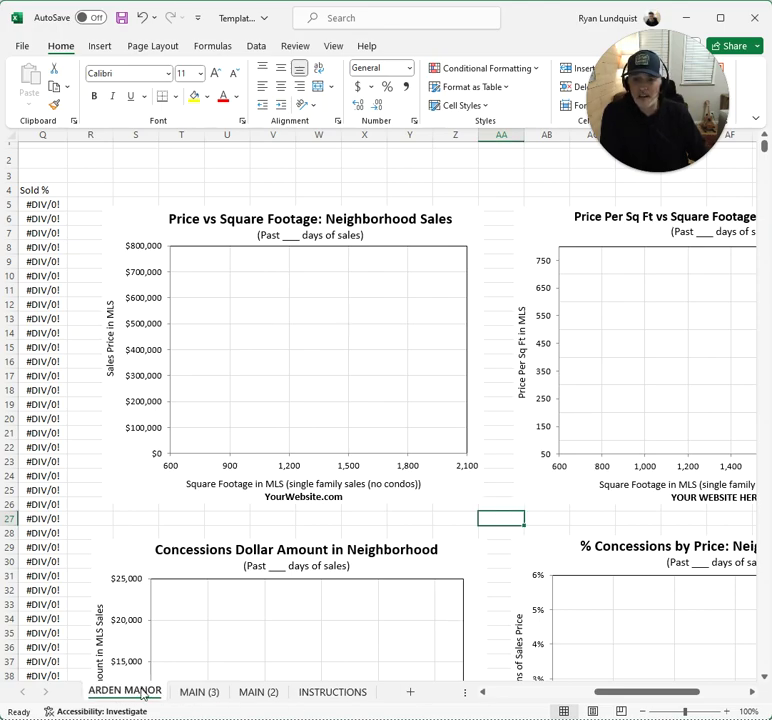
drag(607, 696, 435, 686)
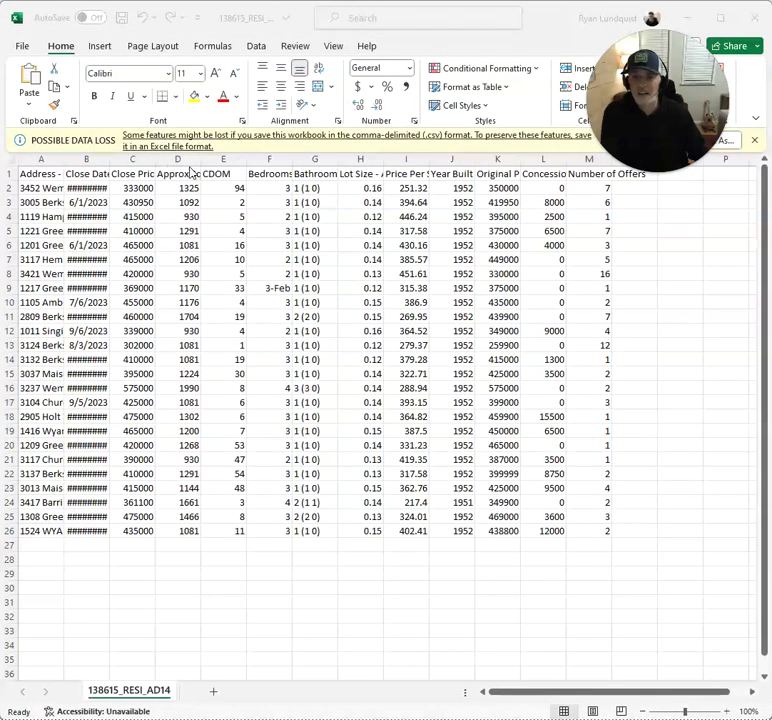
key(ctrl+a)
key(ctrl+c)
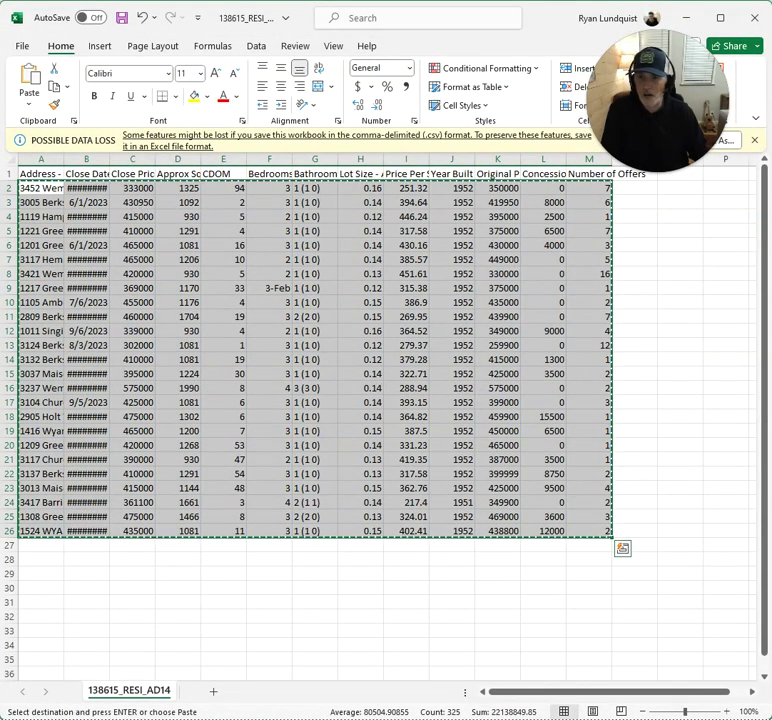
key(alt+Tab)
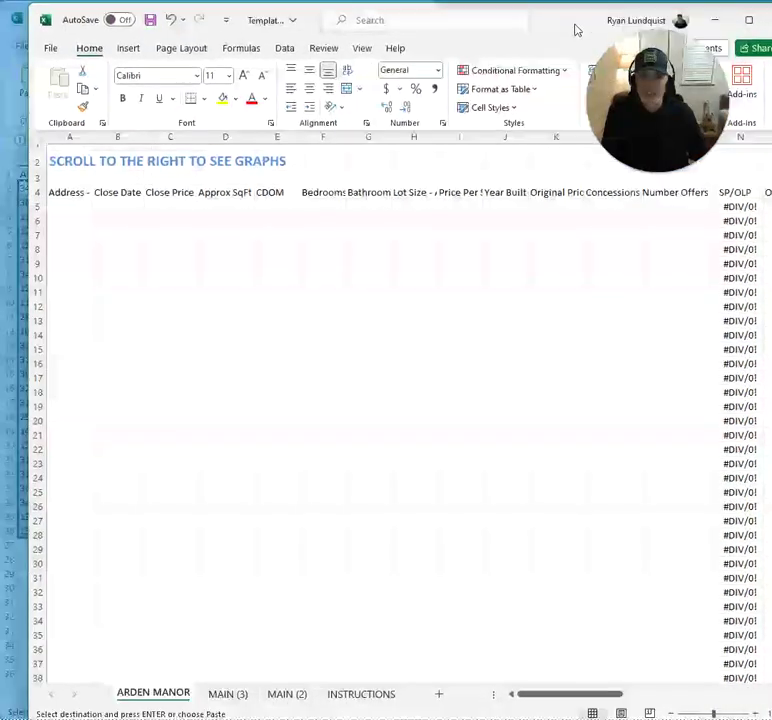
key(ctrl+v)
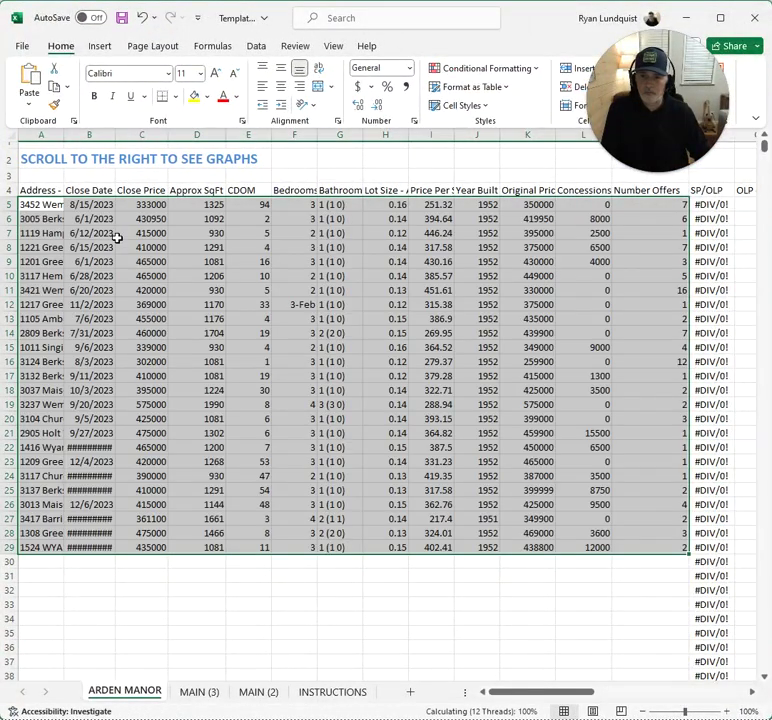
Set the horizontal axis of the Price vs Square Footage chart to a minimum of 850 and major units of 200
drag(525, 691, 650, 693)
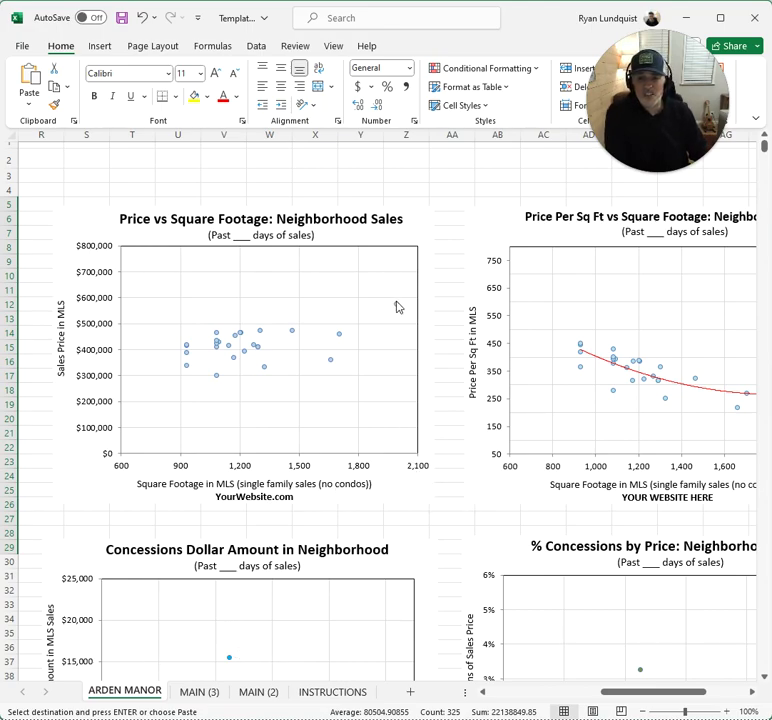
mouse_move(397, 308)
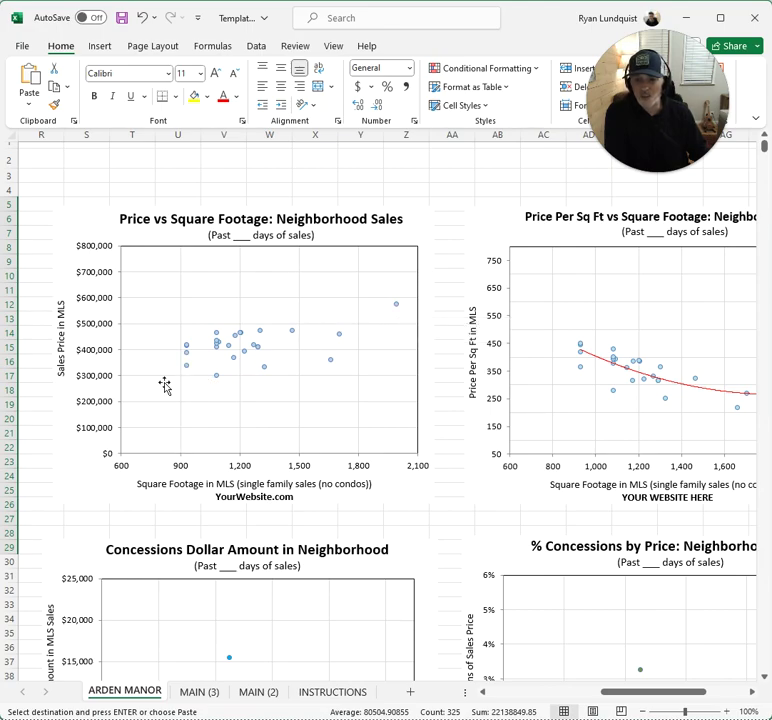
double_click(183, 469)
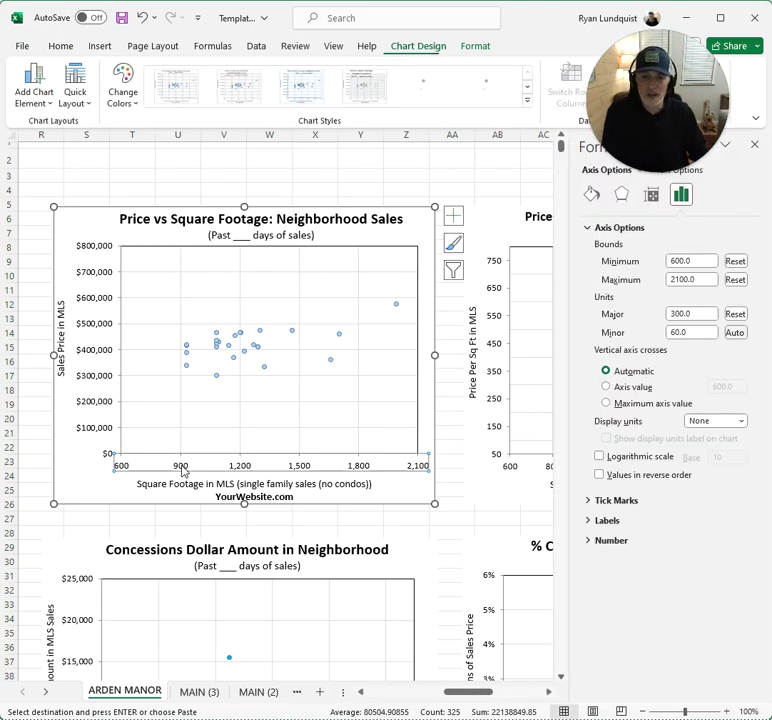
click(700, 261)
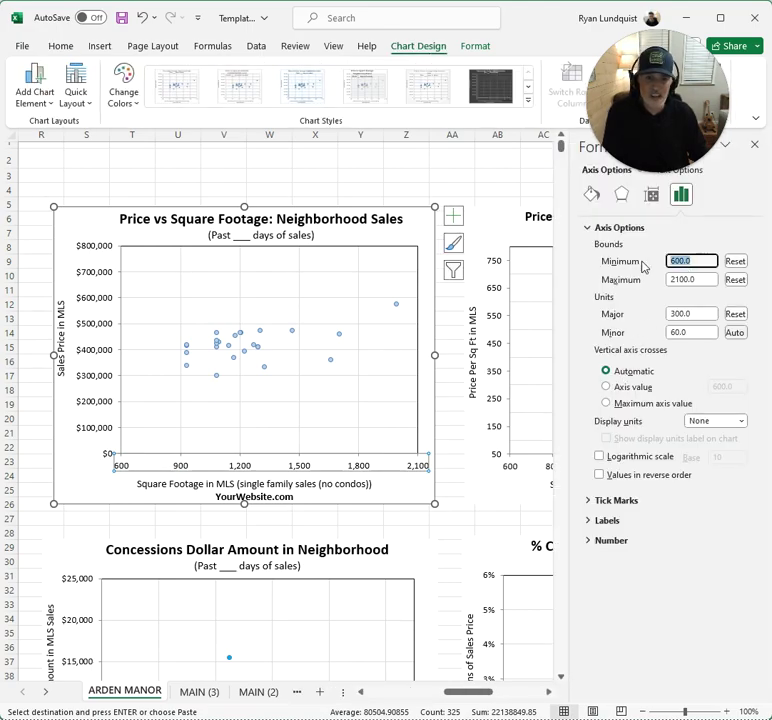
text(8)
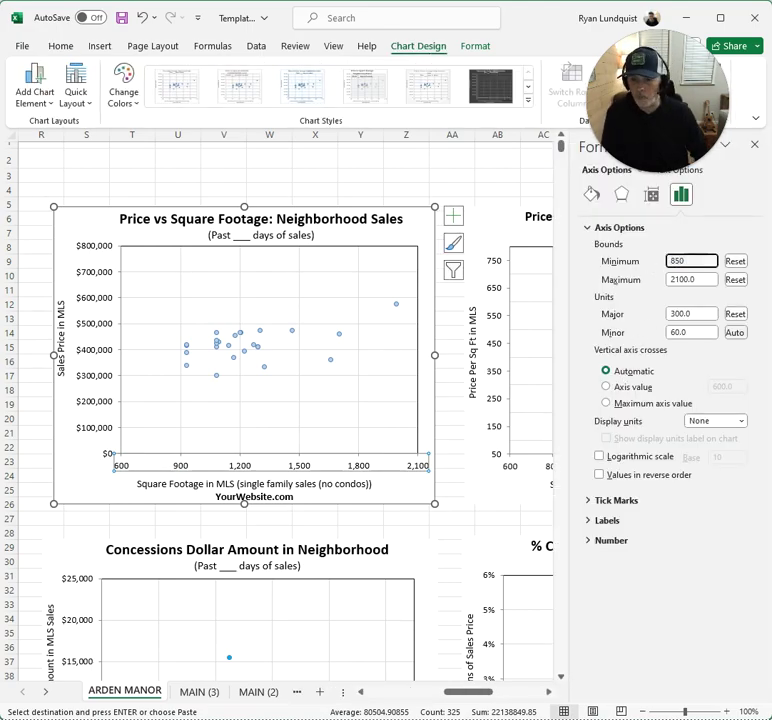
text(50)
key(Tab)
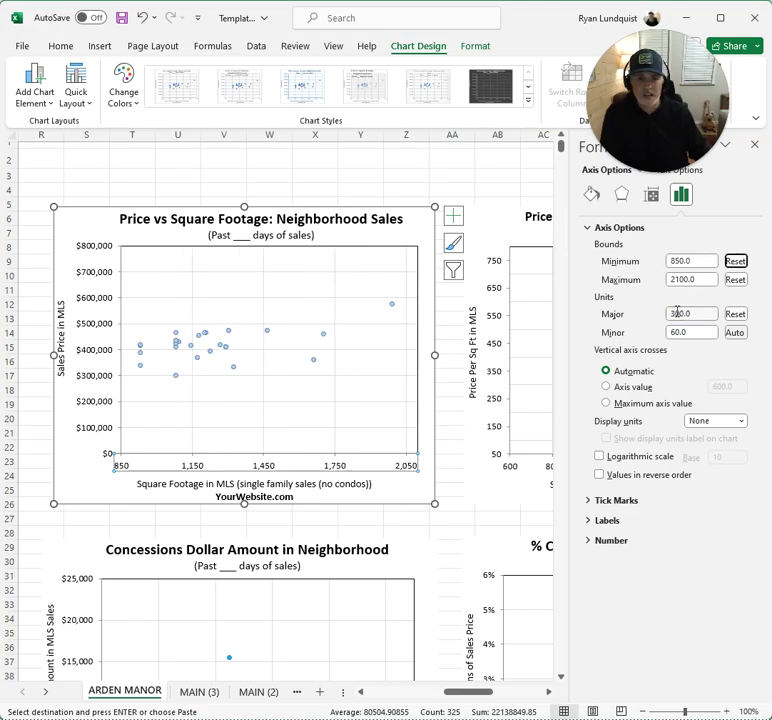
click(677, 313)
text(200)
key(Tab)
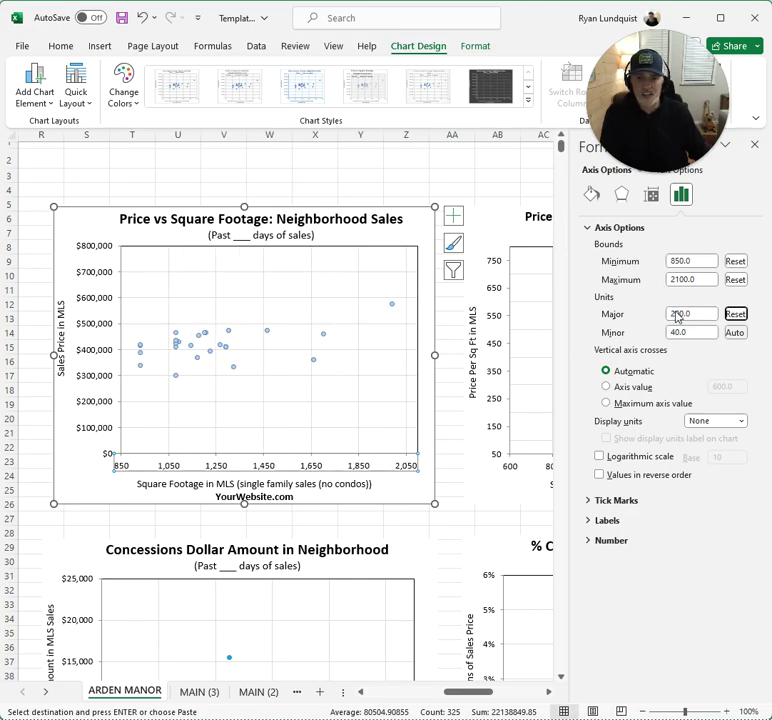
click(677, 313)
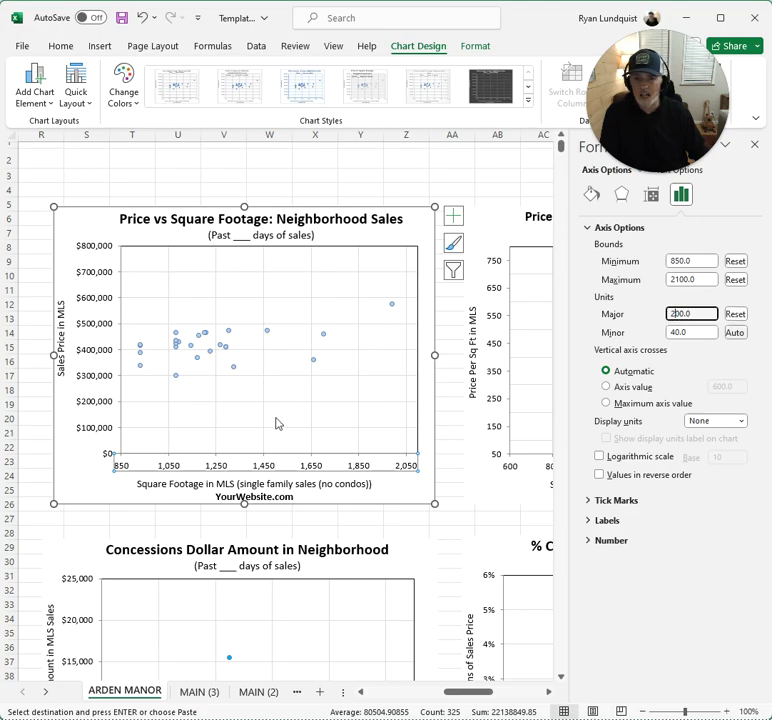
Set the vertical price axis maximum of the Price vs Square Footage chart to 600000
click(98, 306)
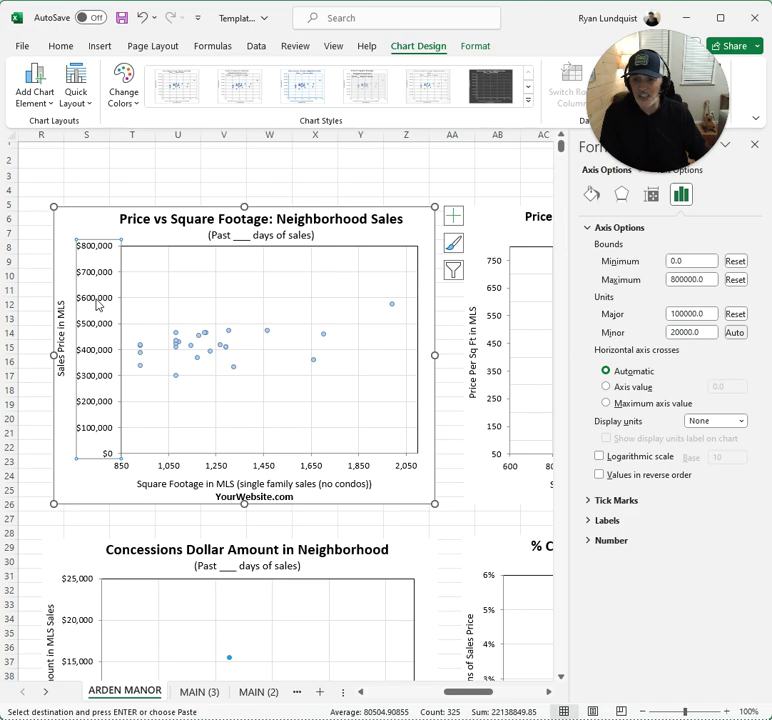
click(675, 281)
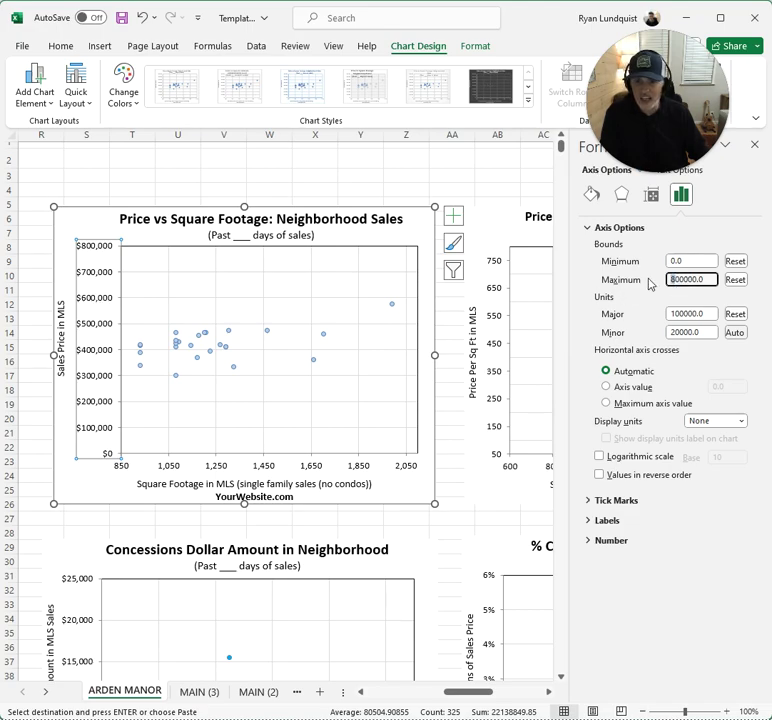
text(6)
key(Return)
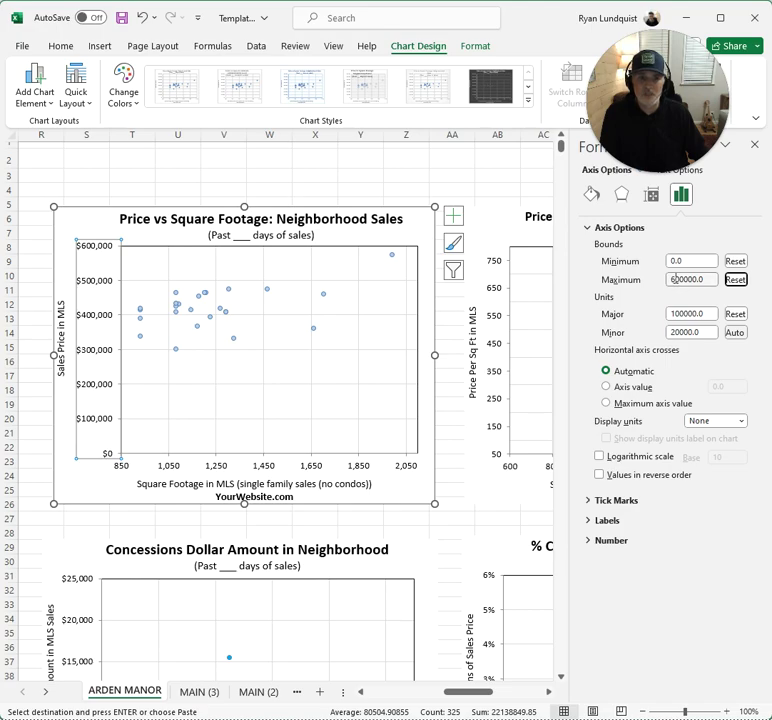
Set the Price vs Square Footage chart's vertical axis maximum to 650000 and replace "Neighborhood" in its title with "Ardn Manor"
key(Tab)
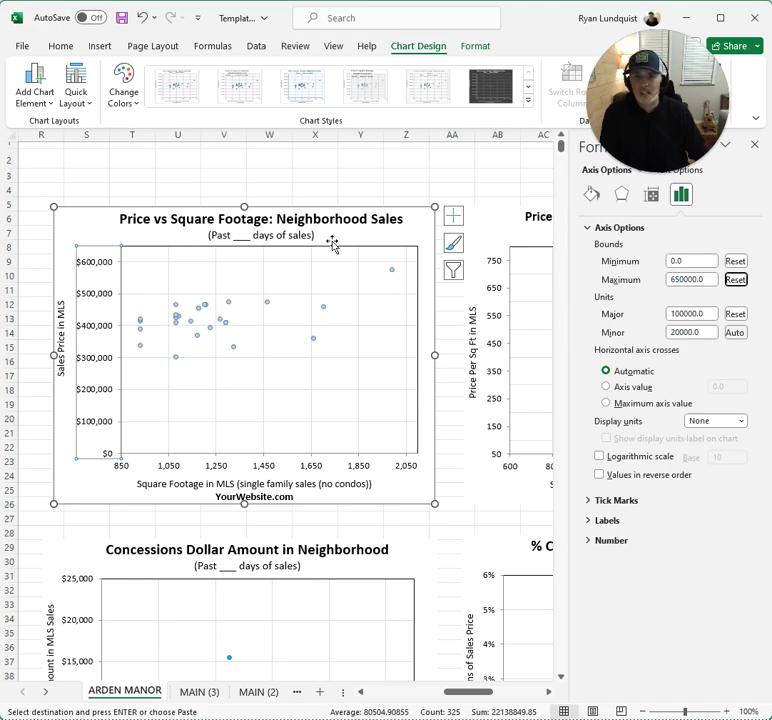
click(284, 216)
double_click(284, 216)
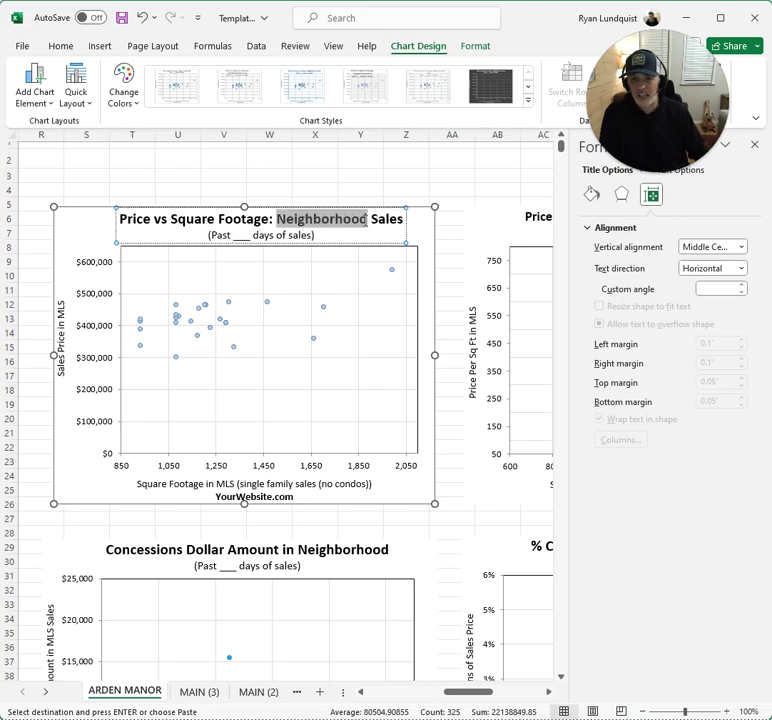
text(aD)
key(BackSpace)
key(BackSpace)
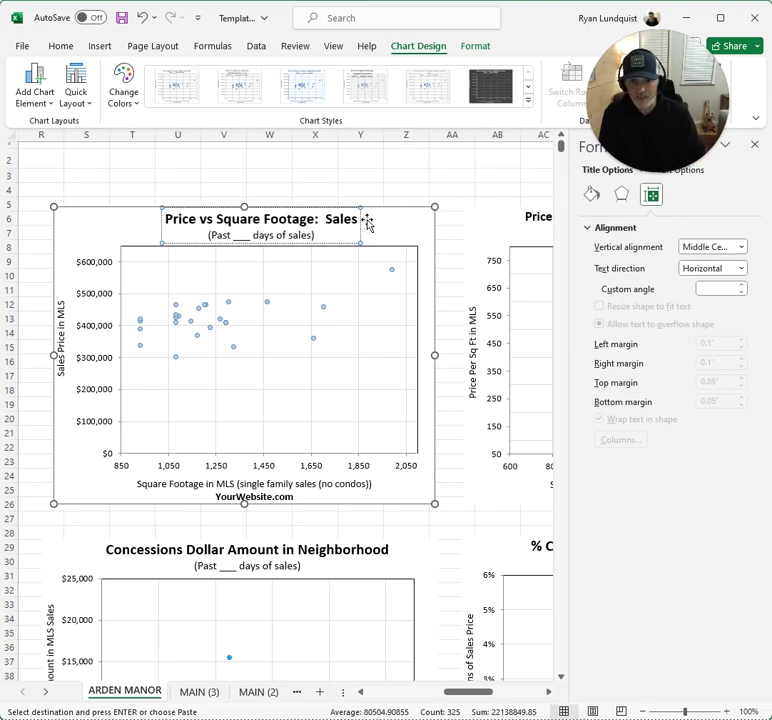
text(Ardn Manor)
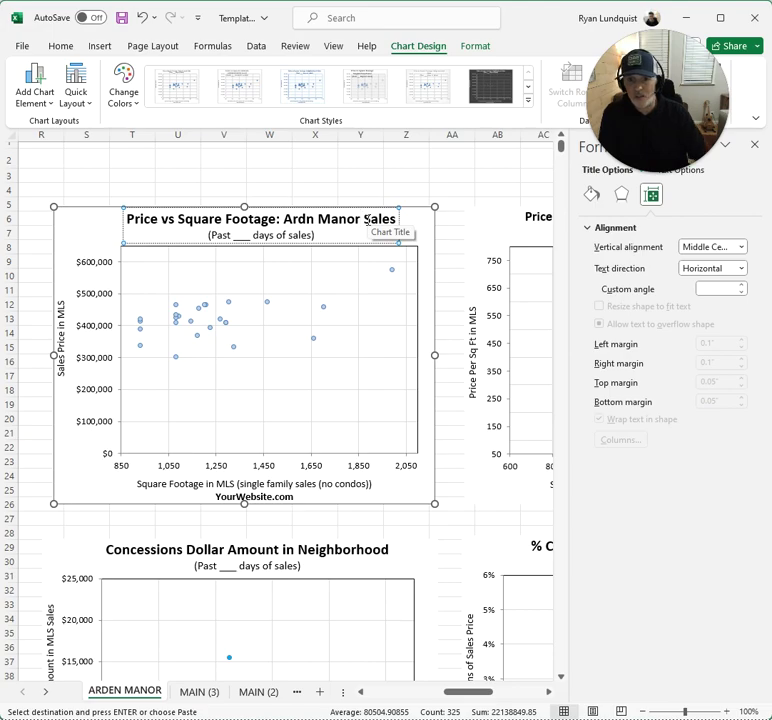
Fill the blank in the Price vs Square Footage chart's subtitle with 180 and shift the title slightly to recentre it
drag(251, 234, 237, 235)
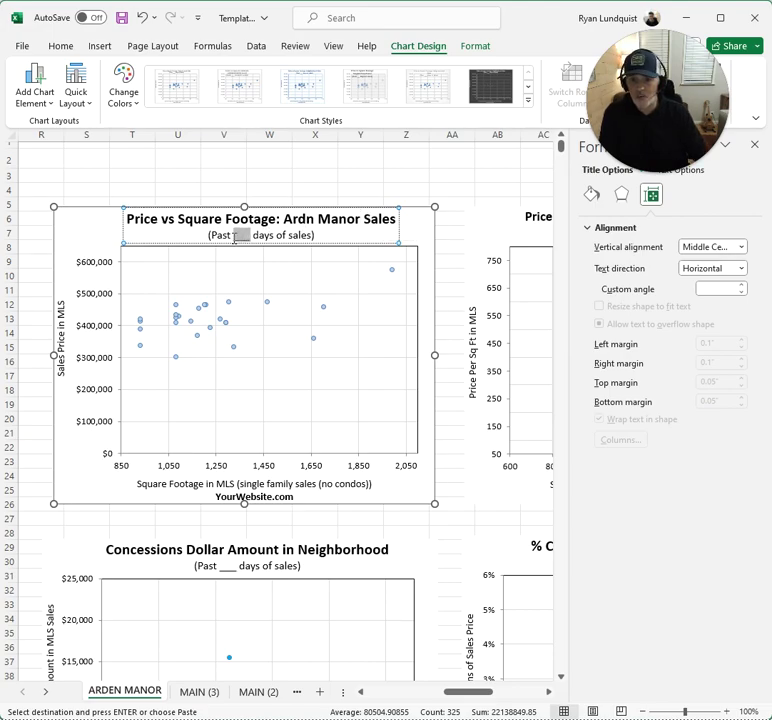
text(180)
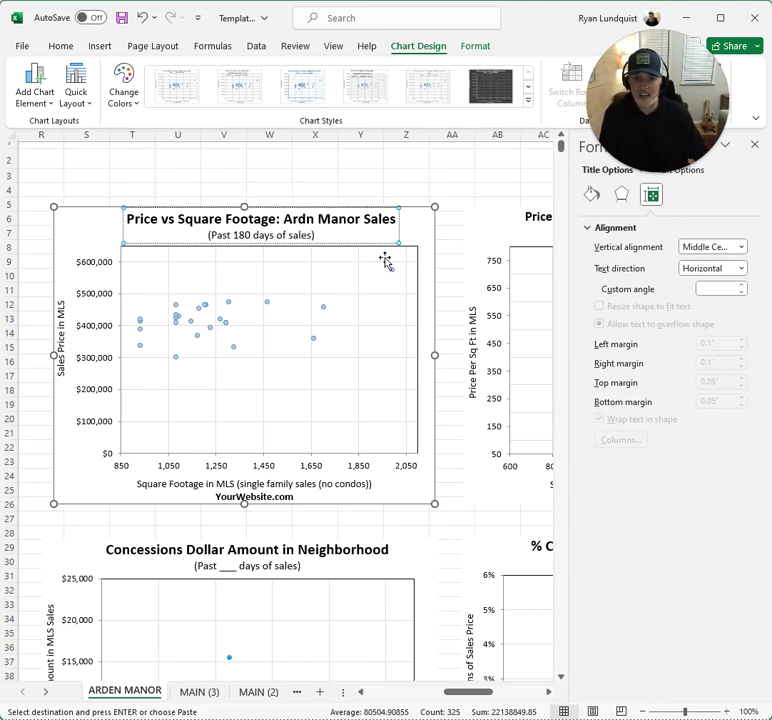
click(399, 225)
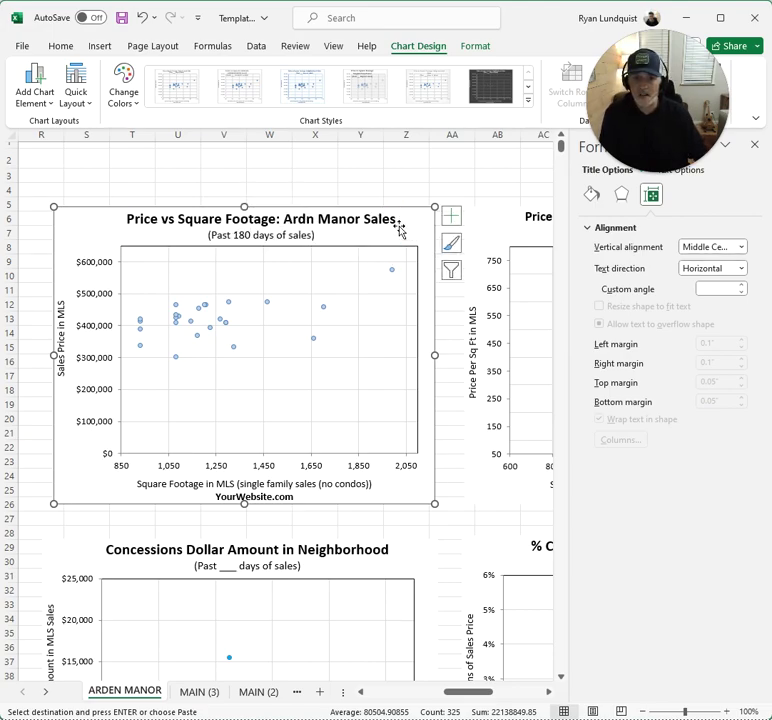
Append the date 12-12-2023 to the Price vs Square Footage chart's horizontal axis title and recentre that title under the plot
click(371, 484)
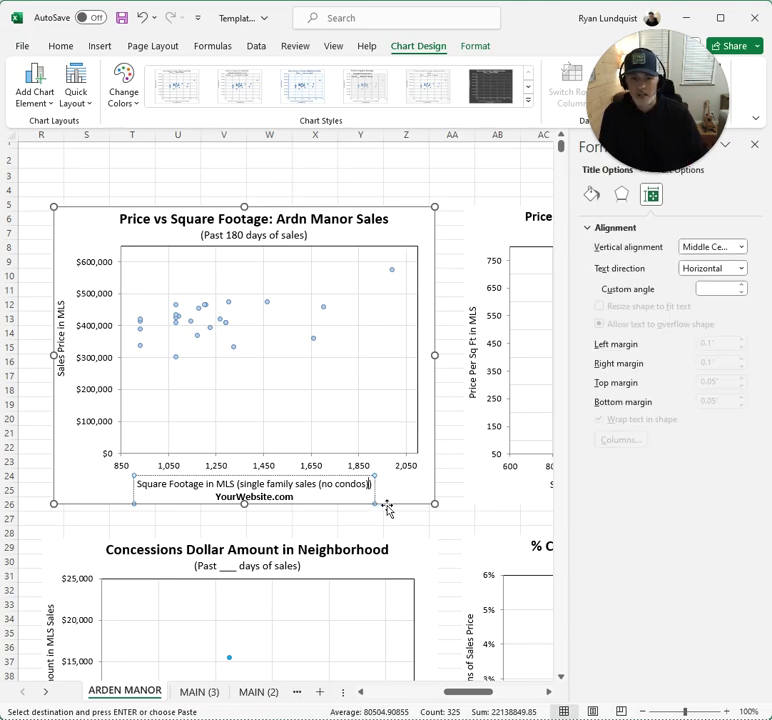
text())
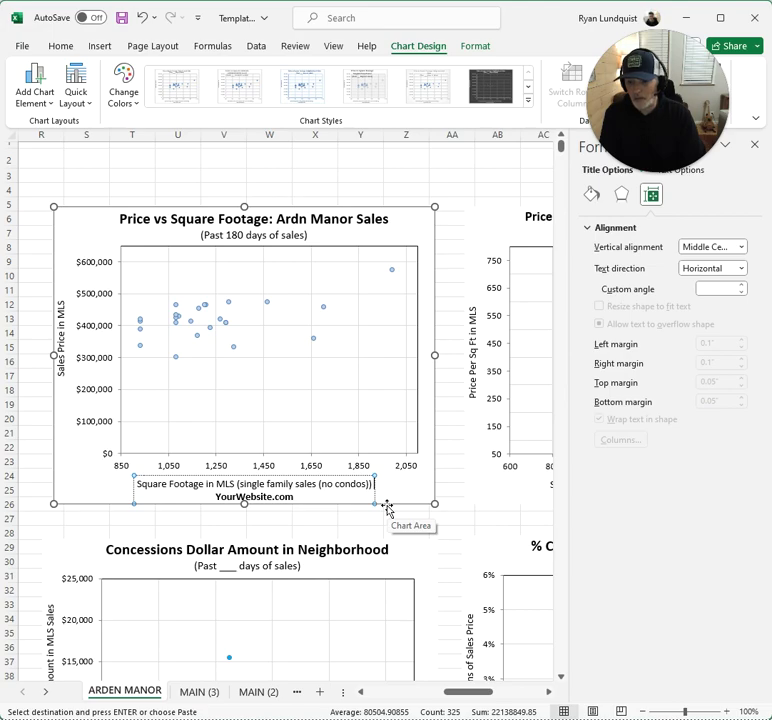
text( 12-12-2023)
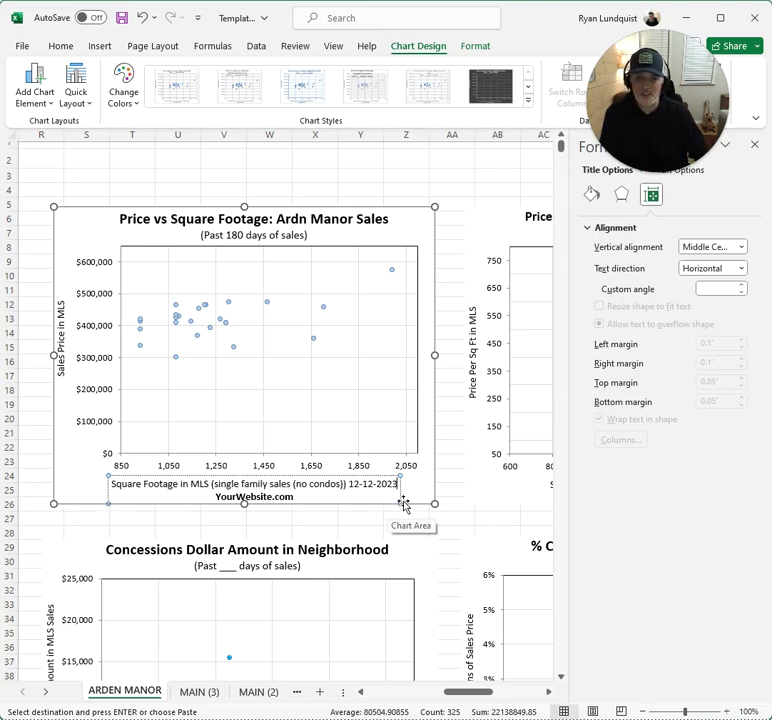
click(407, 497)
click(420, 487)
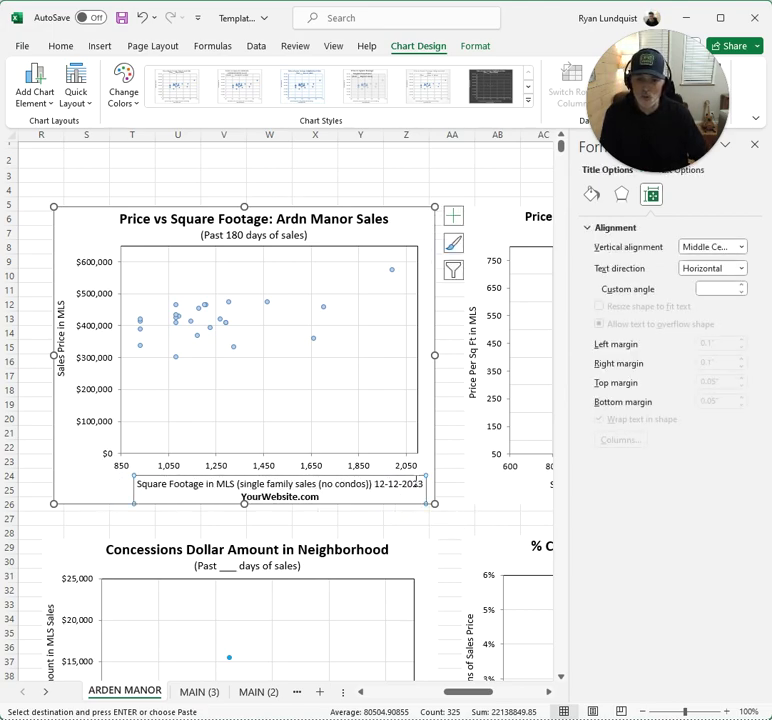
drag(412, 482, 387, 479)
click(446, 521)
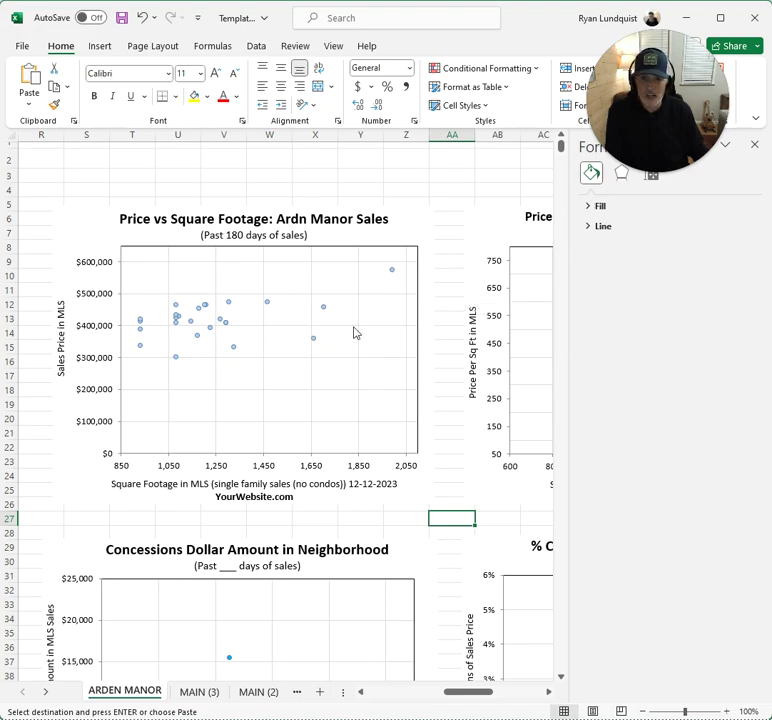
Set the vertical axis maximum of the Price Per Sq Ft vs Square Footage chart to 550
drag(477, 694, 512, 697)
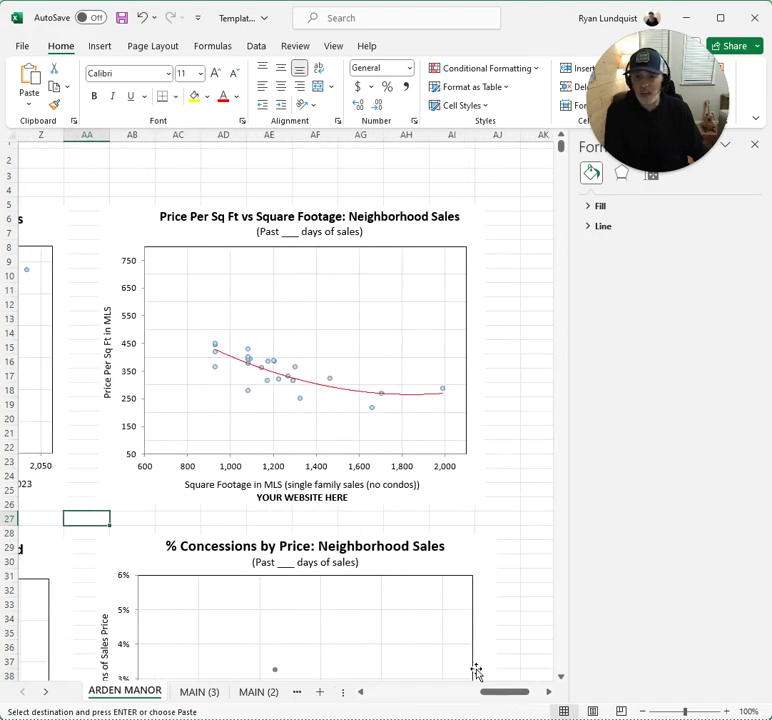
click(131, 345)
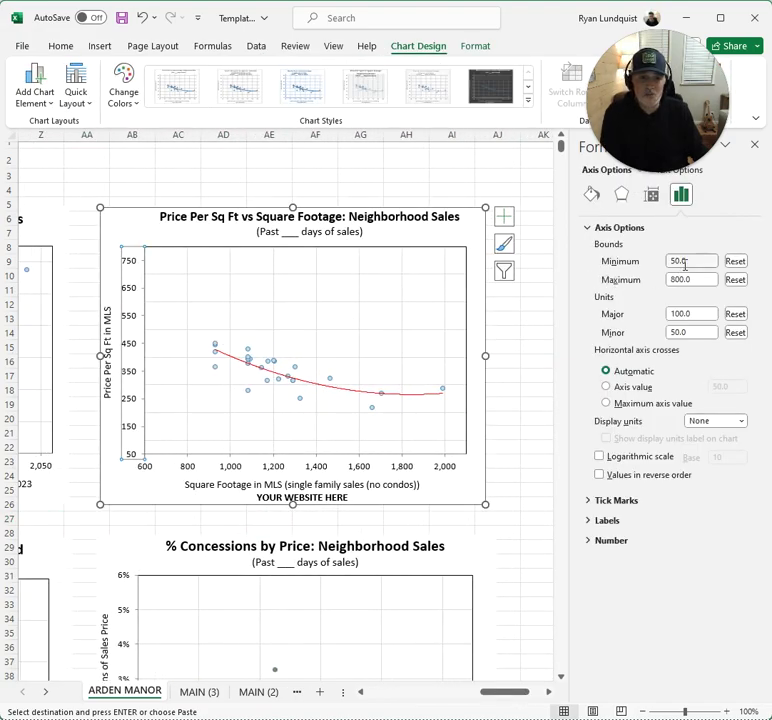
click(688, 261)
double_click(681, 279)
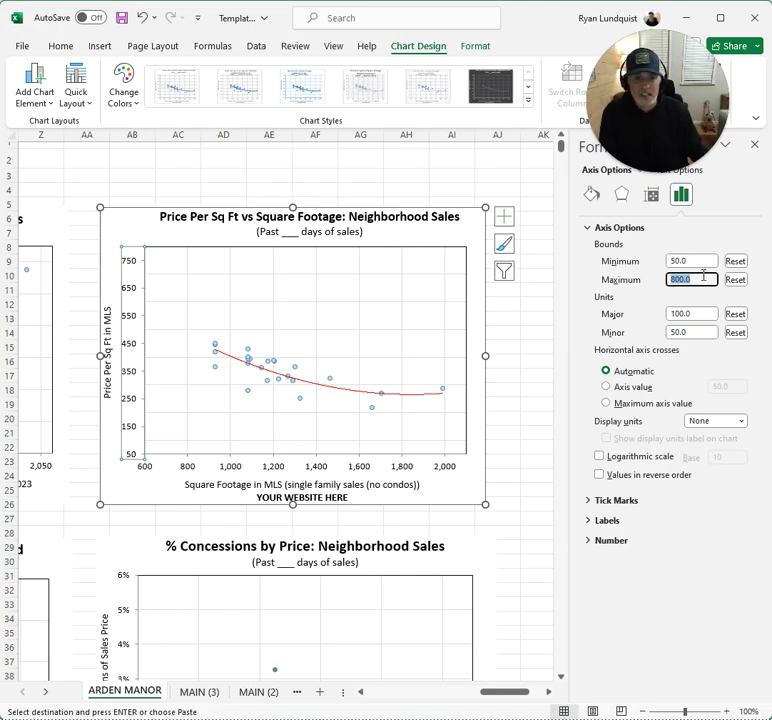
text(550)
key(Tab)
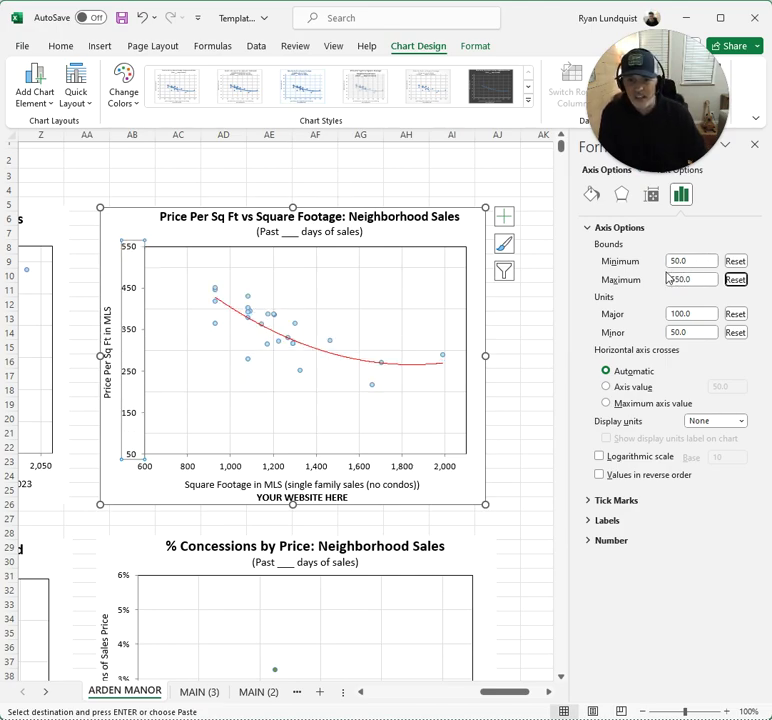
Set the horizontal axis minimum of the Price Per Sq Ft vs Square Footage chart to 800
click(186, 469)
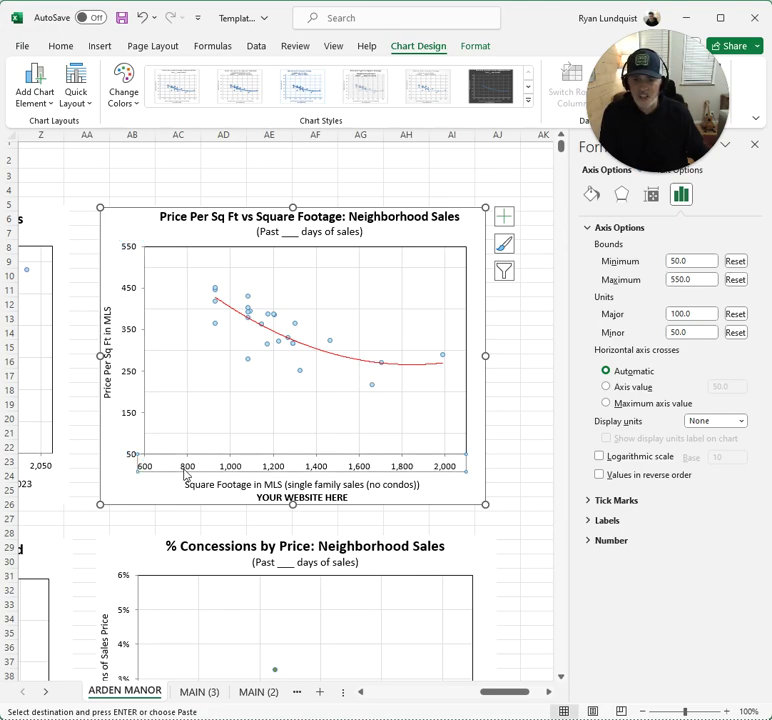
drag(698, 266, 651, 262)
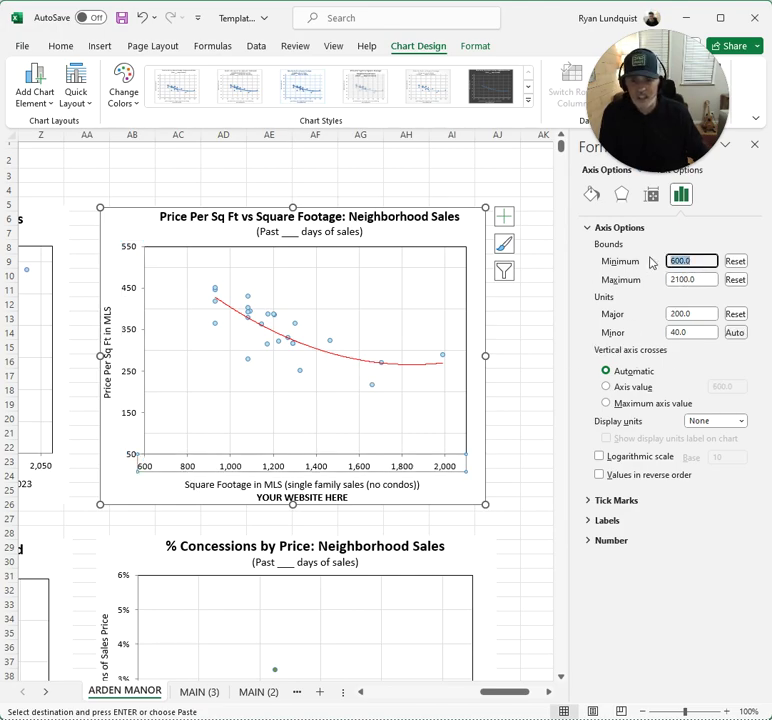
text(800)
key(Tab)
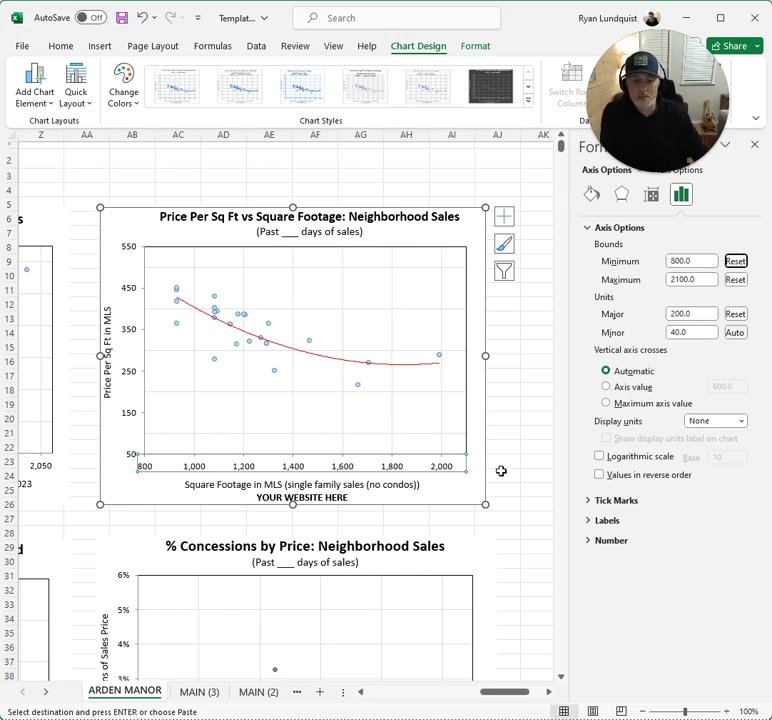
click(505, 475)
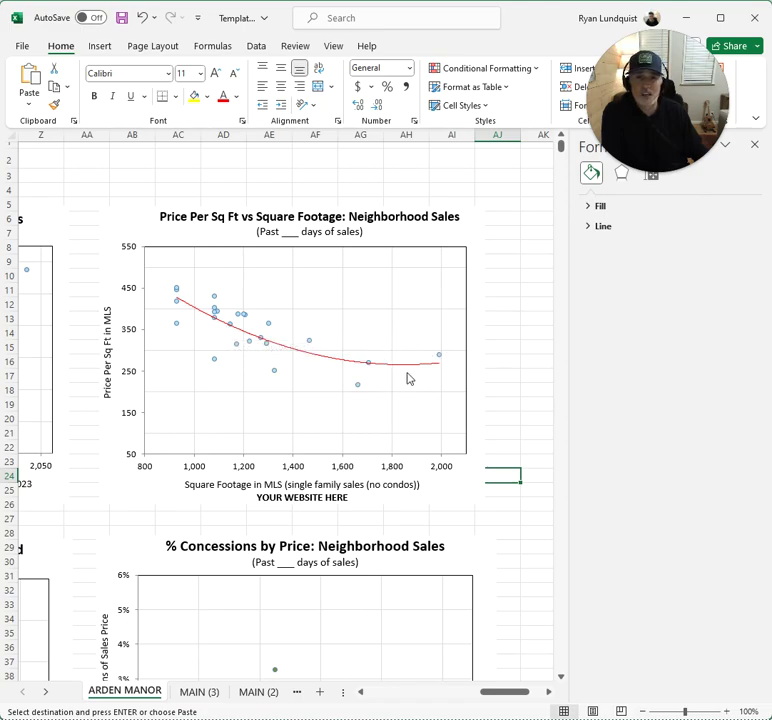
Set the vertical axis maximum of the % Concessions by Price chart to 0.04
mouse_move(437, 358)
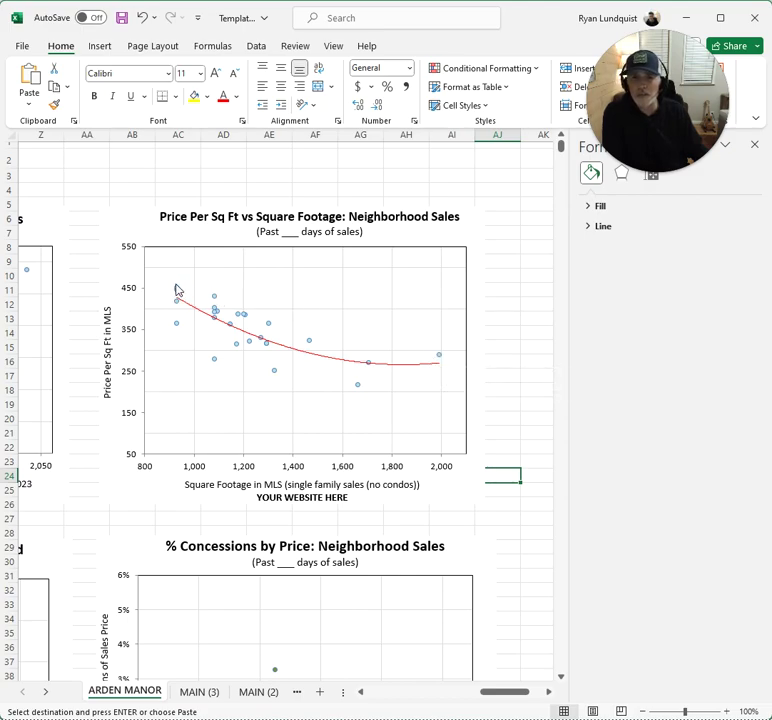
mouse_move(178, 291)
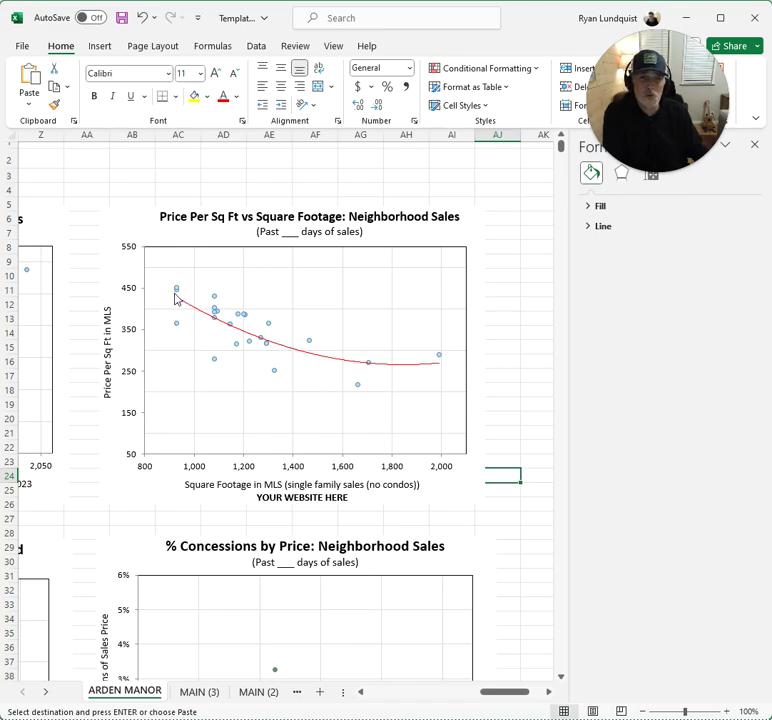
scroll(217, 315, down, 5)
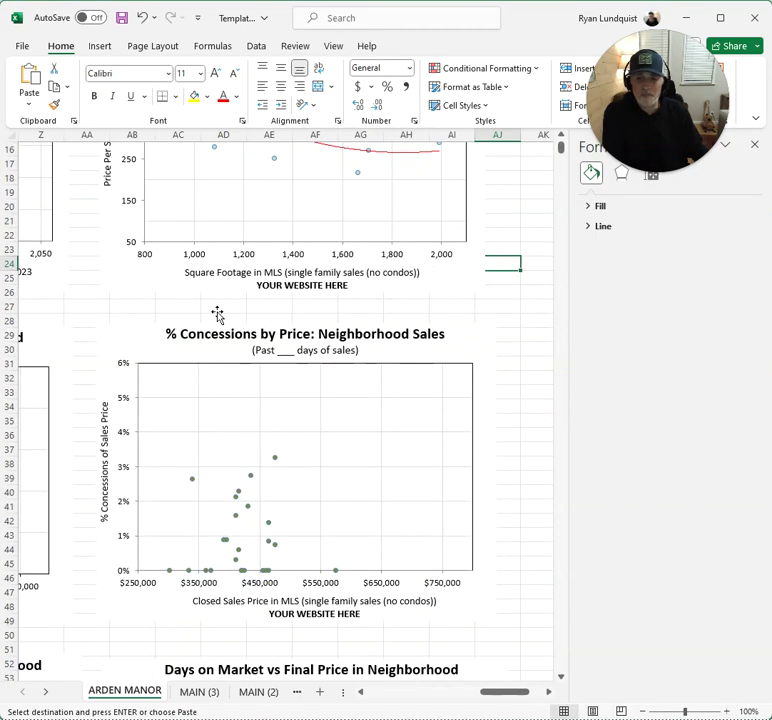
scroll(217, 315, down, 2)
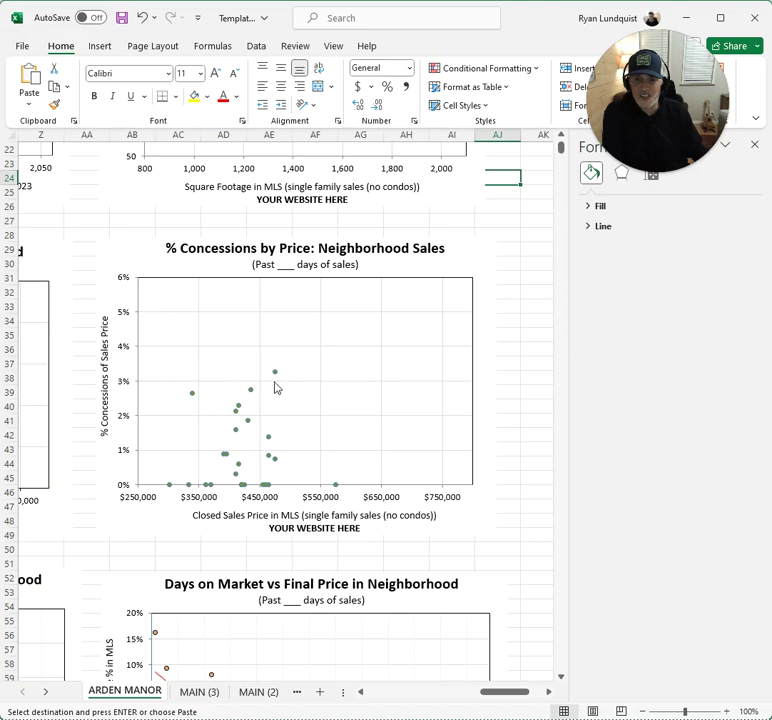
click(119, 347)
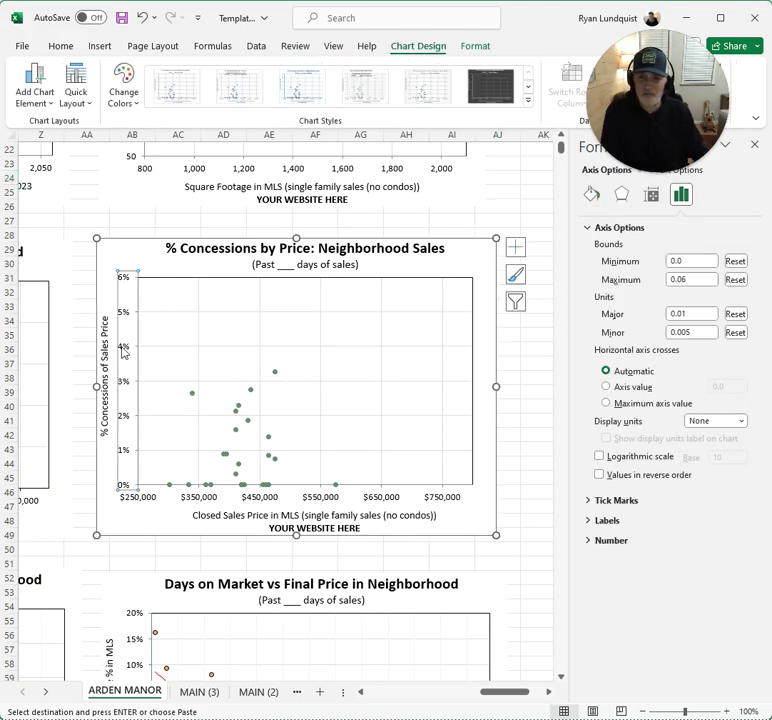
click(683, 279)
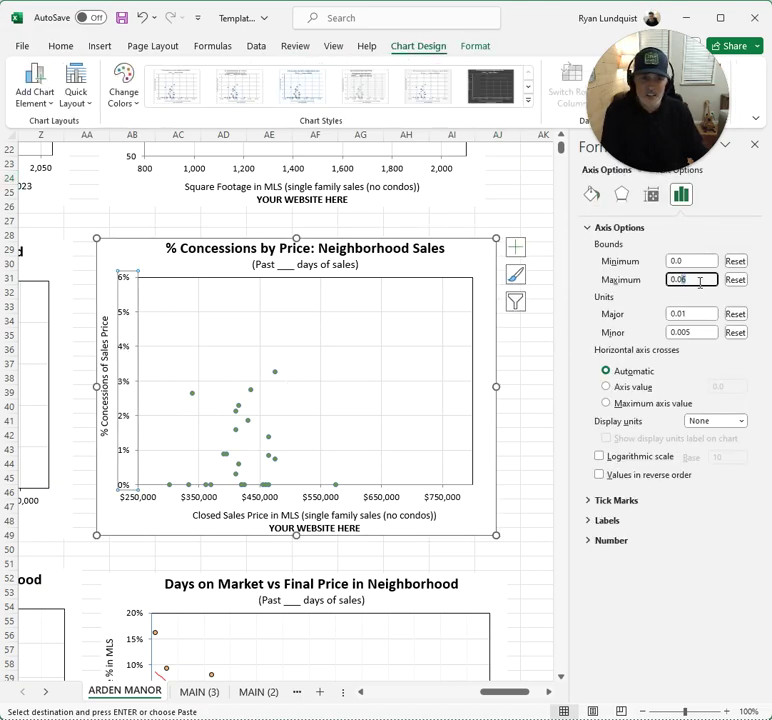
key(Tab)
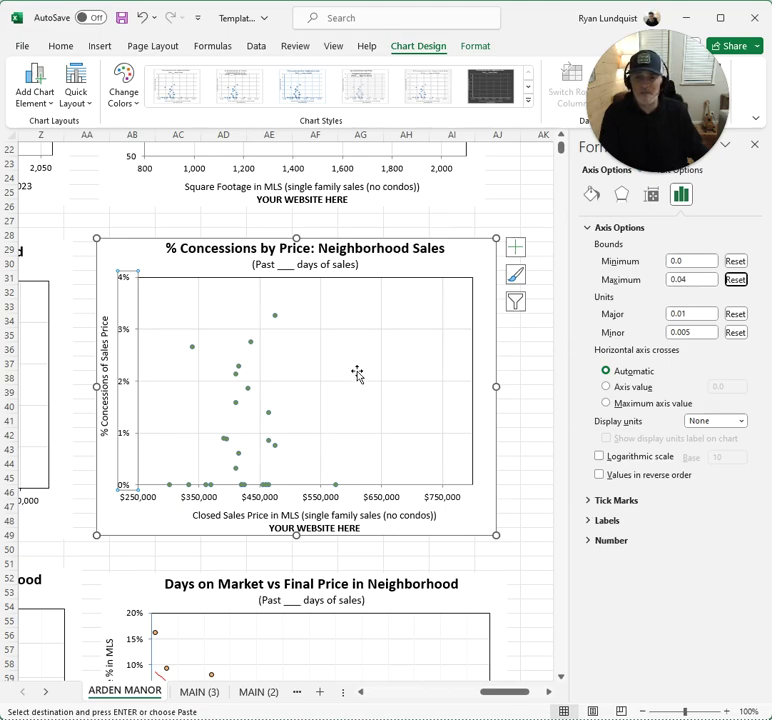
Set the horizontal price axis maximum of the % Concessions by Price chart to 650000
click(322, 502)
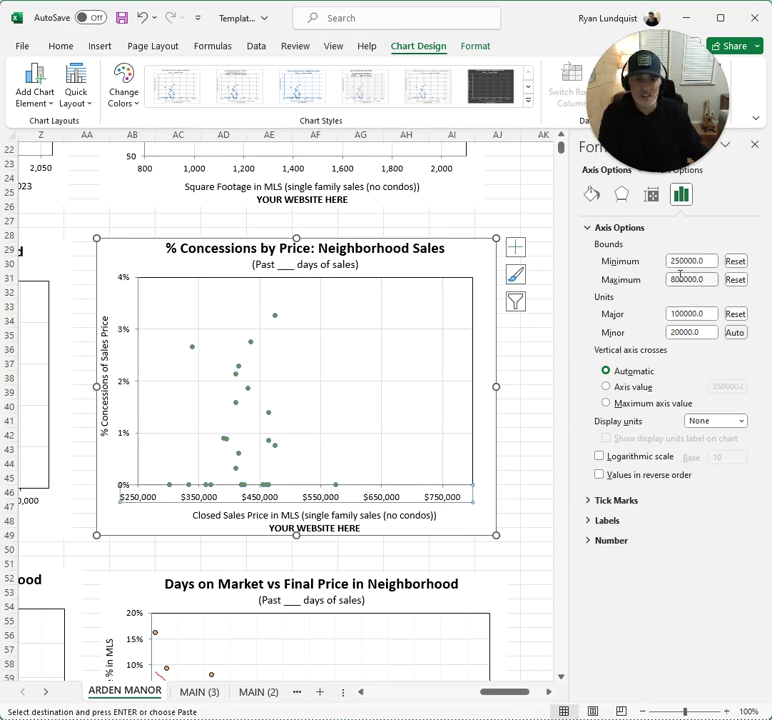
drag(680, 279, 662, 287)
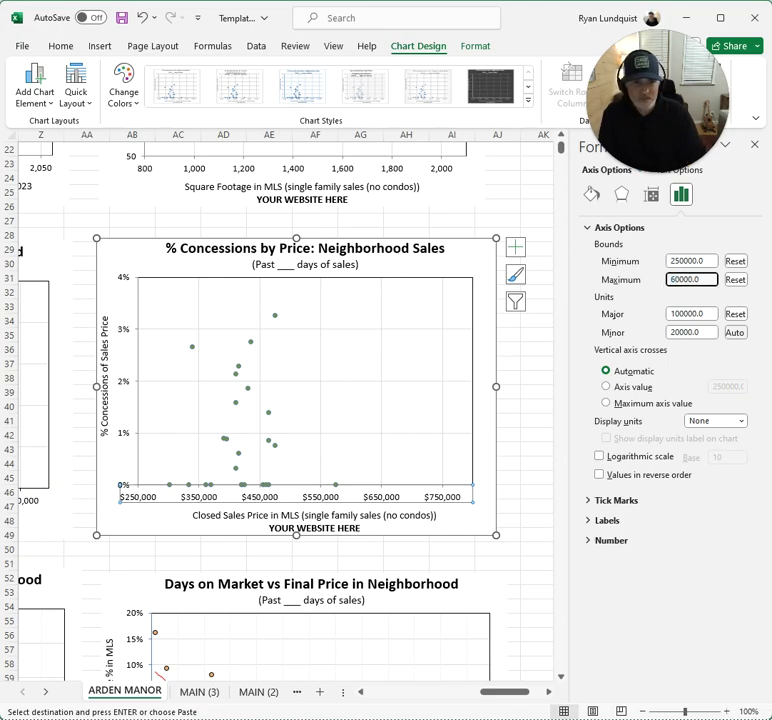
key(Tab)
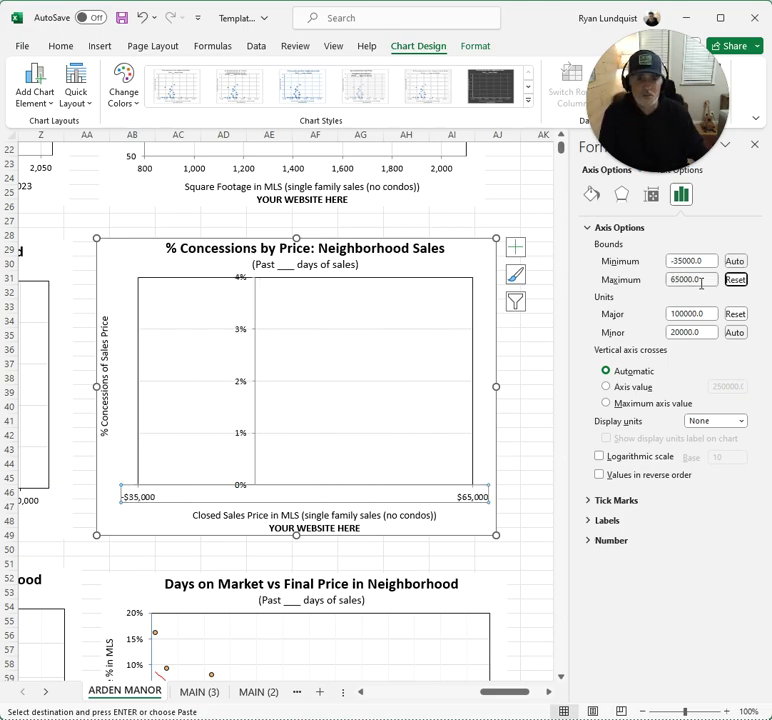
key(shift+Tab)
text(6509)
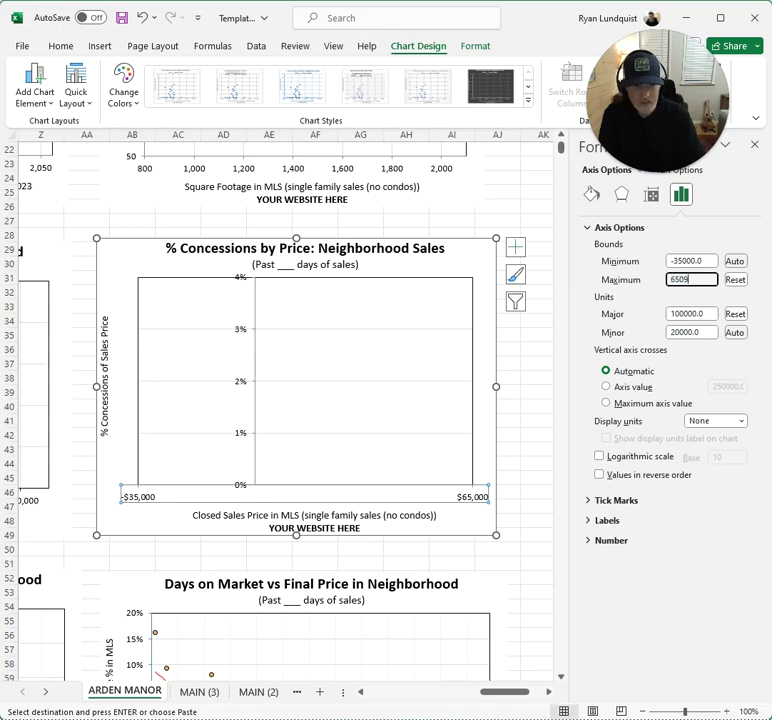
key(Tab)
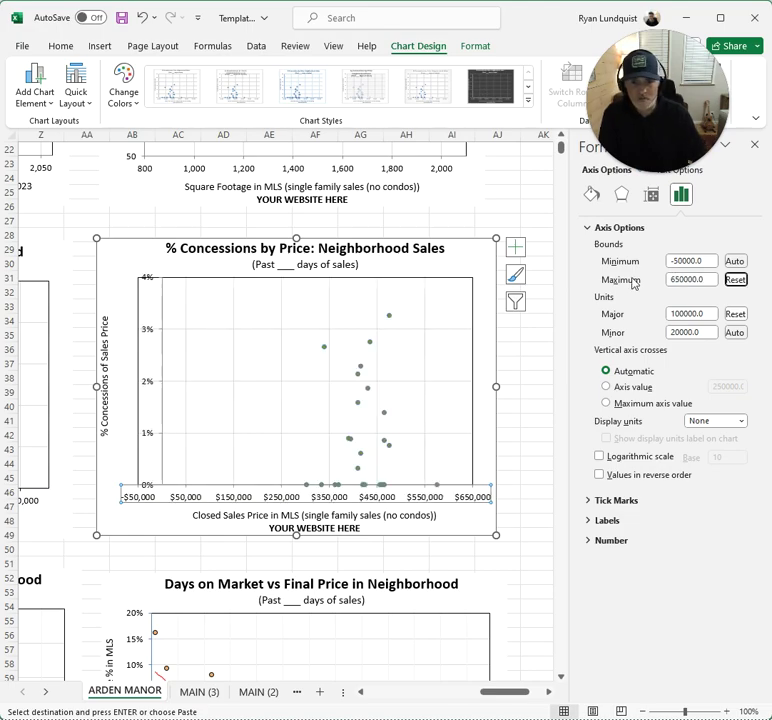
Set the % Concessions by Price chart's horizontal axis minimum to 250000 and its minor units to 10000
click(676, 261)
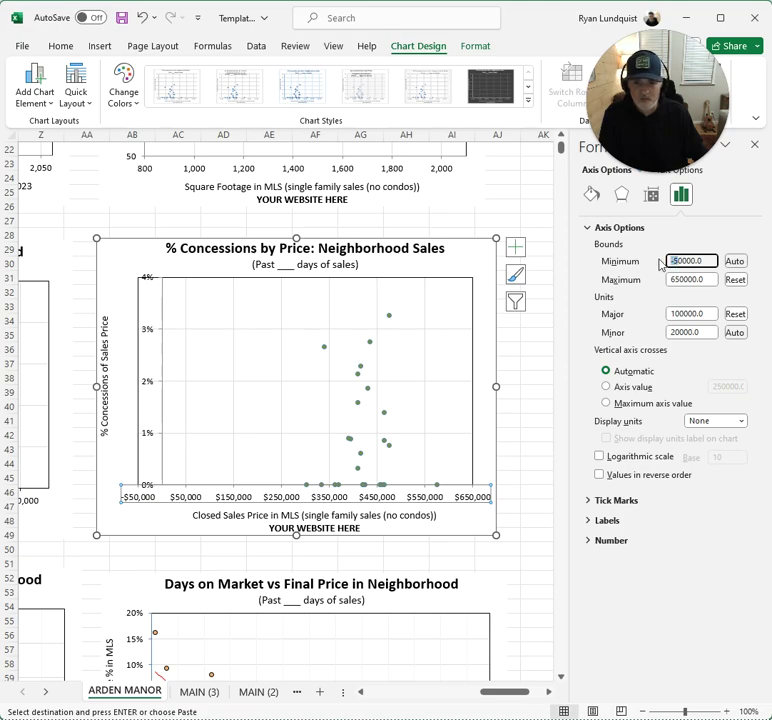
text(25)
key(Tab)
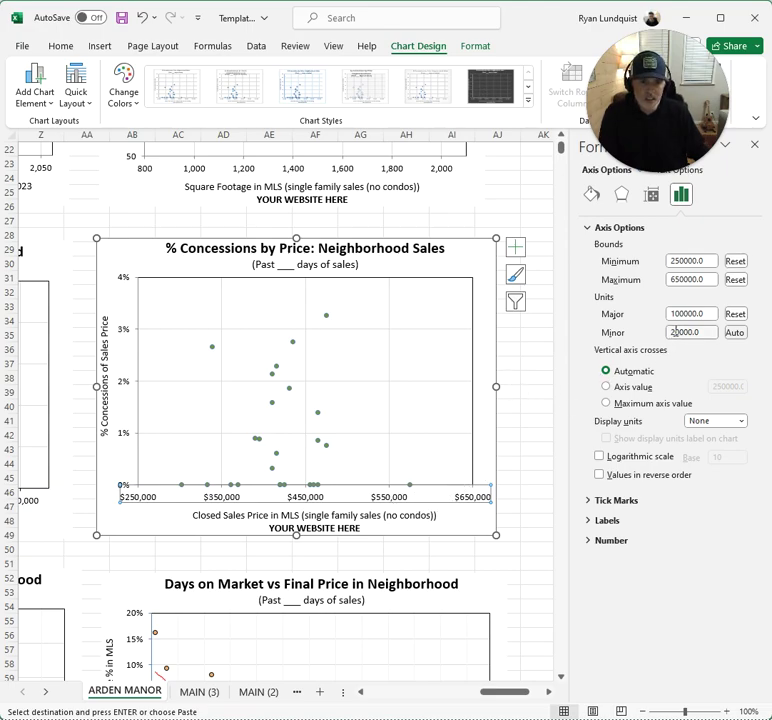
click(673, 332)
key(Tab)
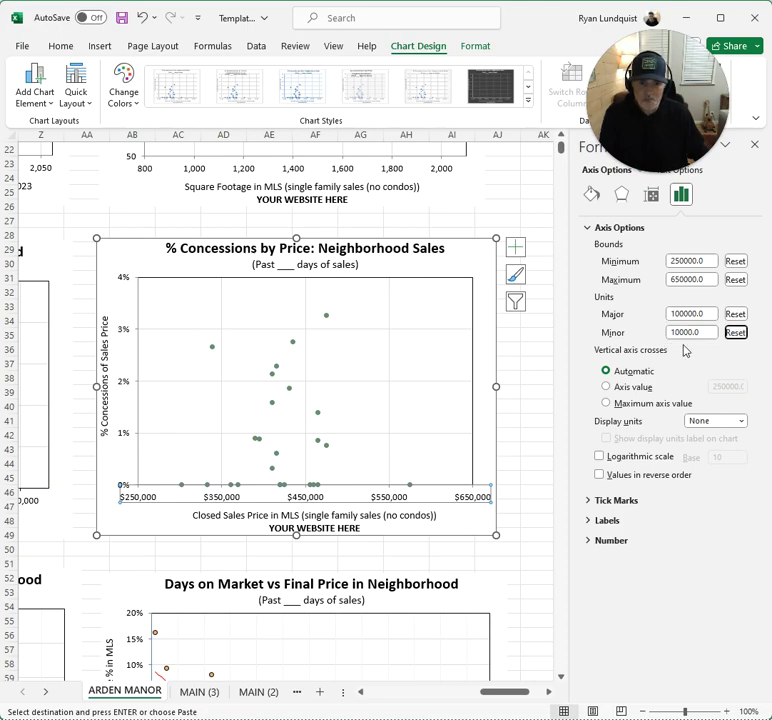
Set the major units of the % Concessions by Price chart's horizontal price axis to 50000
double_click(683, 314)
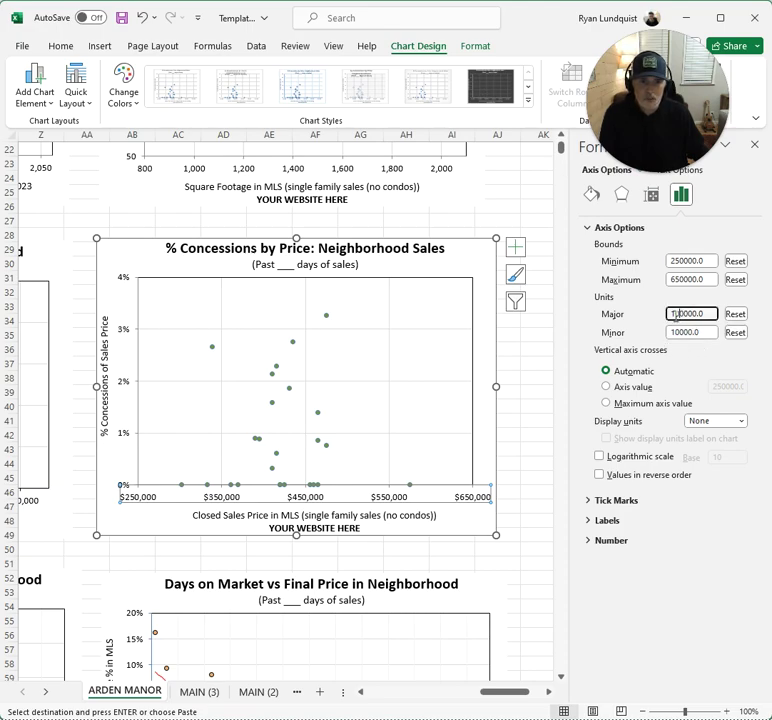
text(50000)
key(Tab)
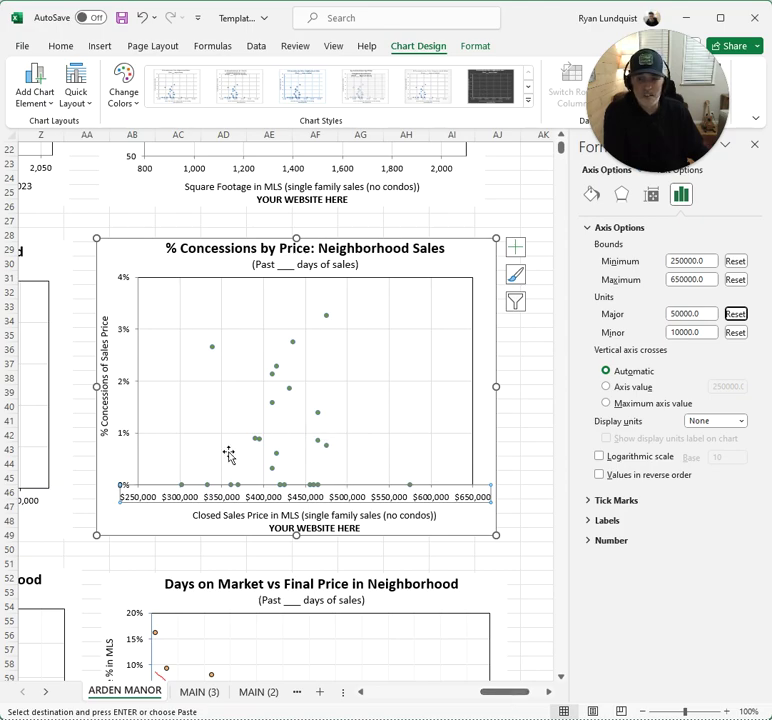
Set the vertical axis maximum of the Concessions Dollar Amount in Neighborhood chart to 20000
drag(516, 691, 481, 698)
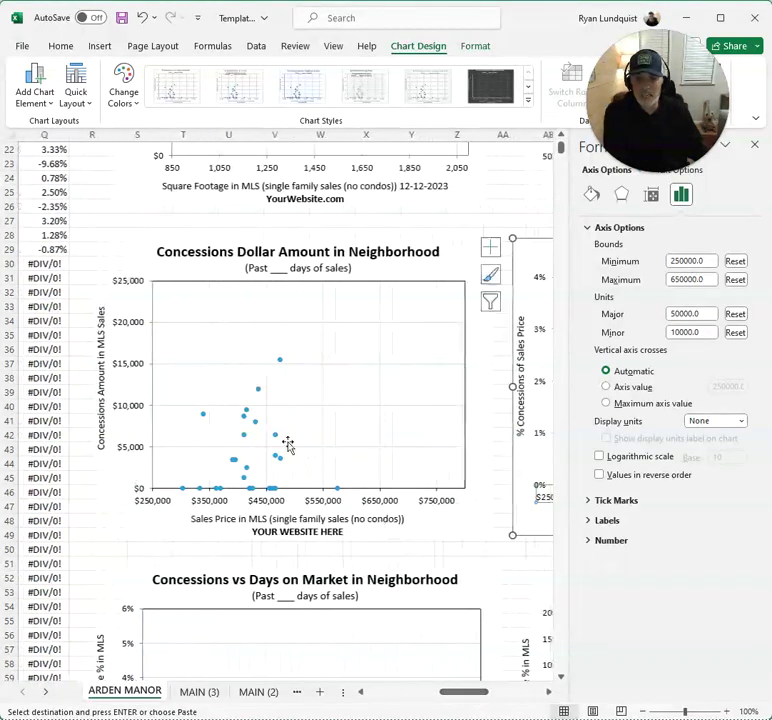
click(139, 370)
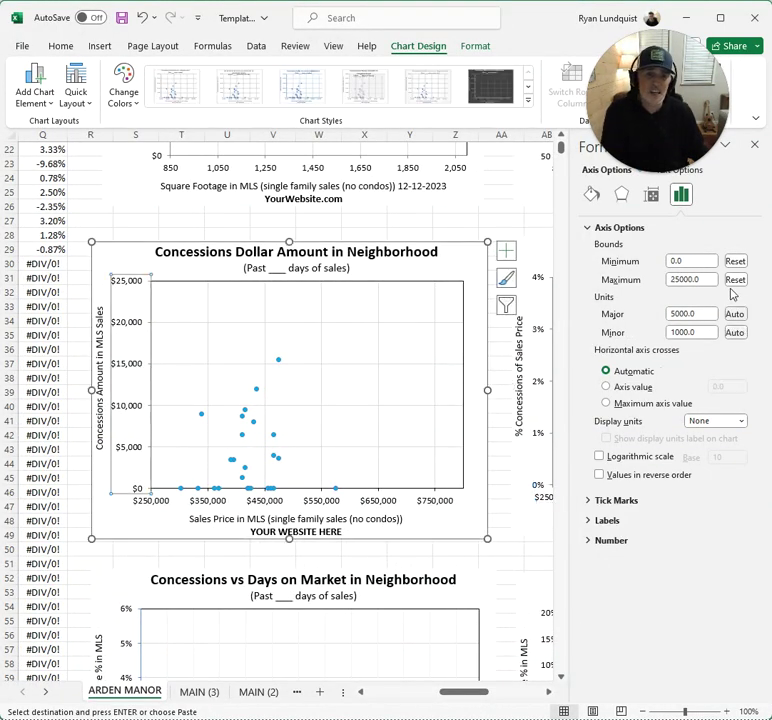
double_click(694, 279)
text(20000)
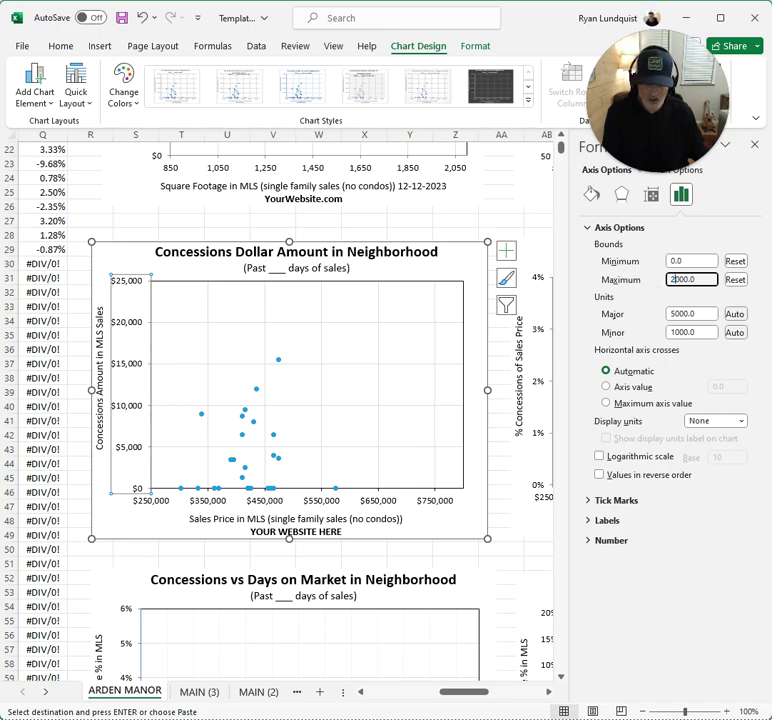
key(Tab)
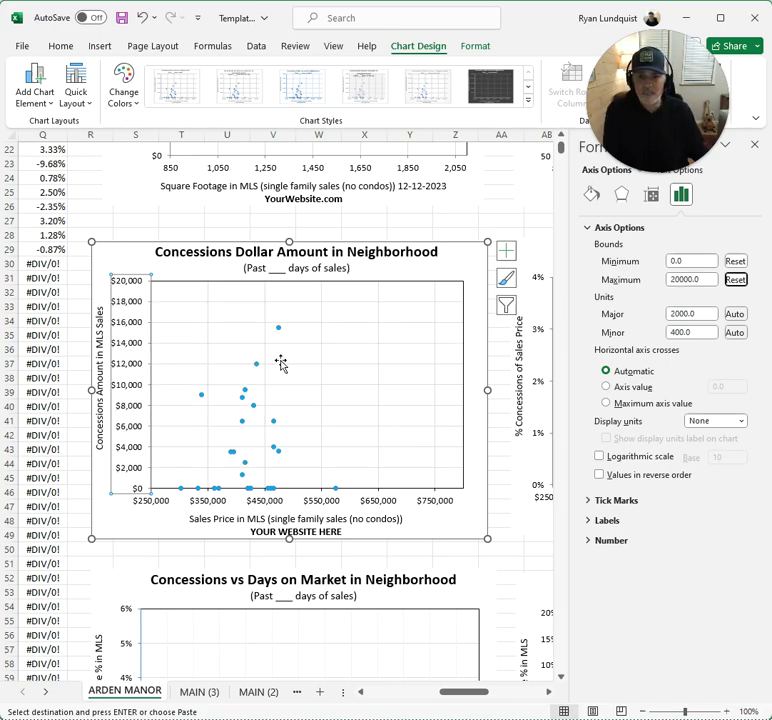
Set the horizontal price axis maximum of the Concessions Dollar Amount chart to 600000
click(318, 502)
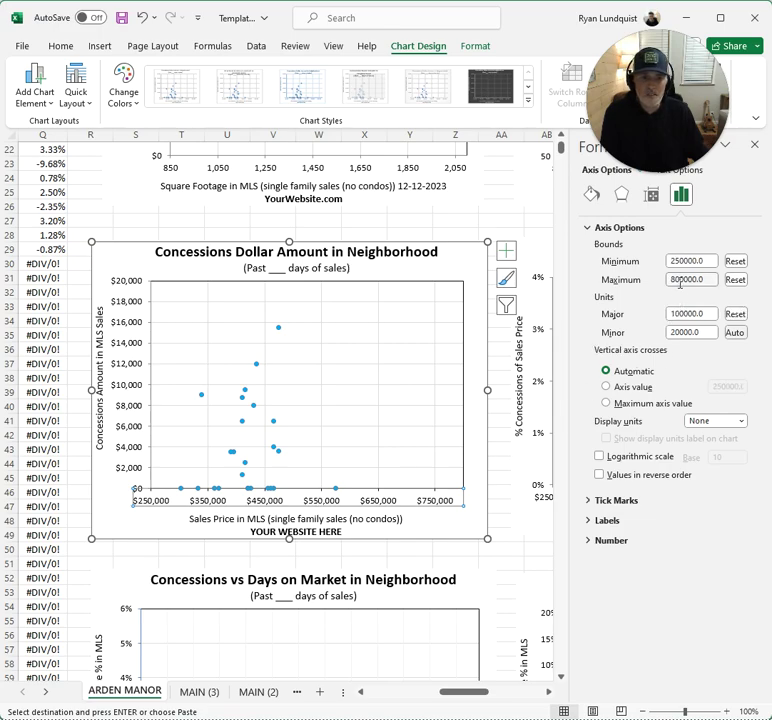
drag(680, 283, 655, 286)
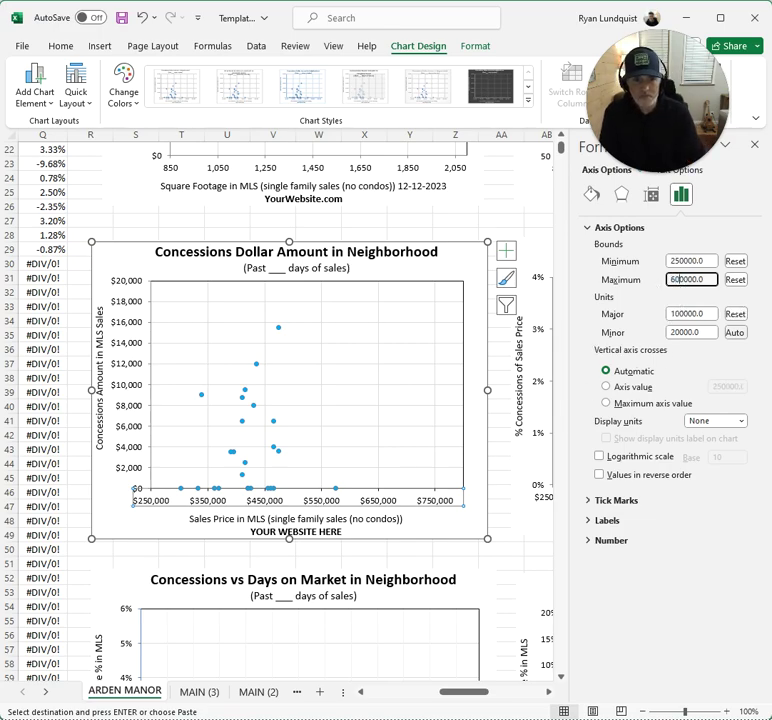
key(Tab)
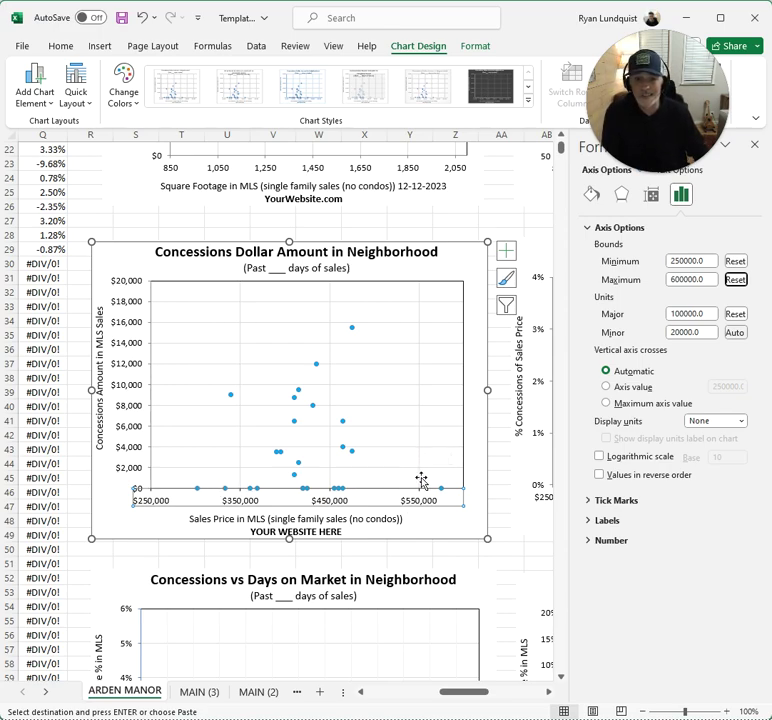
Set the vertical axis maximum of the Concessions vs Days on Market chart to 0.04 and deselect the chart
scroll(422, 478, down, 7)
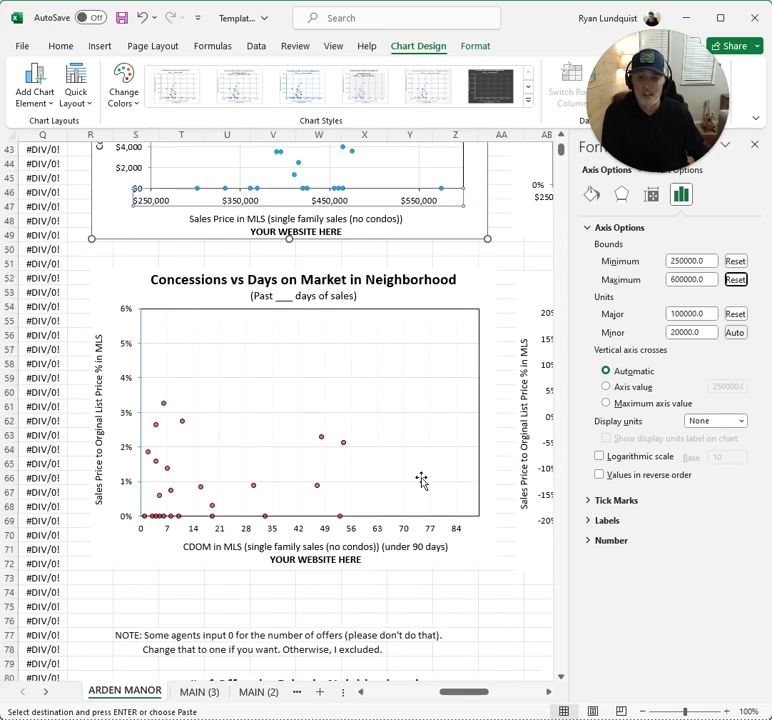
click(128, 381)
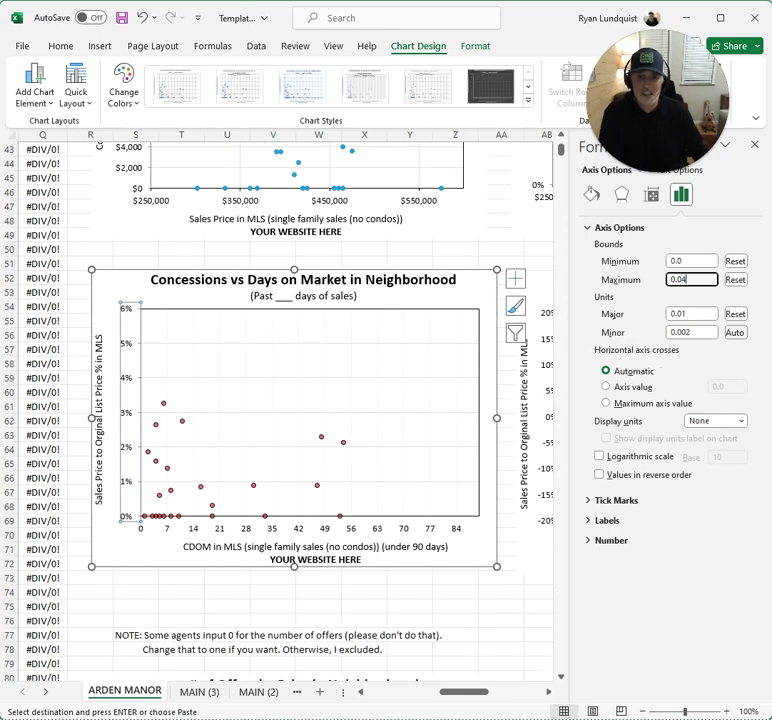
key(Return)
click(326, 593)
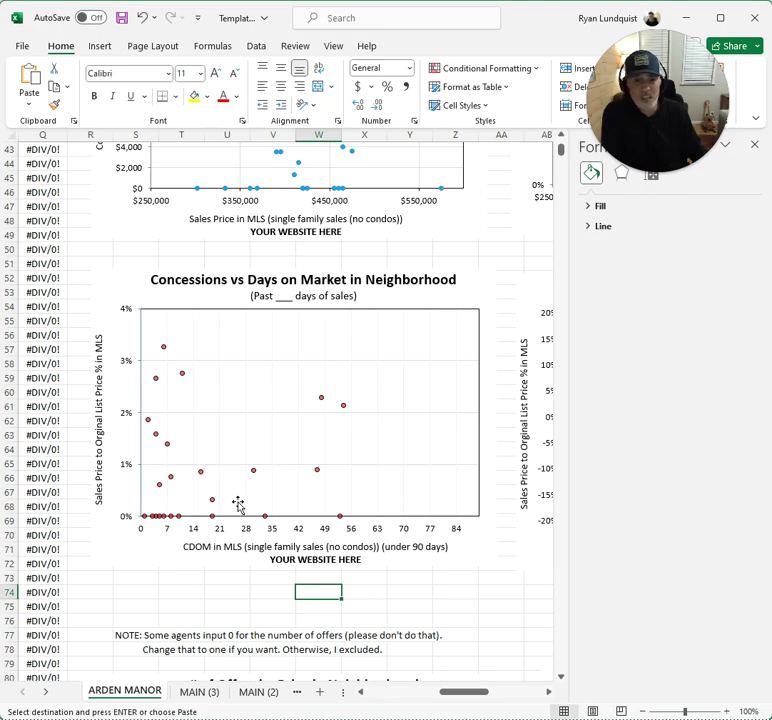
Set the horizontal price axis of the # of Offers by Price chart to a maximum of 600000 and a minimum of 250000
drag(458, 686, 509, 693)
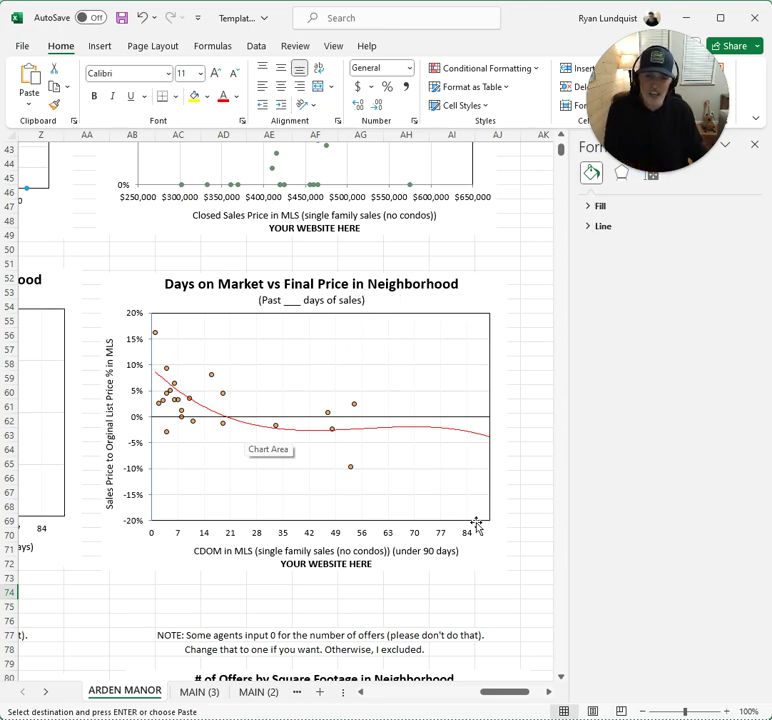
scroll(398, 537, down, 10)
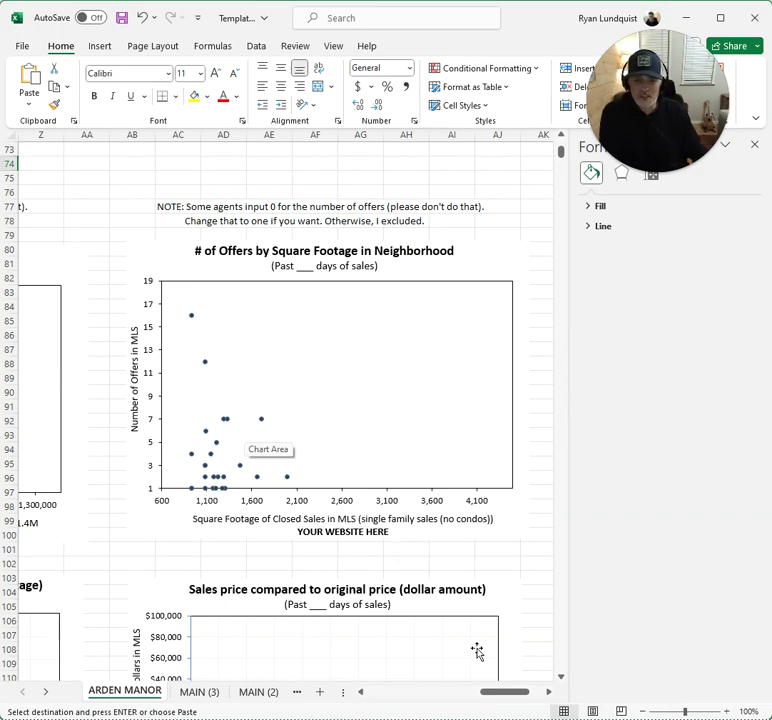
drag(516, 697, 469, 696)
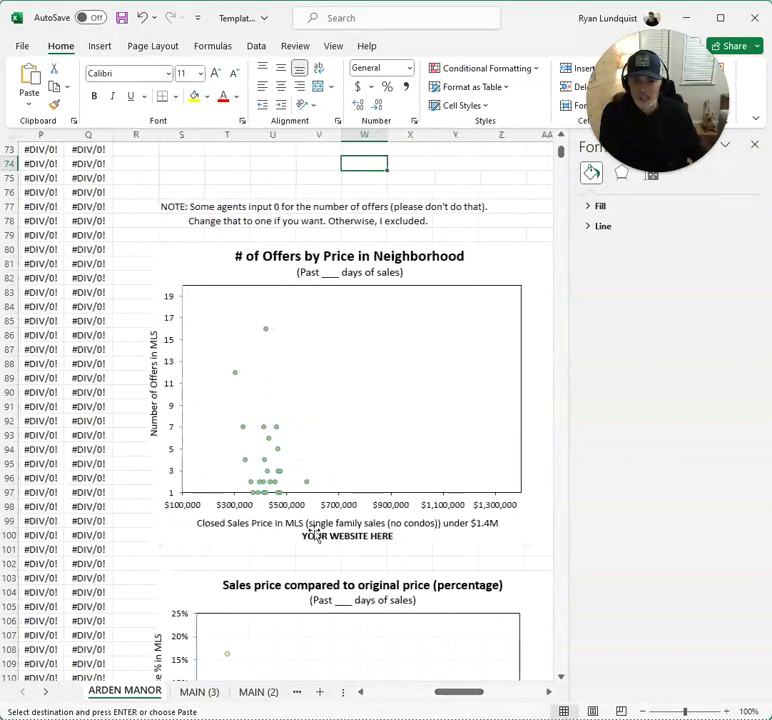
click(298, 508)
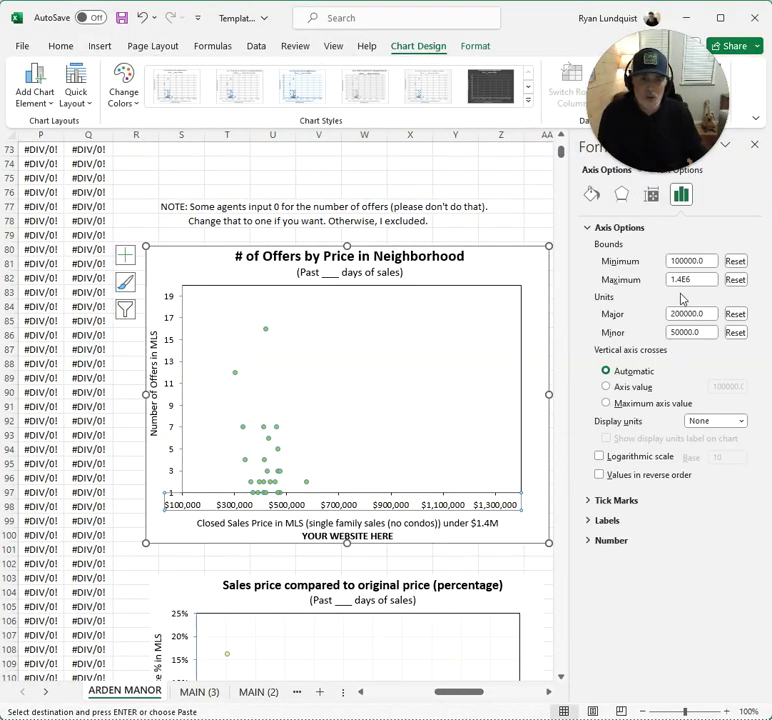
double_click(684, 281)
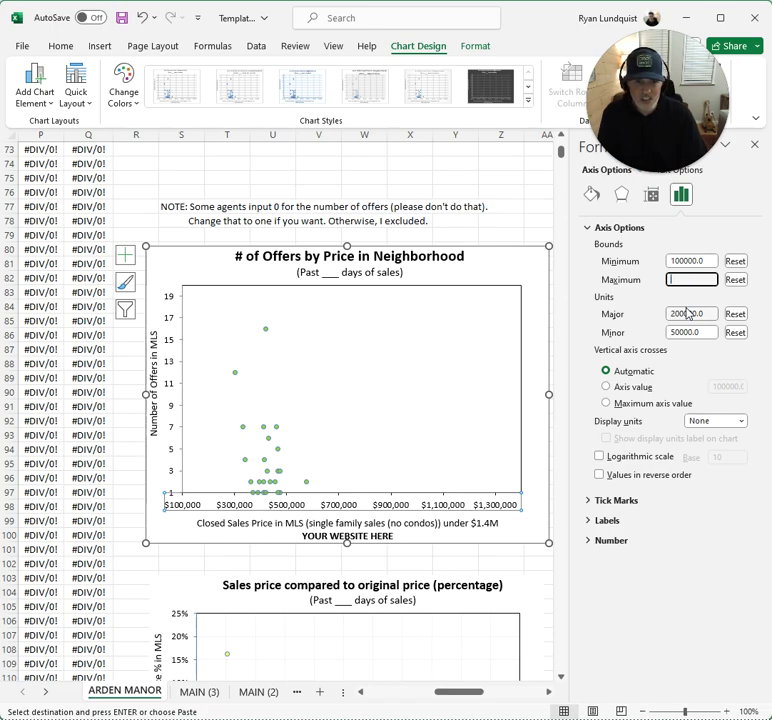
text(600000)
key(Tab)
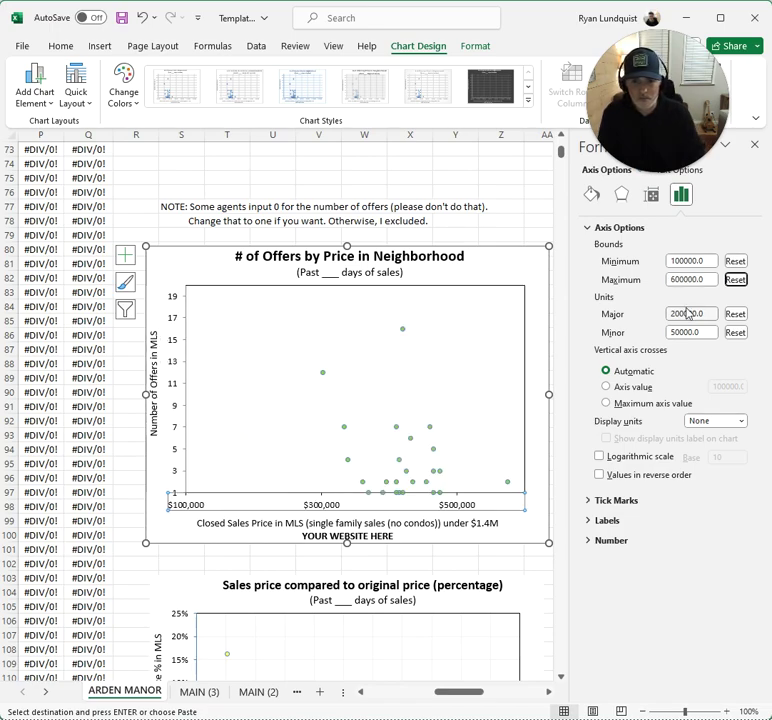
double_click(680, 261)
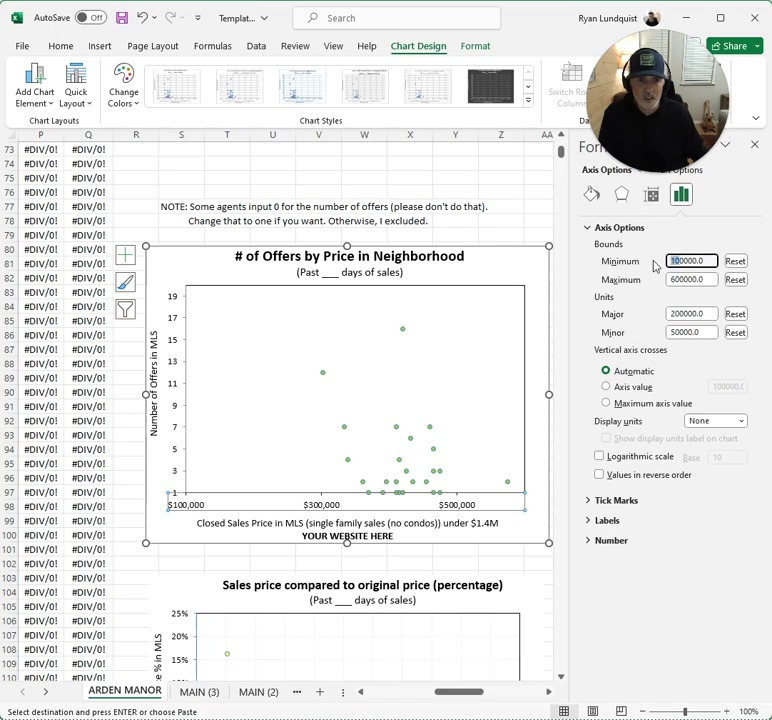
key(Tab)
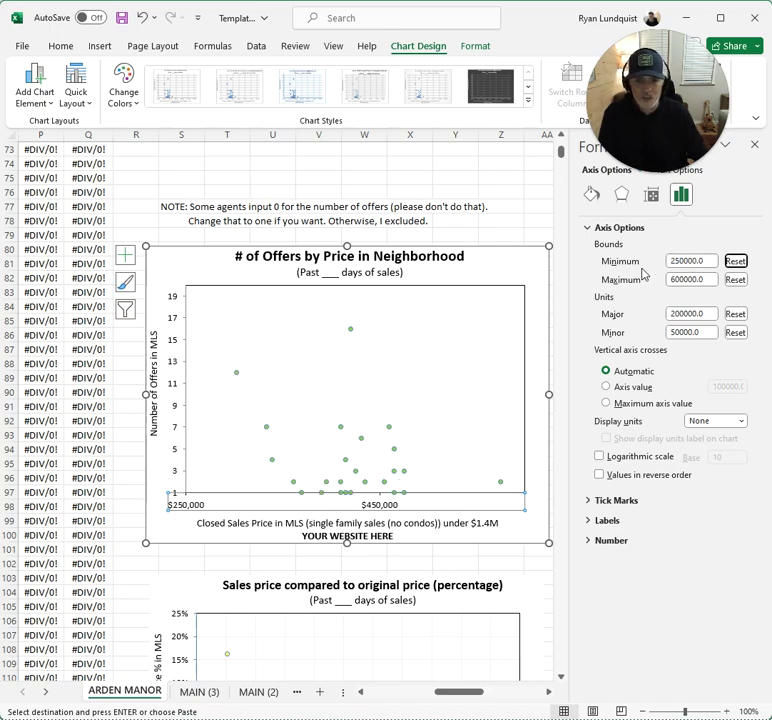
drag(680, 314, 654, 317)
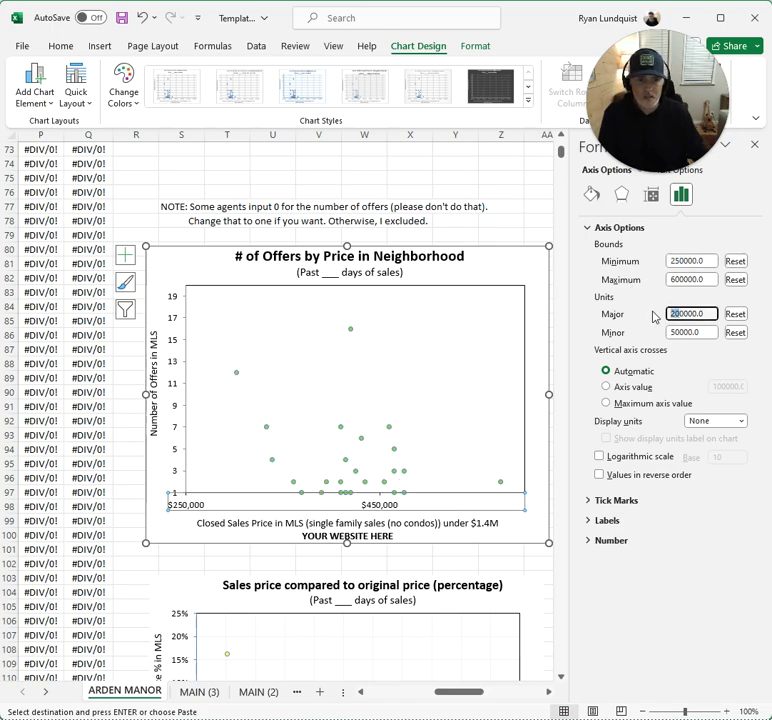
text(25)
key(Tab)
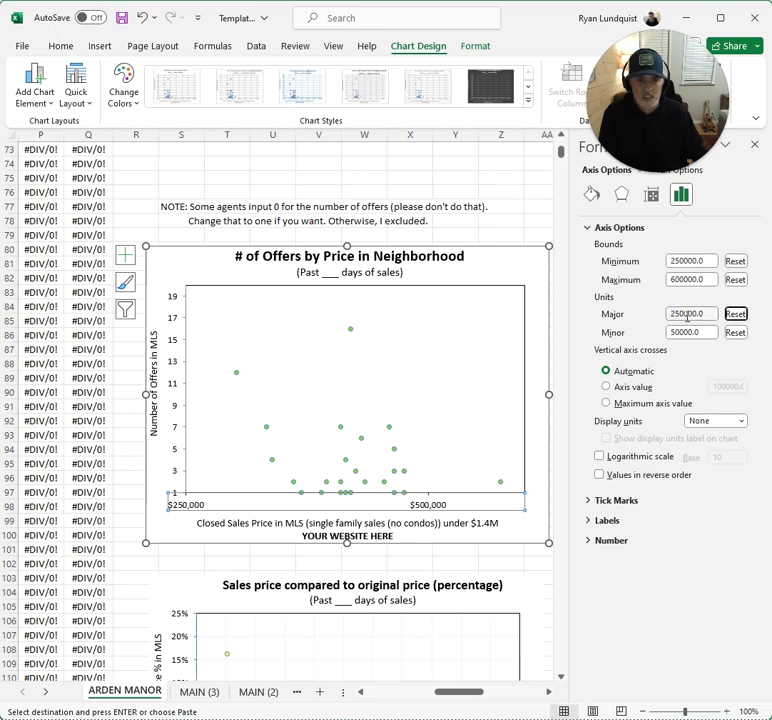
Set the major units of the # of Offers by Price chart's horizontal axis to 50000
drag(688, 313, 676, 313)
text(5)
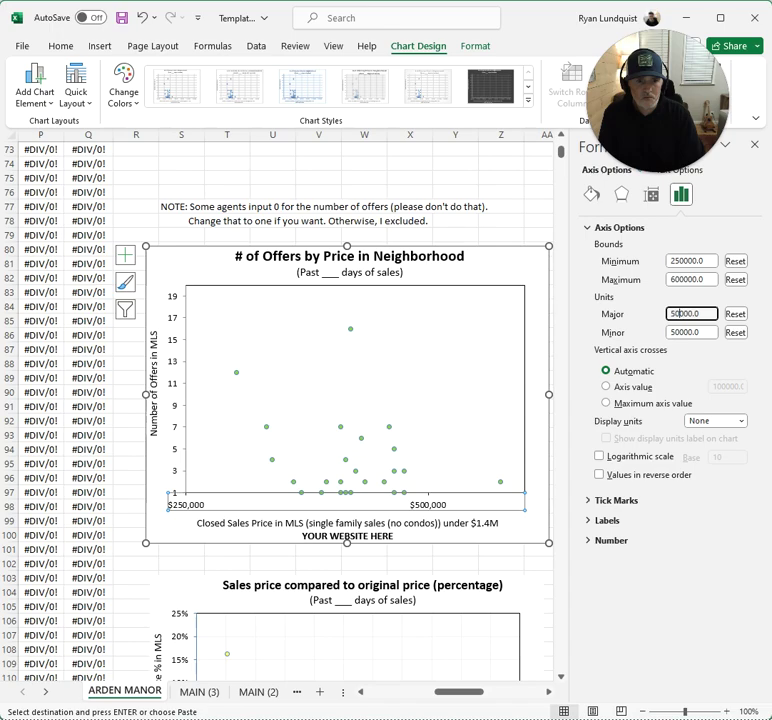
key(Tab)
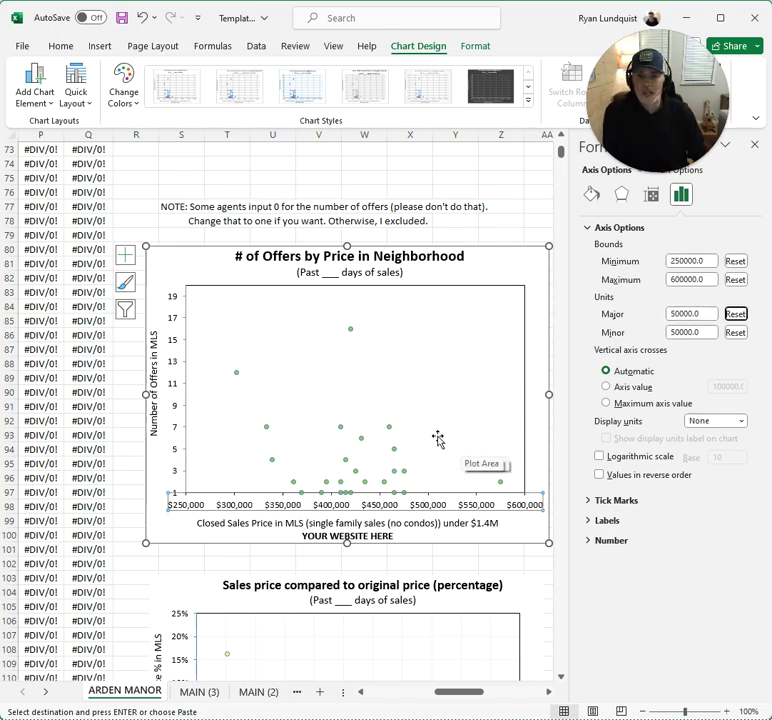
Set the vertical axis of the # of Offers by Price chart to a maximum of 17 and major units of 1
mouse_move(352, 335)
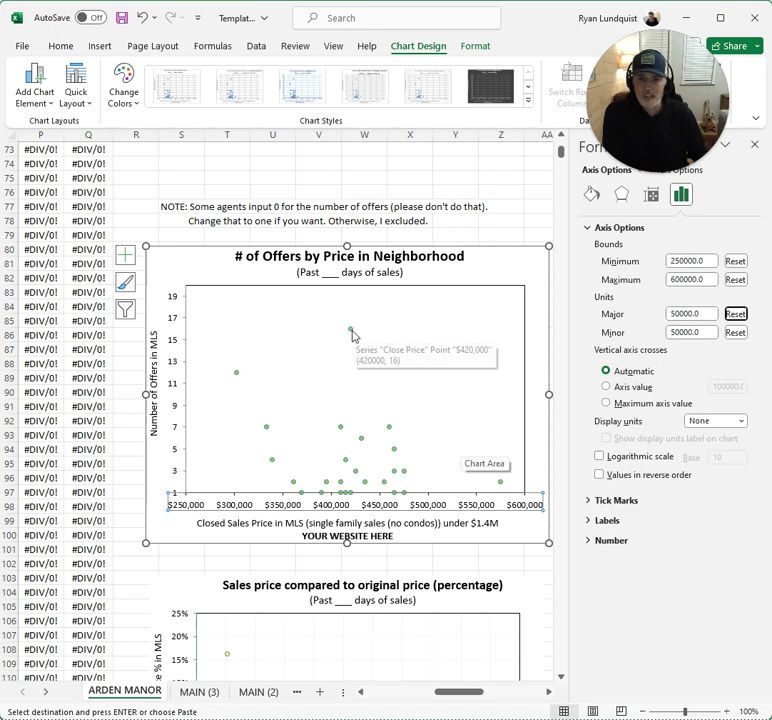
click(173, 345)
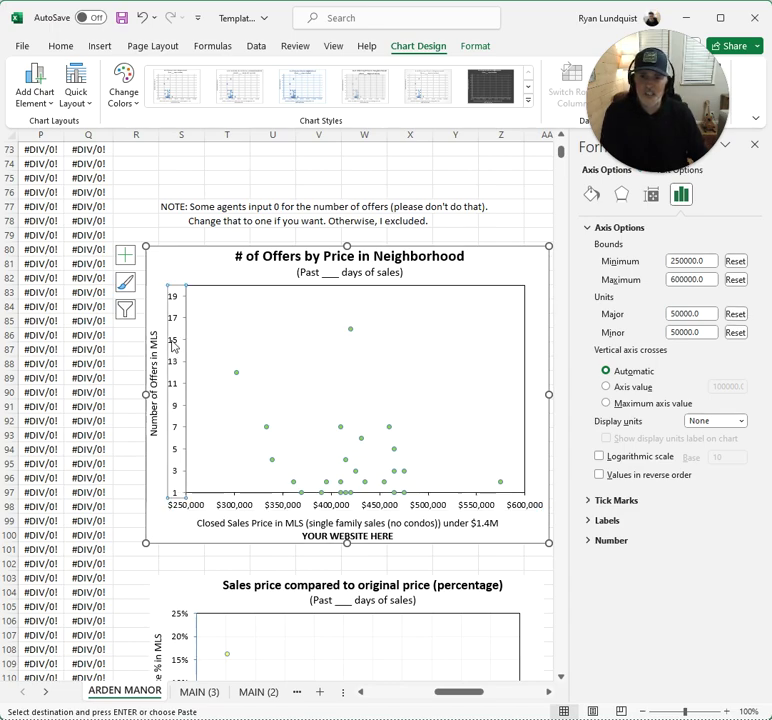
click(690, 280)
drag(692, 284, 644, 290)
text(1)
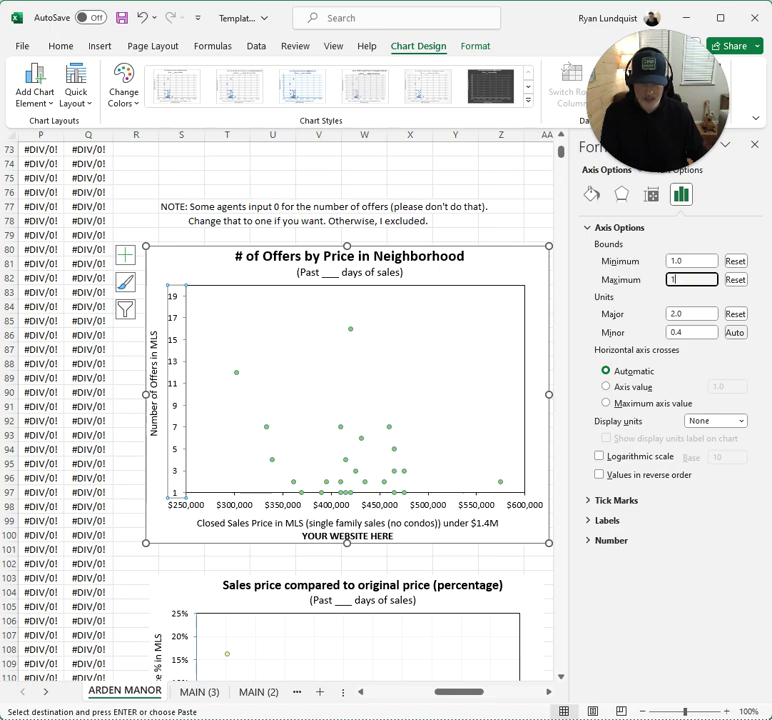
text(7)
key(Tab)
key(Tab)
text(1)
key(Tab)
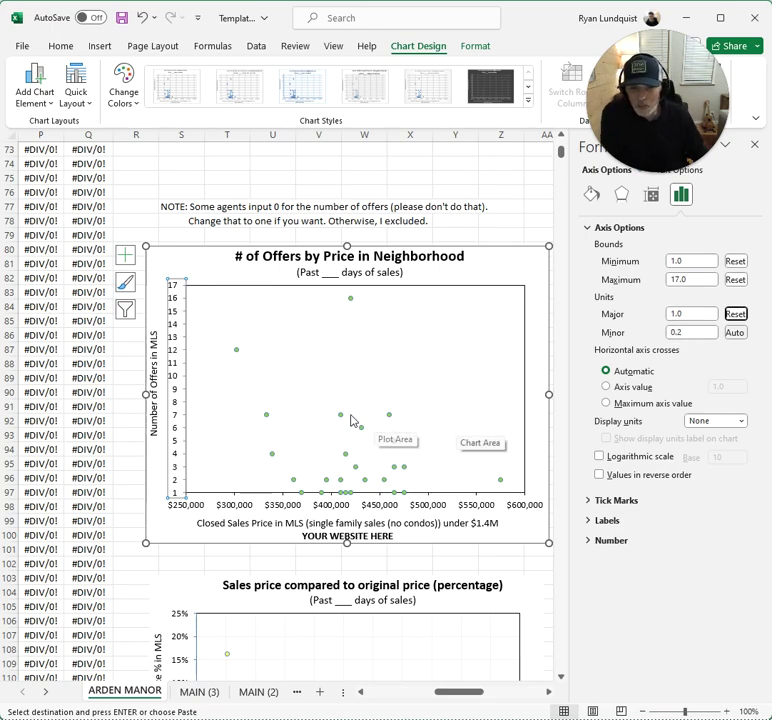
mouse_move(341, 418)
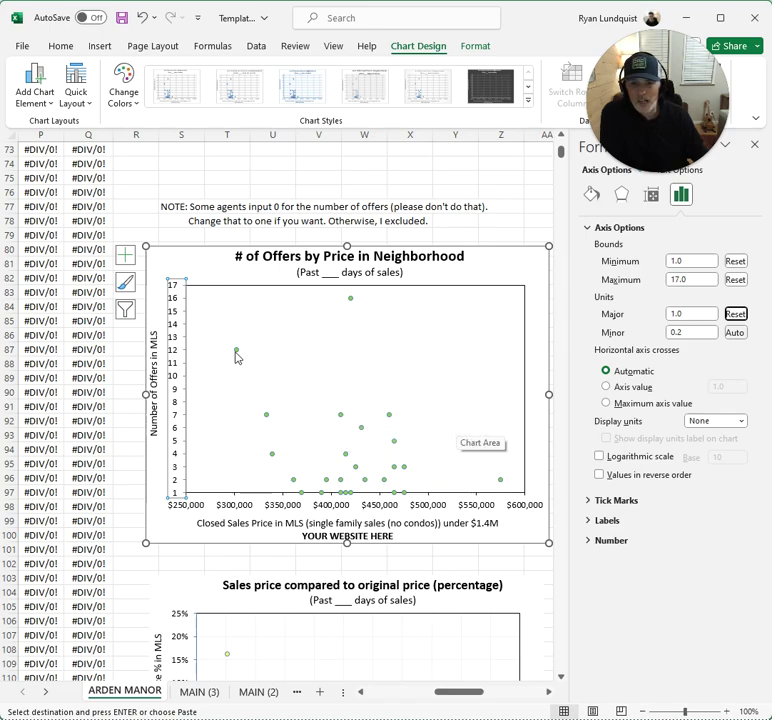
mouse_move(236, 352)
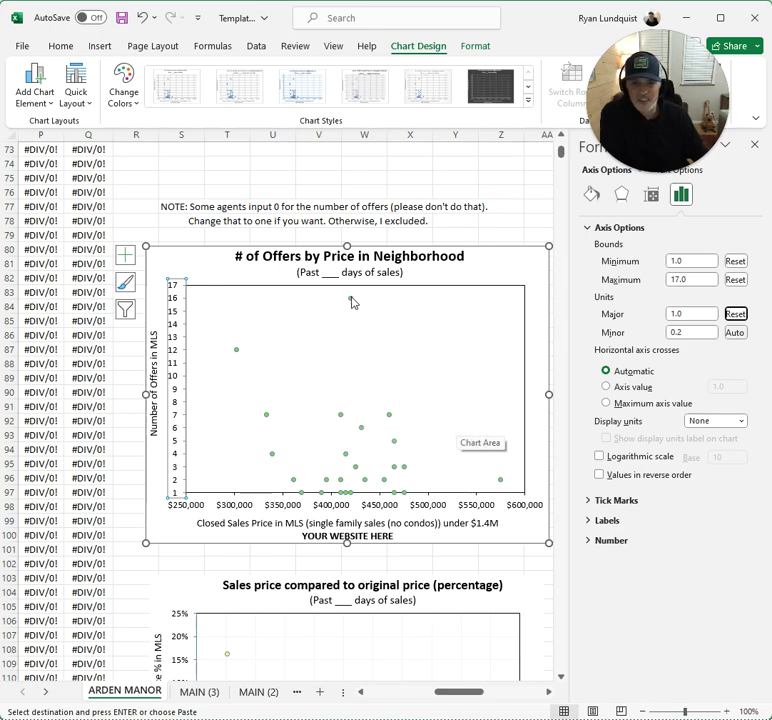
Set the horizontal axis maximum to 600000 and major unit to 50000 on the dollar-amount chart of sales price compared to original price
mouse_move(351, 301)
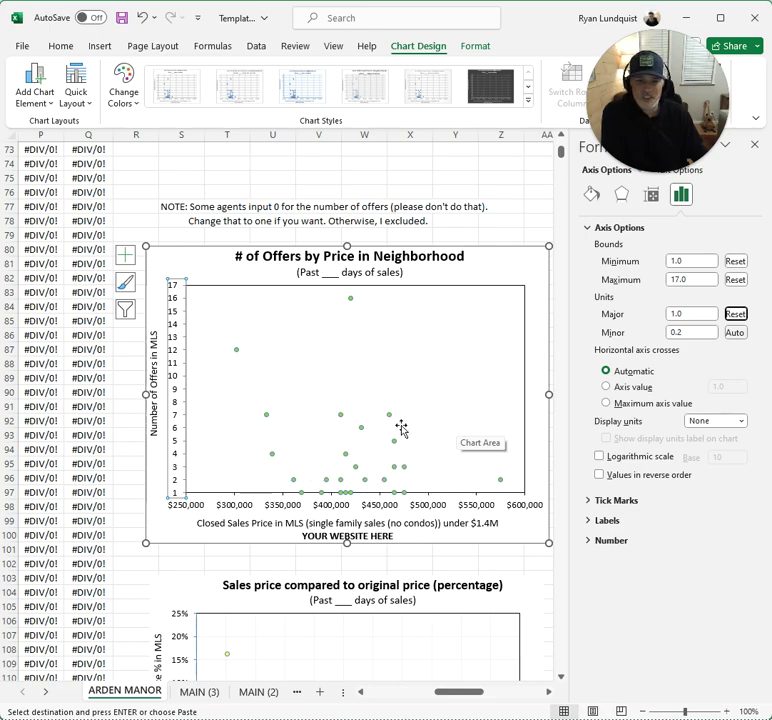
scroll(437, 448, down, 8)
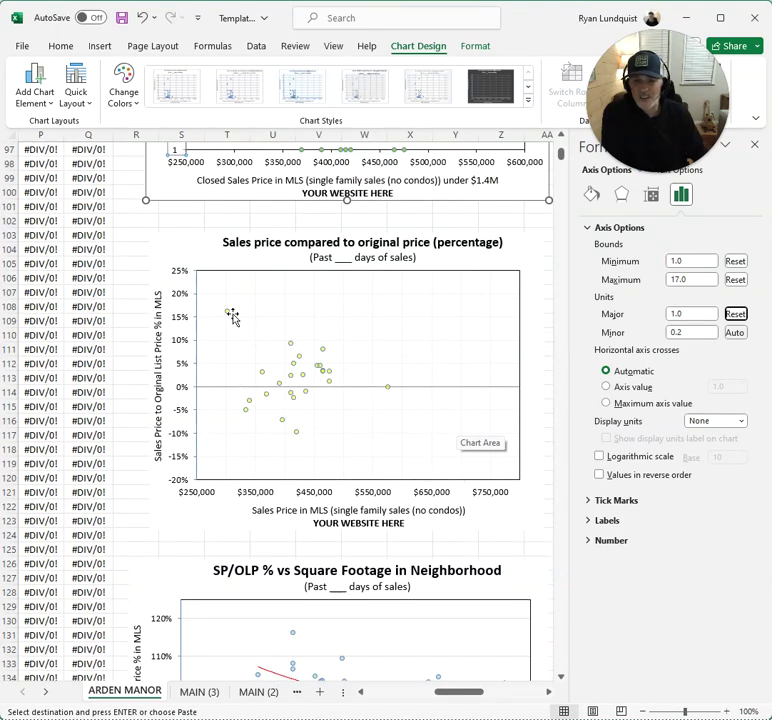
mouse_move(228, 316)
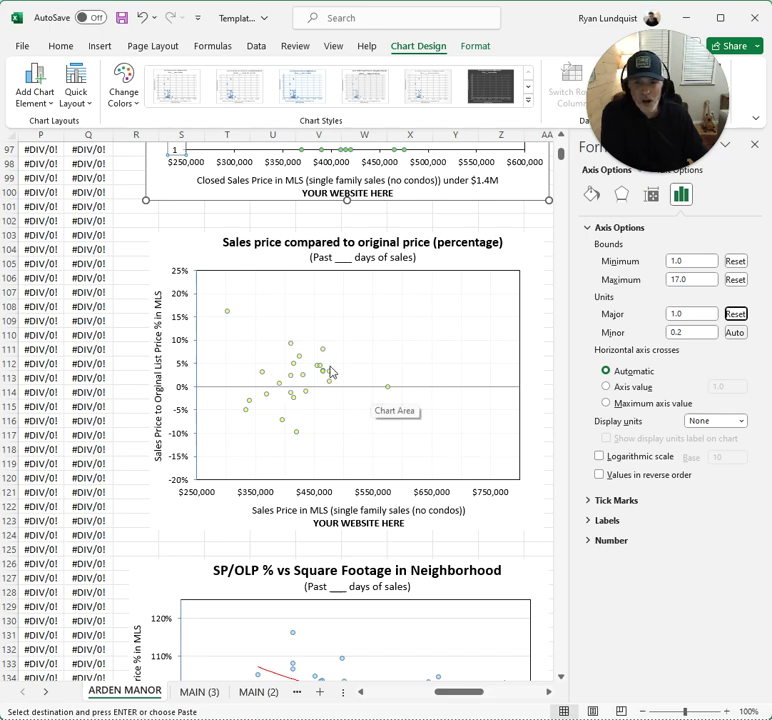
mouse_move(301, 359)
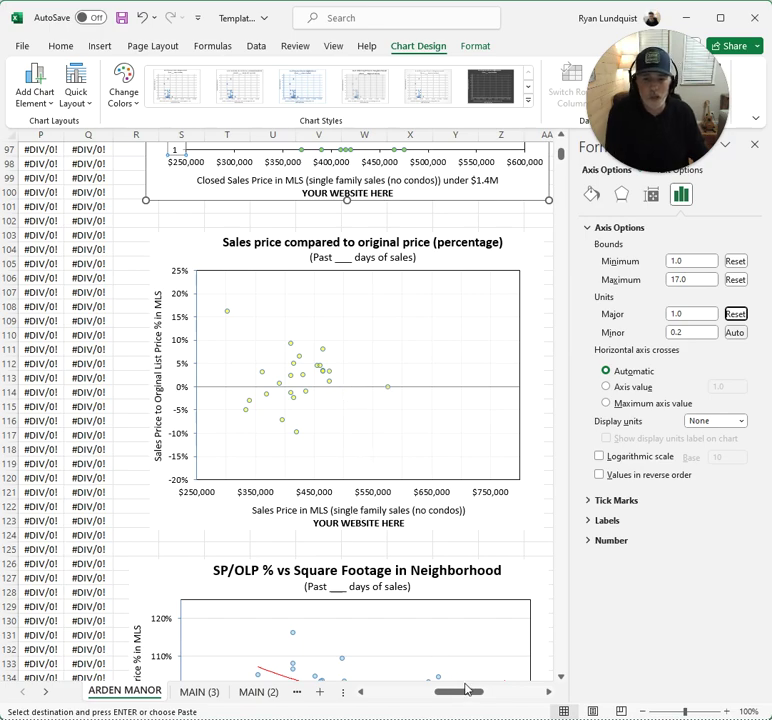
drag(462, 692, 510, 686)
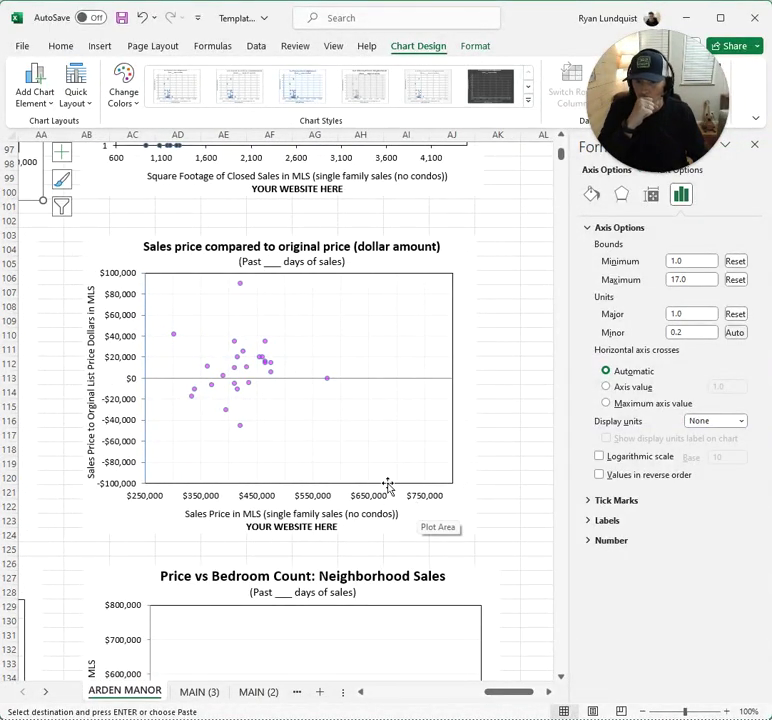
click(310, 500)
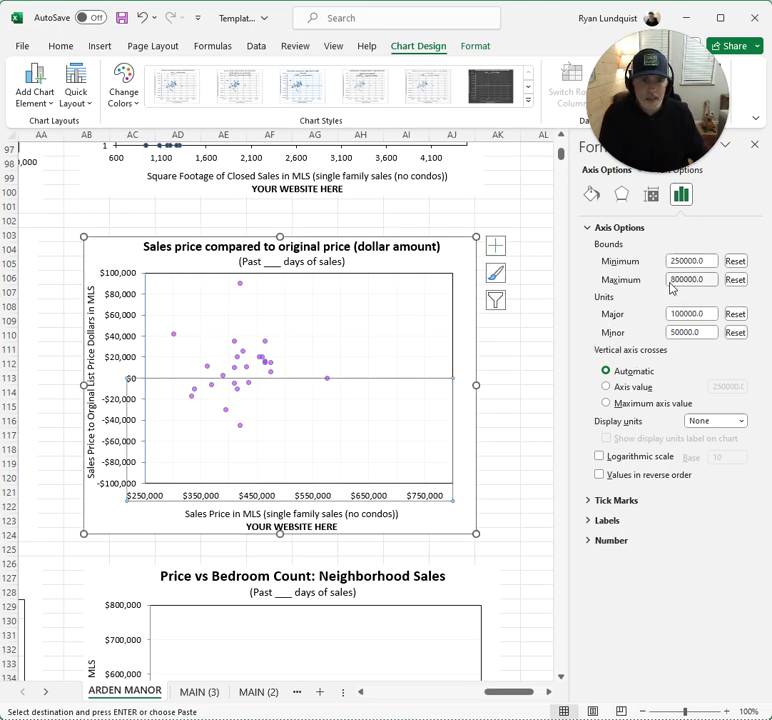
drag(676, 283, 650, 316)
text(6)
key(Tab)
key(Tab)
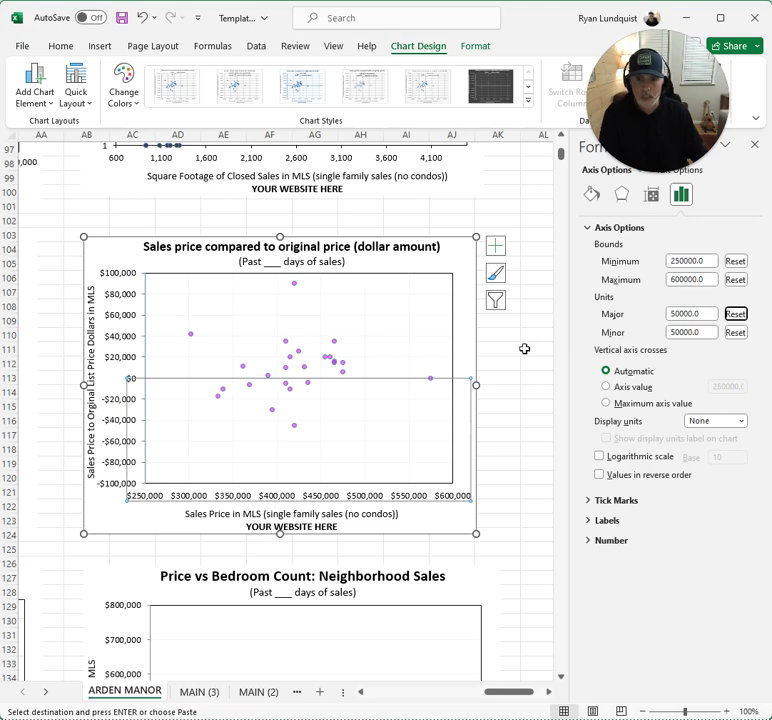
click(496, 419)
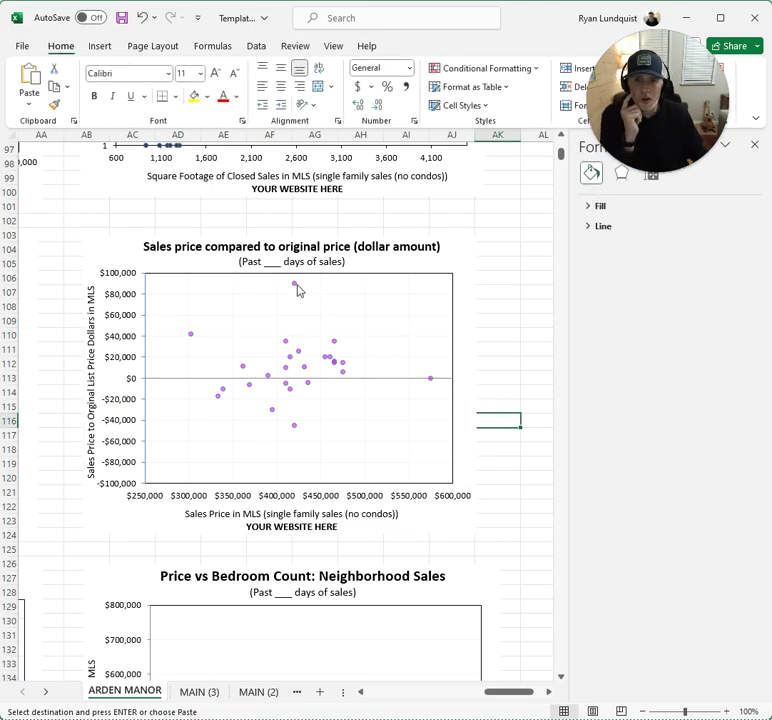
Examine the highest and lowest points on the dollar-amount chart, along with the price and PSF versus bedroom count charts
mouse_move(296, 287)
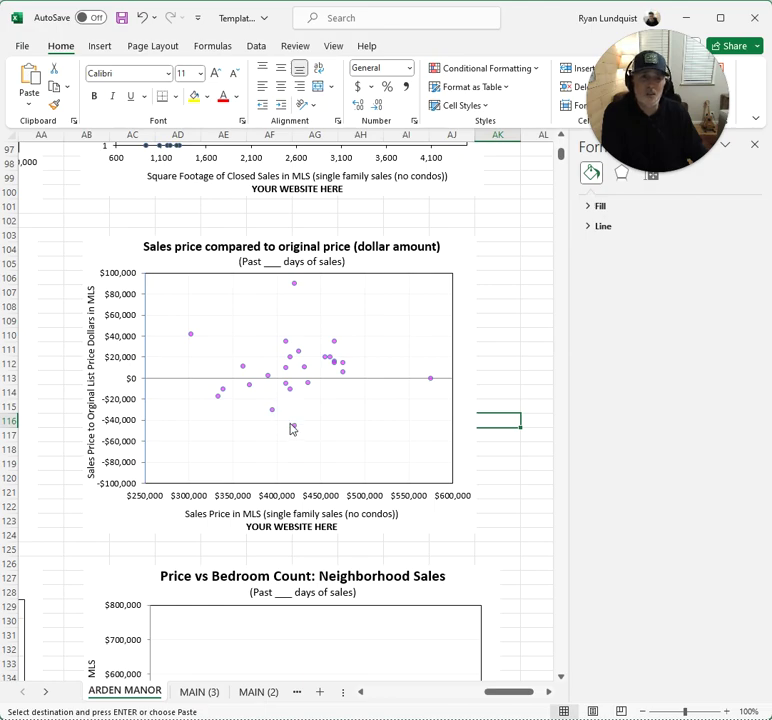
mouse_move(295, 430)
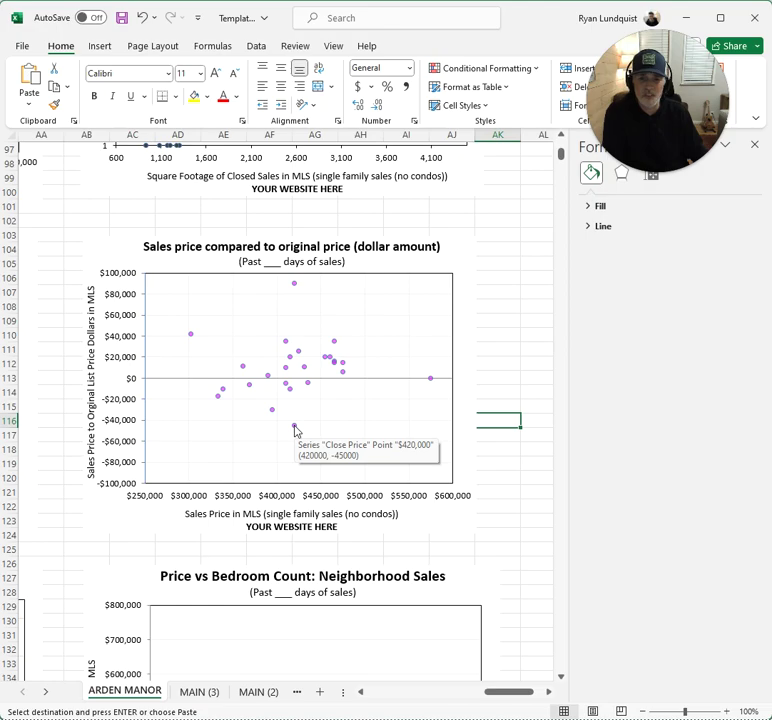
scroll(344, 408, down, 4)
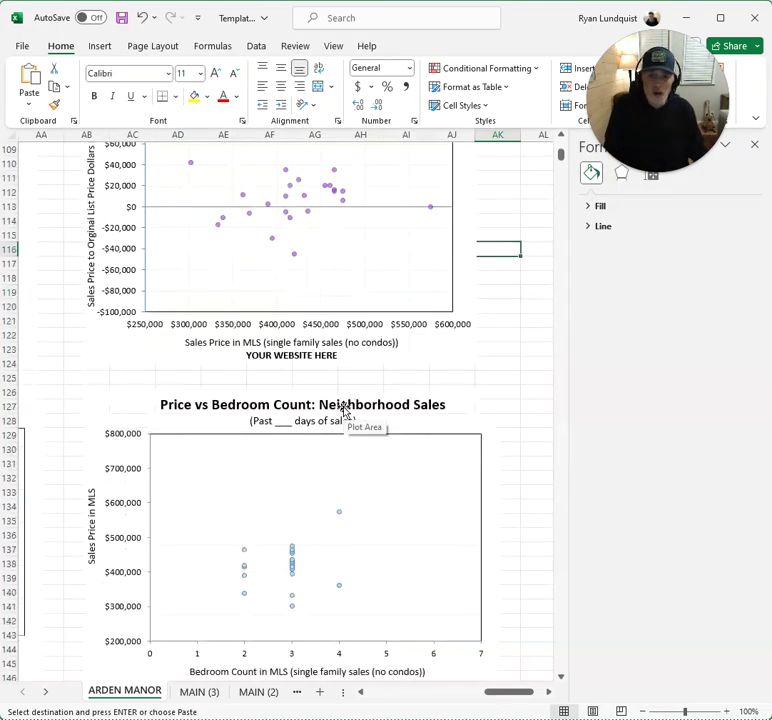
scroll(344, 408, down, 3)
scroll(344, 412, down, 1)
mouse_move(341, 417)
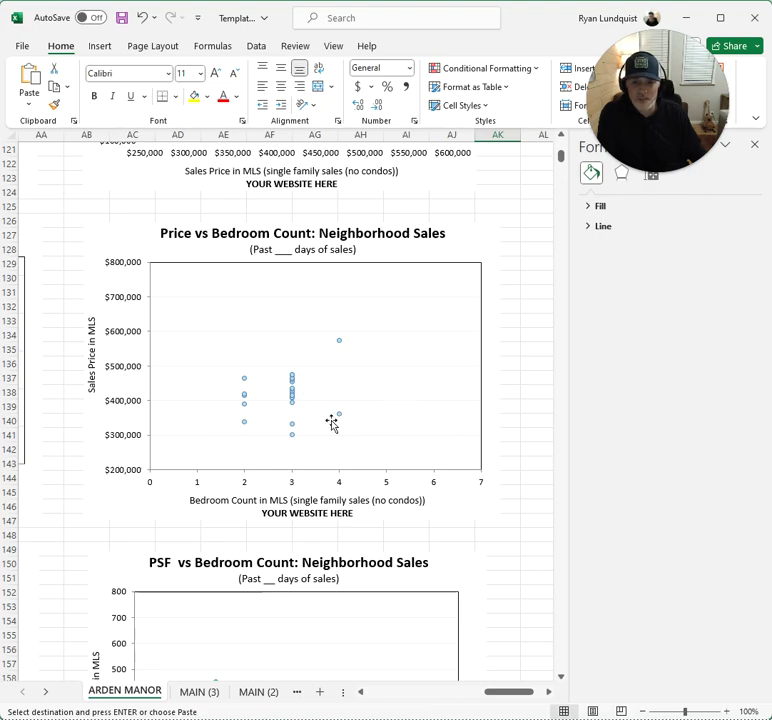
scroll(357, 371, down, 2)
scroll(357, 371, down, 5)
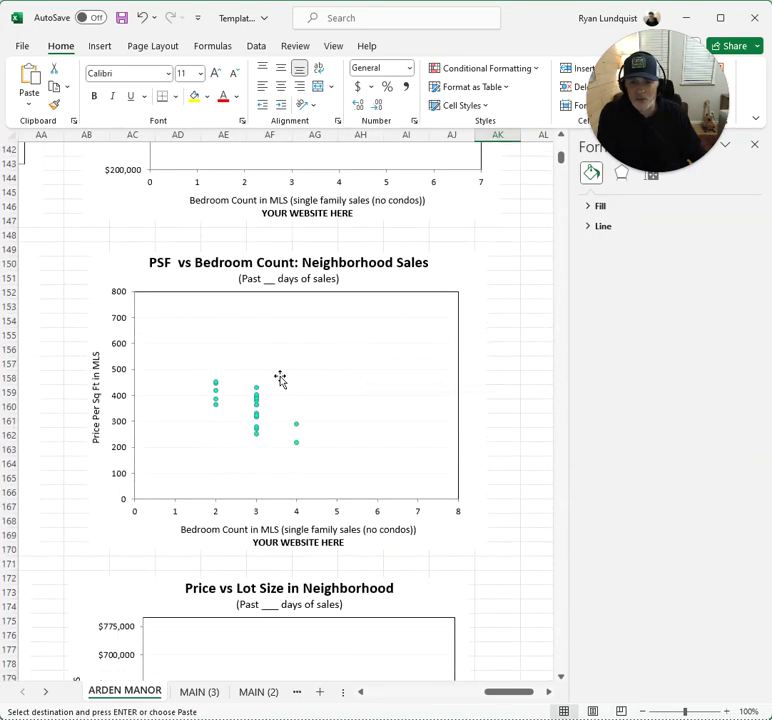
Review the SP/OLP % charts by square footage and price, and the Price vs Year Built chart
drag(524, 696, 479, 697)
scroll(503, 631, up, 7)
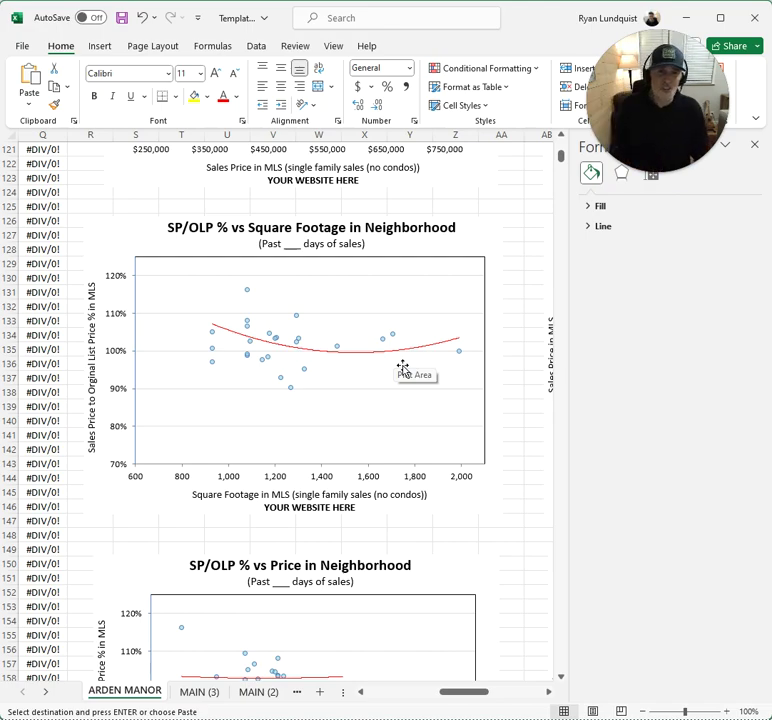
scroll(402, 368, down, 7)
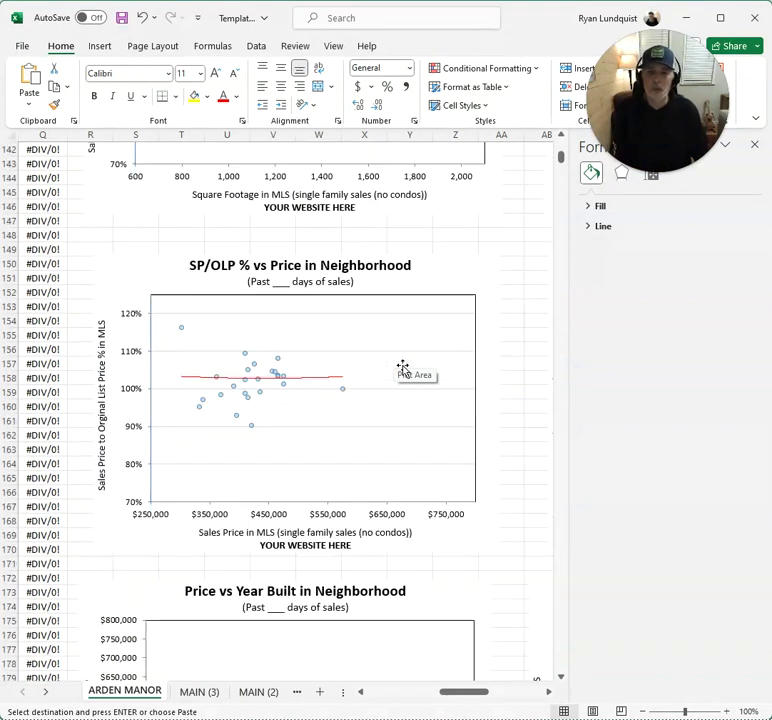
scroll(336, 371, down, 9)
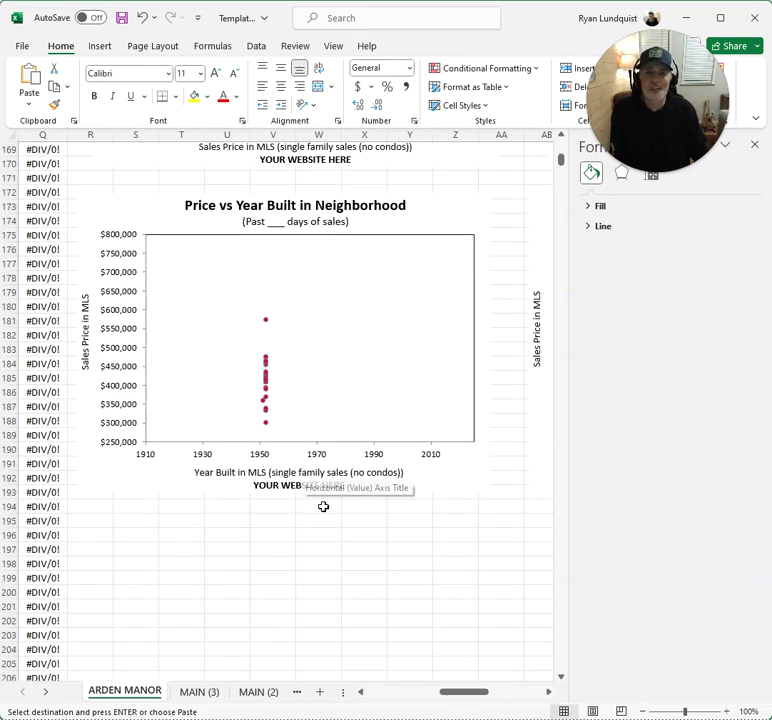
Return to the first charts of the ARDEN MANOR sheet and save the workbook
drag(461, 694, 500, 690)
scroll(379, 432, up, 20)
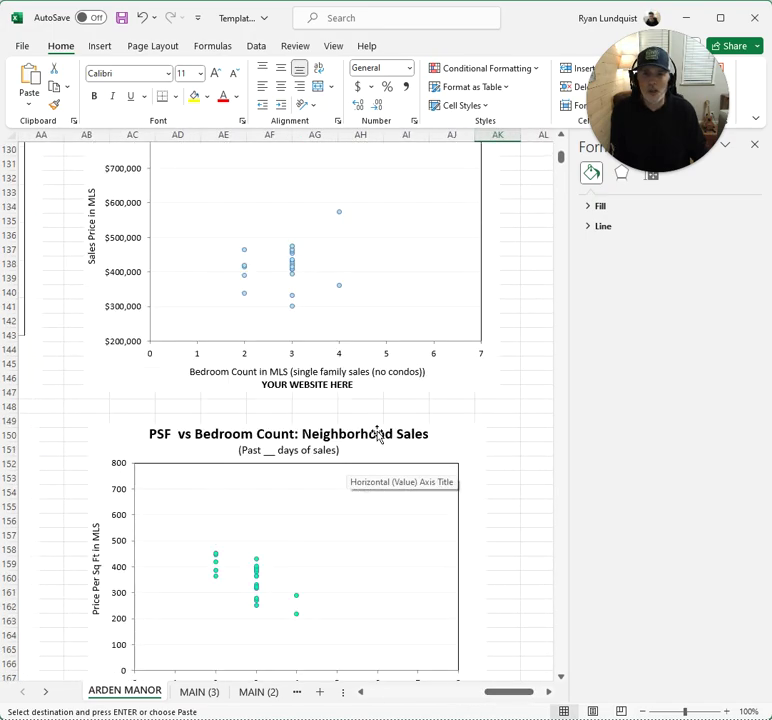
scroll(372, 418, up, 20)
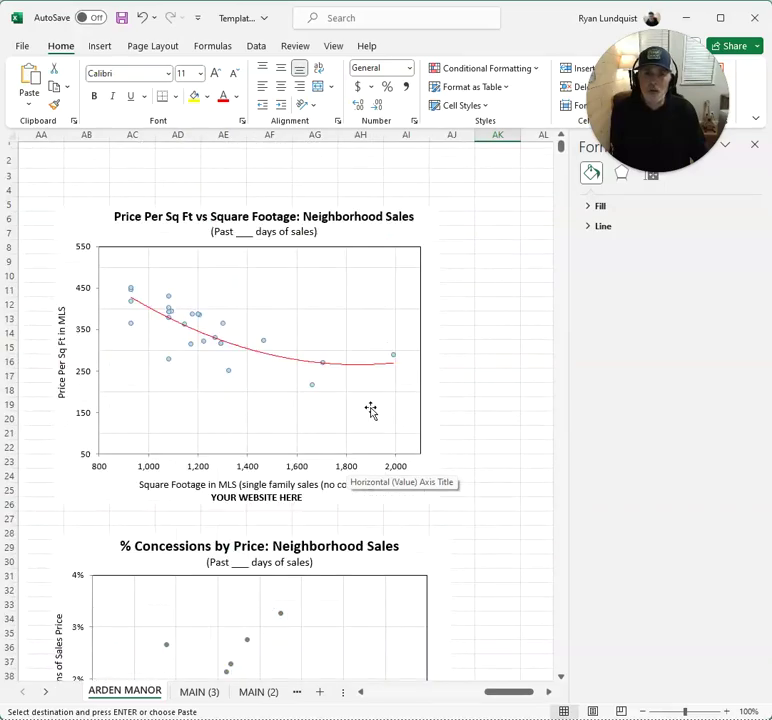
click(121, 18)
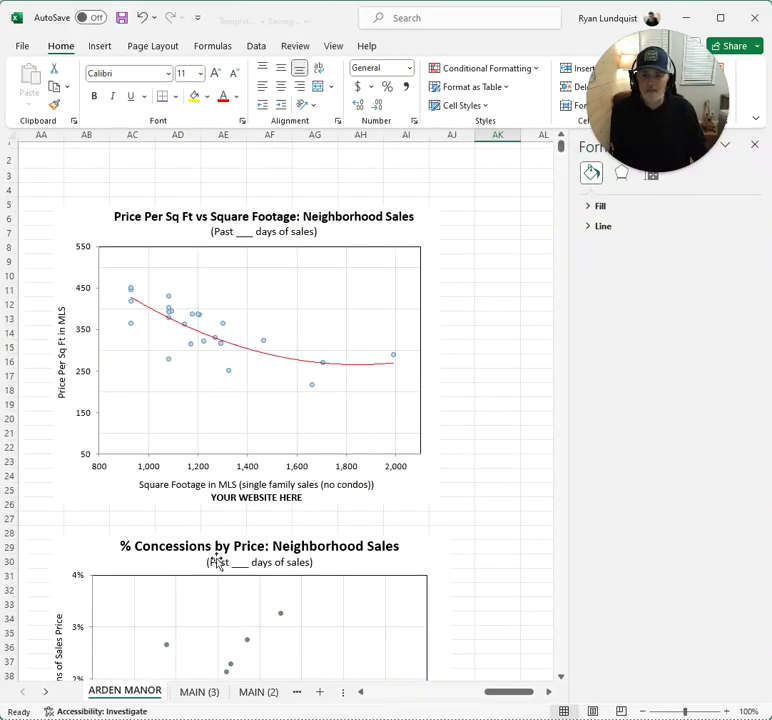
Rename the blank template sheet MAIN (3) as FOLSOM, with its data columns in view
click(199, 692)
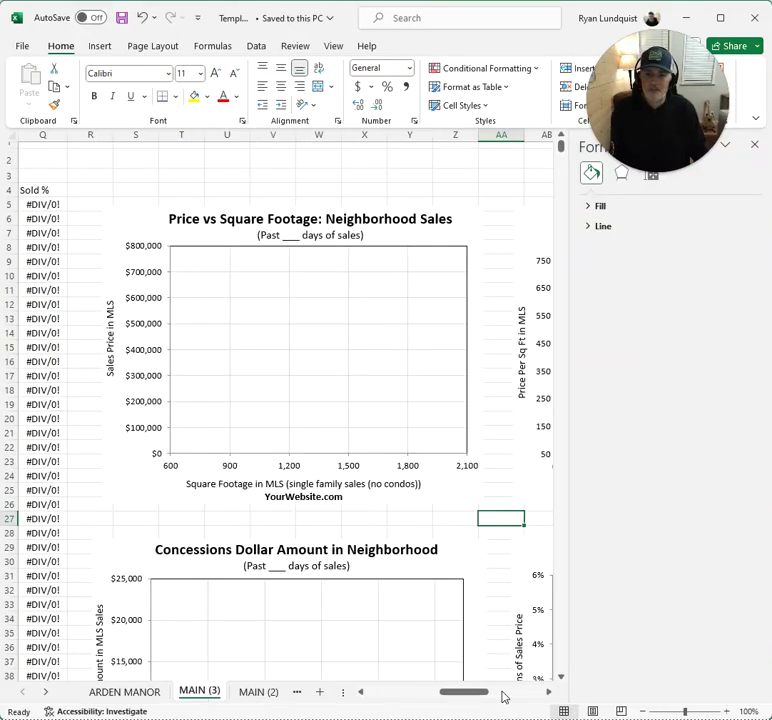
drag(481, 692, 398, 703)
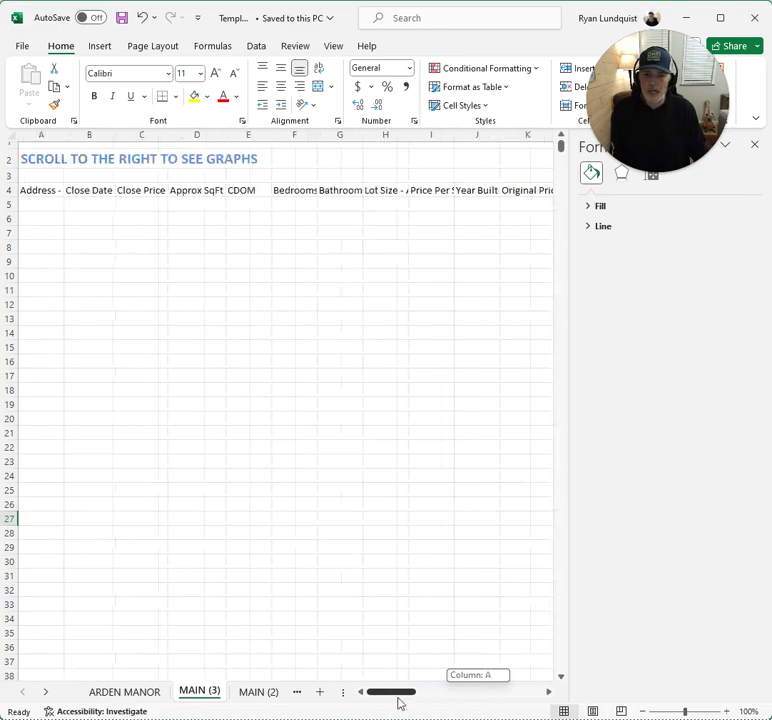
double_click(199, 691)
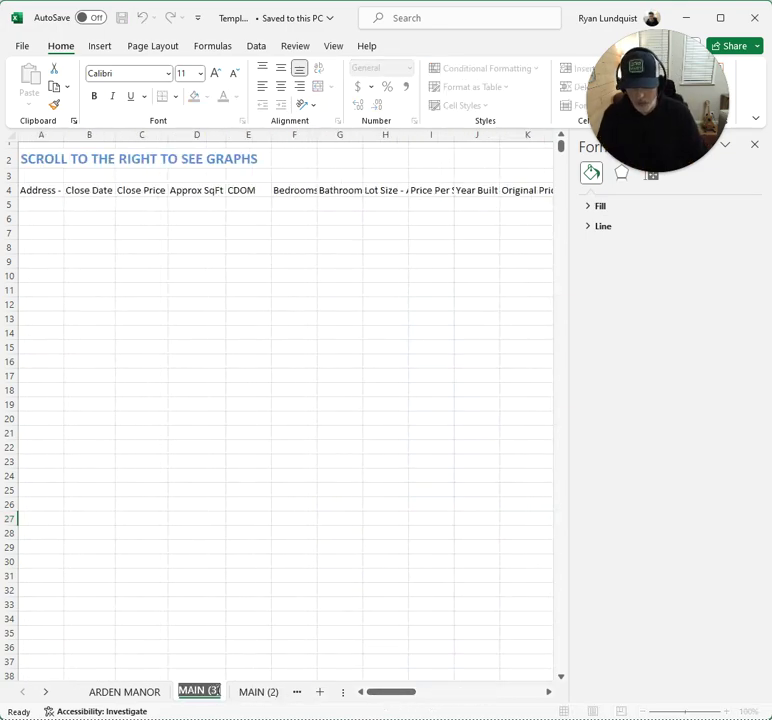
text(FOLSOM)
click(204, 617)
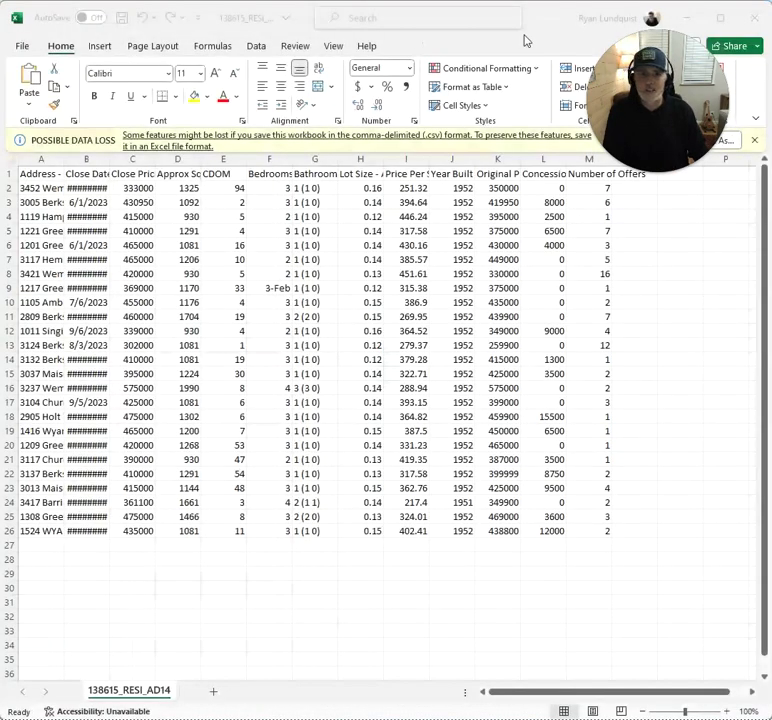
Close the exported 138615_RESI_AD14 CSV file and return to the MLS export page in the browser
key(ctrl+a)
click(752, 17)
click(694, 387)
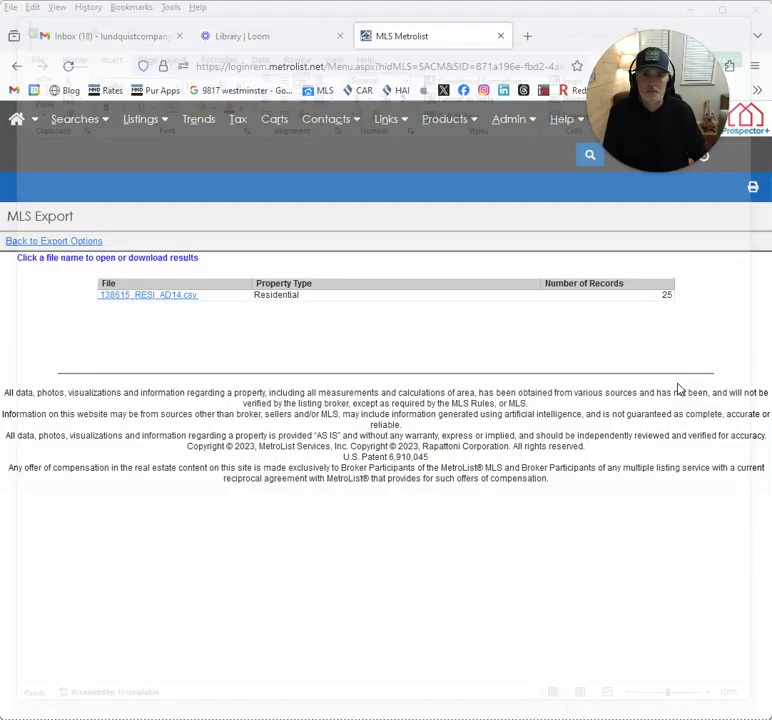
Open the saved MLS search "000 - Region Listing" for editing
mouse_move(75, 119)
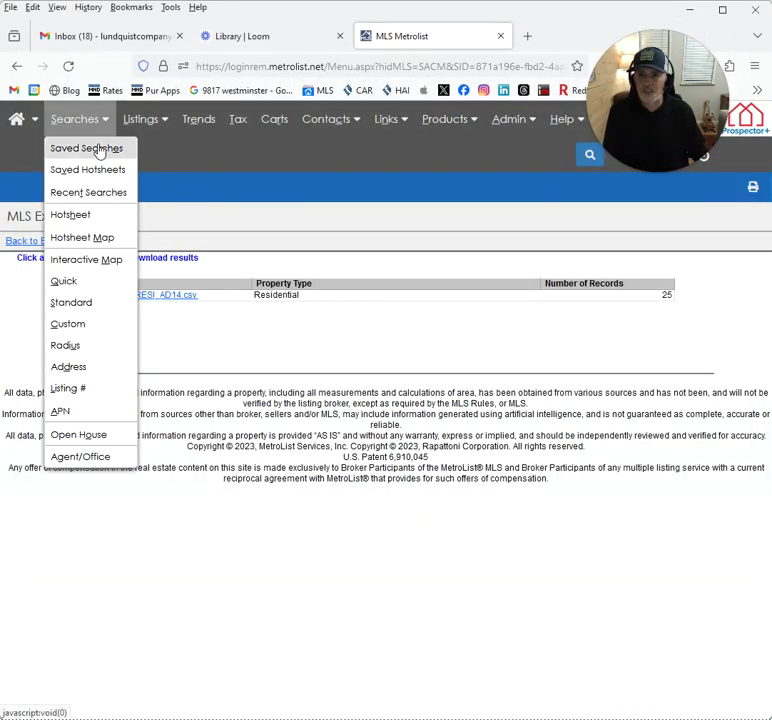
click(100, 148)
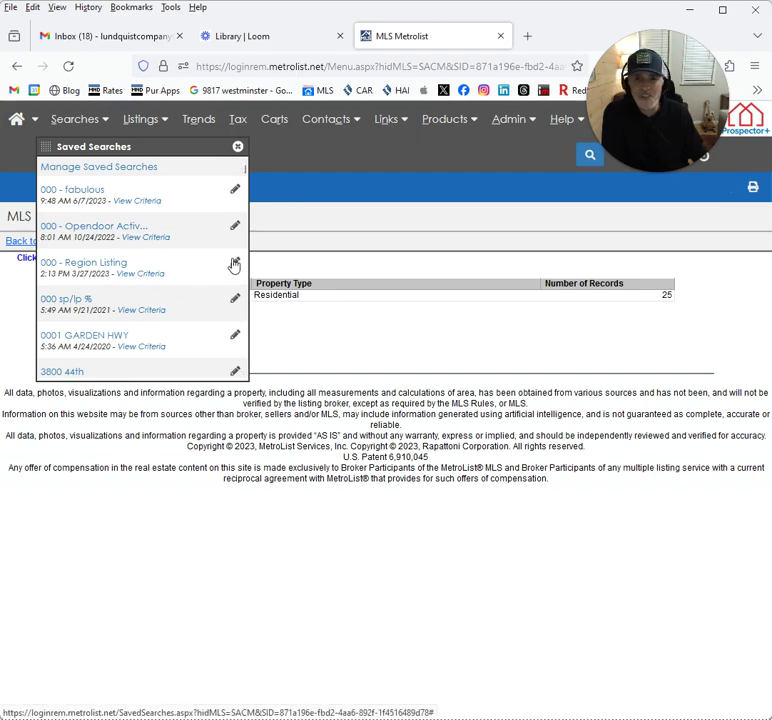
click(234, 263)
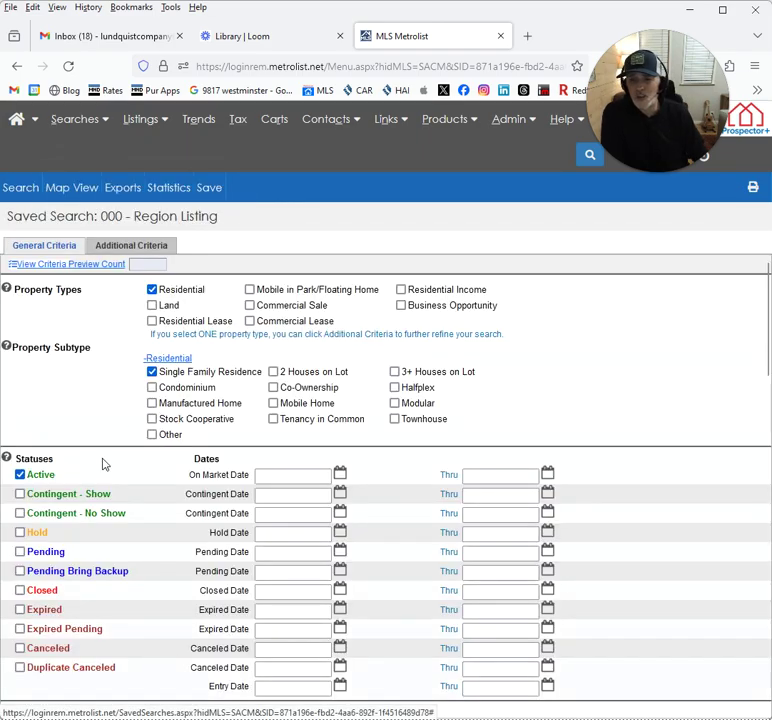
Restrict the search to Closed status only, with closed dates starting from 09/12/23
click(50, 594)
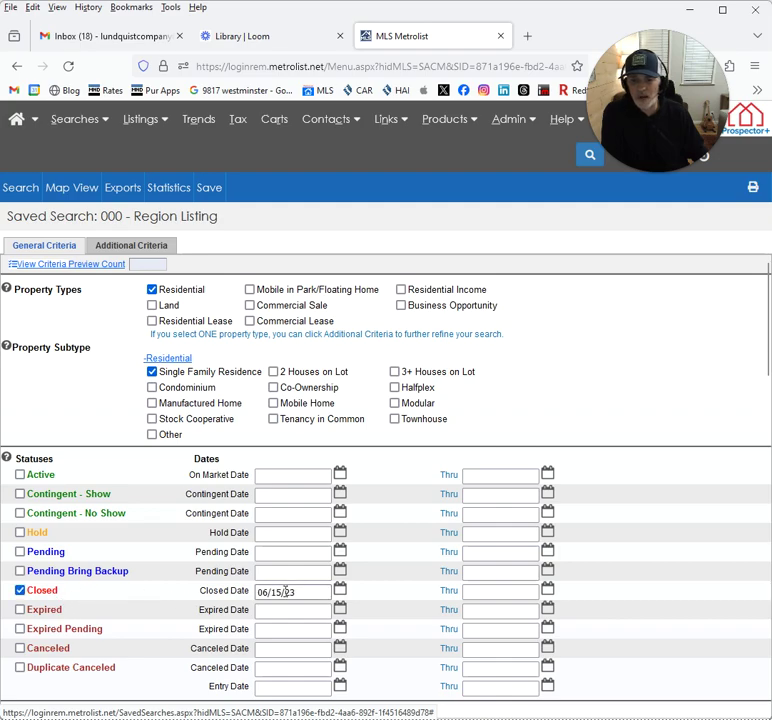
text(9/)
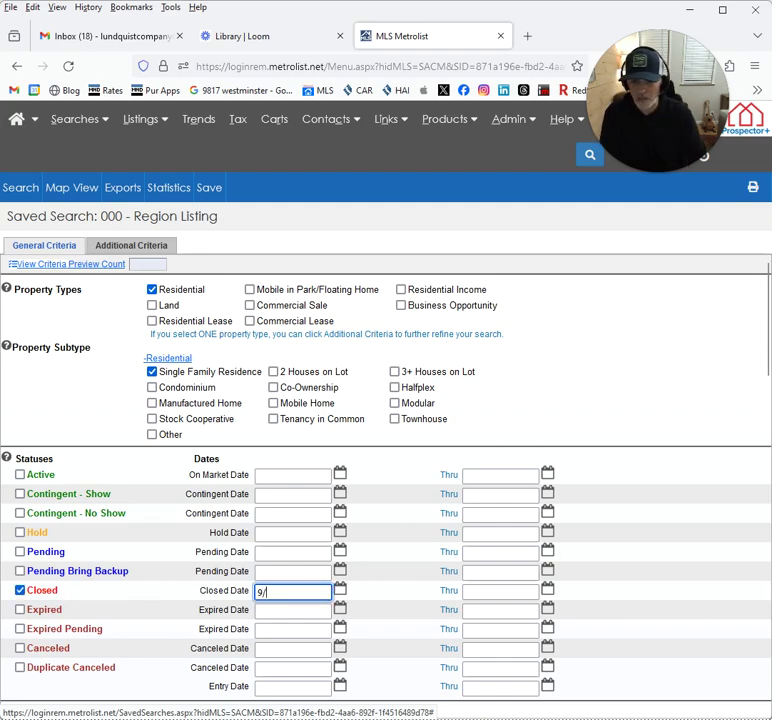
text(12/23)
key(Tab)
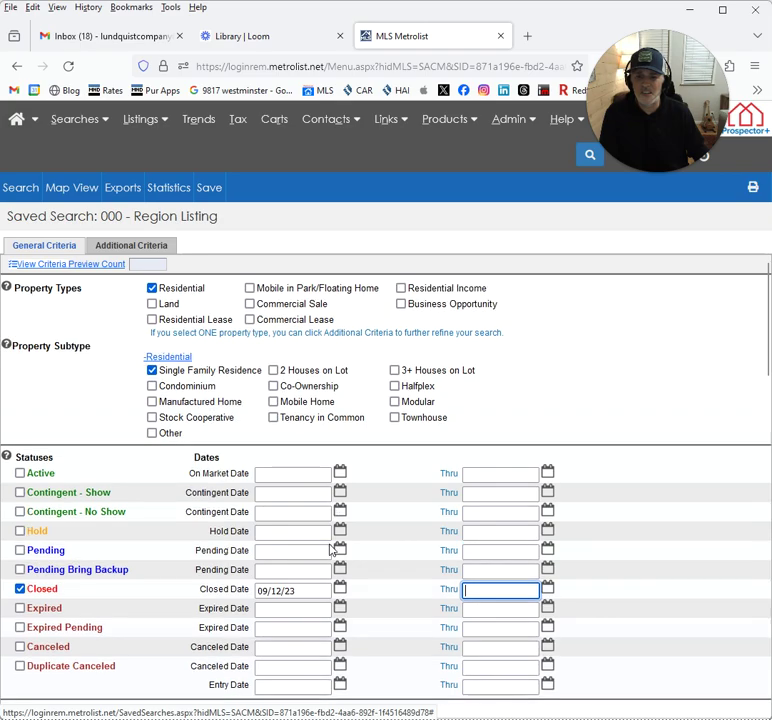
Add Folsom as the city in the search criteria and preview the number of matching listings
scroll(265, 571, down, 10)
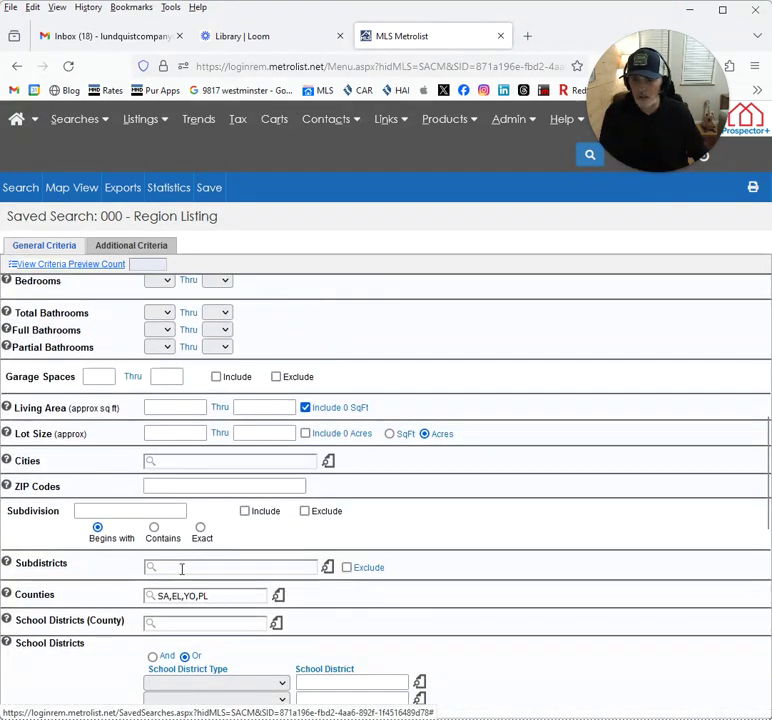
click(156, 462)
text(FOLSOM)
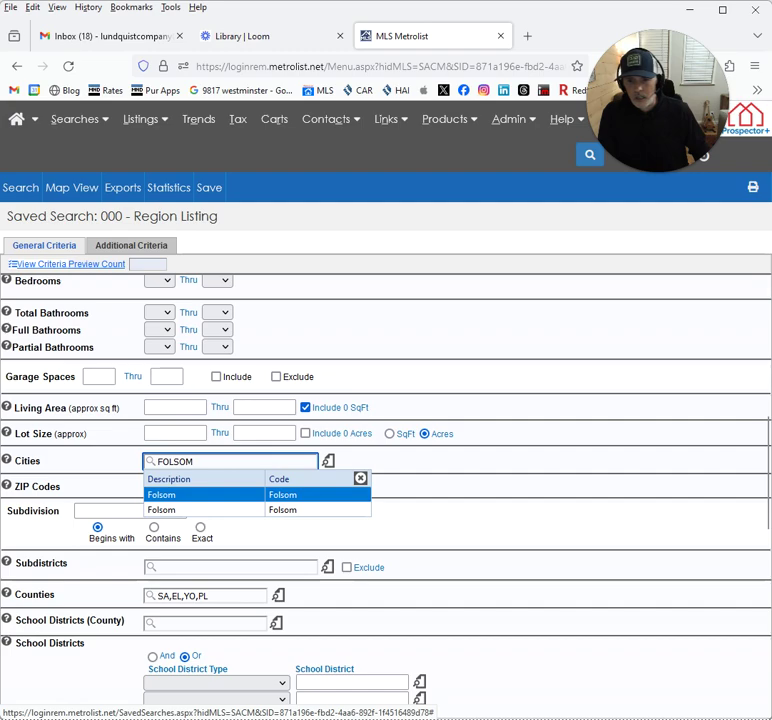
click(179, 495)
click(98, 266)
scroll(107, 365, up, 8)
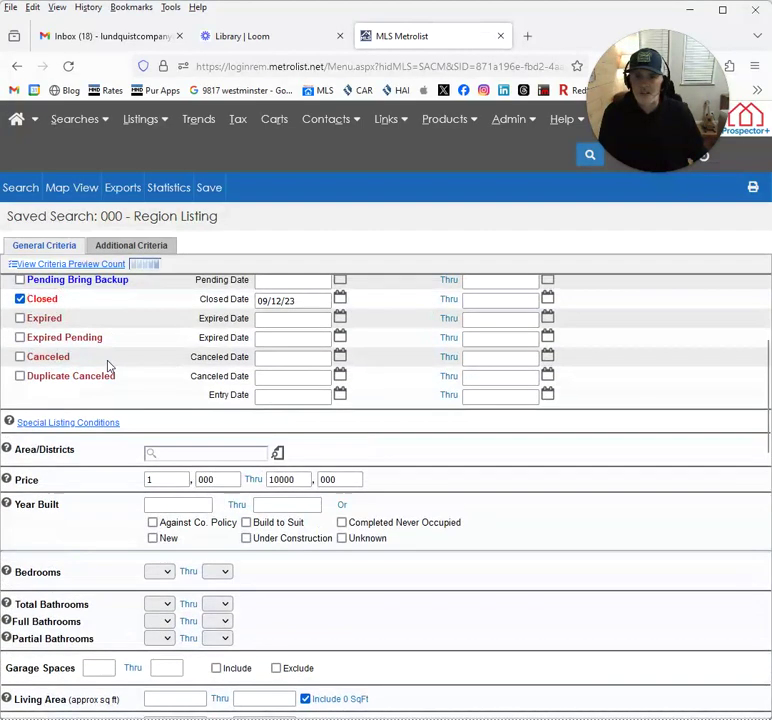
Export the matching Folsom listings using the IT'S MY EXPORT listing export option
click(122, 204)
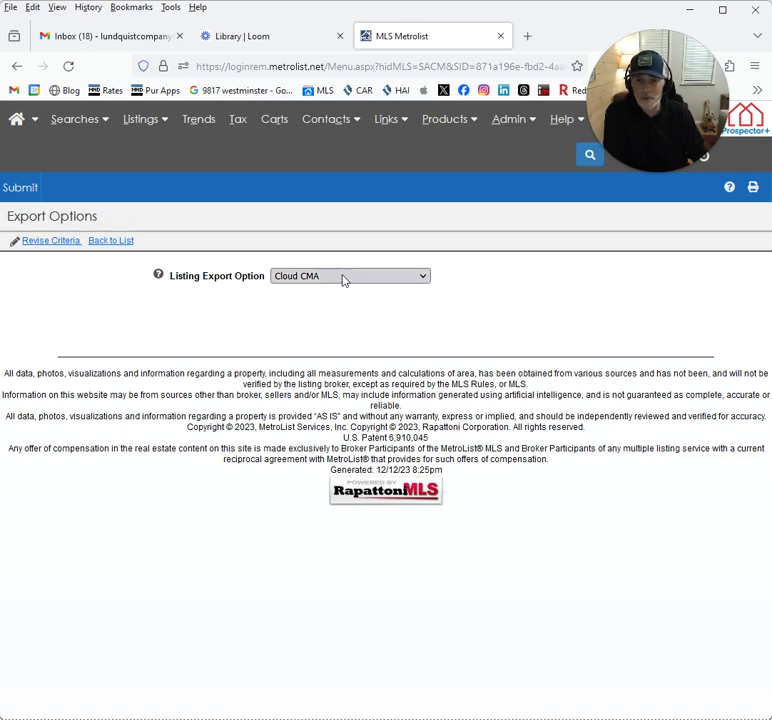
click(343, 277)
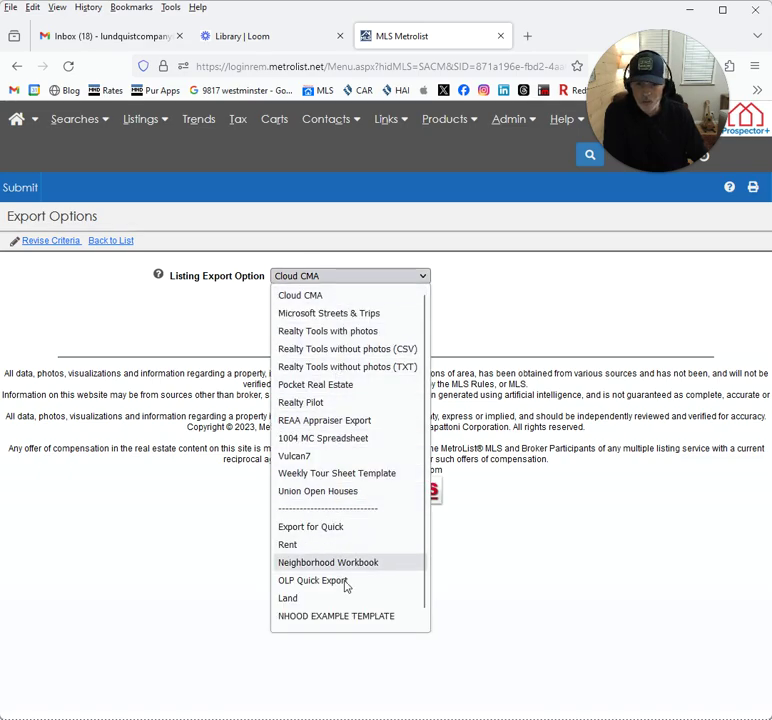
scroll(350, 590, down, 1)
click(332, 621)
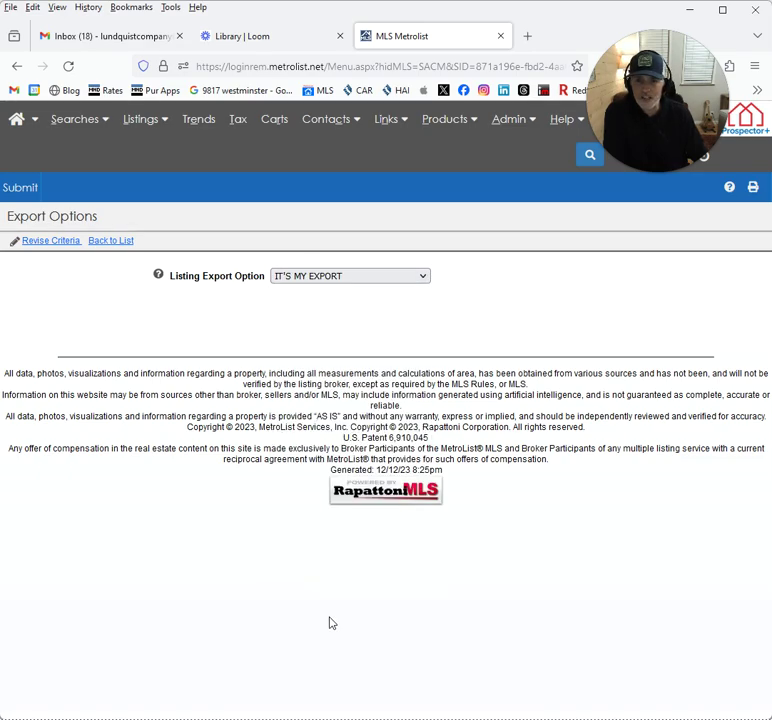
click(35, 197)
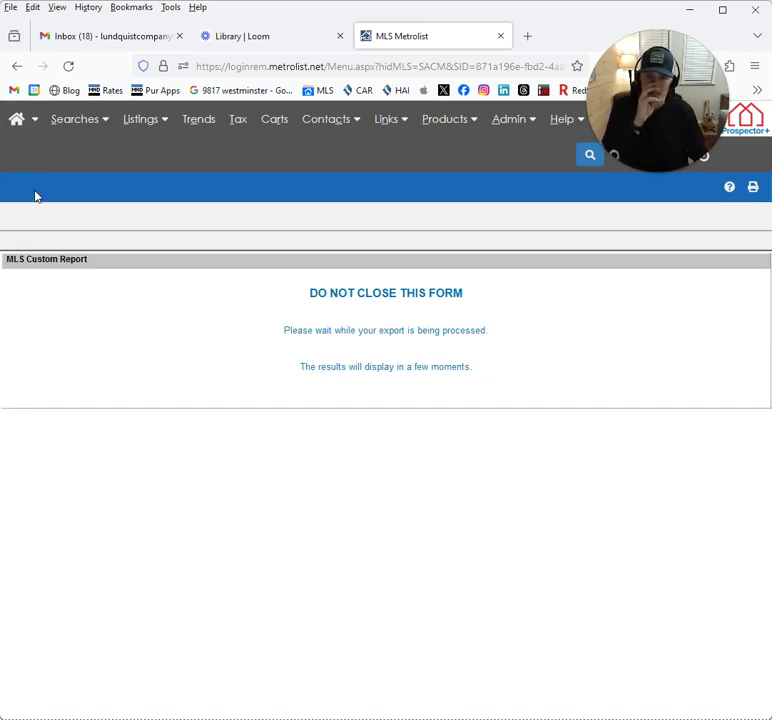
Download the export results and open the new 138615_RESI_A984.csv file in Excel
click(177, 298)
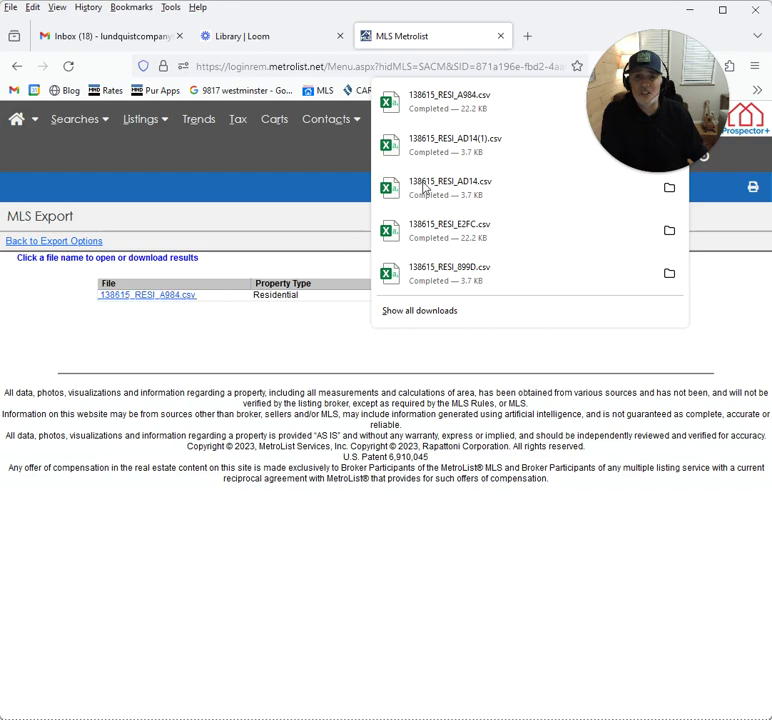
click(474, 113)
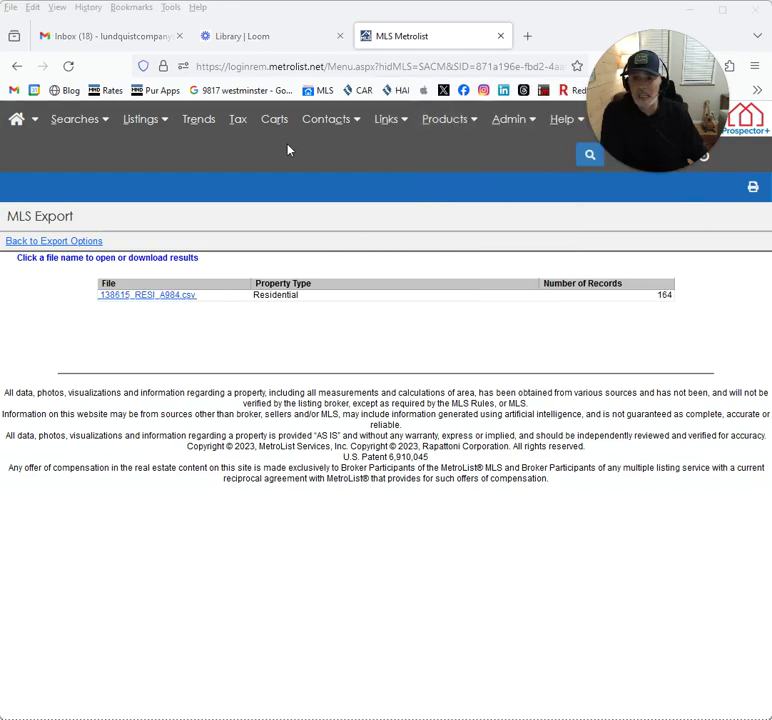
mouse_move(140, 119)
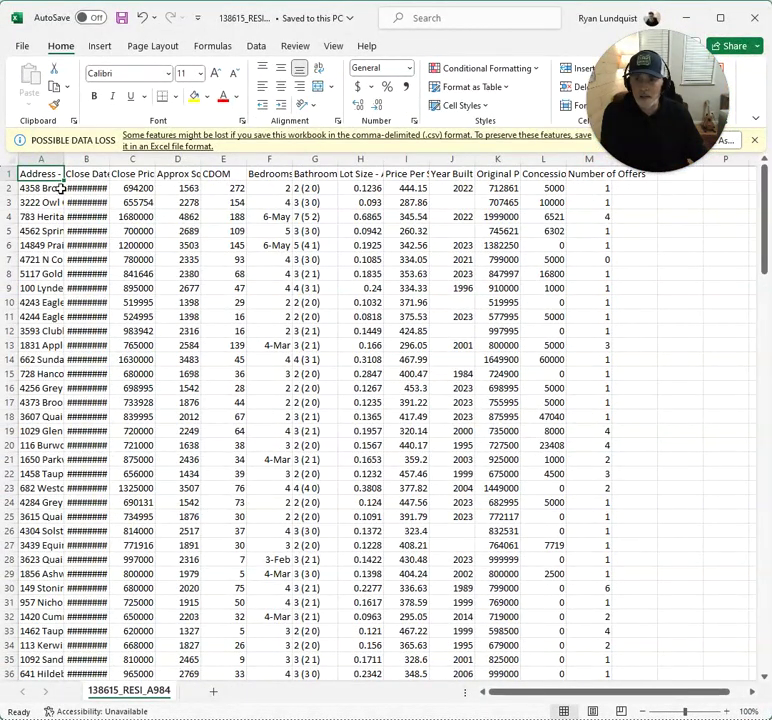
Copy all the exported sales rows below the header, from Address through Number of Offers
drag(50, 188, 591, 186)
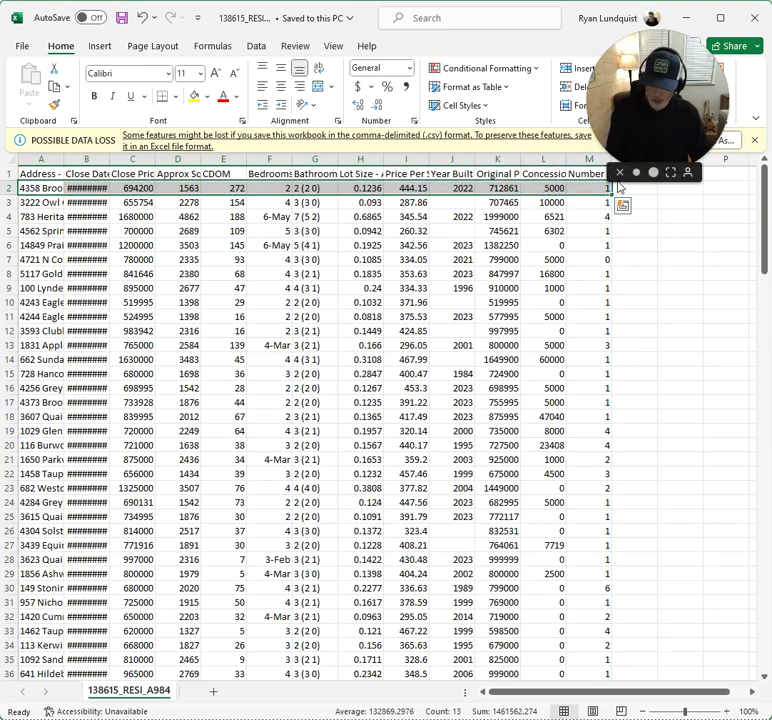
key(ctrl+shift+Down)
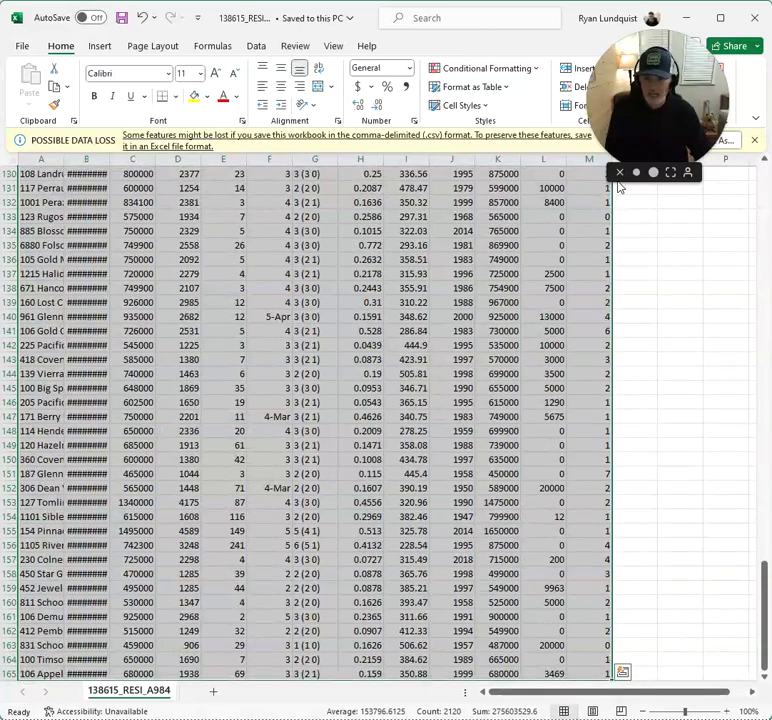
key(ctrl+c)
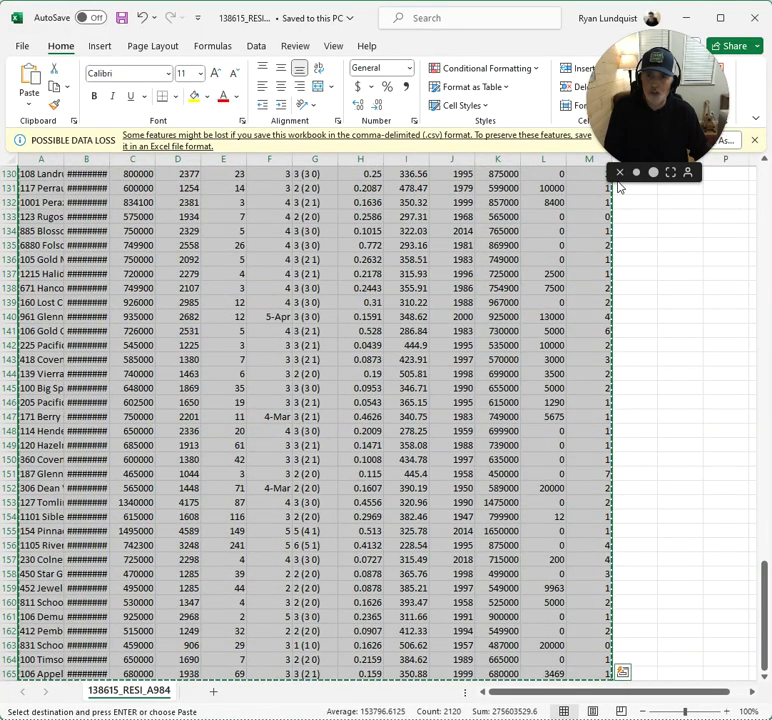
Paste the copied sales into the template workbook's FOLSOM sheet starting at cell A5, and close the Format Shape pane
key(alt+Tab)
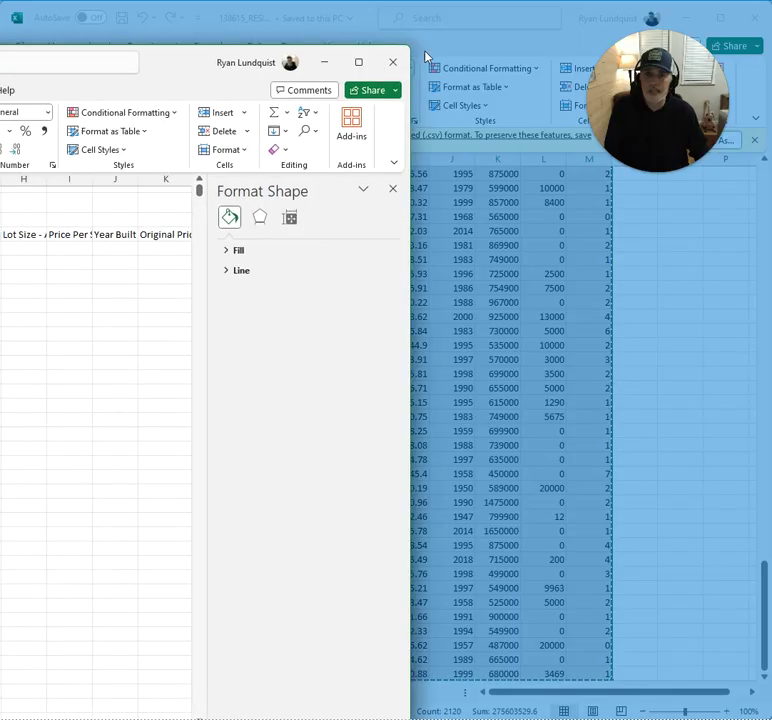
click(430, 272)
click(435, 257)
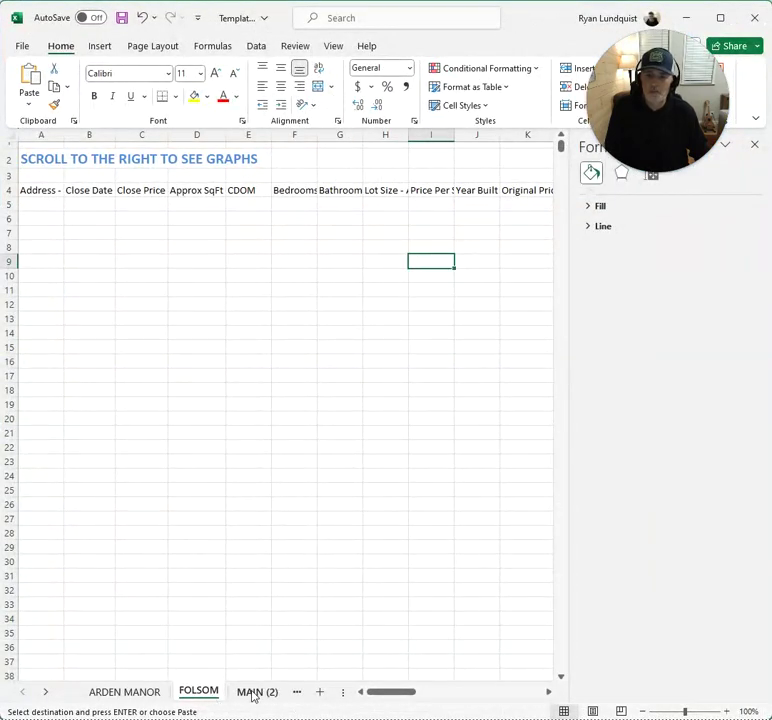
click(41, 203)
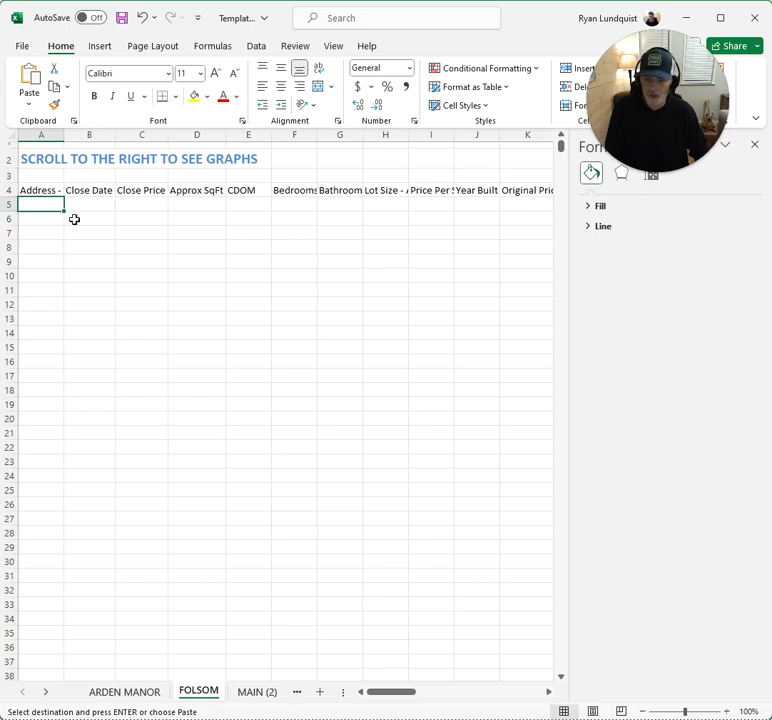
key(ctrl+v)
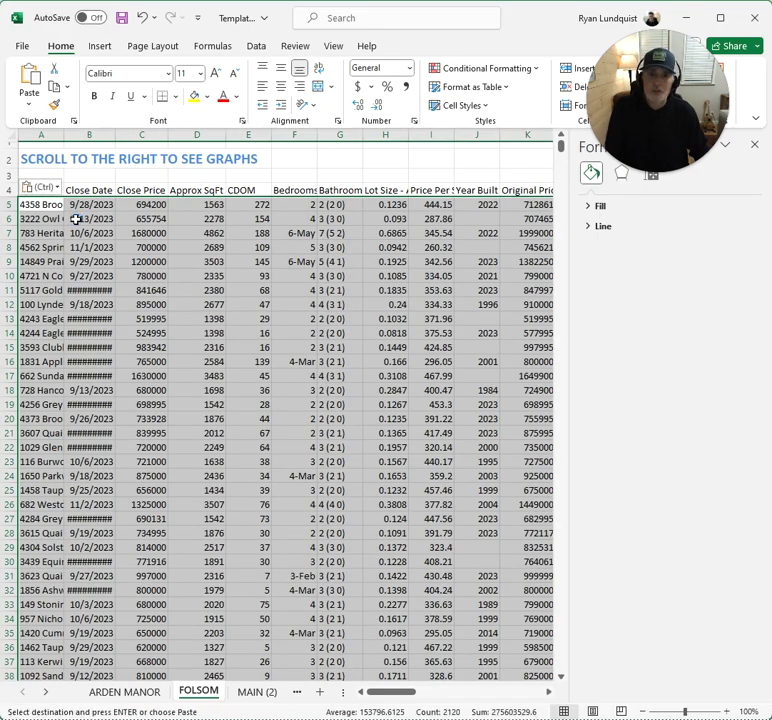
click(757, 146)
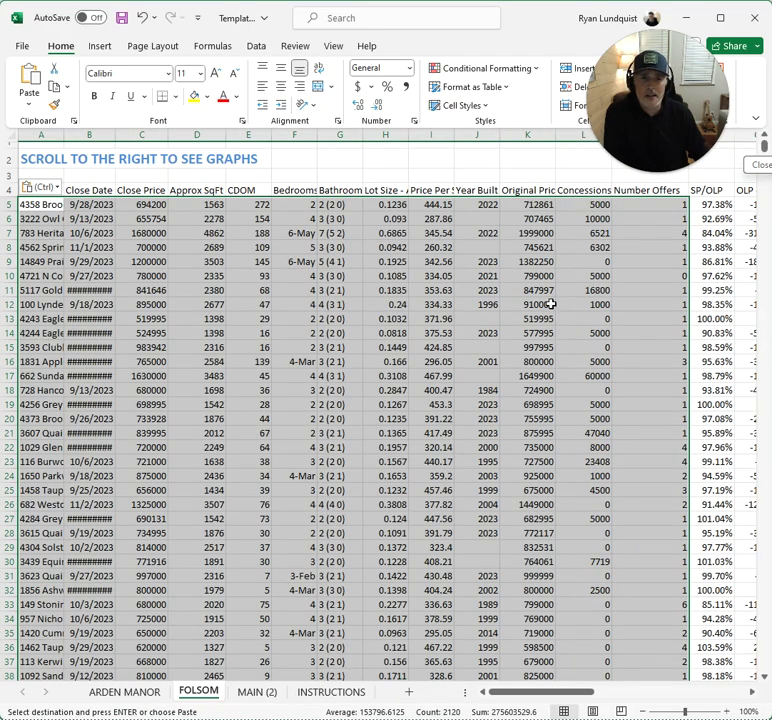
Look through the pasted Folsom sales rows, including the Concessions column
scroll(527, 308, down, 8)
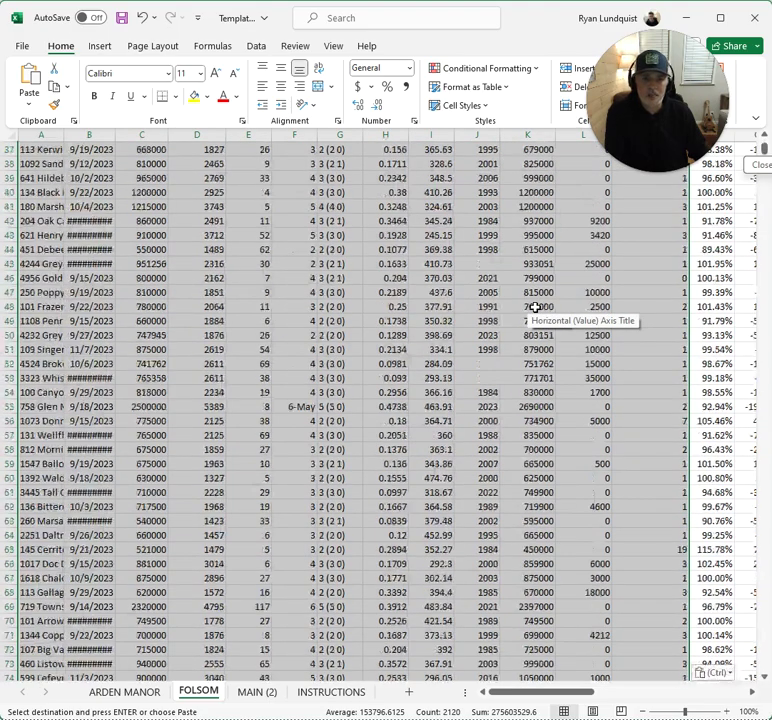
scroll(535, 308, up, 9)
click(598, 291)
text(16800)
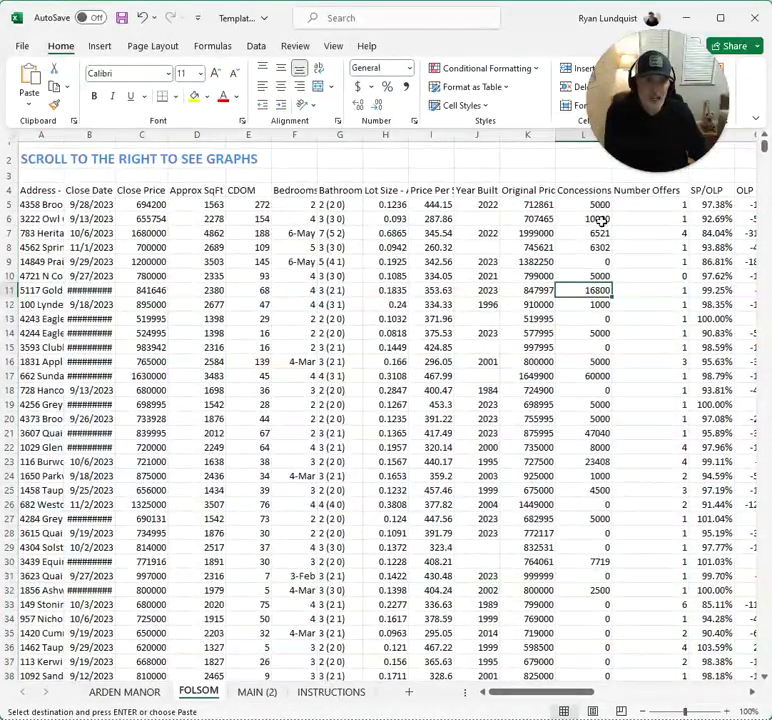
scroll(602, 320, down, 2)
scroll(600, 320, down, 7)
scroll(596, 320, up, 9)
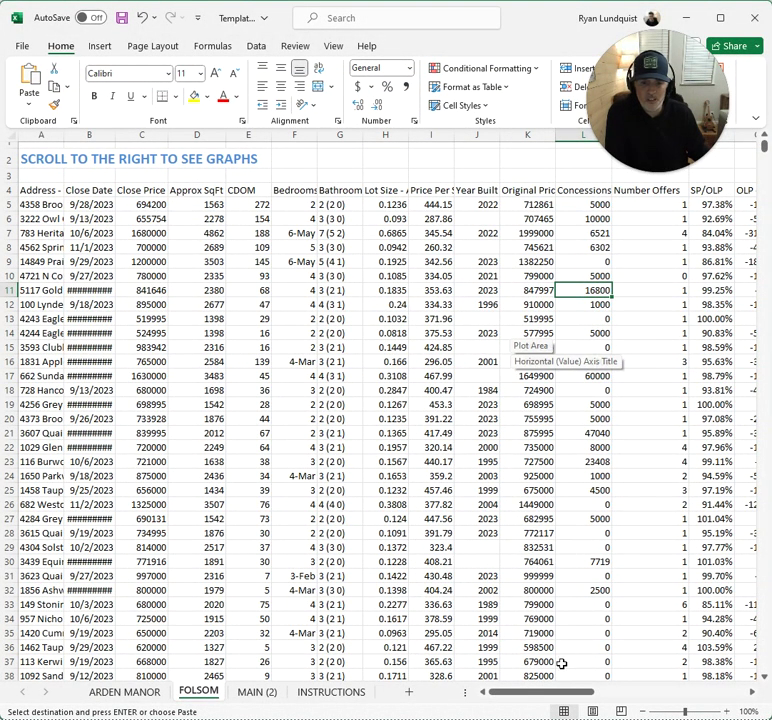
Replace "Neighborhood" with "Folsom" in the title of the Price vs Square Footage chart on the FOLSOM sheet
drag(557, 695, 663, 682)
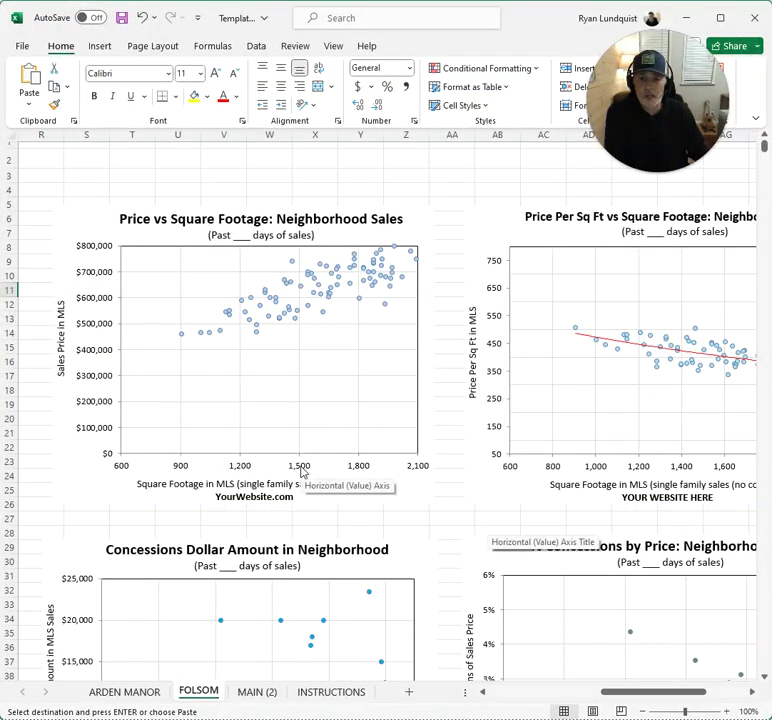
click(288, 221)
drag(278, 219, 368, 219)
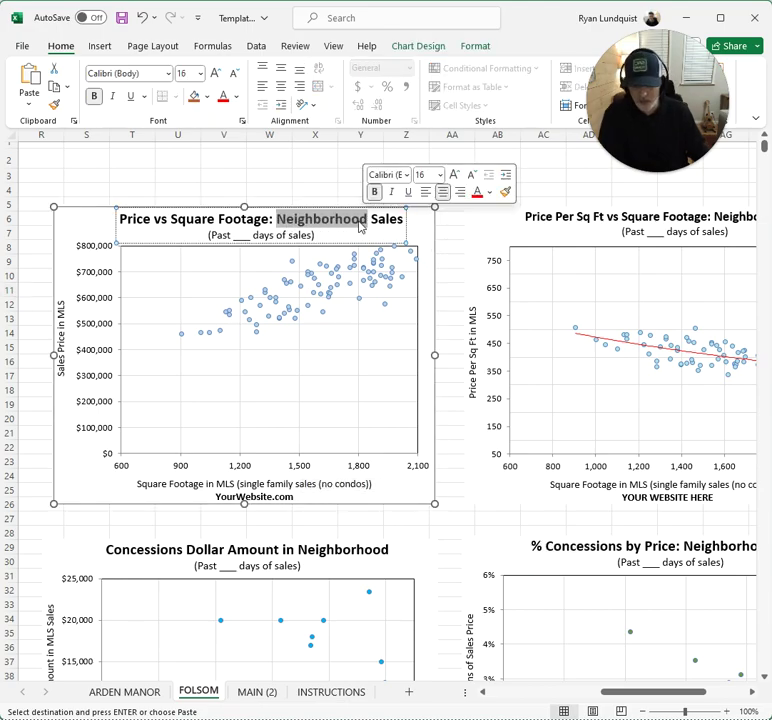
text(fOLSO)
key(BackSpace)
key(BackSpace)
key(BackSpace)
key(BackSpace)
key(BackSpace)
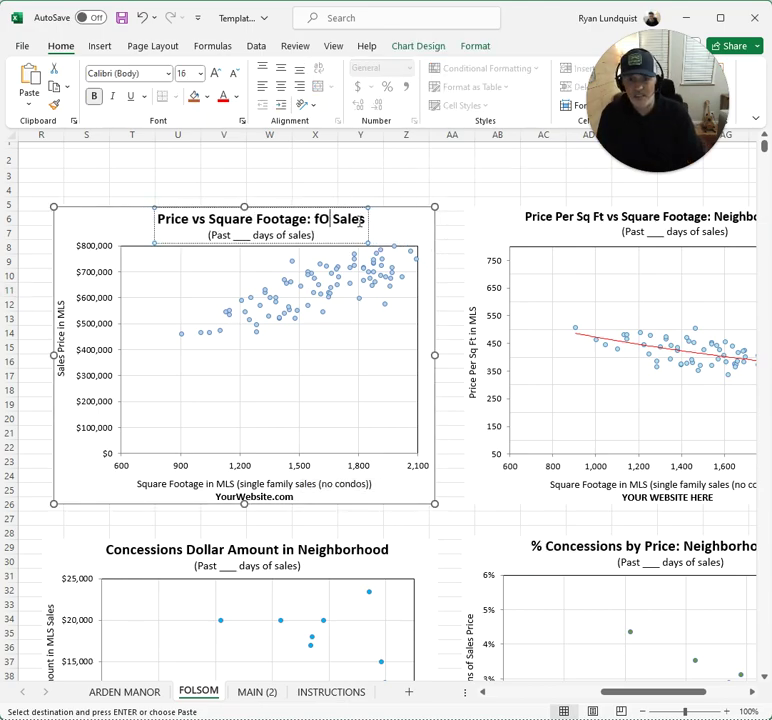
text(Folsom)
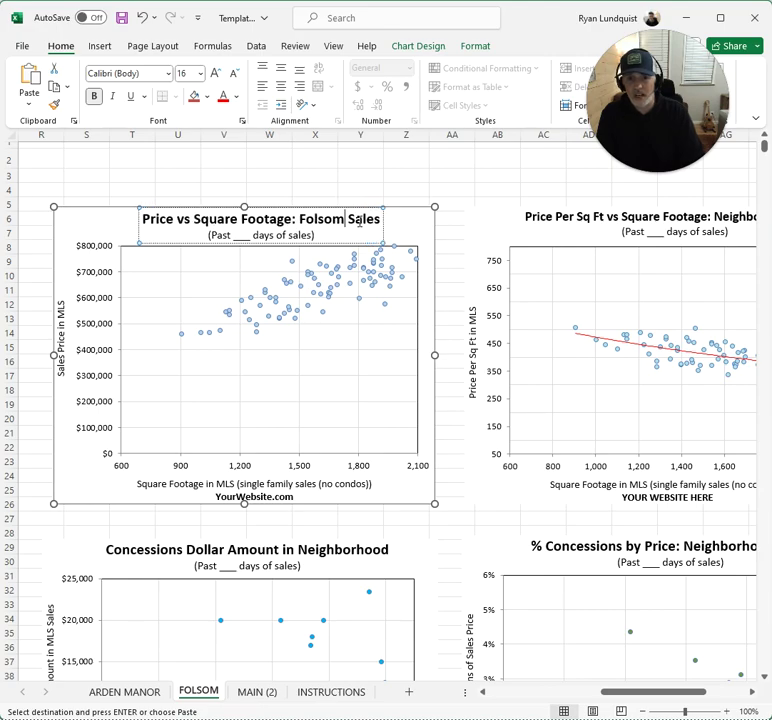
Fill in the blank in the Price vs Square Footage chart's subtitle so it reads "(Past 180 days of sales)"
double_click(250, 237)
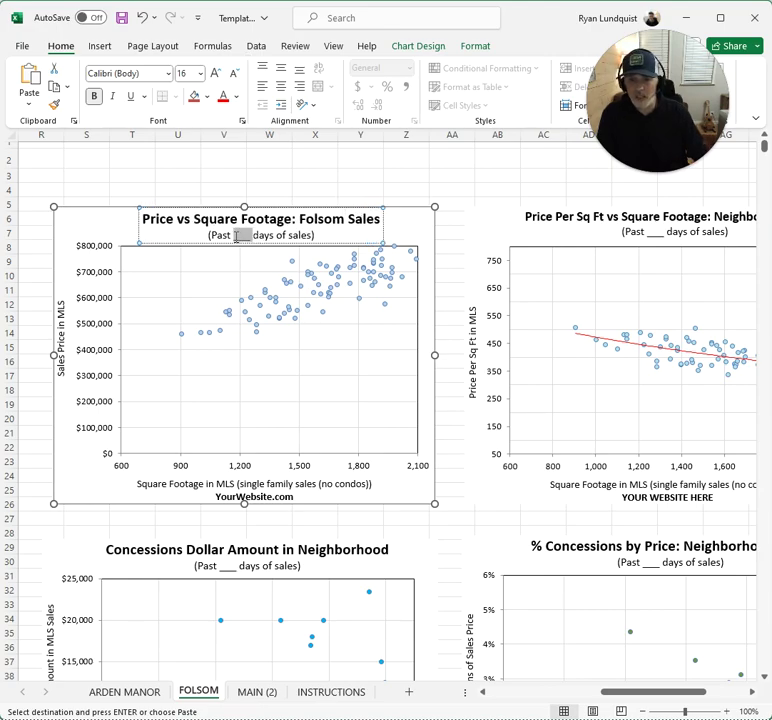
key(BackSpace)
text(180)
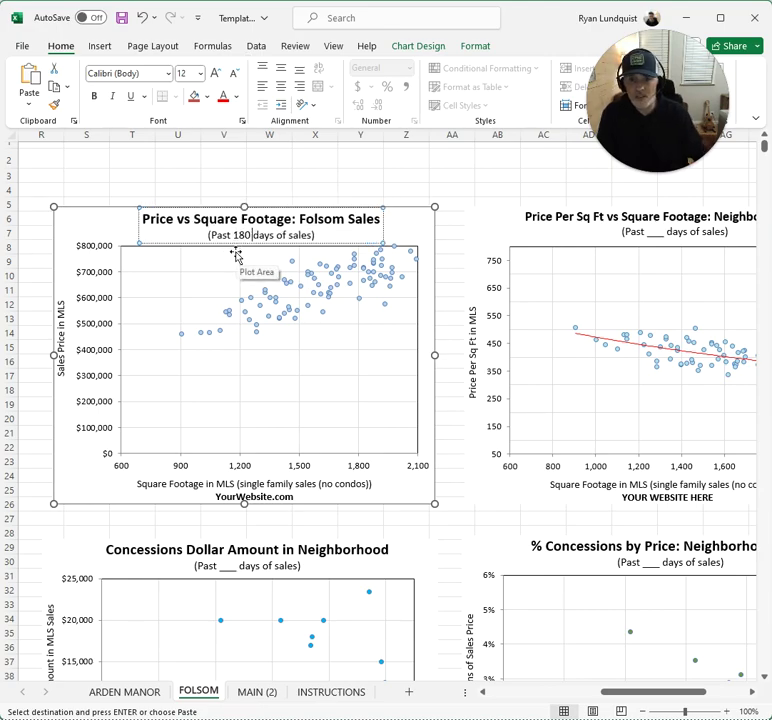
click(391, 224)
click(358, 223)
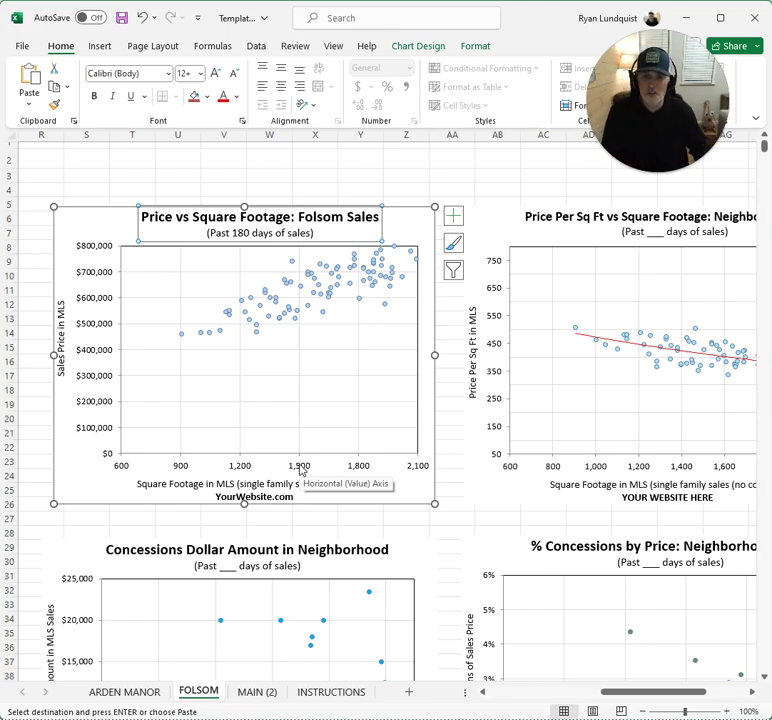
Set the square footage axis of the Price vs Square Footage chart to a maximum of 4700 and a minimum of 800
double_click(300, 467)
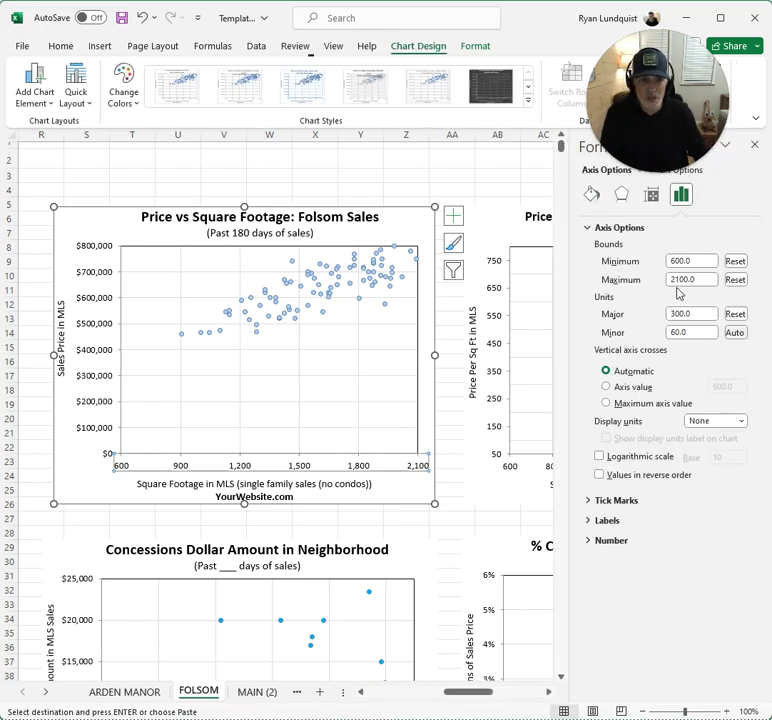
click(684, 279)
text(4)
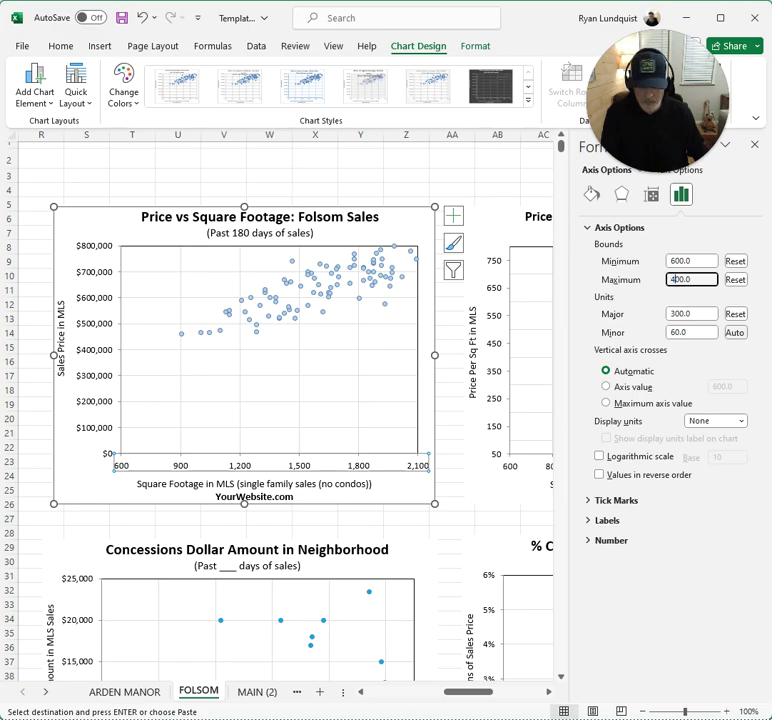
text(7)
key(Tab)
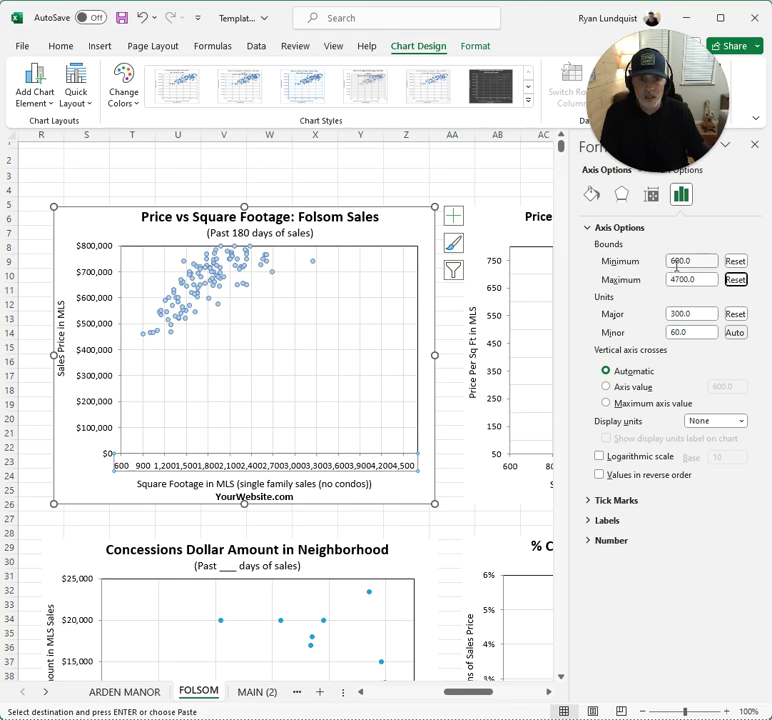
drag(676, 263, 650, 268)
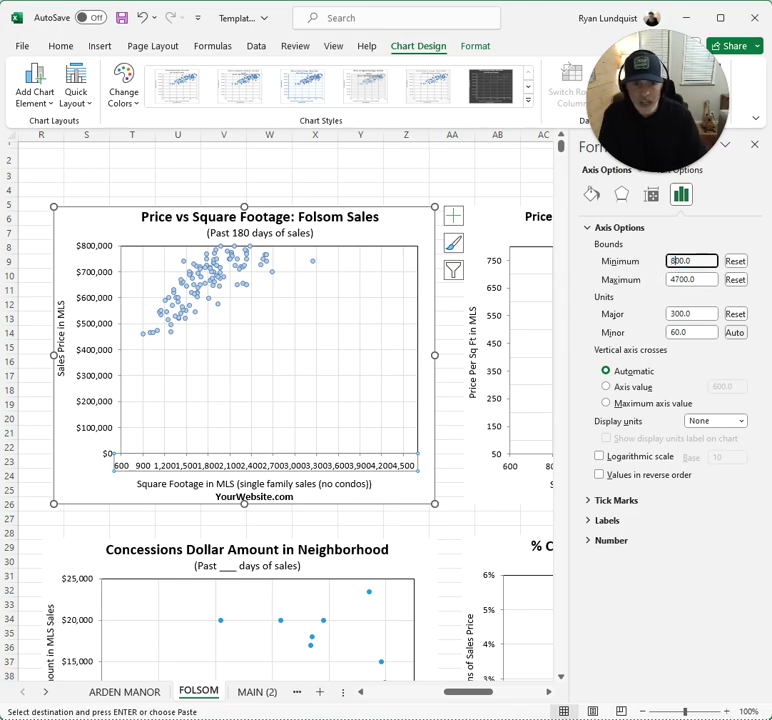
text(8)
key(Tab)
Try a maximum of 2,300,000 on the chart's vertical sales price axis
click(104, 305)
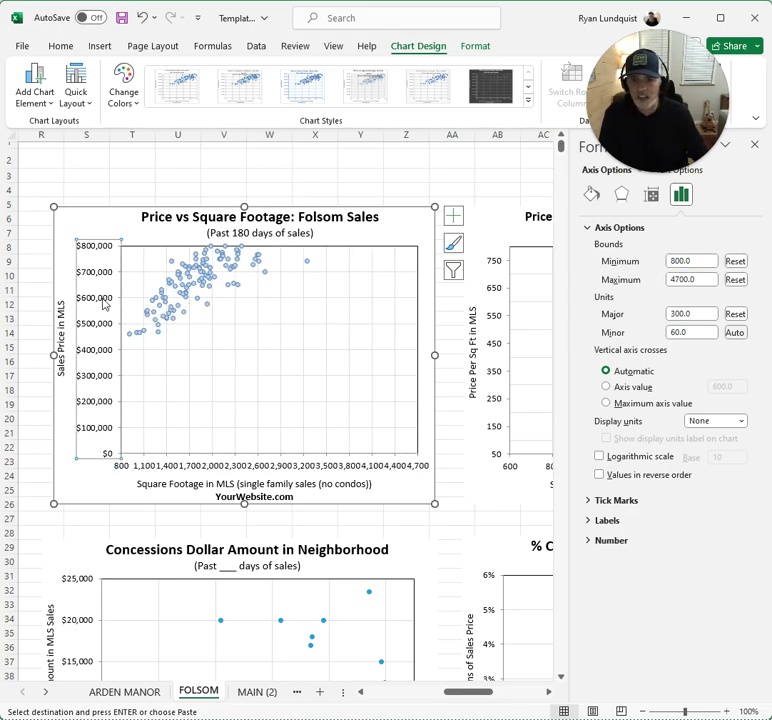
drag(677, 279, 669, 285)
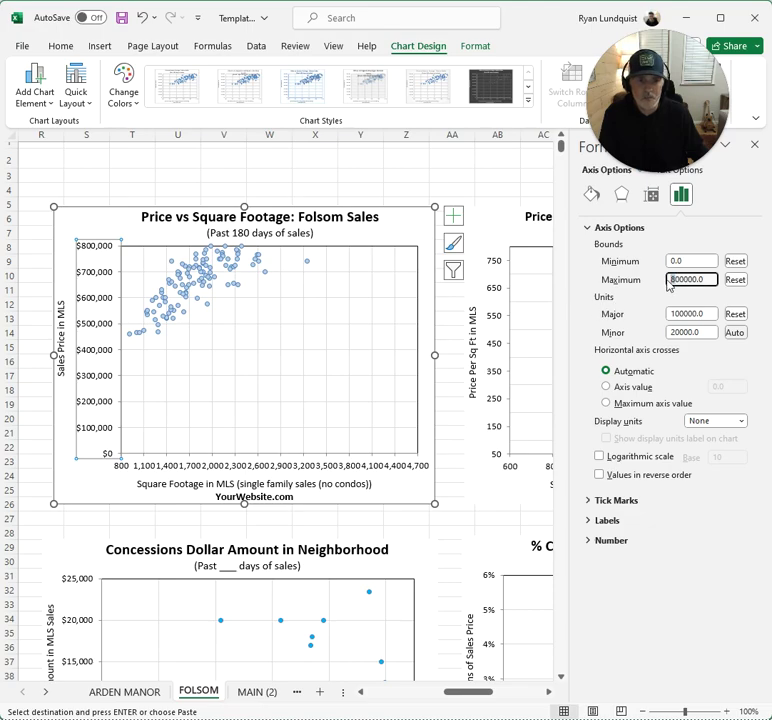
text(23)
key(Tab)
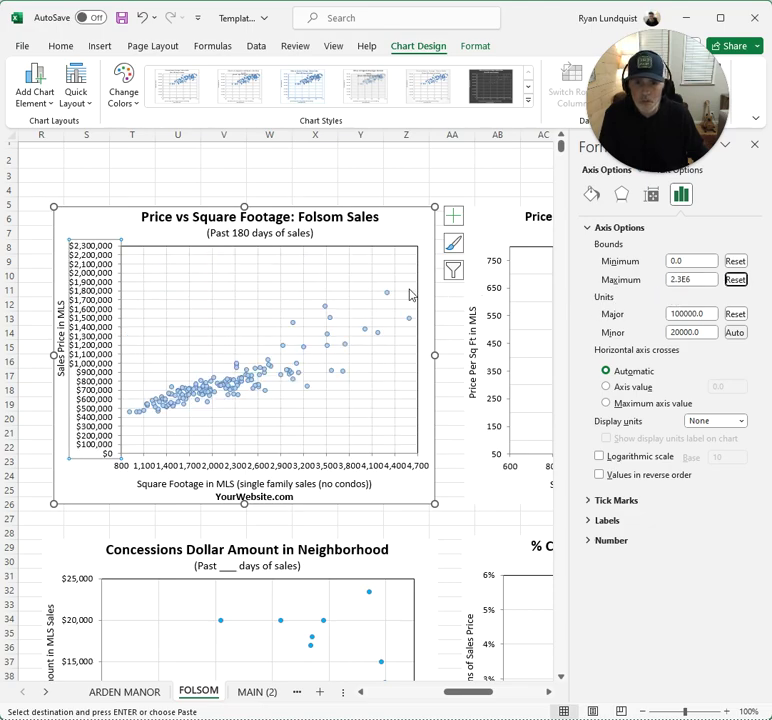
Set the maximum of the chart's vertical sales price axis to 1.9E6
mouse_move(389, 295)
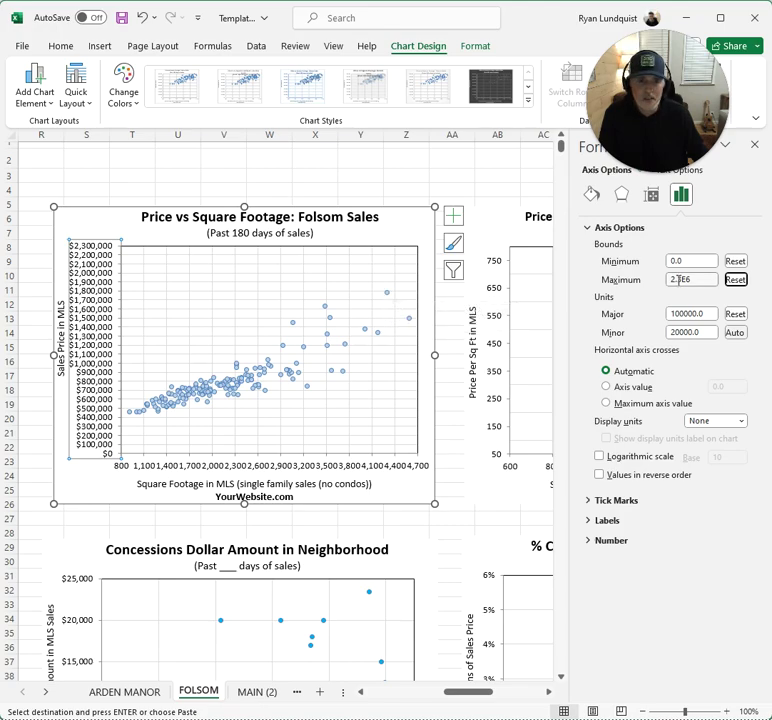
drag(683, 279, 628, 276)
text(1)
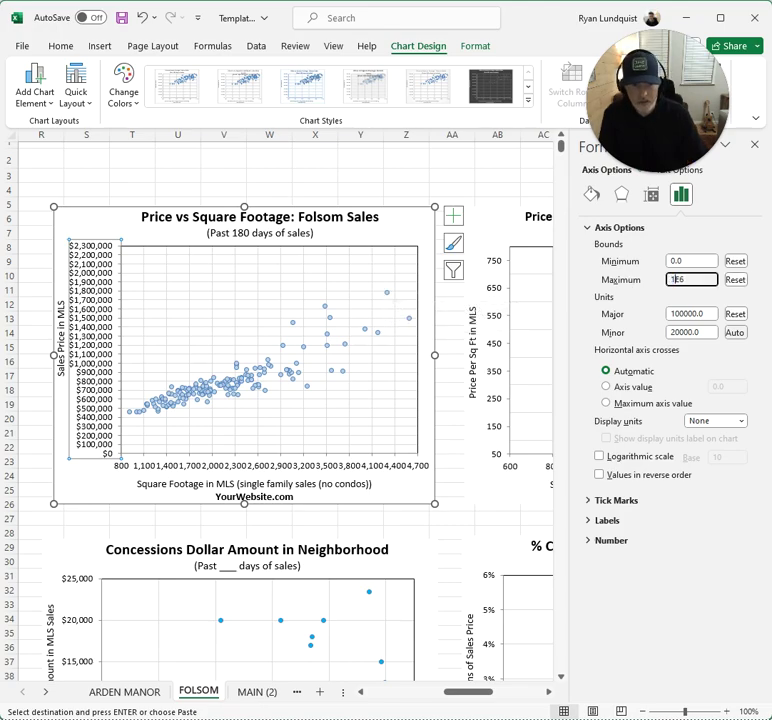
text(.9)
key(Return)
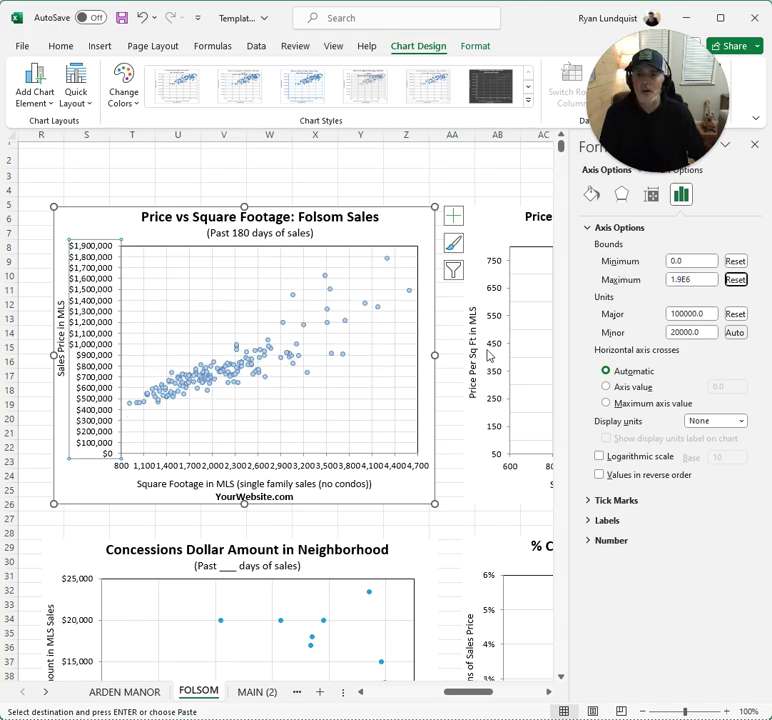
Set the major unit of the square footage axis in the Price vs Square Footage chart to 400
click(280, 466)
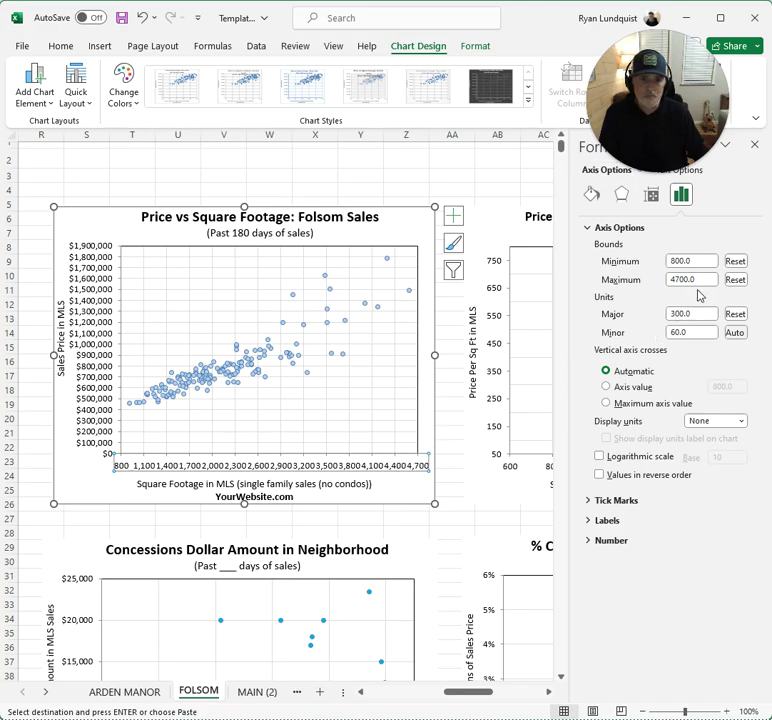
click(673, 313)
text(4)
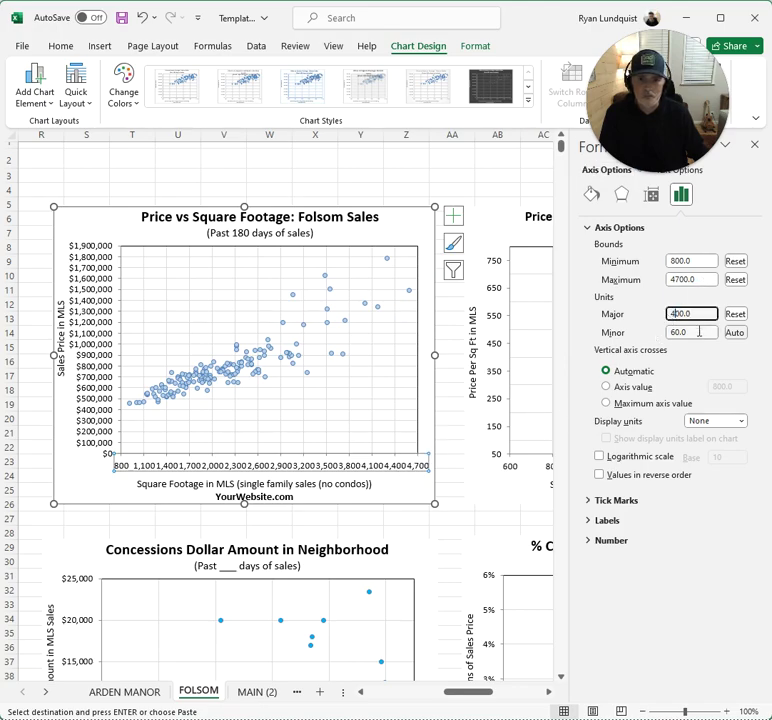
key(Tab)
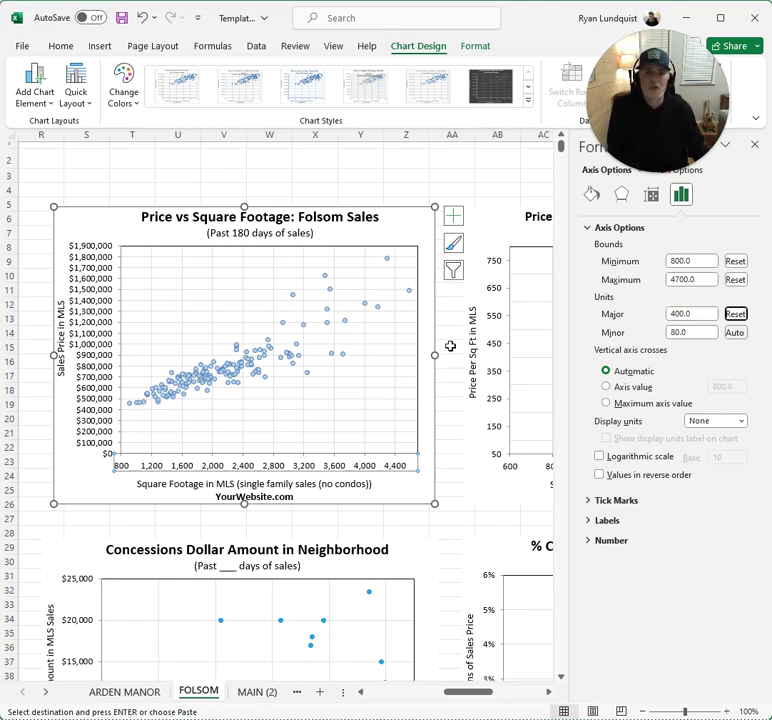
click(449, 458)
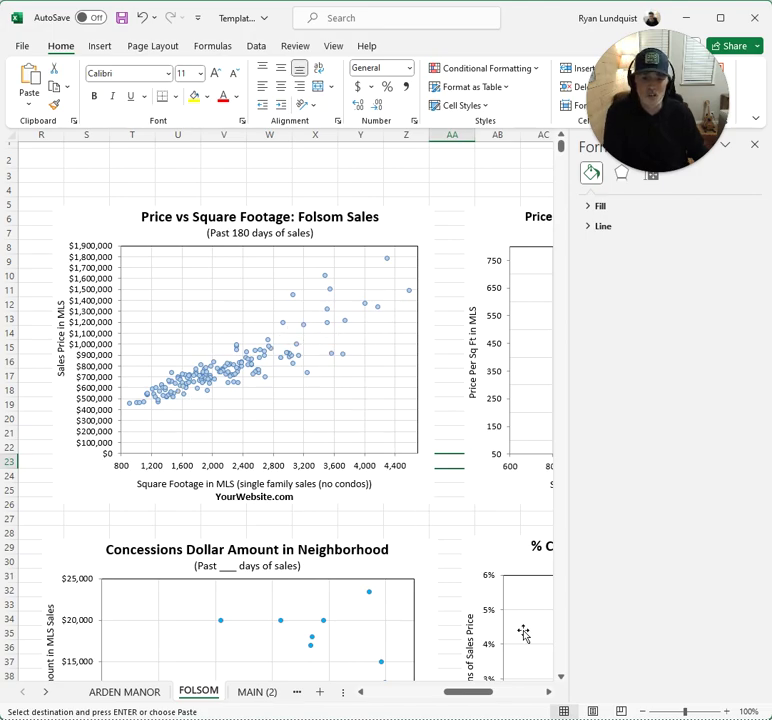
Set the square footage axis of the Price Per Sq Ft vs Square Footage chart to maximum 4700, minimum 800 and major unit 300
drag(482, 694, 523, 691)
click(314, 472)
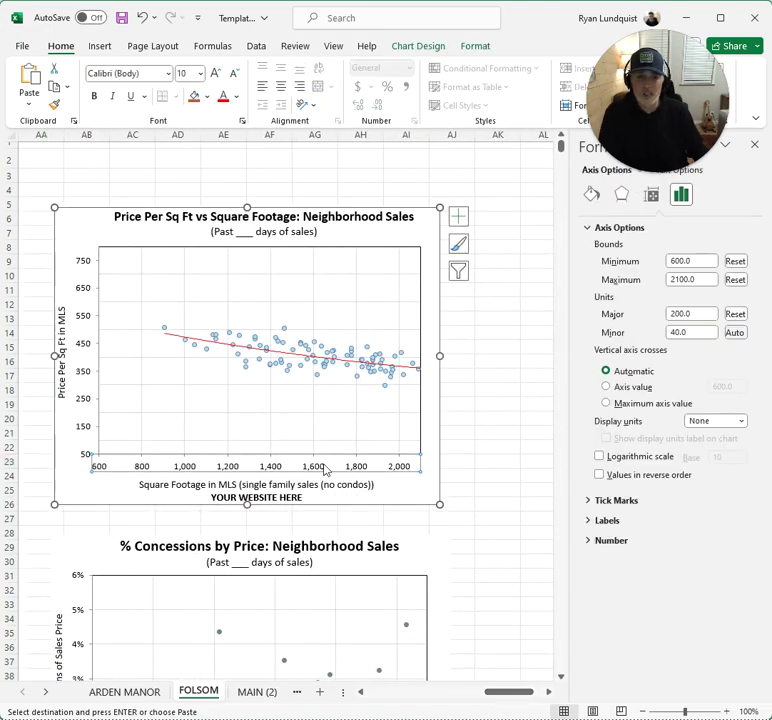
drag(683, 277, 648, 286)
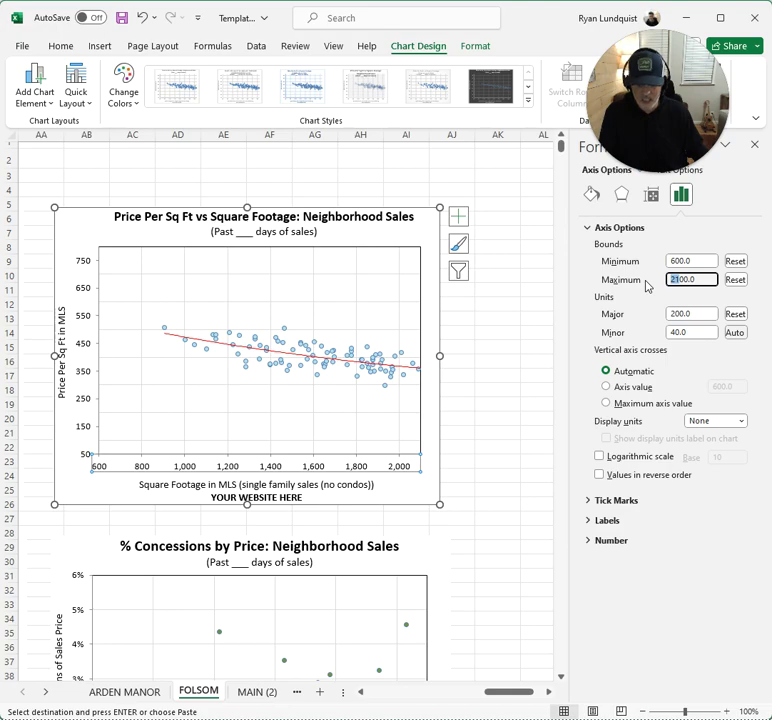
text(47)
key(Tab)
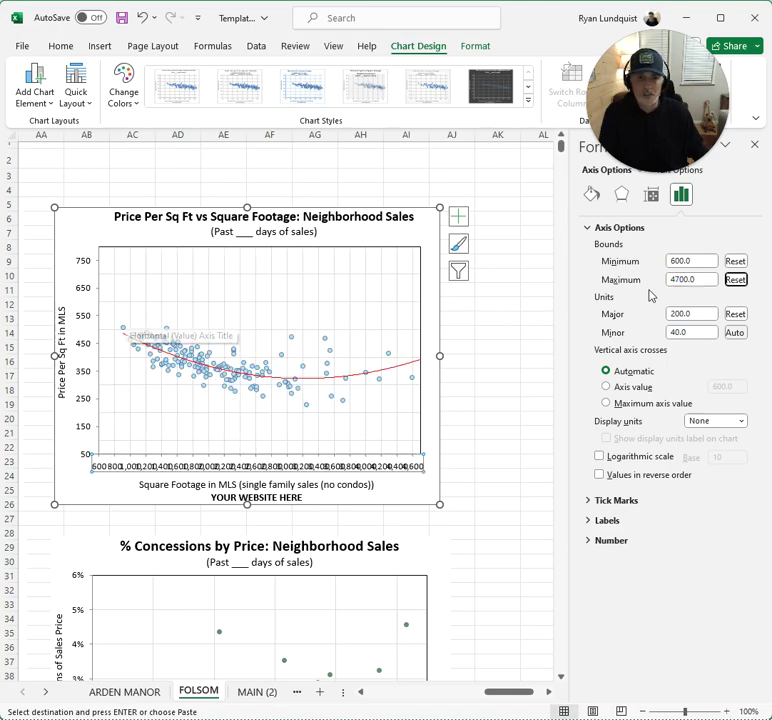
click(673, 260)
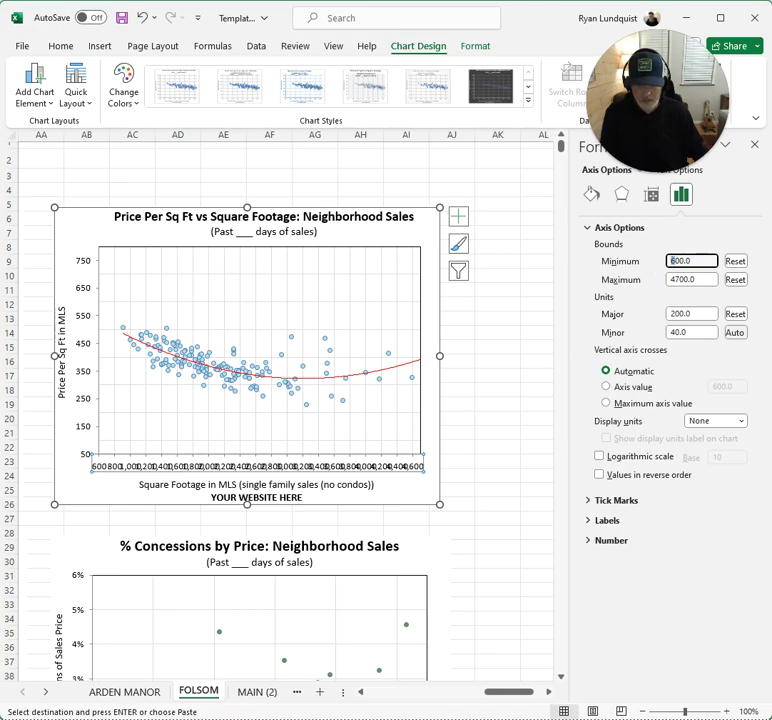
text(8)
click(672, 313)
drag(670, 313, 684, 312)
text(300)
key(Tab)
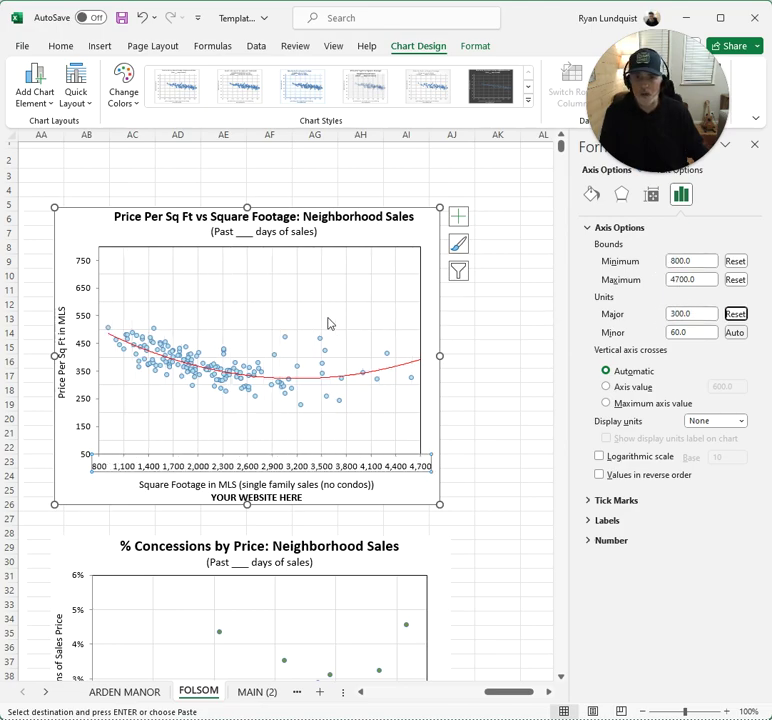
Set the maximum of the vertical price per sq ft axis in the same chart to 550
click(88, 328)
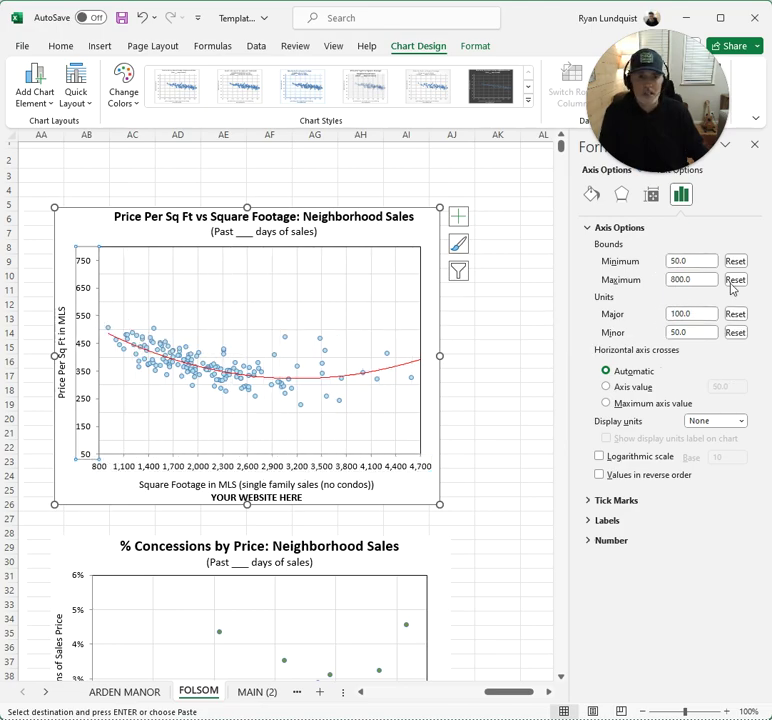
drag(706, 279, 626, 283)
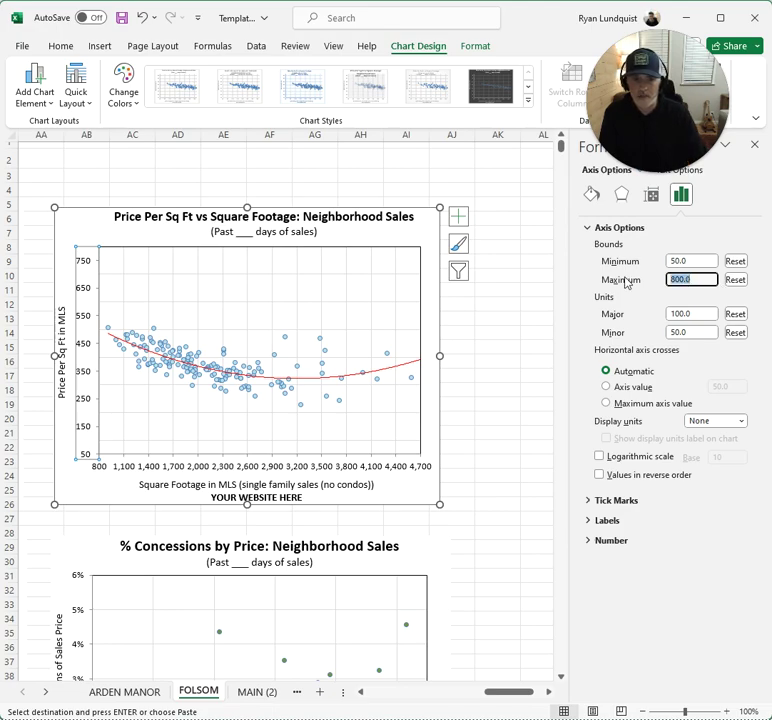
text(550)
key(Tab)
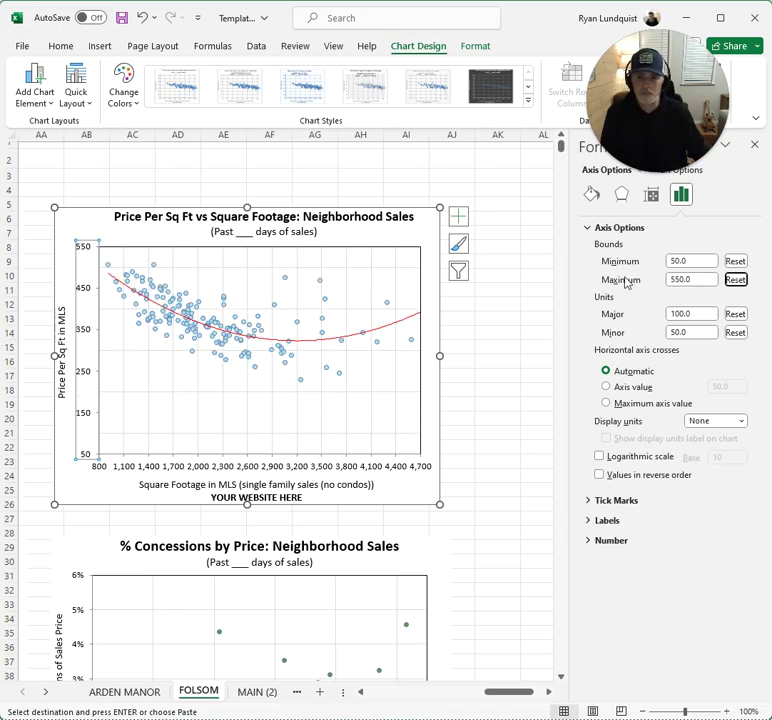
click(514, 361)
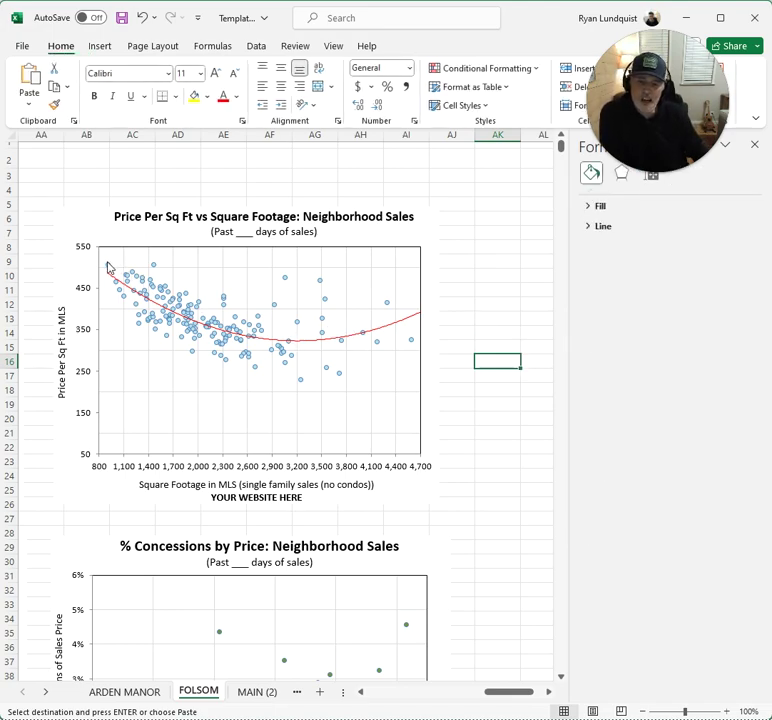
Try logarithmic, linear, exponential and polynomial fits for the Price Per Sq Ft chart's trendline, and settle on the Power type
mouse_move(109, 268)
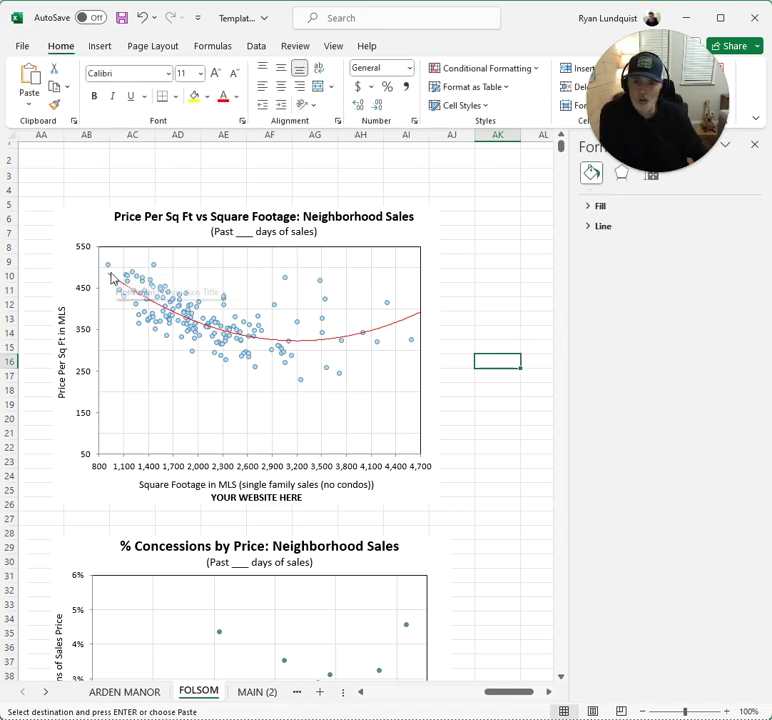
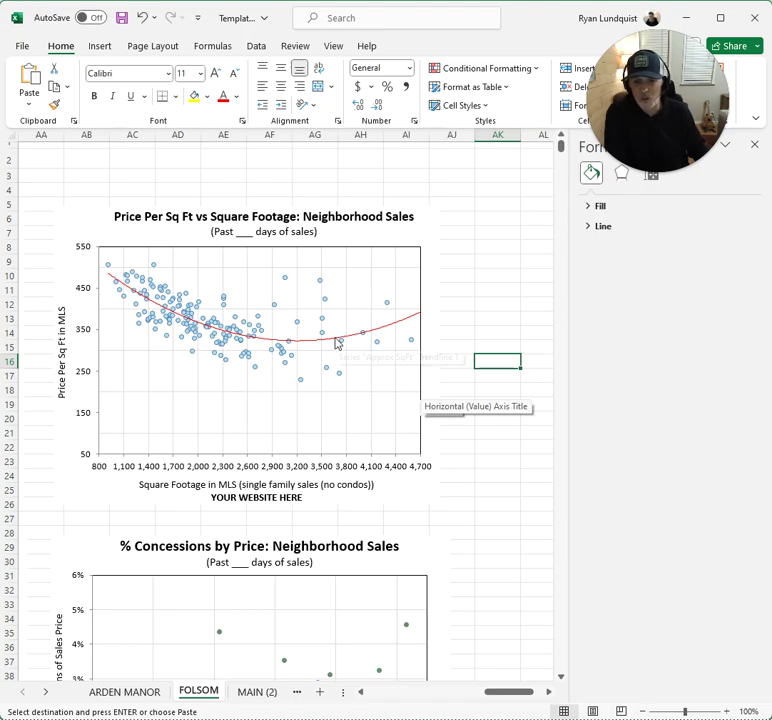
click(331, 343)
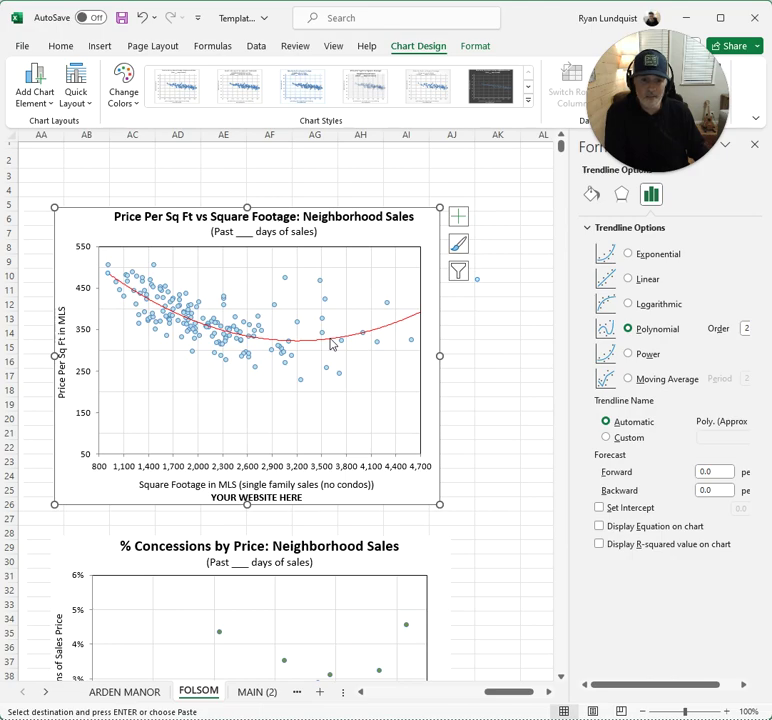
click(658, 303)
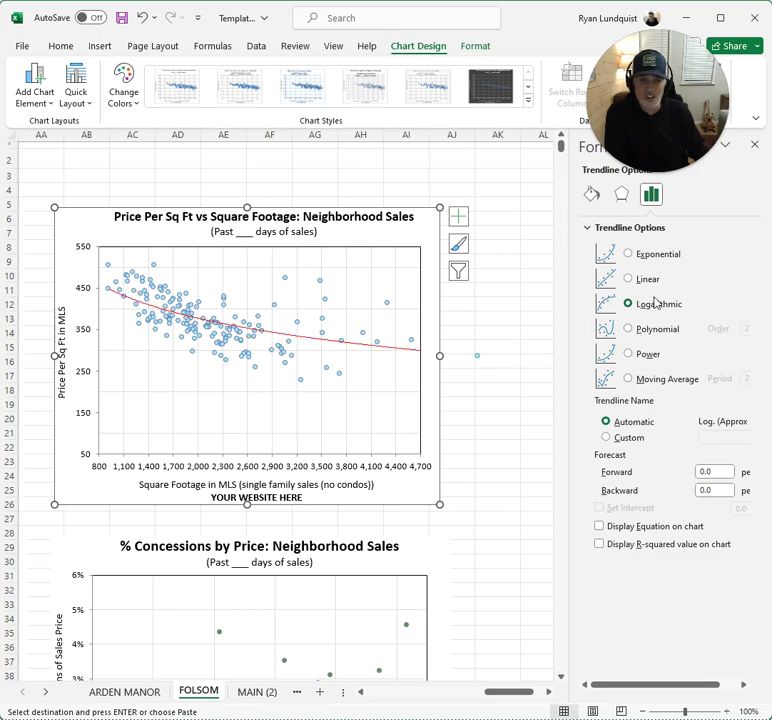
click(649, 280)
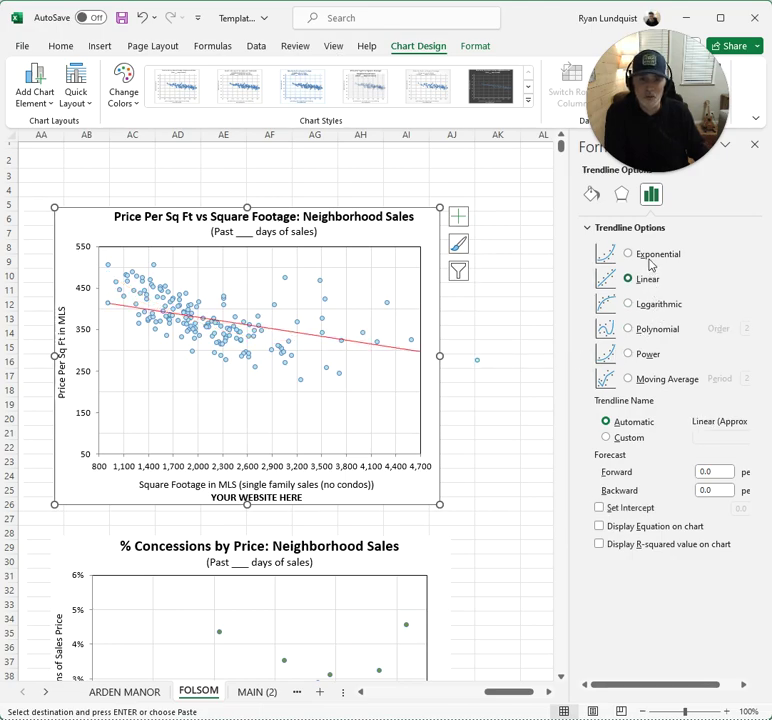
click(649, 257)
click(656, 329)
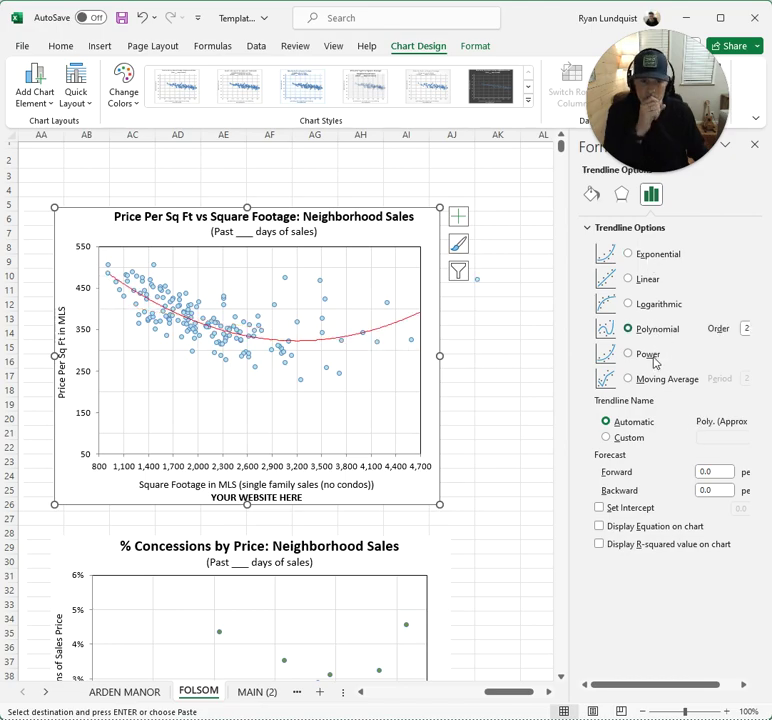
click(650, 356)
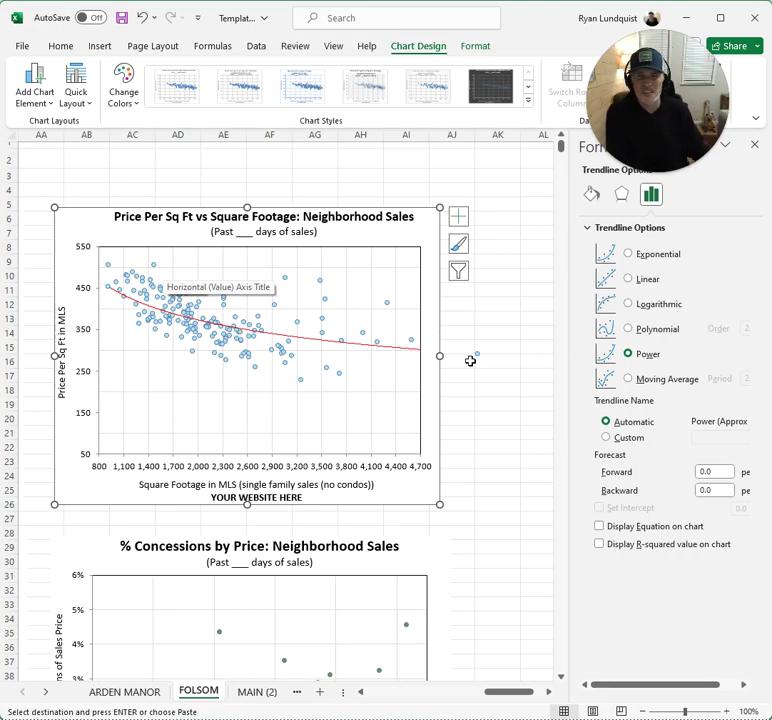
Set the maximum of the closed sales price axis in the % Concessions by Price chart to 2,300,000
scroll(478, 361, down, 7)
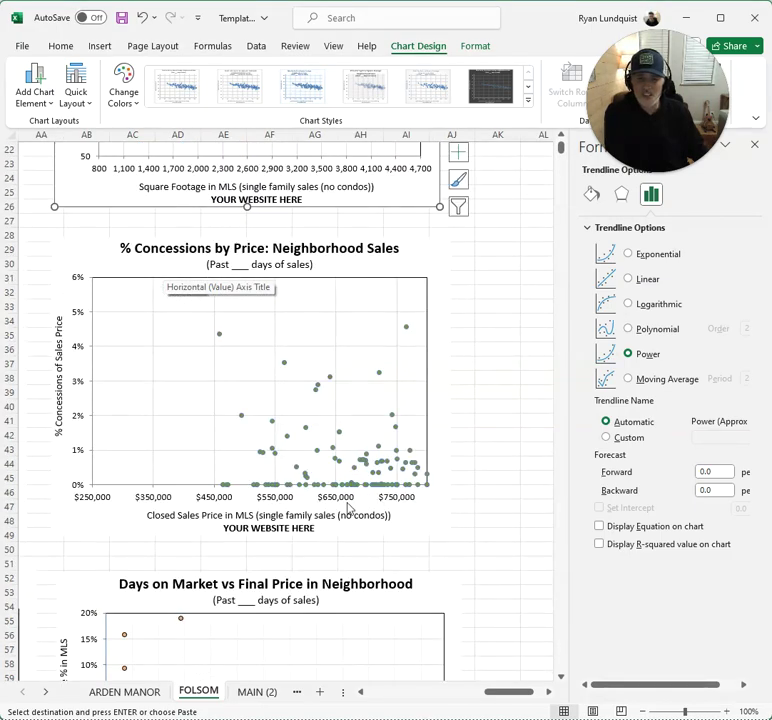
click(331, 500)
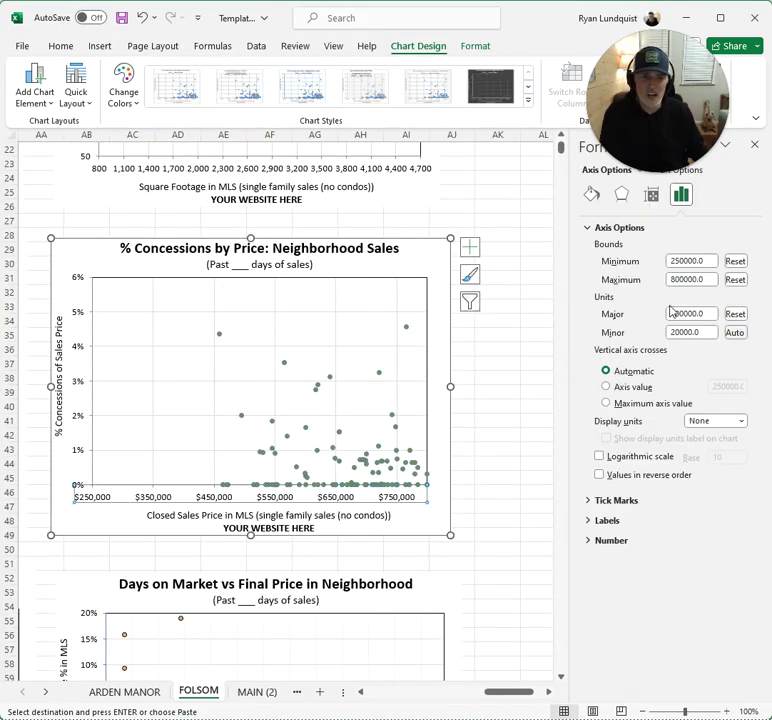
drag(676, 285, 645, 287)
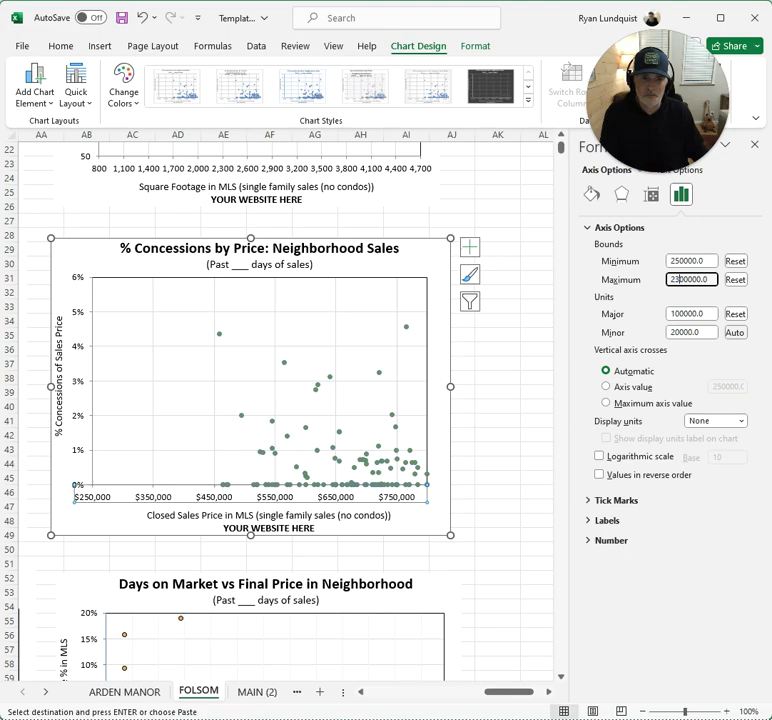
text(23)
key(Tab)
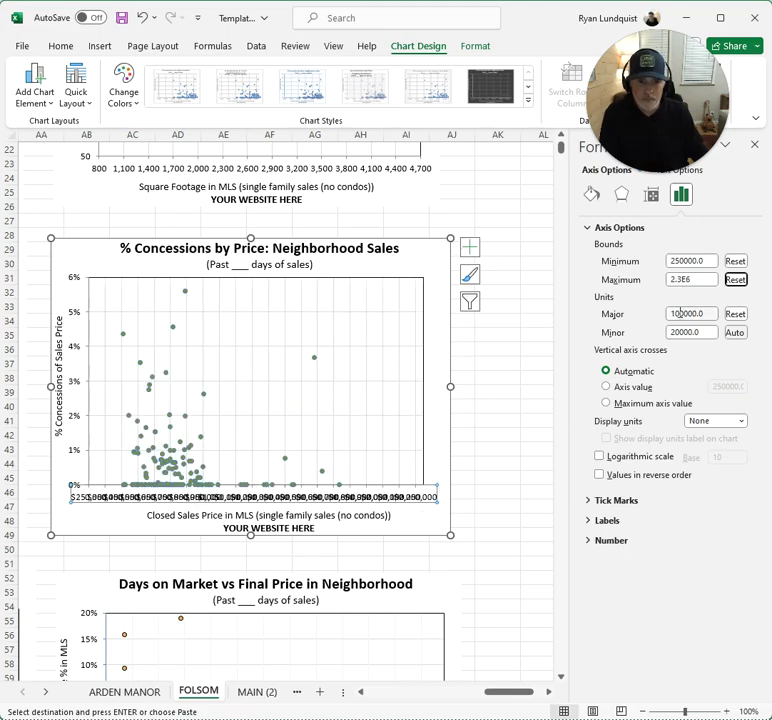
Try a major unit of 250000 on the % Concessions by Price chart's sales price axis, and settle on 300000
click(674, 313)
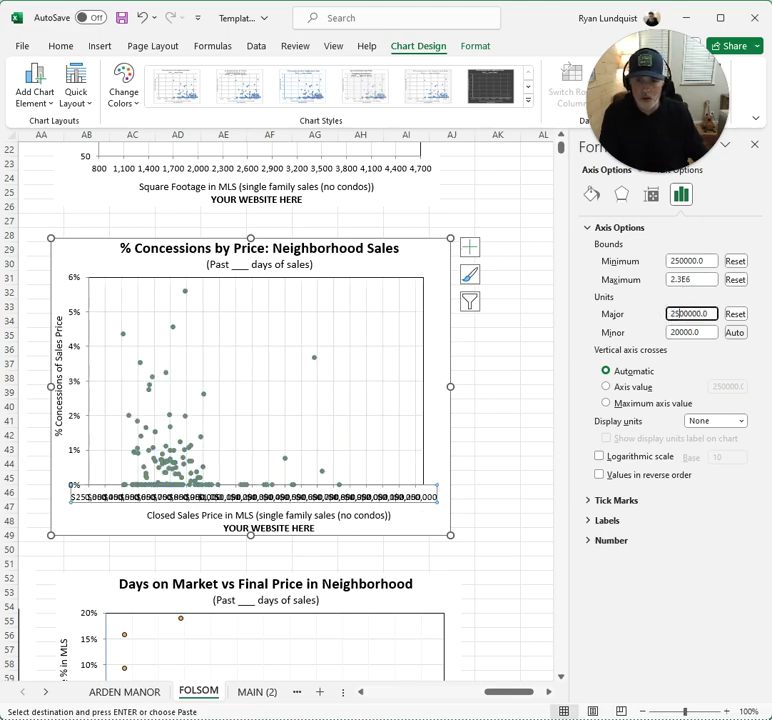
key(Tab)
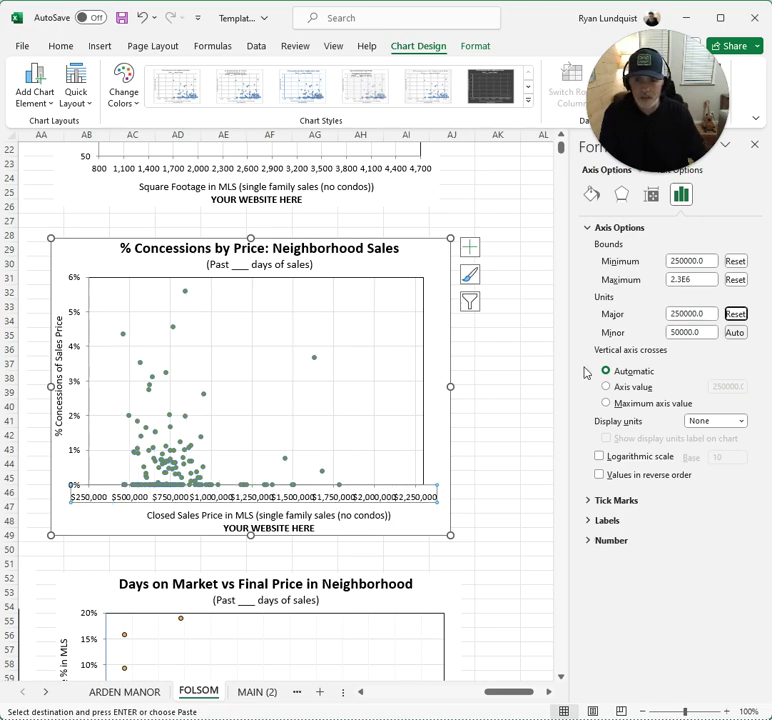
click(680, 313)
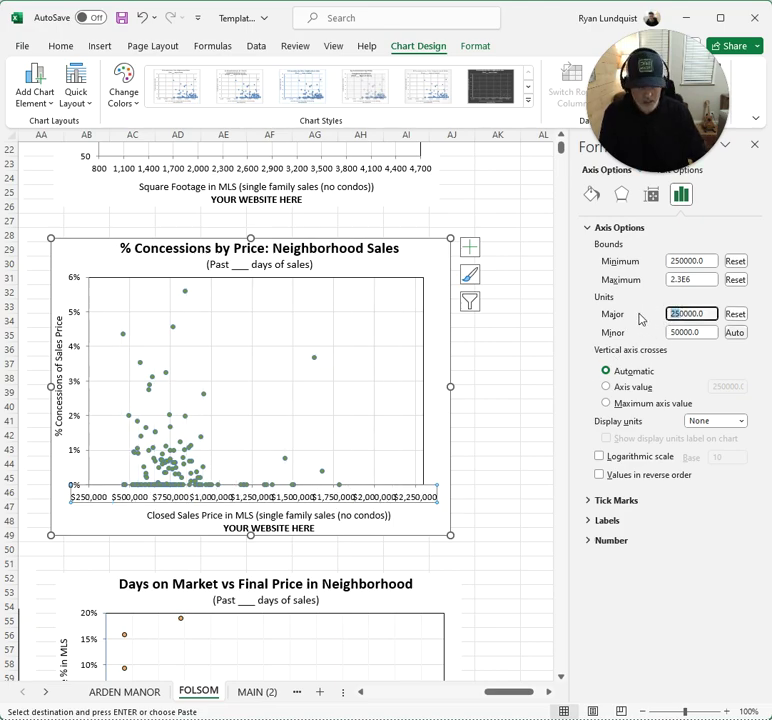
text(30)
key(Tab)
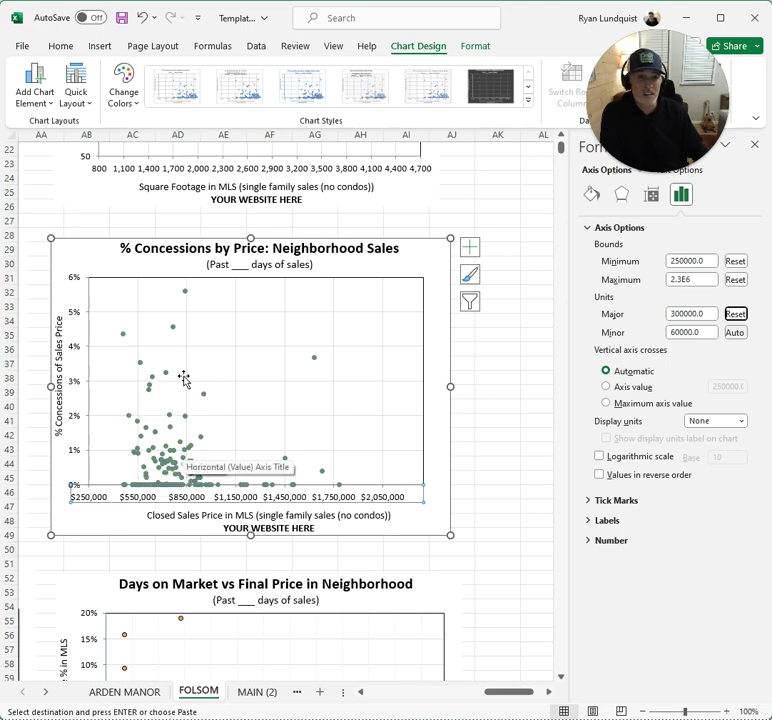
Set the closed sales price axis of the # of Offers by Price chart to a maximum of 2.4E6 and a major unit of 300000
drag(517, 697, 478, 700)
scroll(447, 549, down, 8)
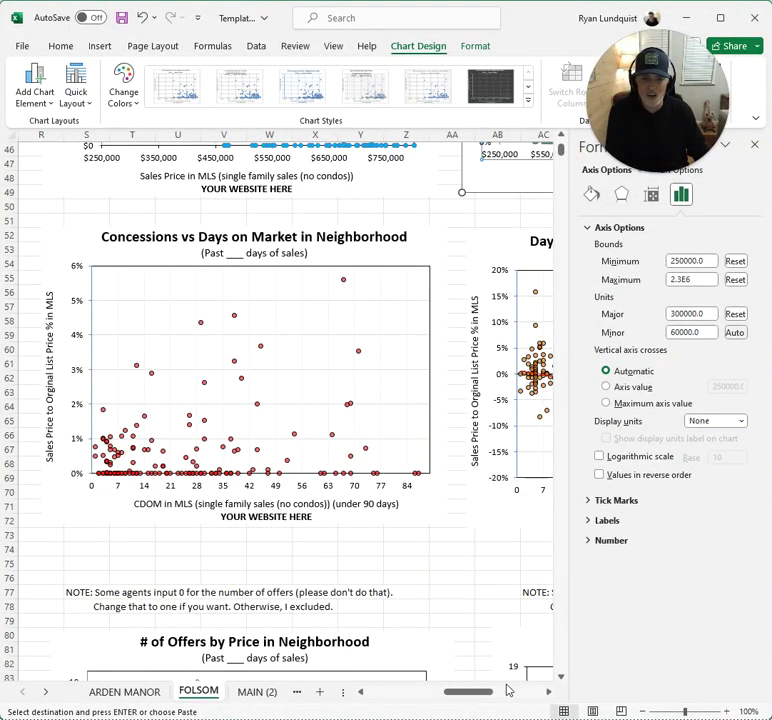
drag(484, 697, 510, 694)
scroll(501, 580, down, 7)
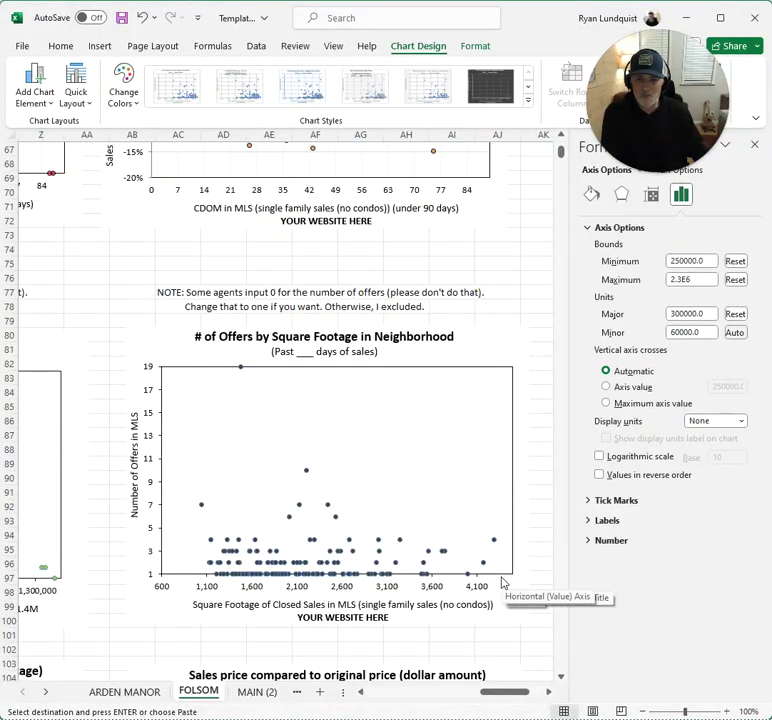
scroll(503, 580, down, 1)
drag(510, 692, 470, 694)
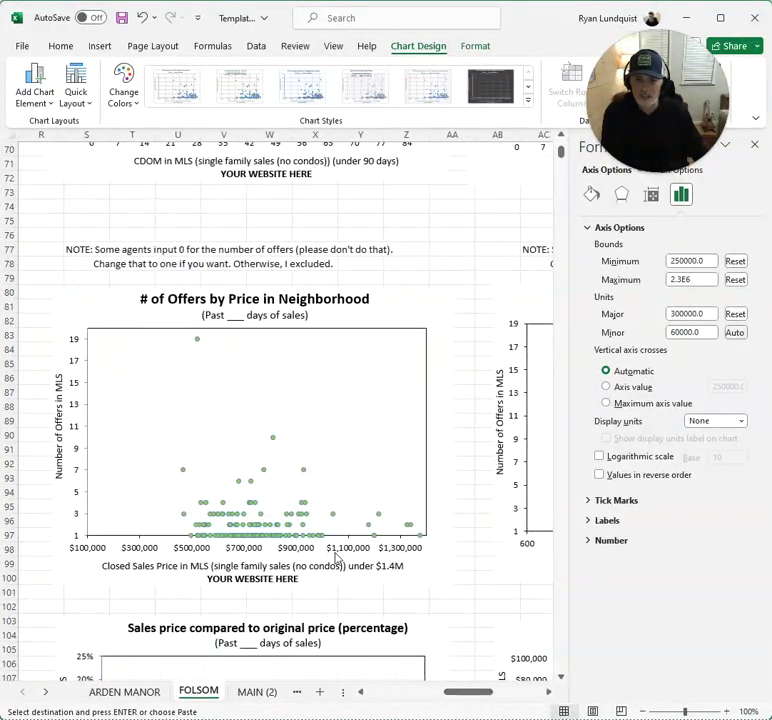
click(408, 528)
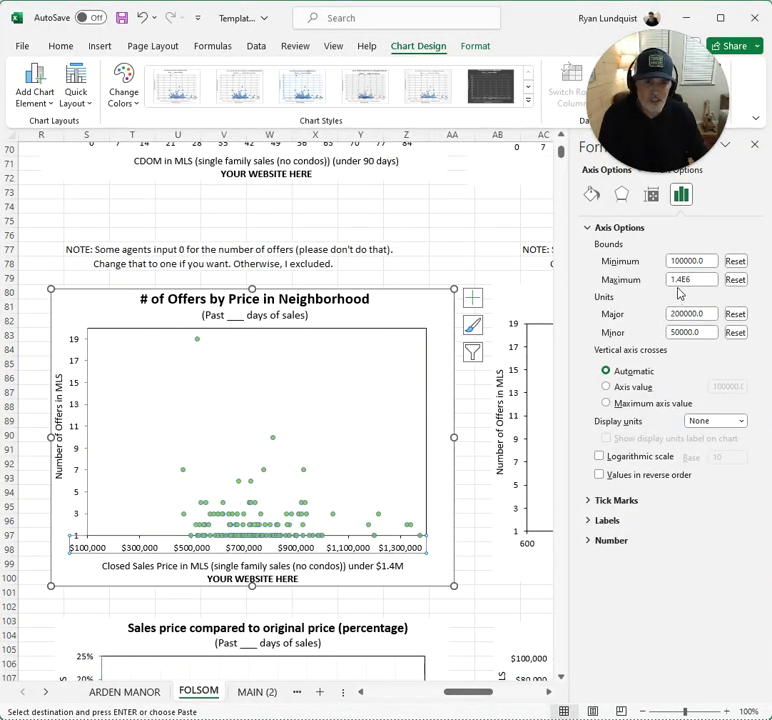
text(2)
key(Tab)
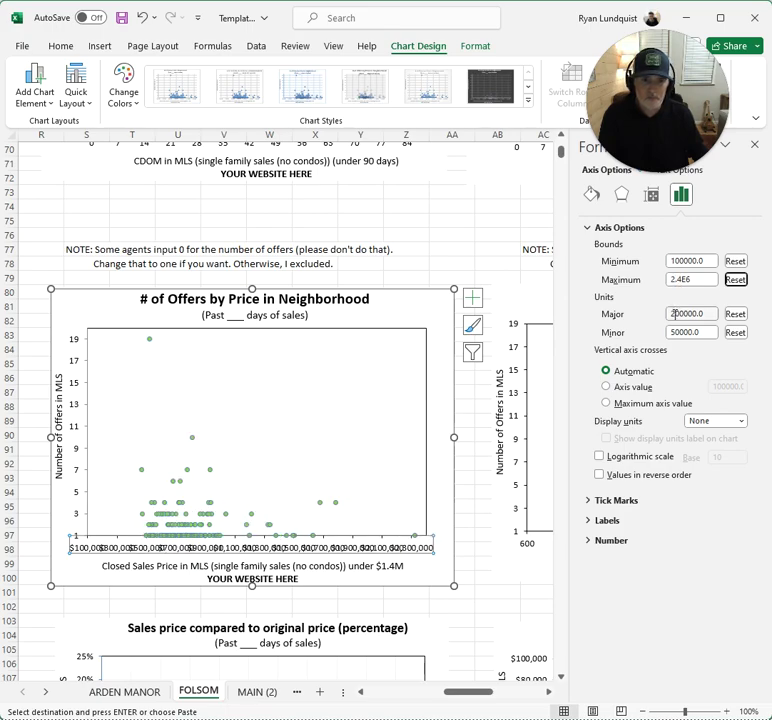
key(Tab)
key(Tab)
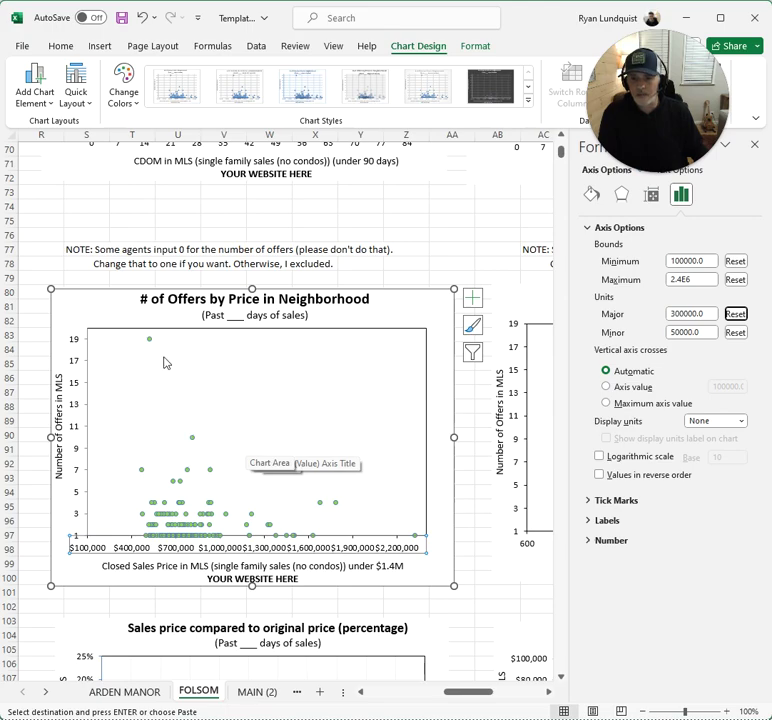
mouse_move(151, 341)
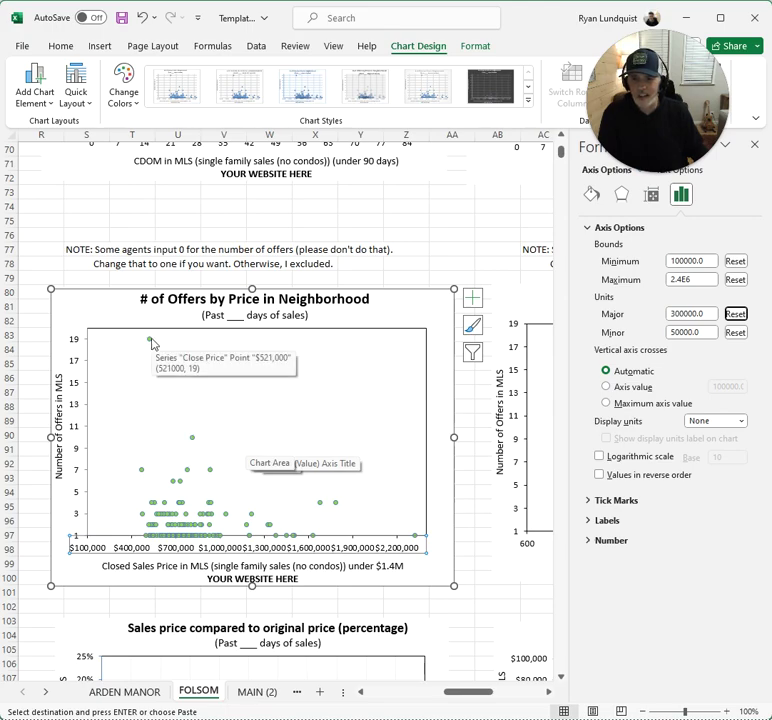
Try maximums of 99 and 19 on the Number of Offers axis of the # of Offers by Price chart
click(80, 370)
drag(705, 280, 646, 283)
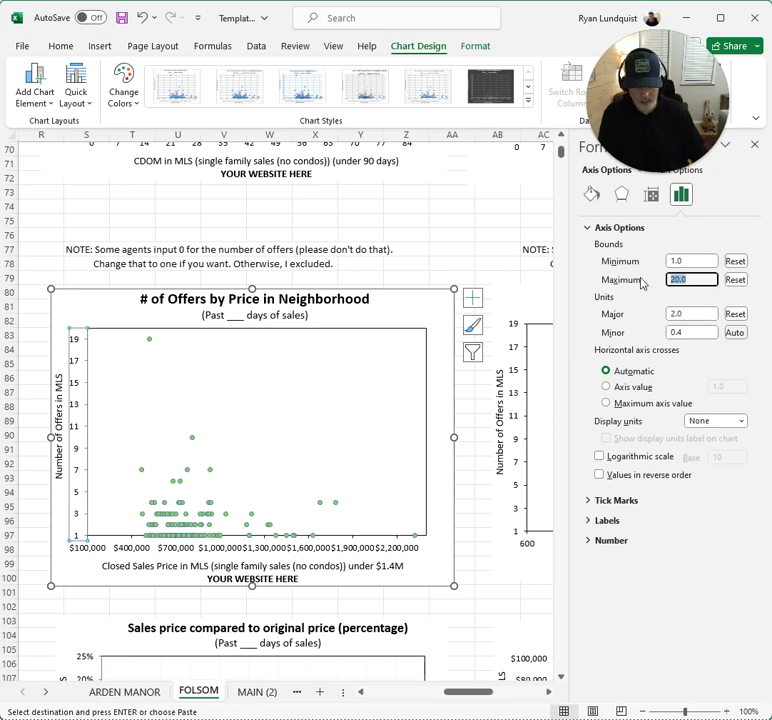
text(99)
key(Return)
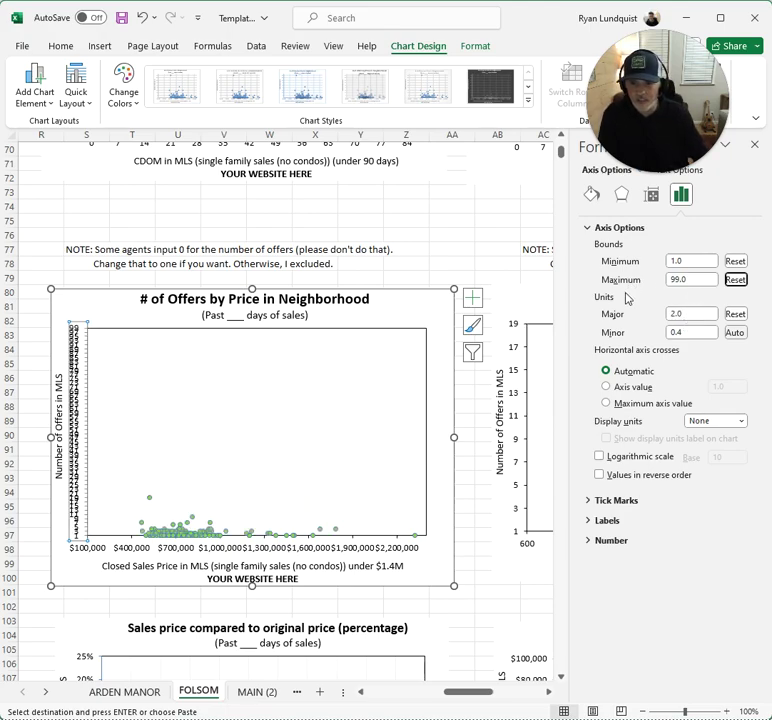
drag(696, 279, 654, 279)
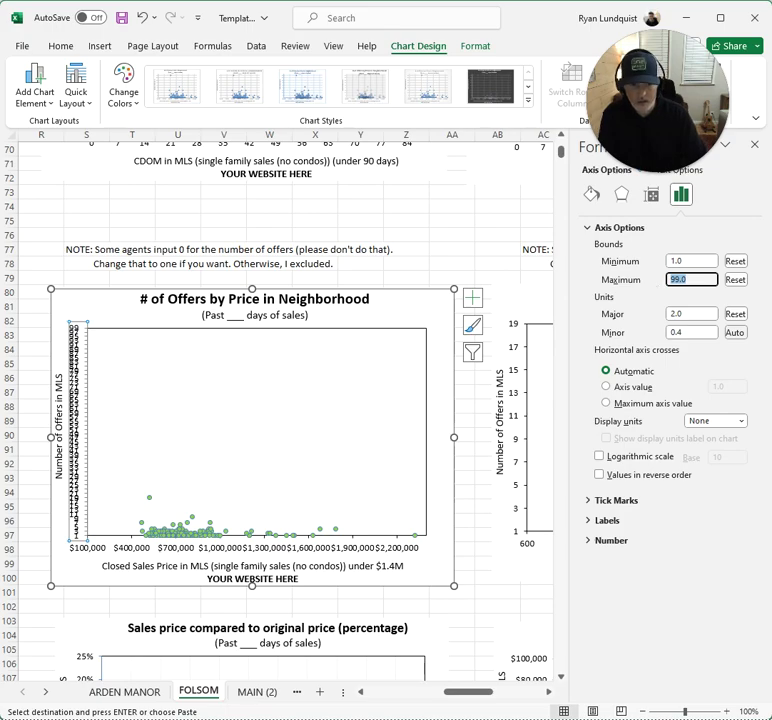
text(19)
key(Return)
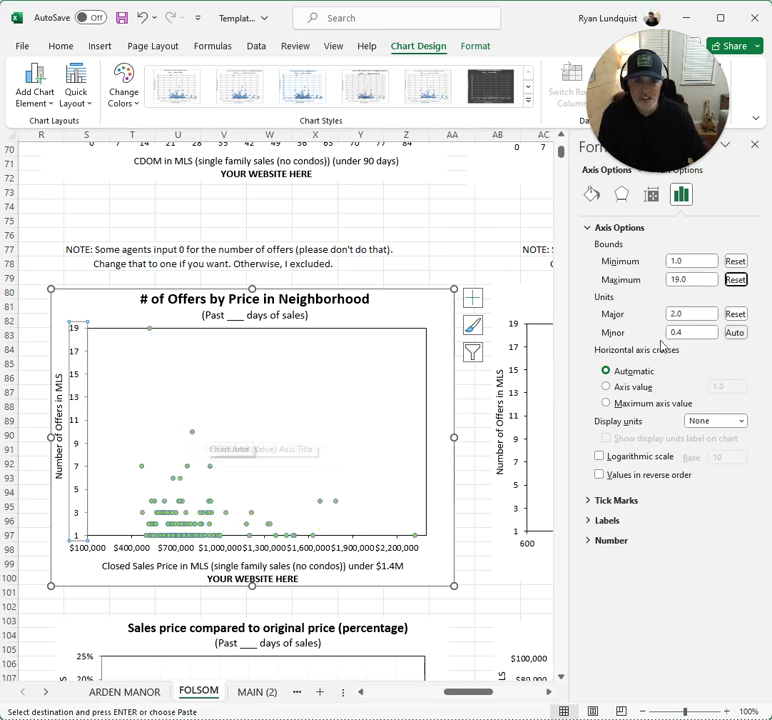
Set the Number of Offers axis of the # of Offers by Price chart to a maximum of 11 and a major unit of 1
drag(718, 280, 652, 314)
text(11)
key(Tab)
text(1)
key(Tab)
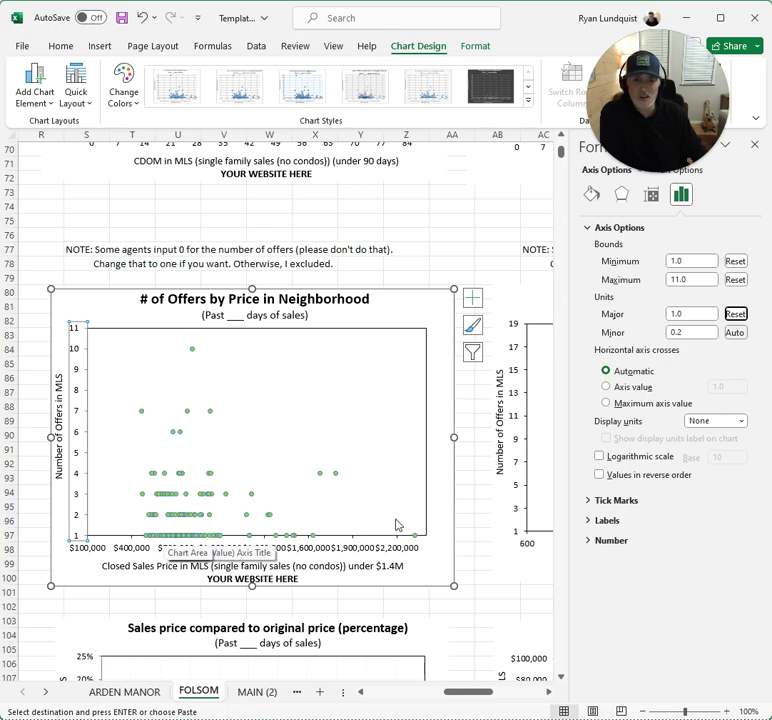
Set the sales price axis of the Sales price compared to original price (dollar amount) chart to a maximum of 2.2E6 and a major unit of 300000
drag(504, 690, 521, 694)
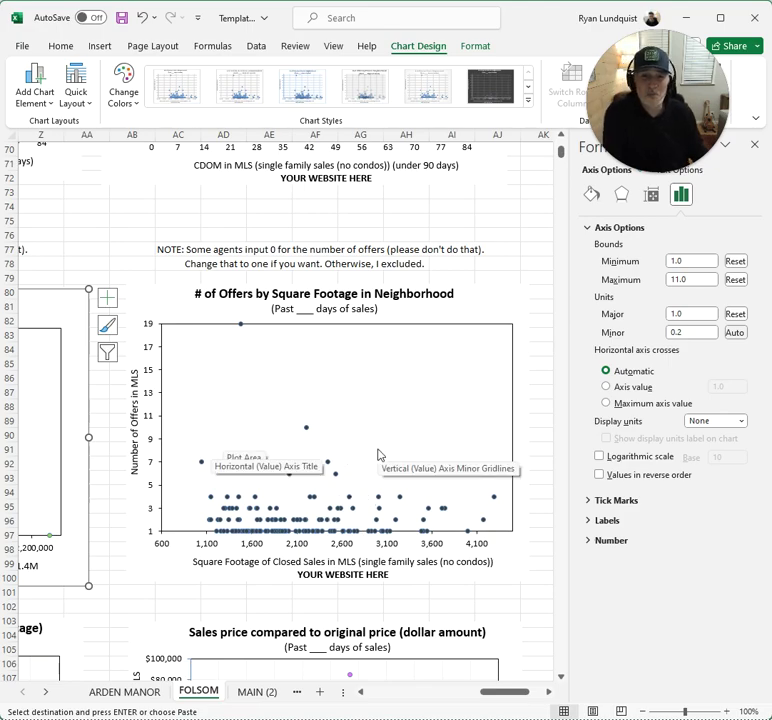
scroll(378, 455, down, 8)
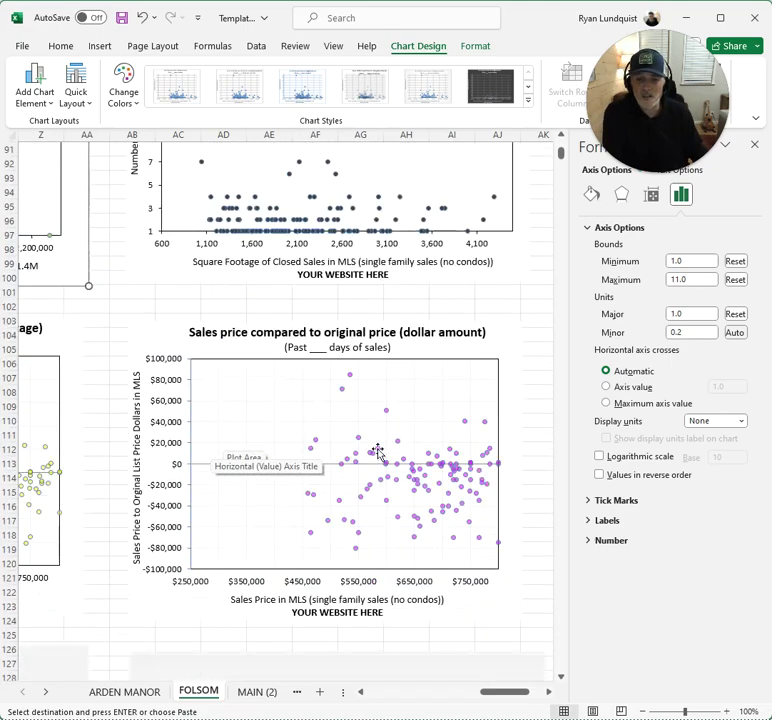
click(350, 544)
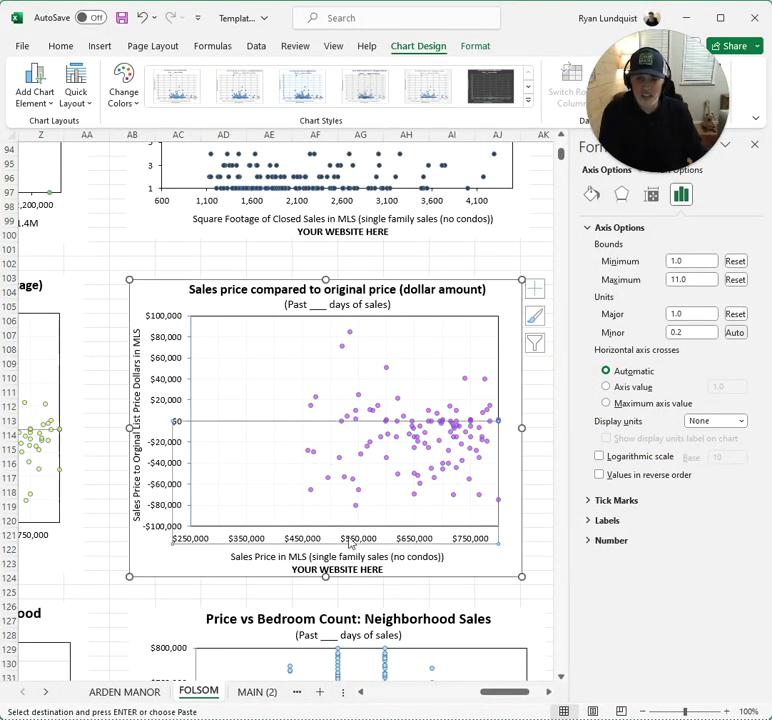
click(675, 280)
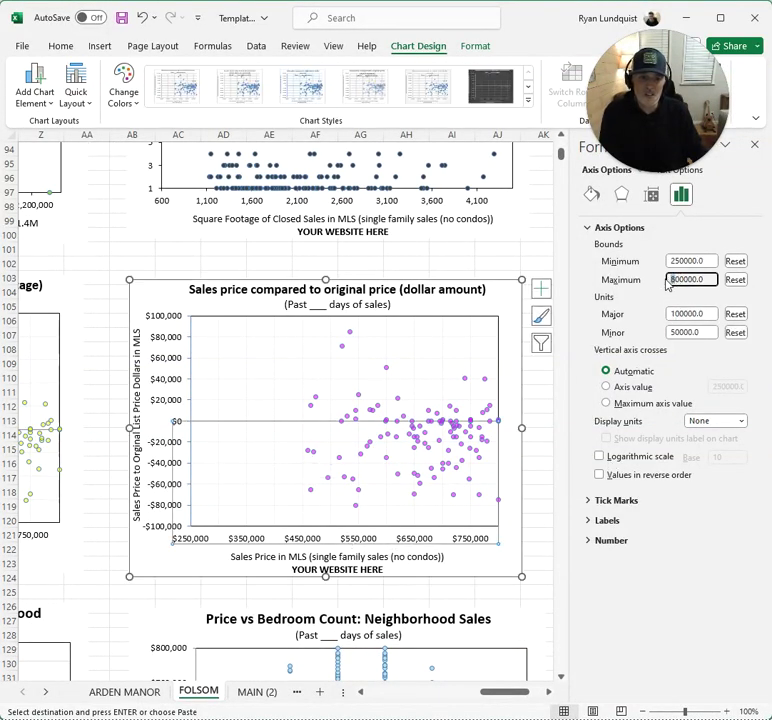
text(22)
click(684, 314)
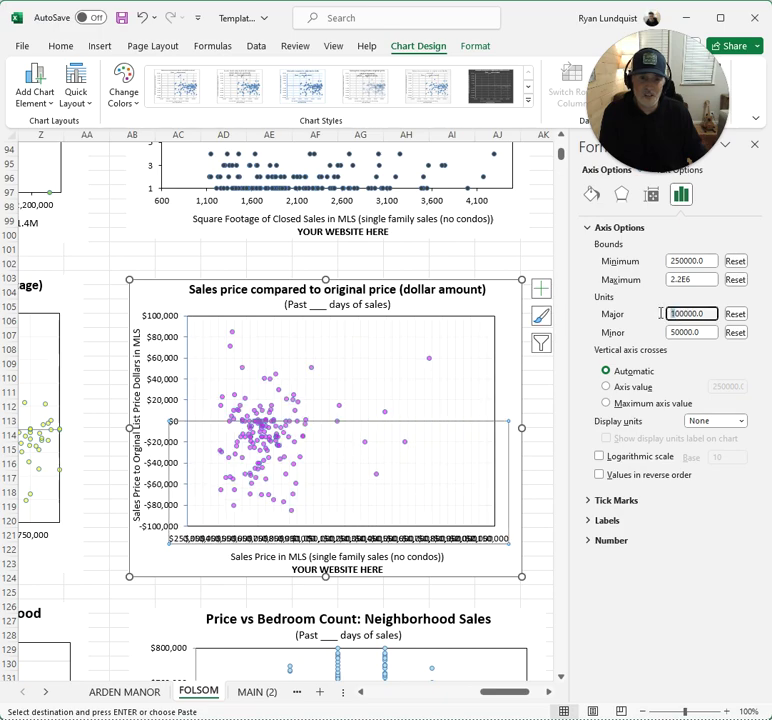
text(300000)
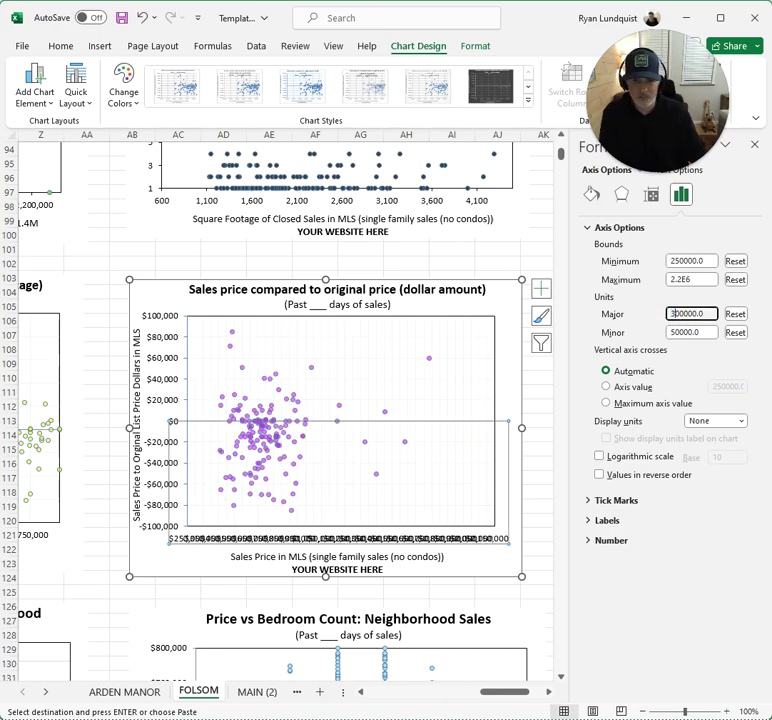
key(Tab)
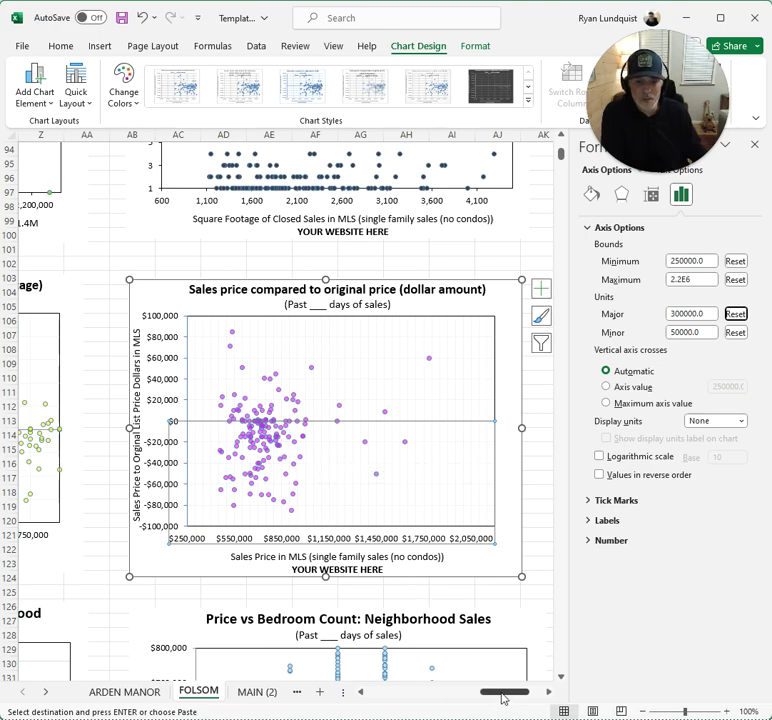
Set the sales price axis of the Sales price compared to original price (percentage) chart to a maximum of 2300000 and a major unit of 300000
drag(503, 697, 462, 696)
click(392, 540)
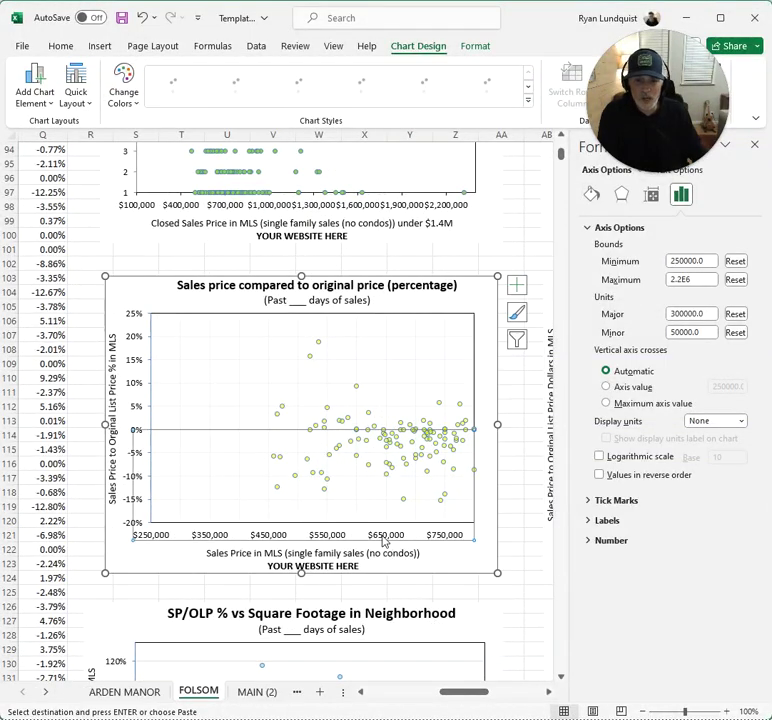
double_click(660, 280)
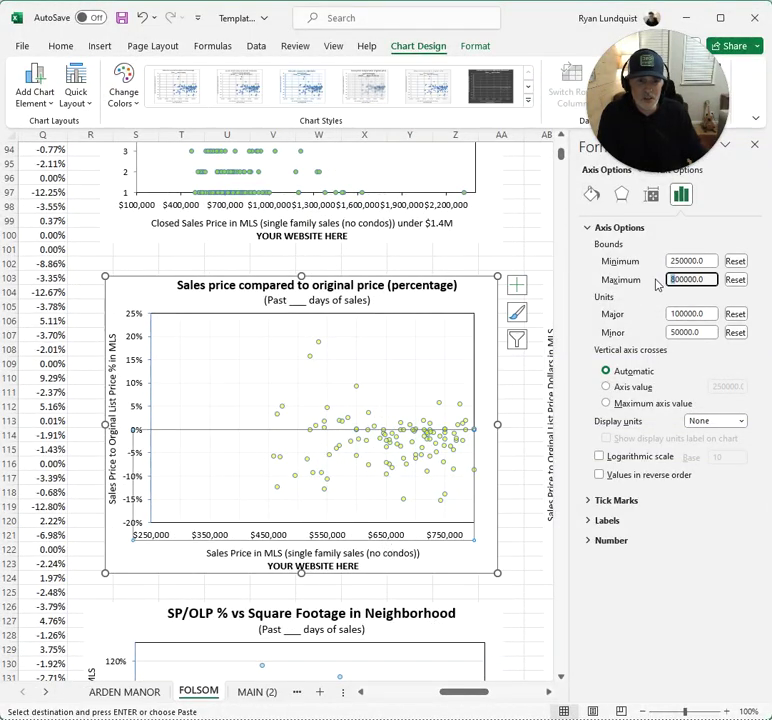
text(2300000)
key(Return)
double_click(676, 313)
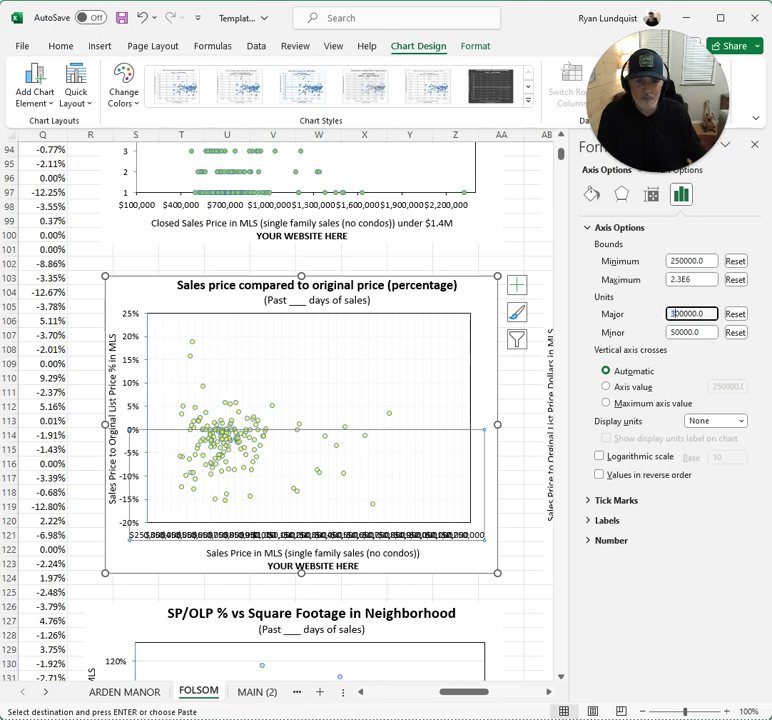
text(300000)
key(Return)
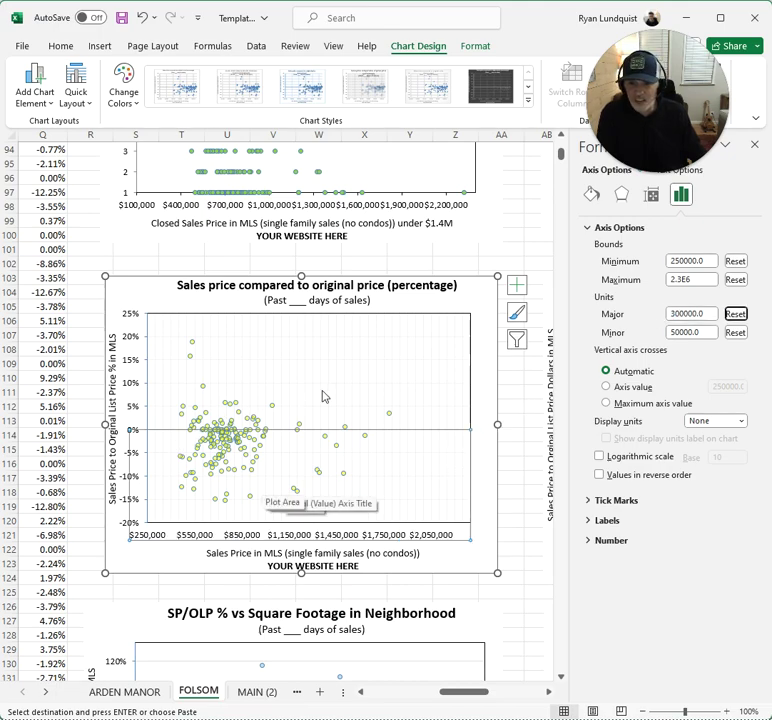
click(512, 406)
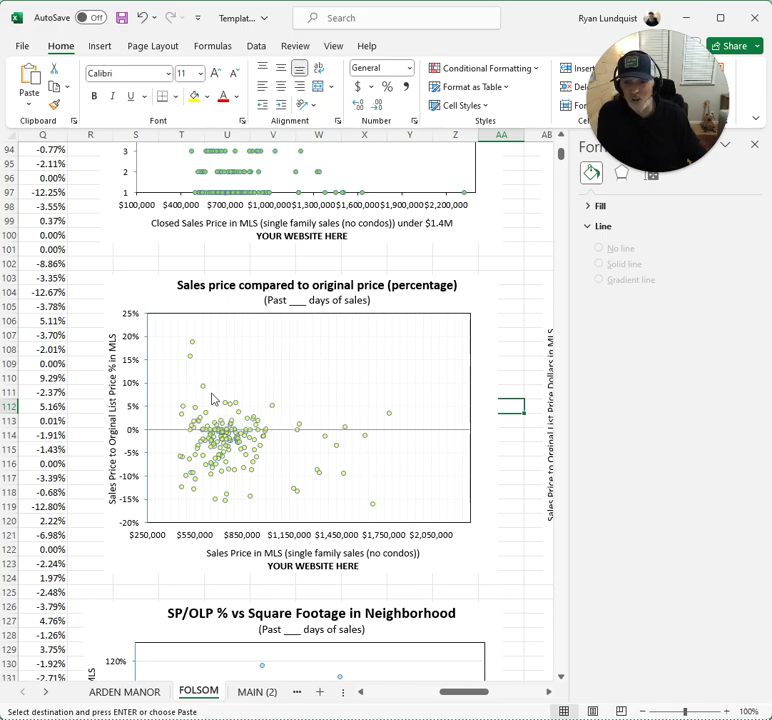
Try a minimum of -0.9 on the vertical percentage axis of the Sales price compared to original price chart, and settle on -0.25
mouse_move(276, 413)
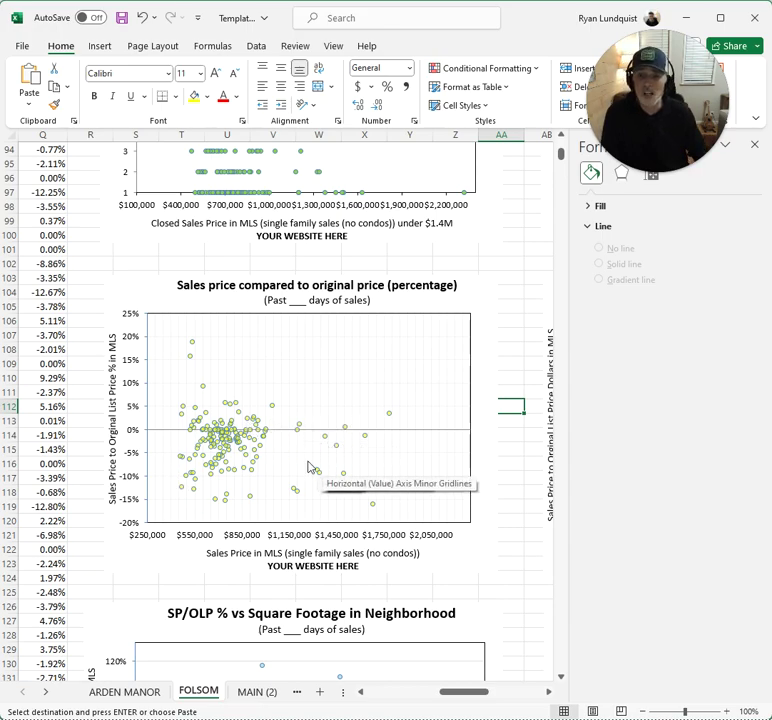
click(137, 453)
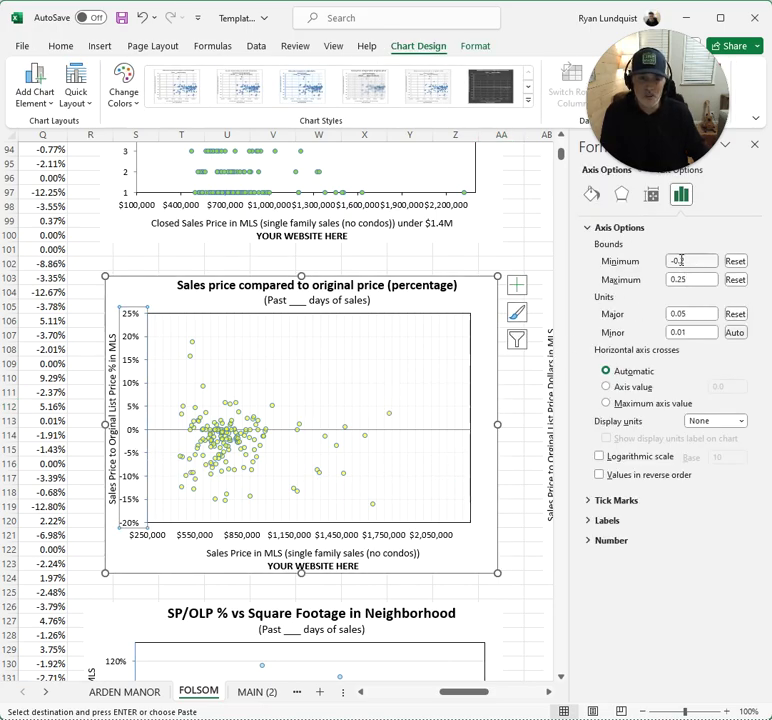
click(680, 260)
key(BackSpace)
text(9)
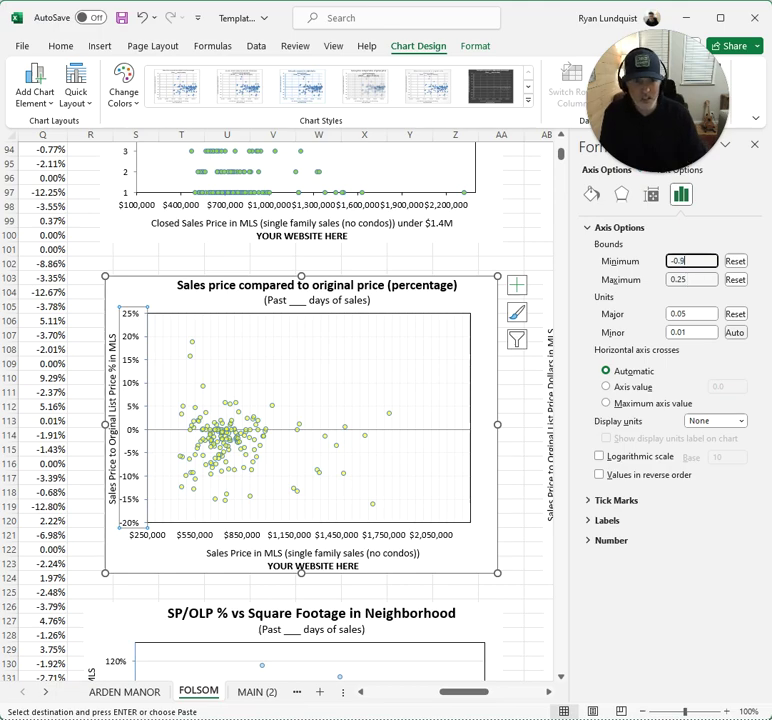
key(Return)
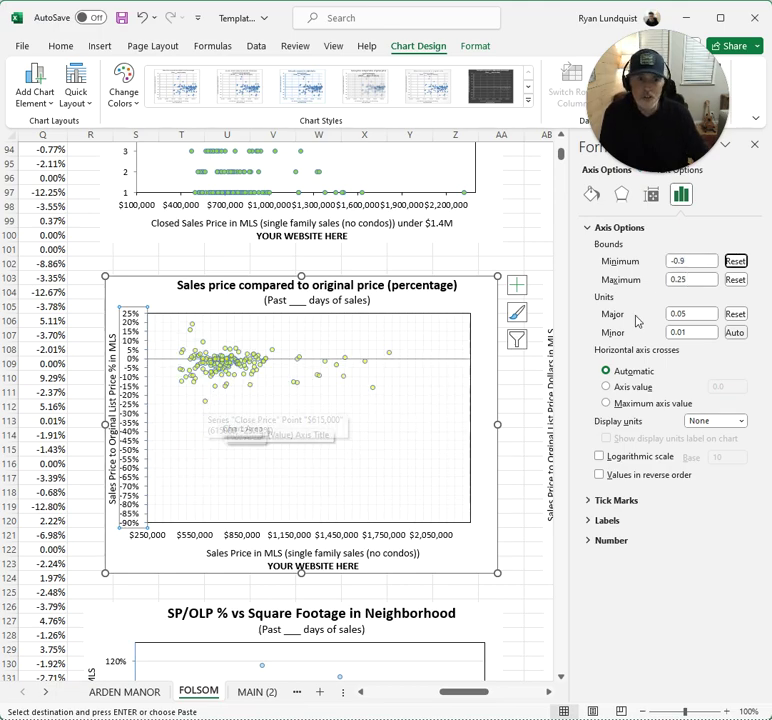
click(693, 261)
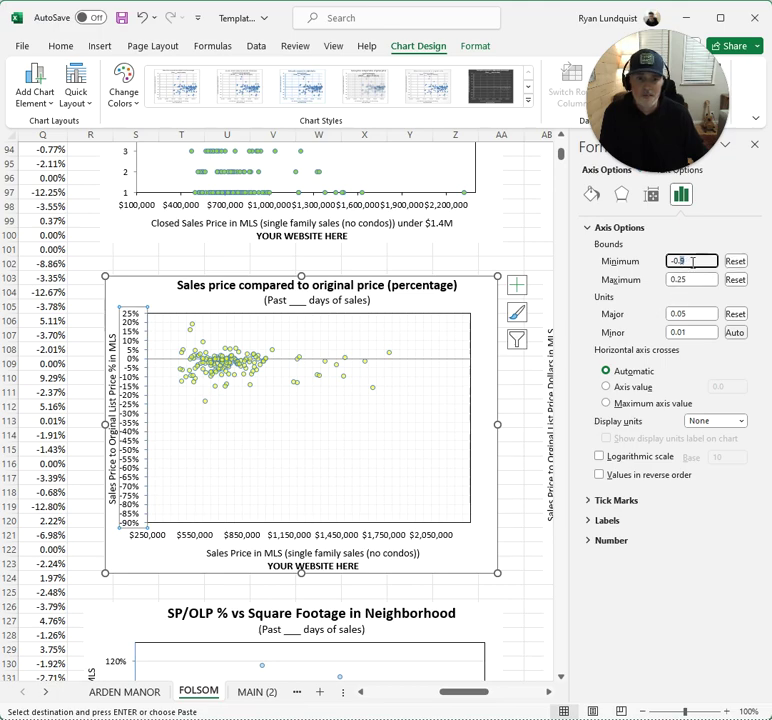
key(Return)
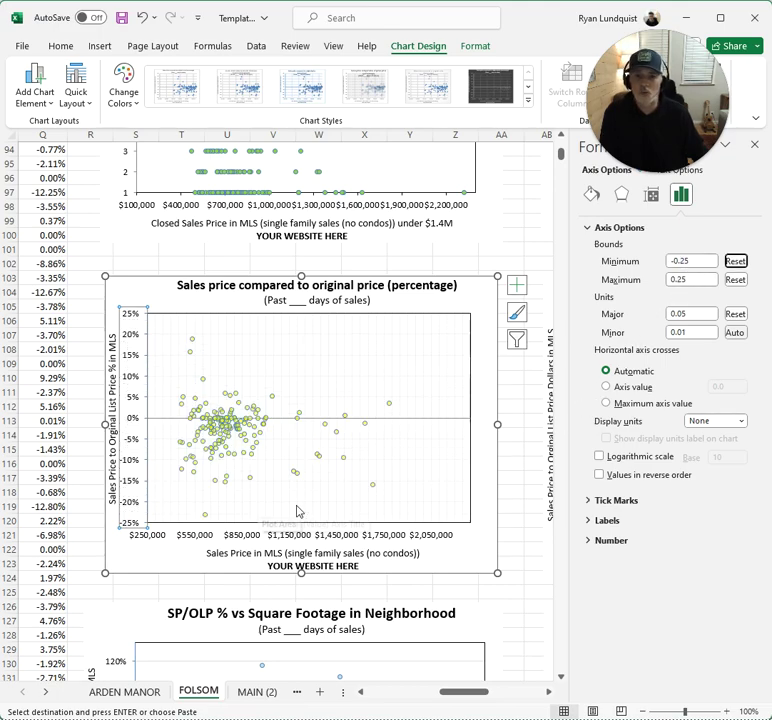
Set the maximum of the square footage axis in the SP/OLP % vs Square Footage chart to 4700
scroll(400, 515, down, 6)
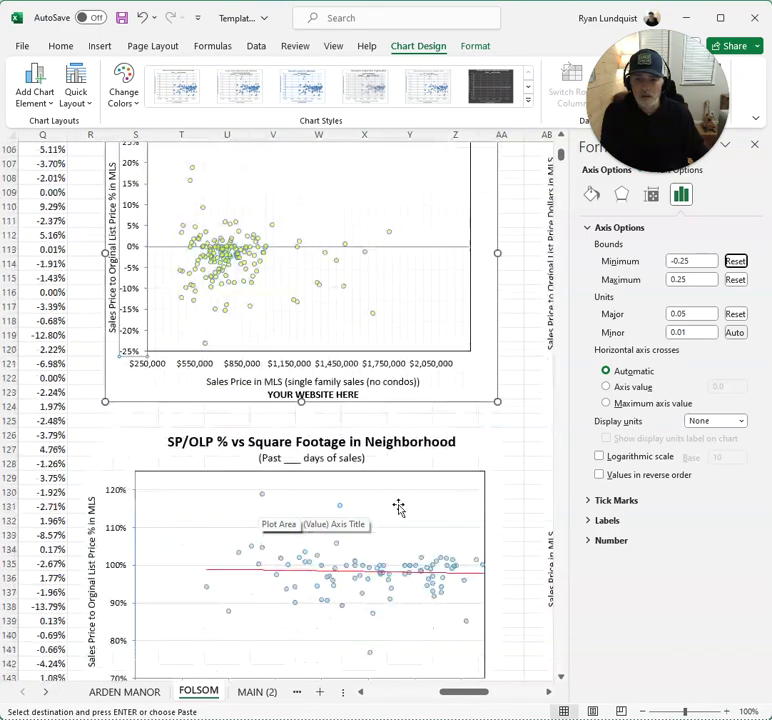
click(327, 606)
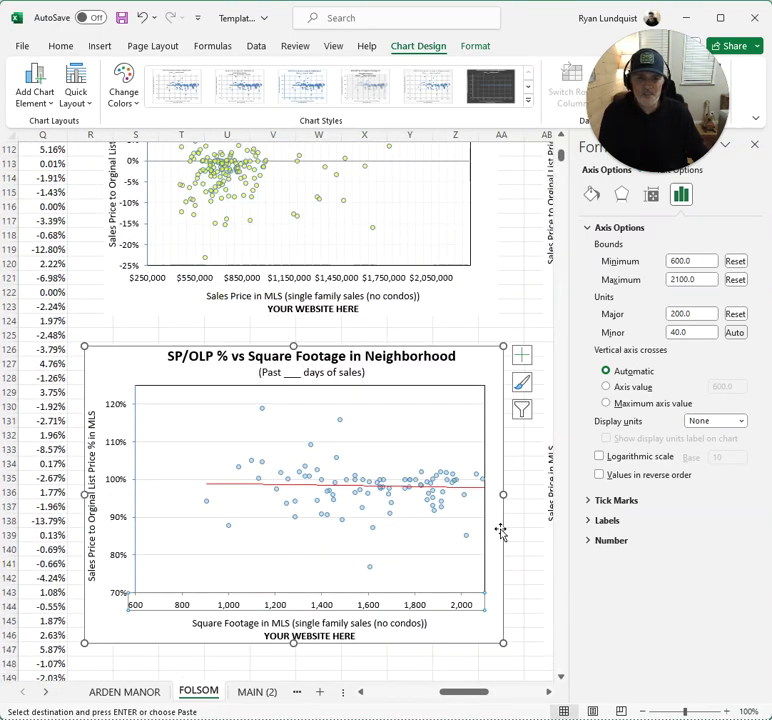
click(677, 280)
text(4)
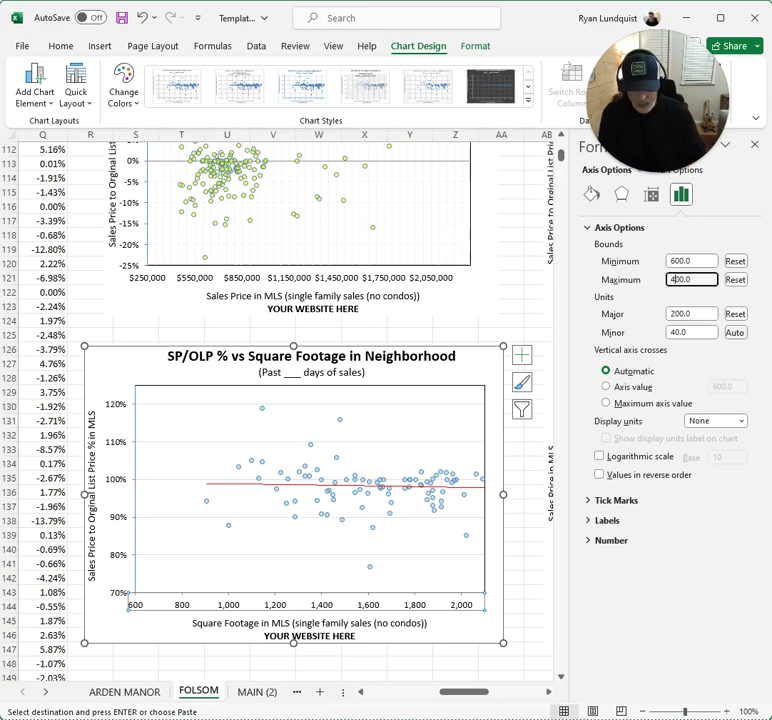
text(7)
key(Tab)
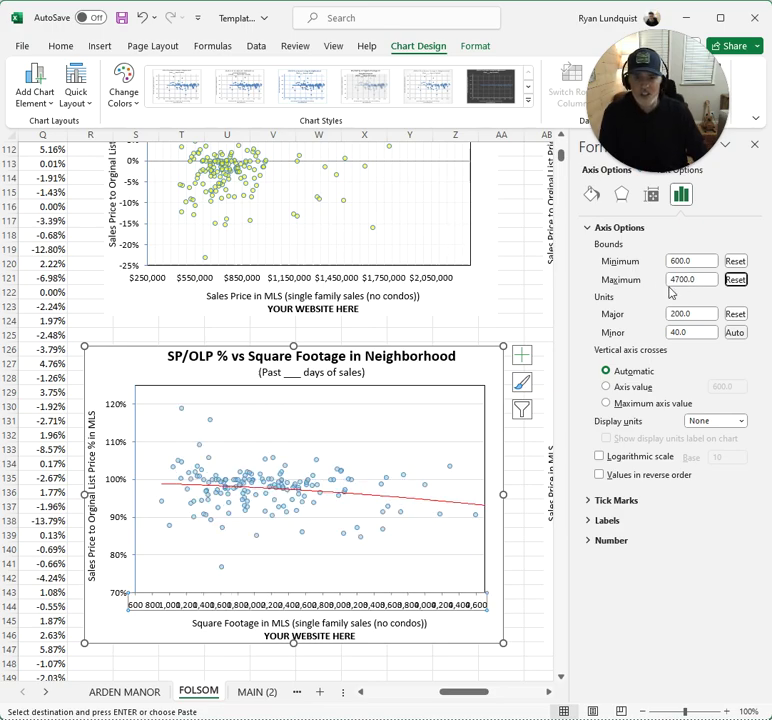
click(521, 540)
Set the major unit of the SP/OLP % vs Square Footage chart's square footage axis to 300
click(348, 613)
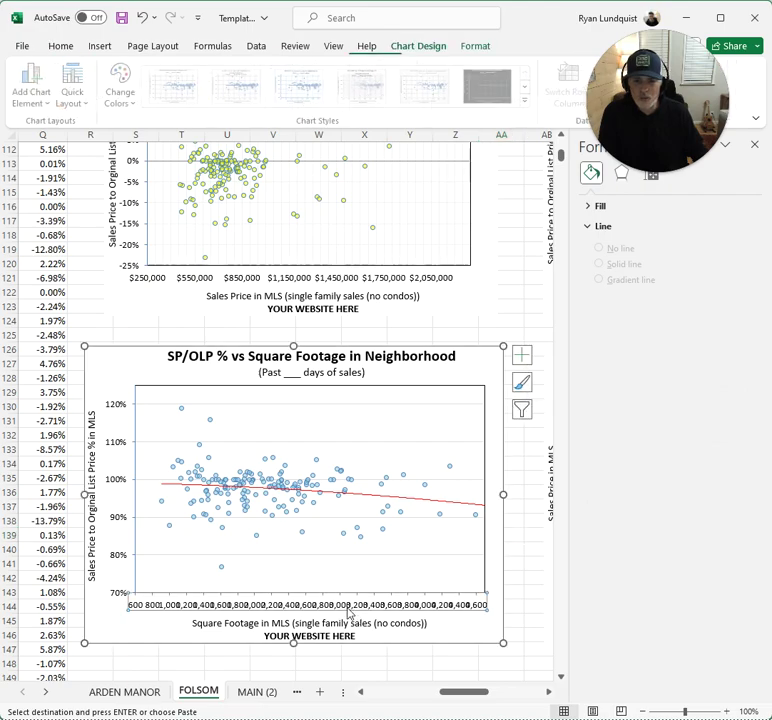
drag(680, 314, 660, 320)
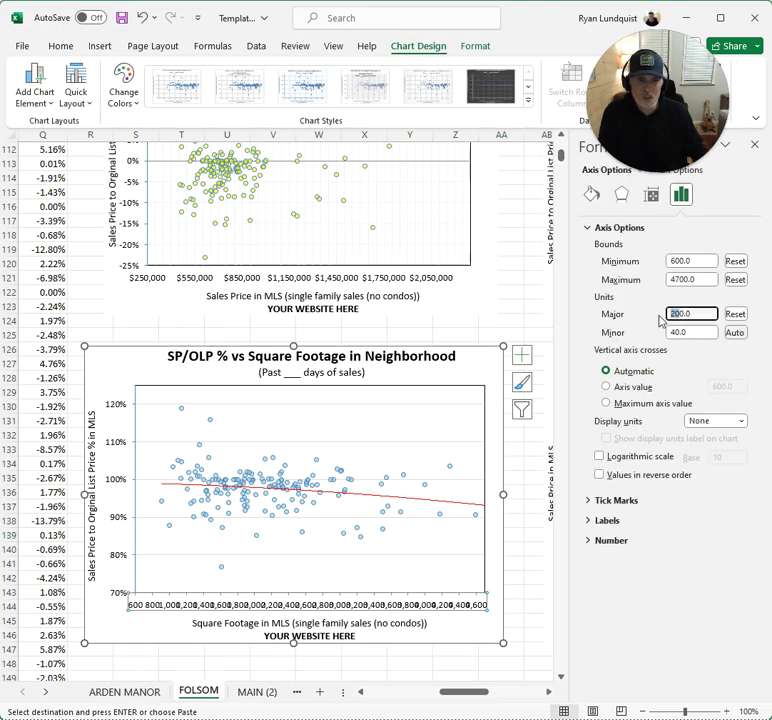
text(30)
key(Tab)
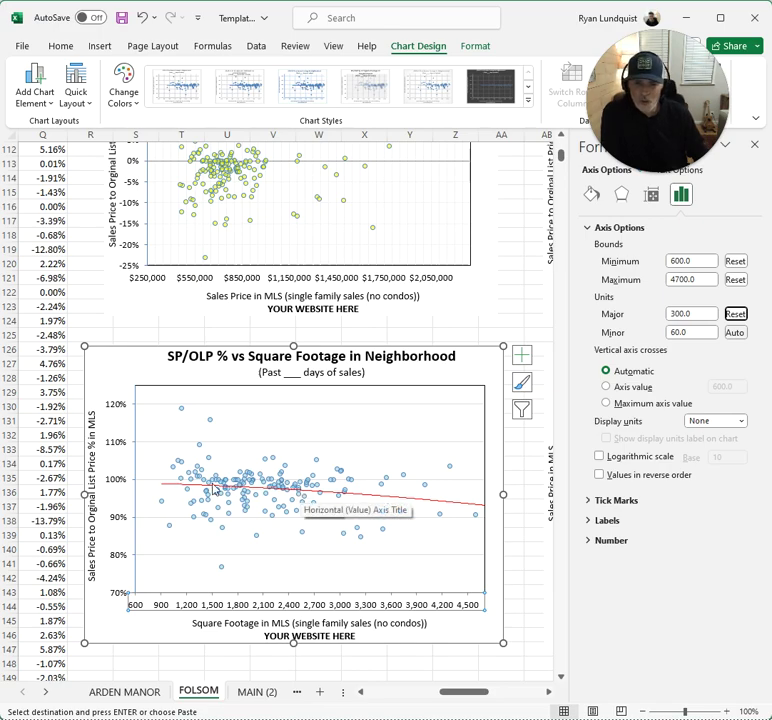
click(491, 532)
click(513, 537)
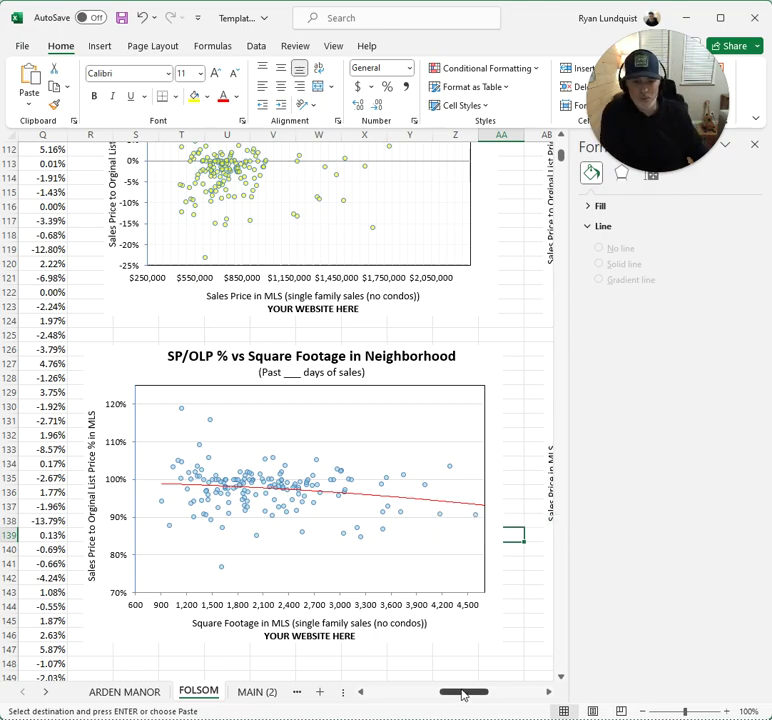
Set the maximum of the sales price axis in the Price vs Bedroom Count chart to 2.3E6
drag(465, 691, 515, 692)
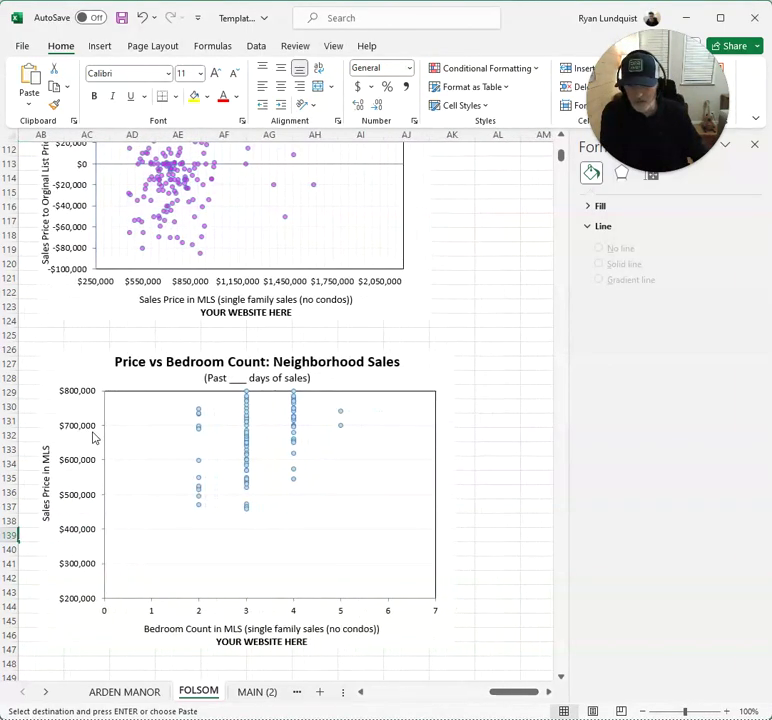
click(77, 430)
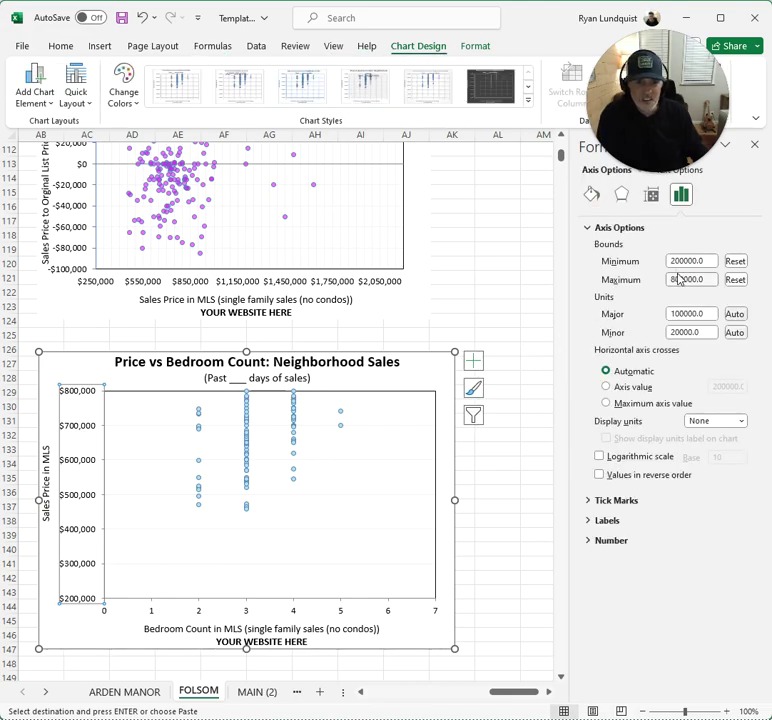
click(686, 279)
text(2.3)
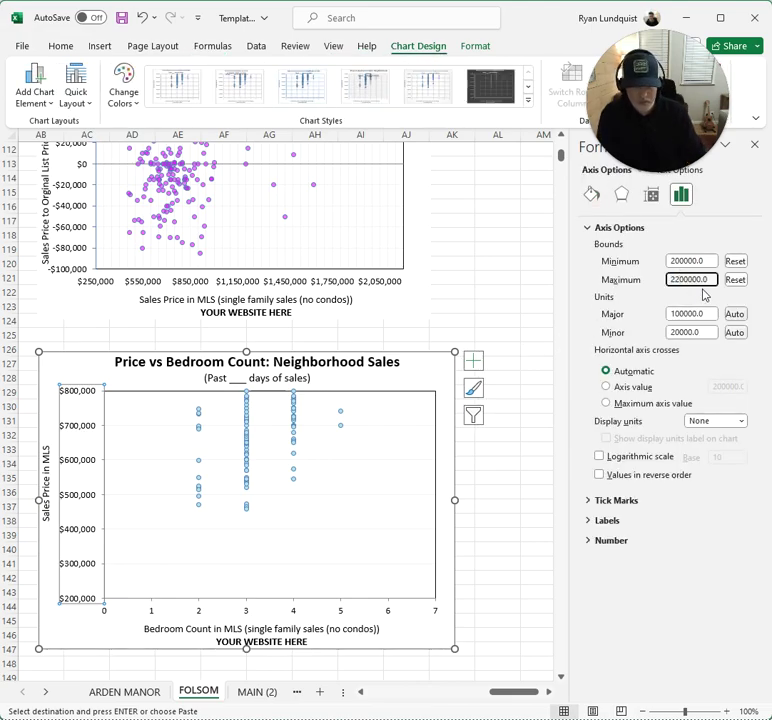
key(Tab)
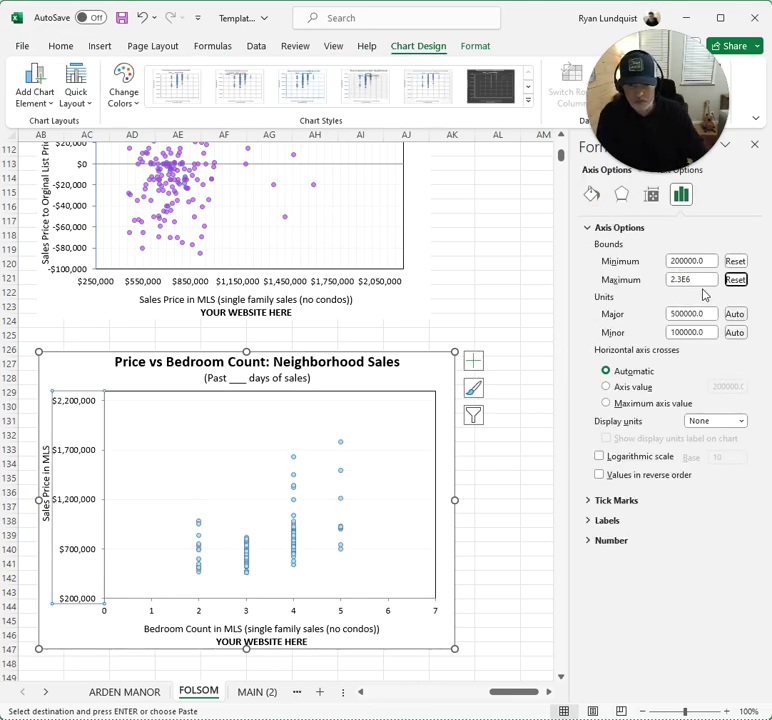
Set the maximum of the price per square foot axis in the PSF vs Bedroom Count chart to 600
click(518, 435)
scroll(513, 440, down, 3)
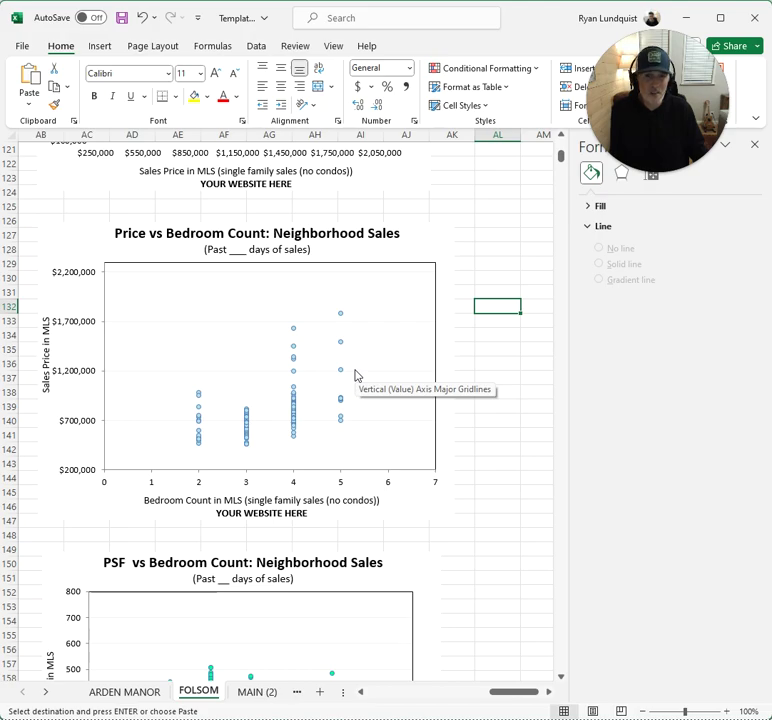
scroll(355, 375, down, 7)
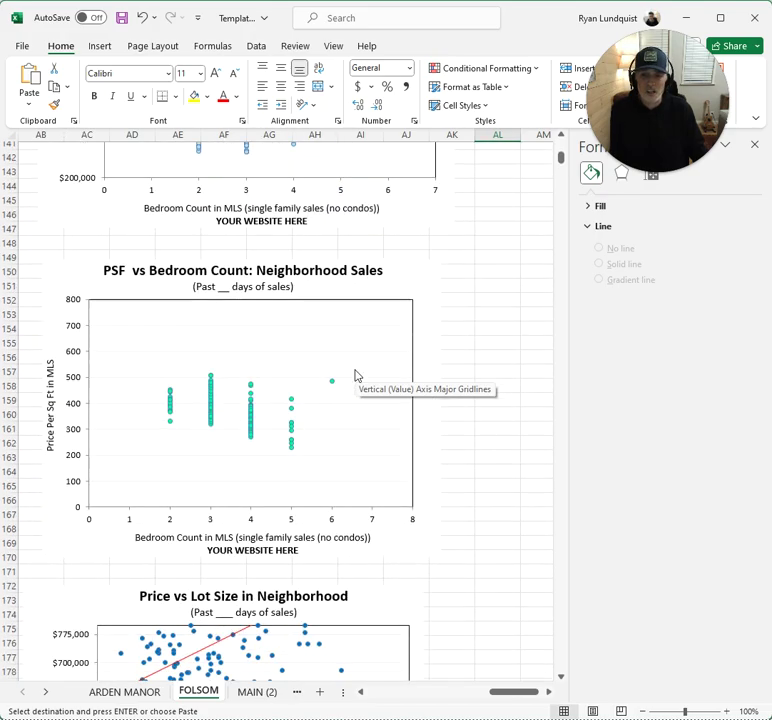
click(80, 373)
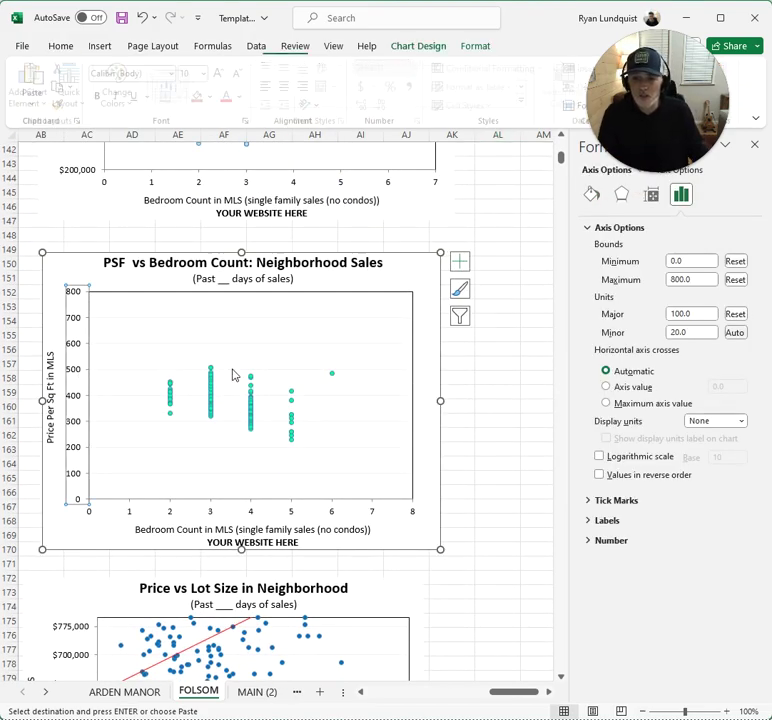
click(695, 280)
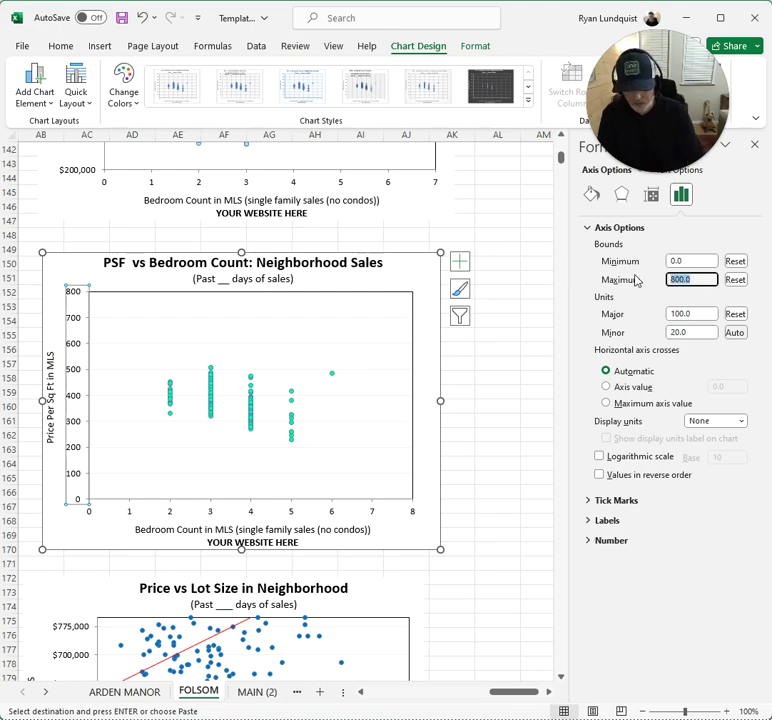
text(600)
key(Tab)
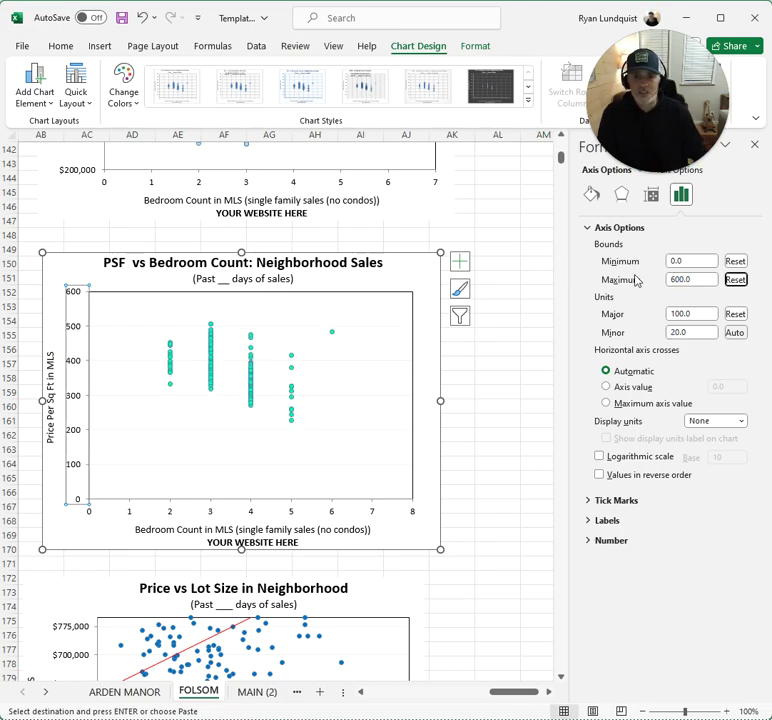
click(494, 364)
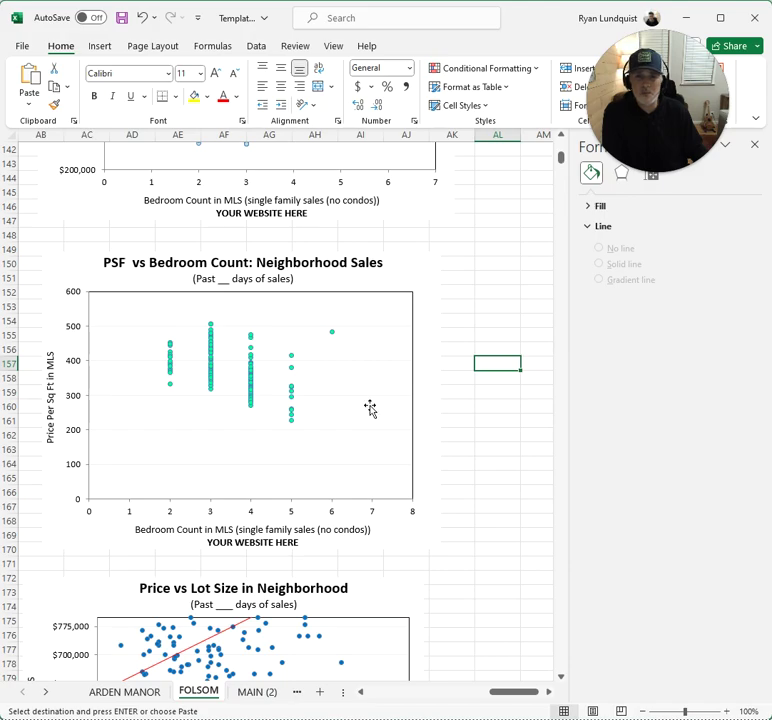
Set the sales price axis of the SP/OLP % vs Price chart to a maximum of 2300000 and a major unit of 300000
drag(512, 697, 469, 698)
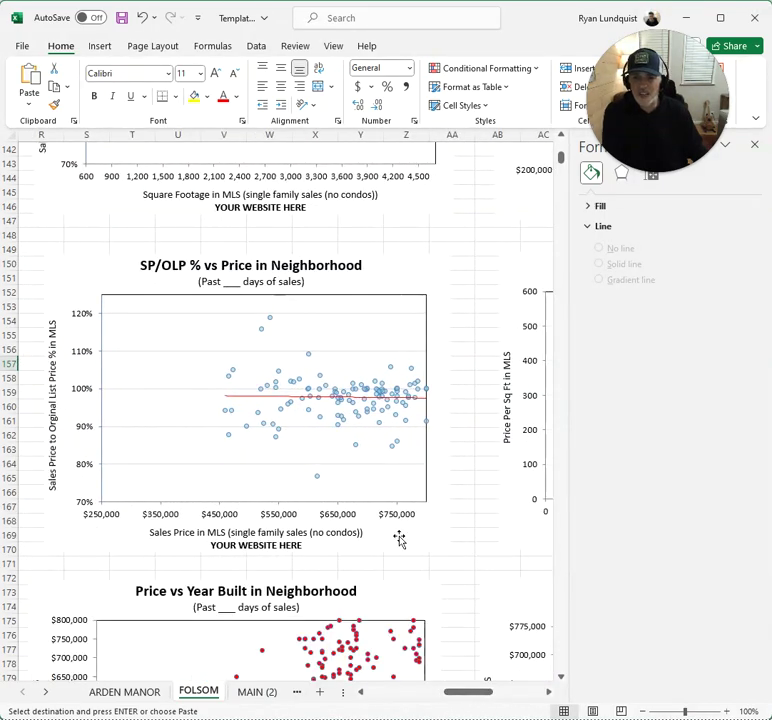
click(352, 515)
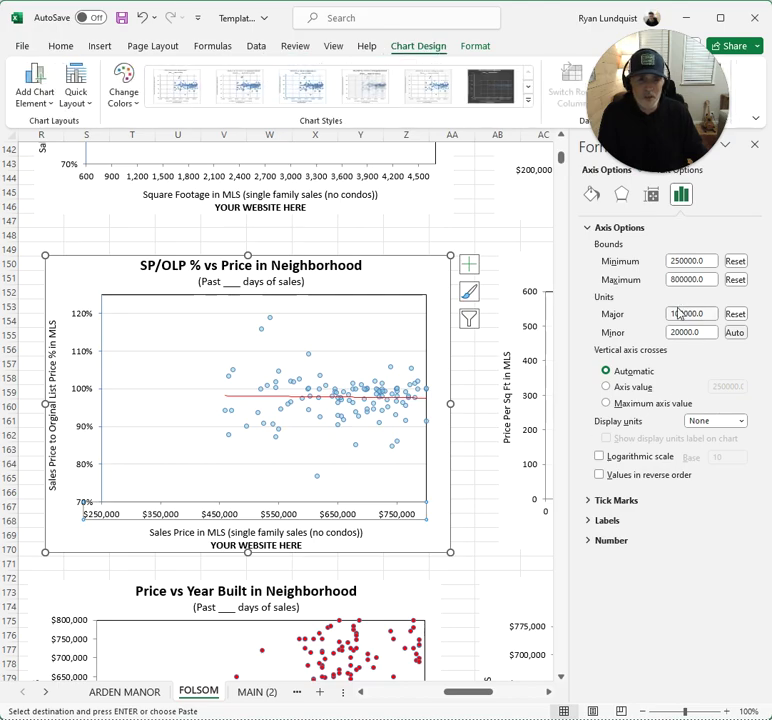
double_click(684, 280)
text(2300000)
click(678, 314)
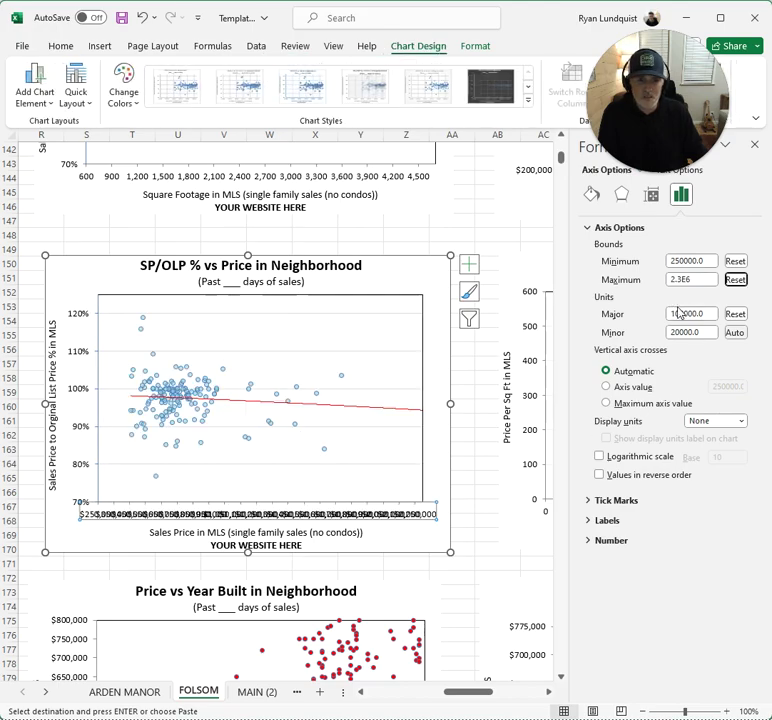
double_click(673, 314)
text(300000)
key(Tab)
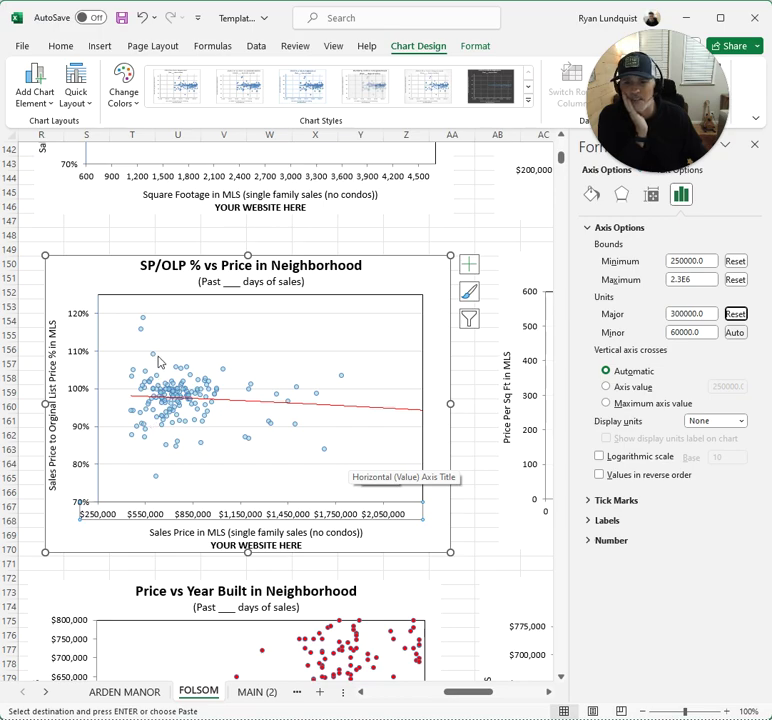
mouse_move(155, 358)
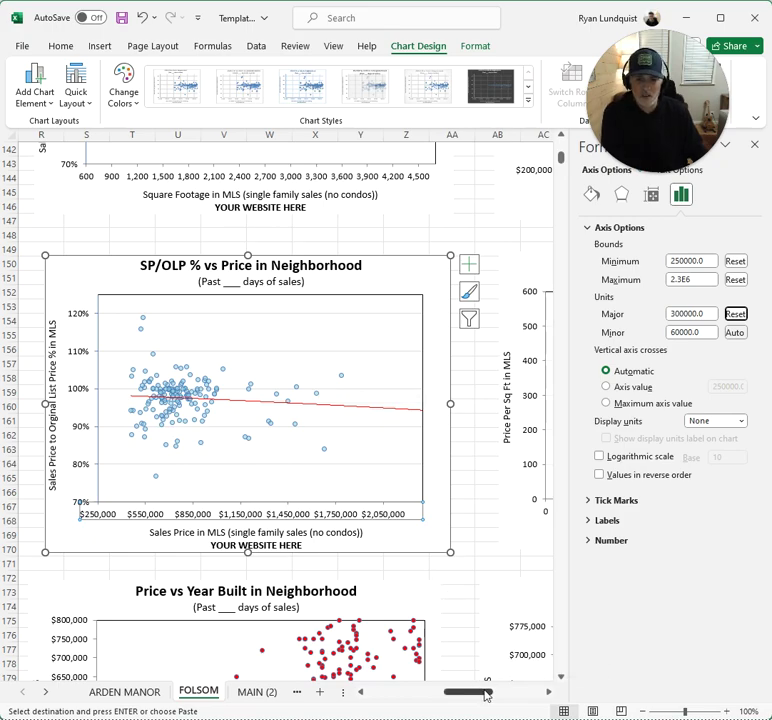
Set the maximum of the sales price axis in the Price vs Lot Size chart to 2.3E6
drag(488, 696, 519, 688)
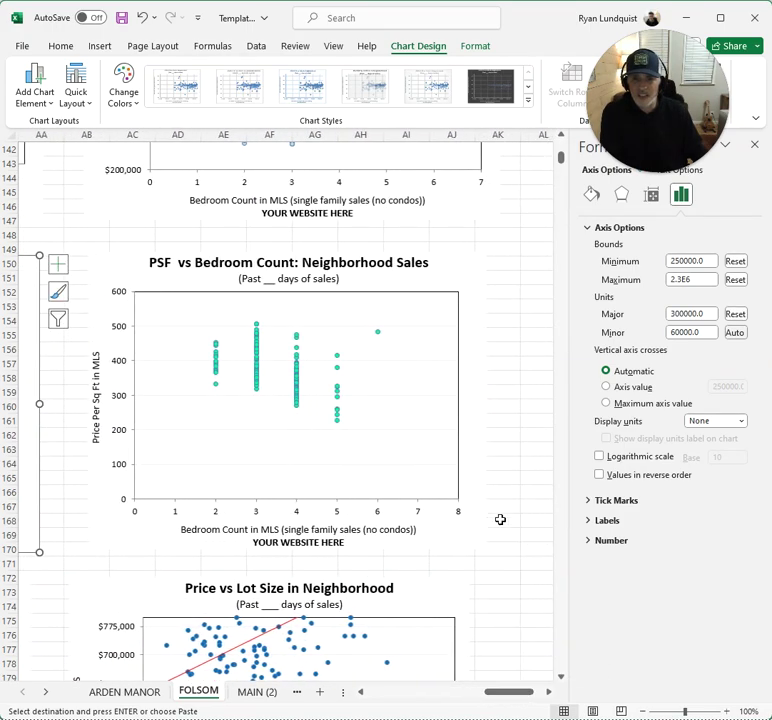
scroll(500, 518, down, 5)
scroll(500, 518, down, 2)
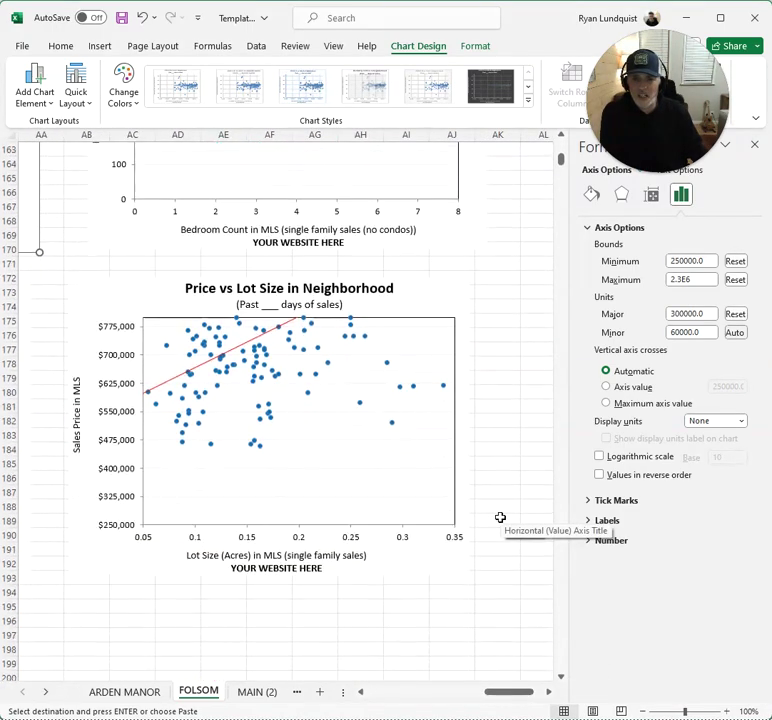
click(122, 390)
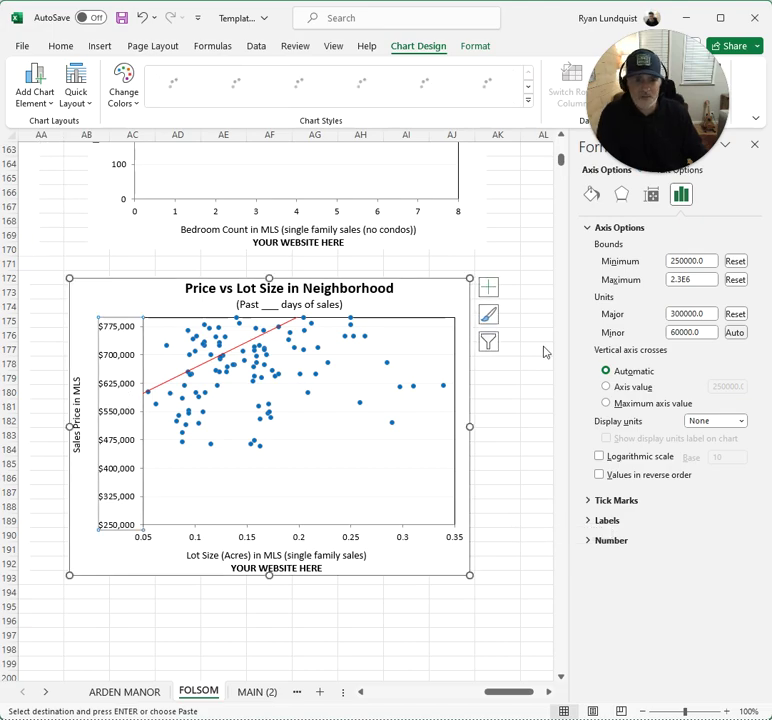
click(672, 281)
key(Tab)
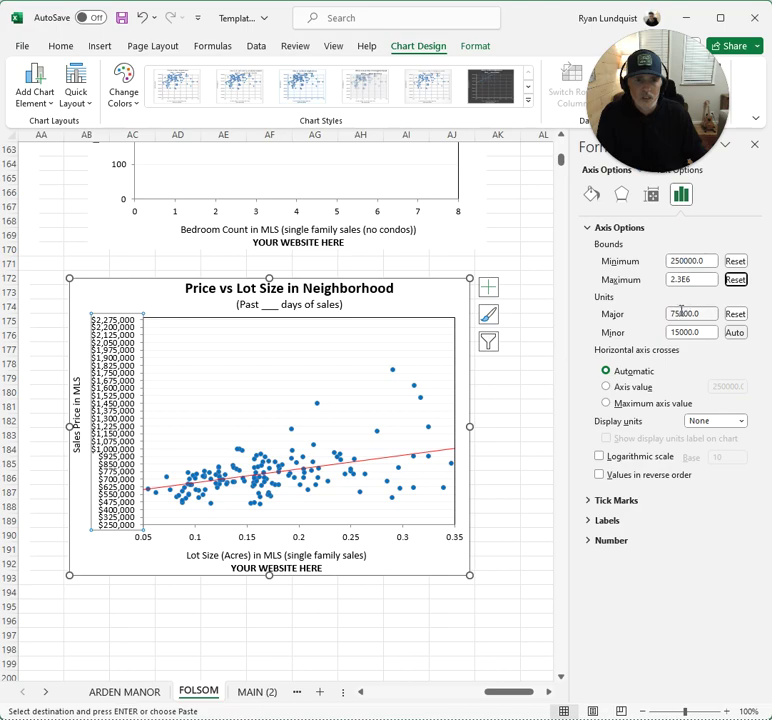
Try a major unit of 15000 on the Price vs Lot Size chart's sales price axis, and settle on 150000
drag(681, 313, 657, 314)
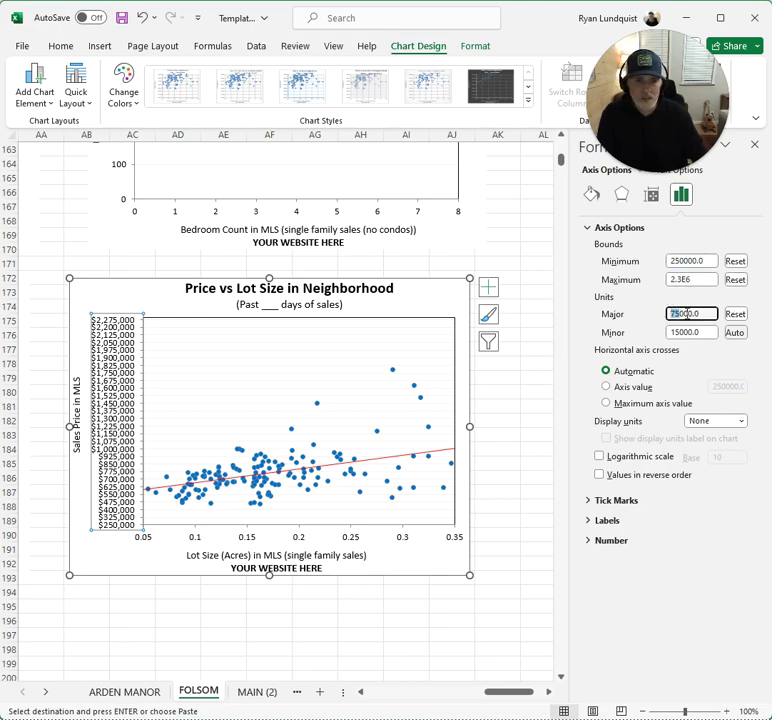
text(15)
key(Tab)
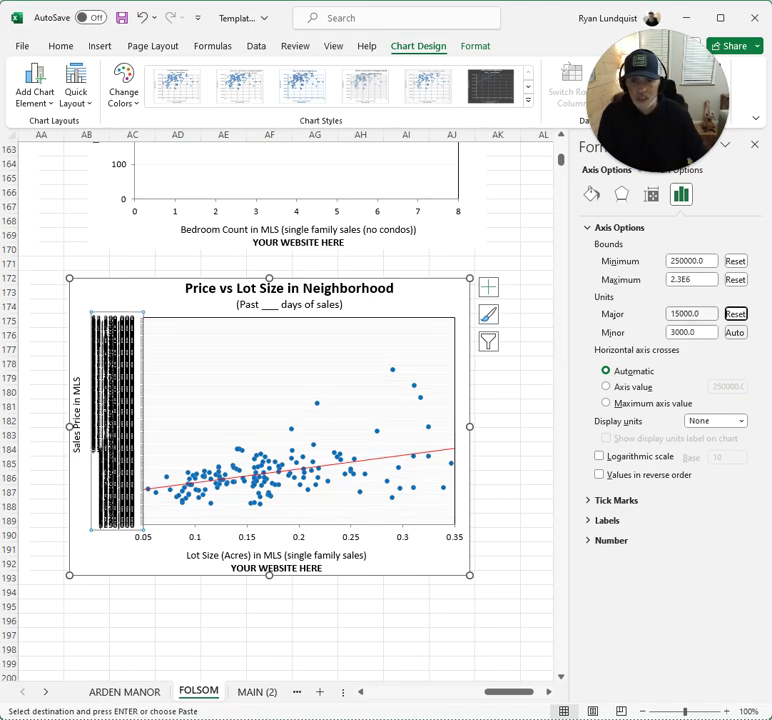
click(689, 314)
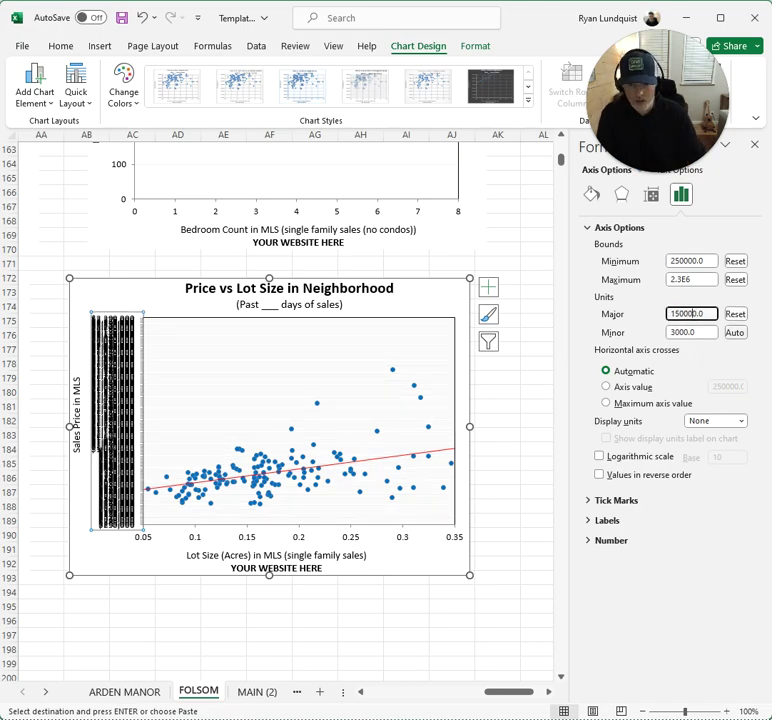
text(0)
key(Tab)
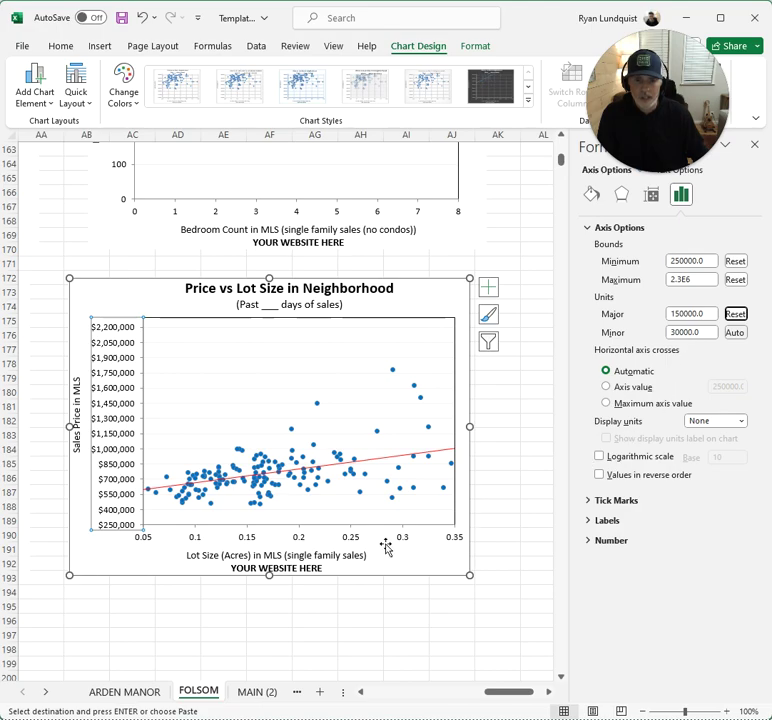
Try a maximum of 2.35 on the lot size axis of the Price vs Lot Size chart, and settle on 0.8
click(352, 540)
click(686, 280)
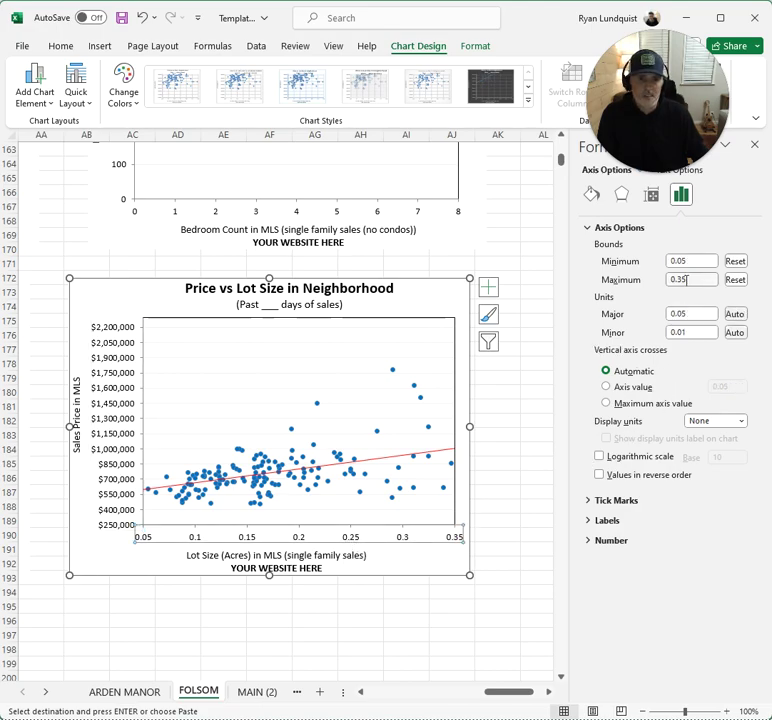
double_click(679, 280)
text(2.35)
key(Tab)
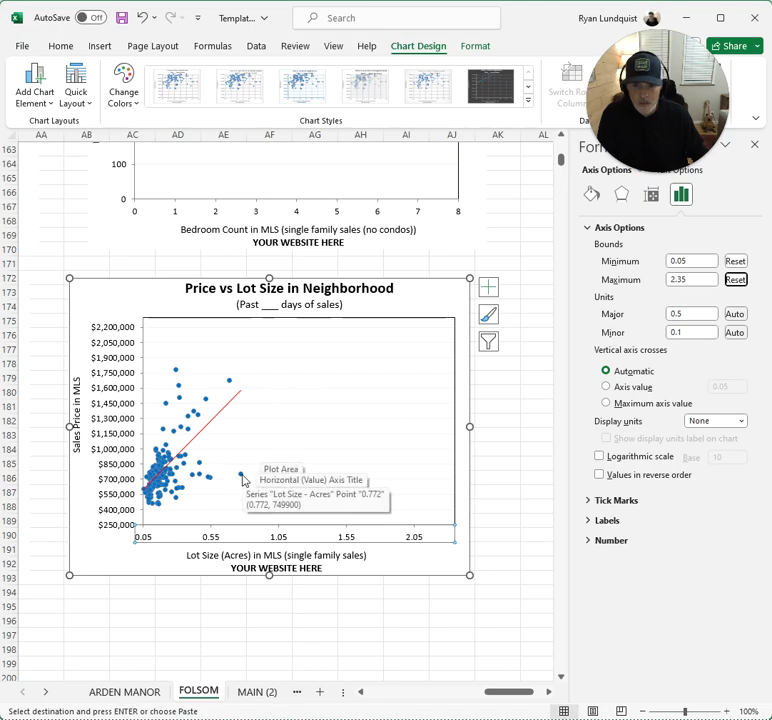
drag(698, 279, 632, 280)
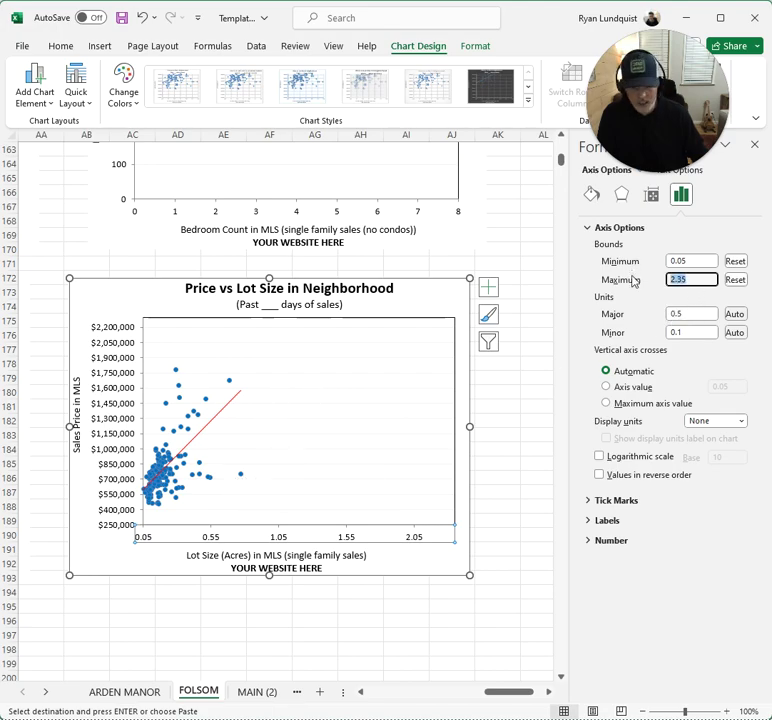
text(0.8)
key(Tab)
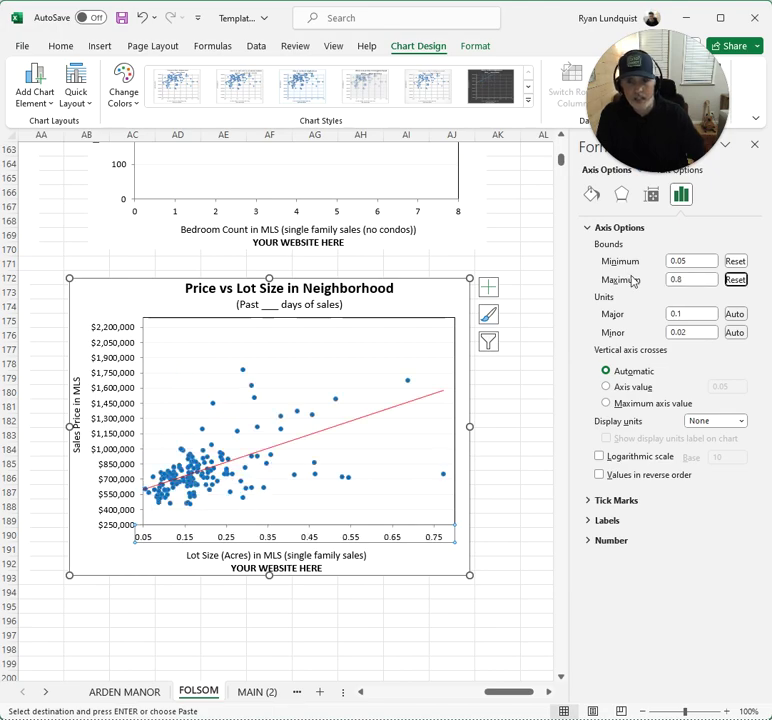
Change the trendline of the Price vs Lot Size chart from linear to polynomial
click(313, 440)
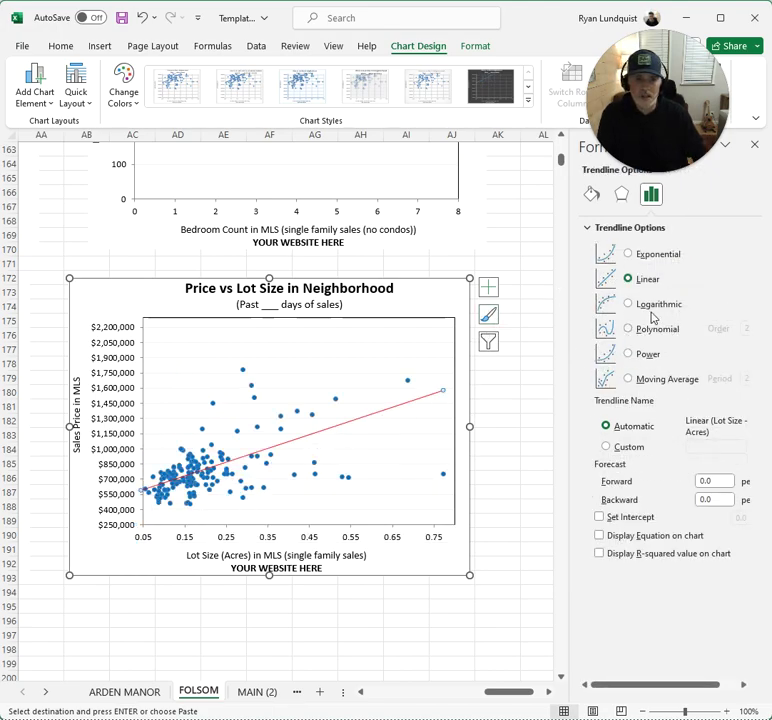
click(656, 330)
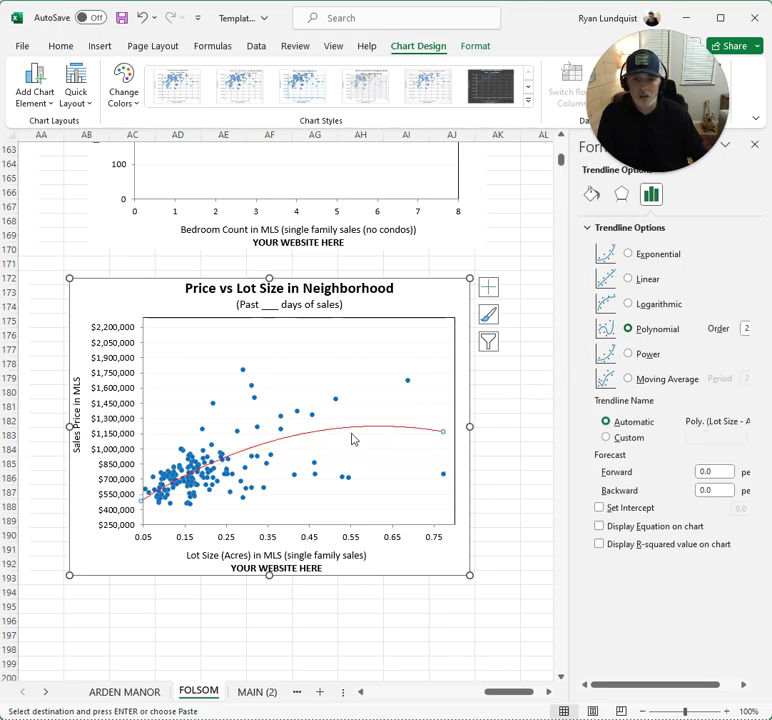
click(489, 434)
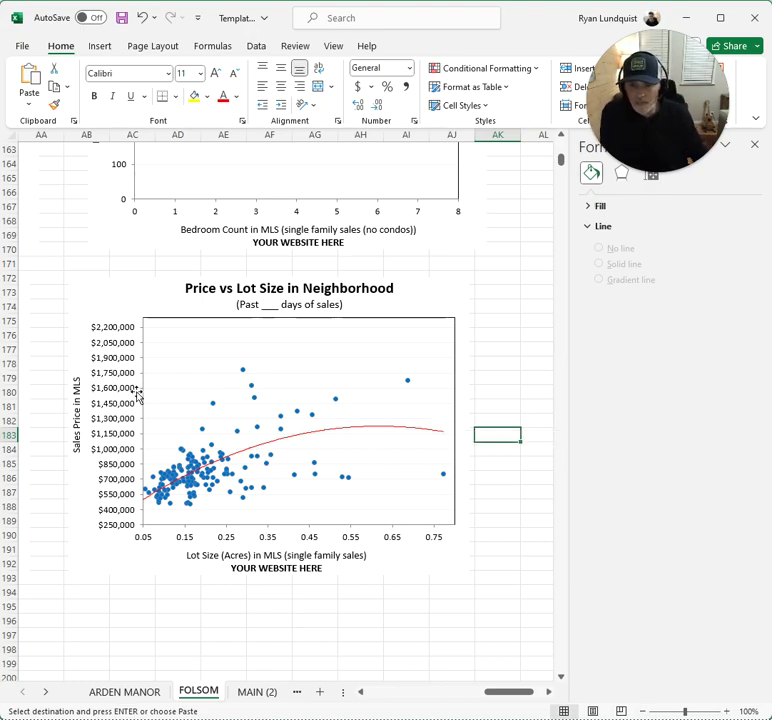
Lower the maximum of the Price vs Lot Size chart's sales price axis to 1.8E6
click(126, 400)
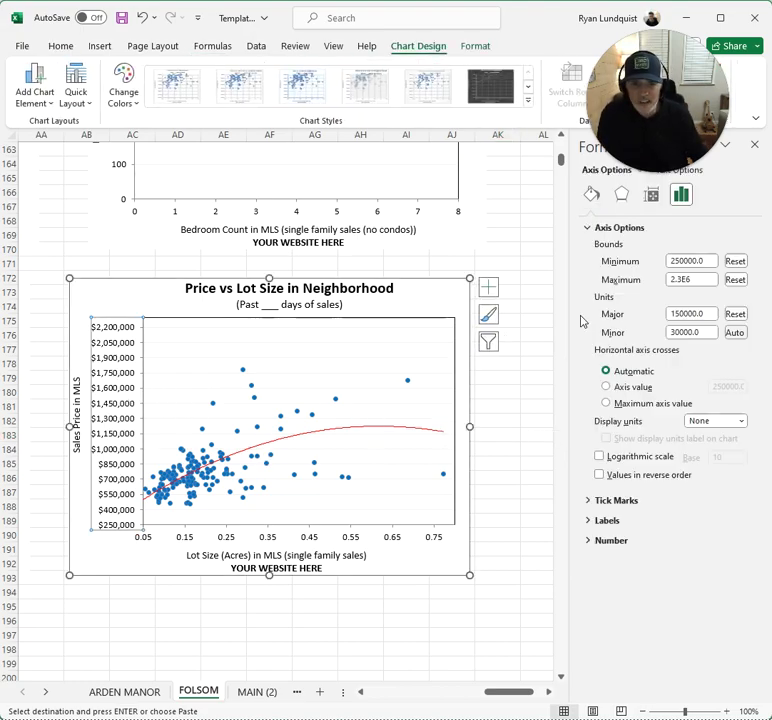
double_click(683, 279)
text(1E6)
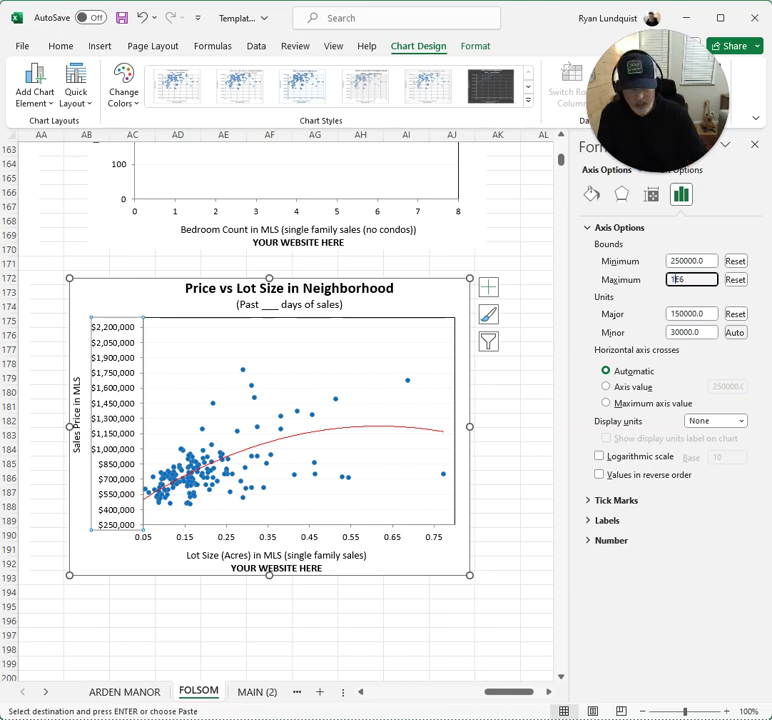
key(Return)
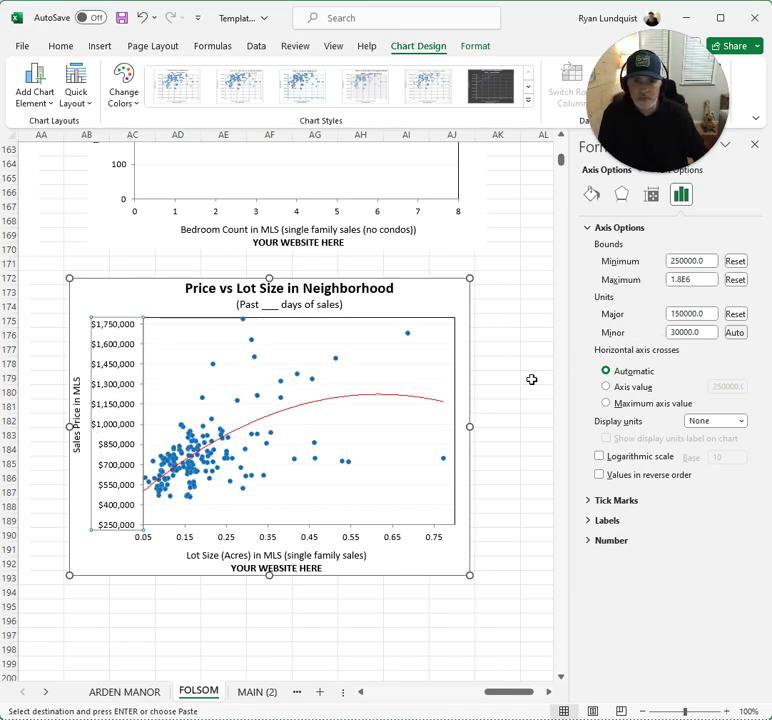
click(521, 382)
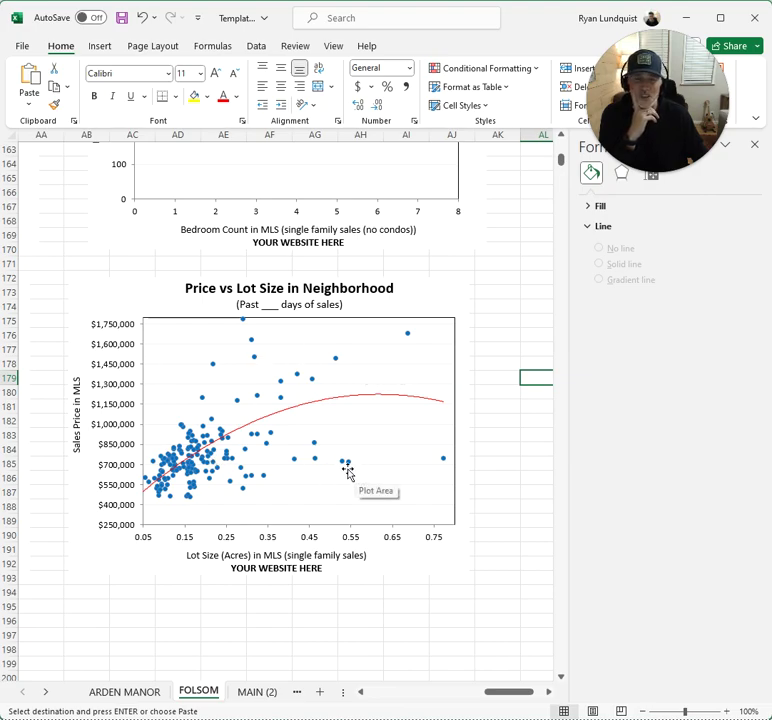
Select the sales price axis of the Price vs Year Built chart for formatting
drag(513, 692, 460, 696)
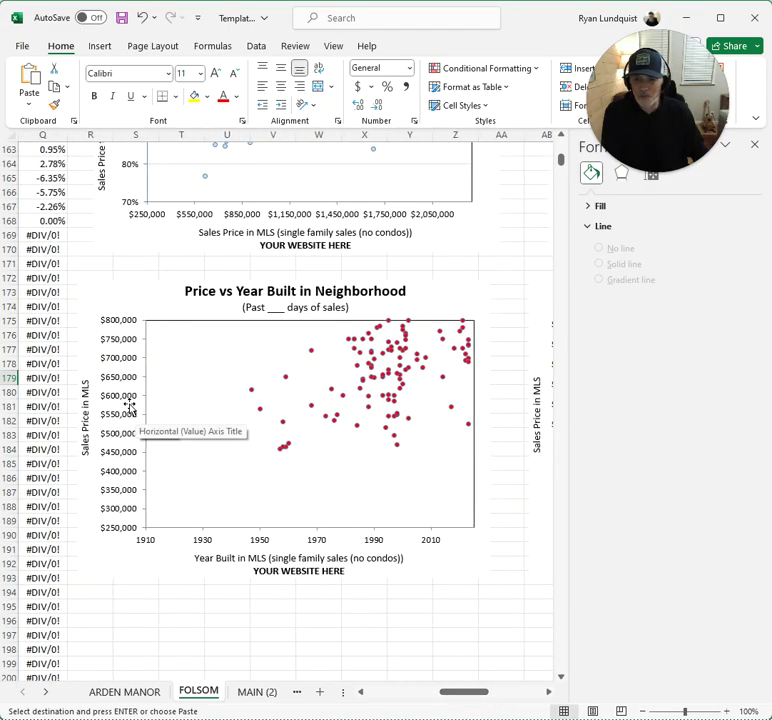
click(258, 544)
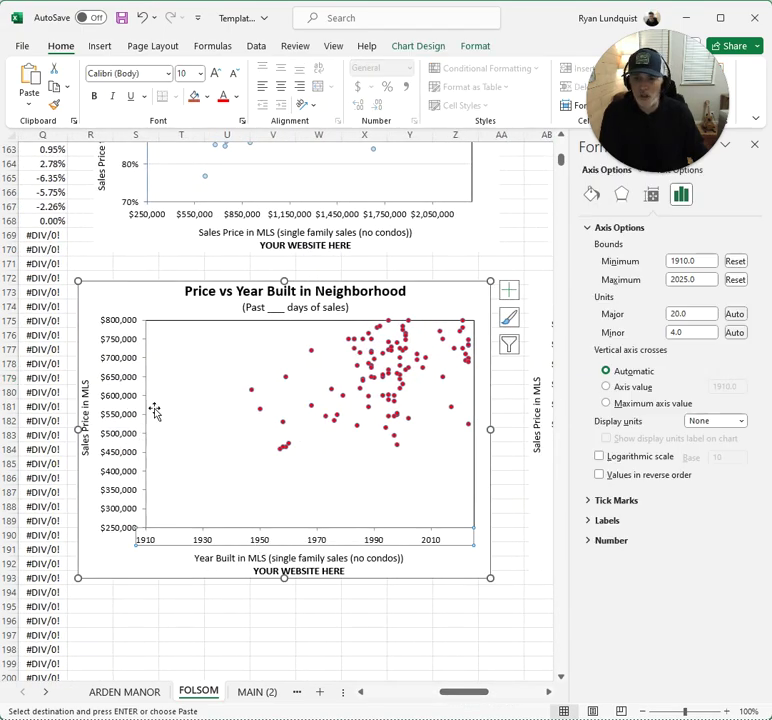
click(130, 395)
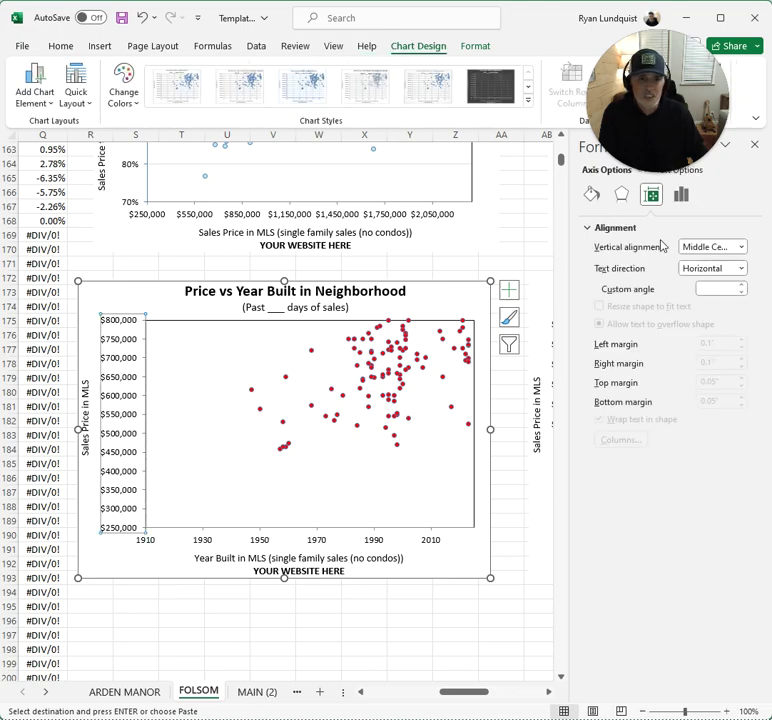
drag(698, 172, 725, 178)
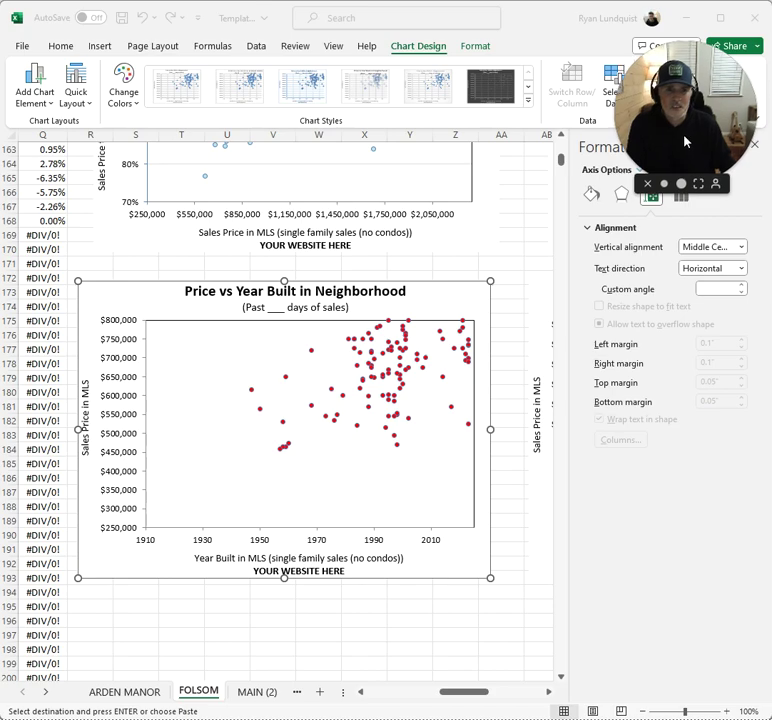
drag(685, 142, 601, 129)
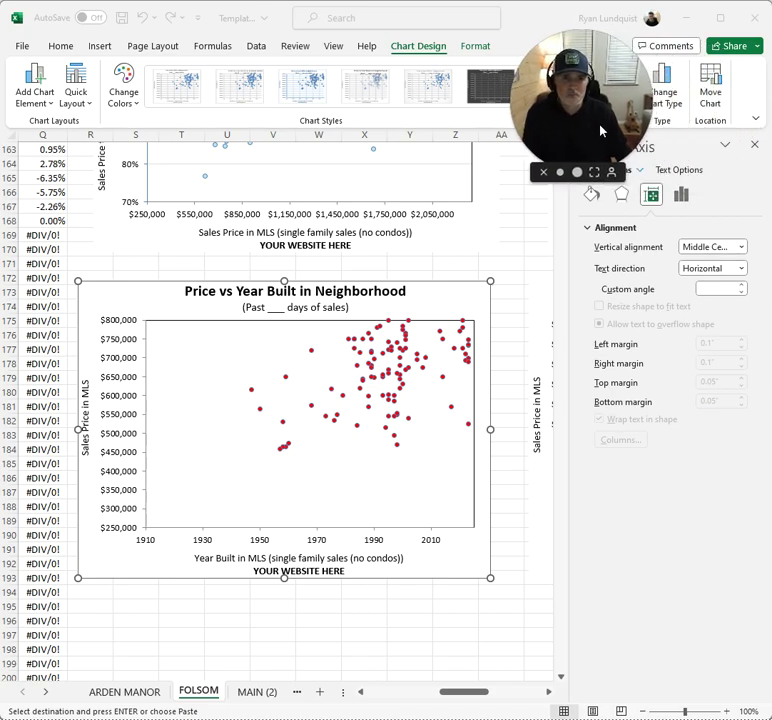
Set the maximum of the Price vs Year Built chart's sales price axis to 2.3E6
click(680, 171)
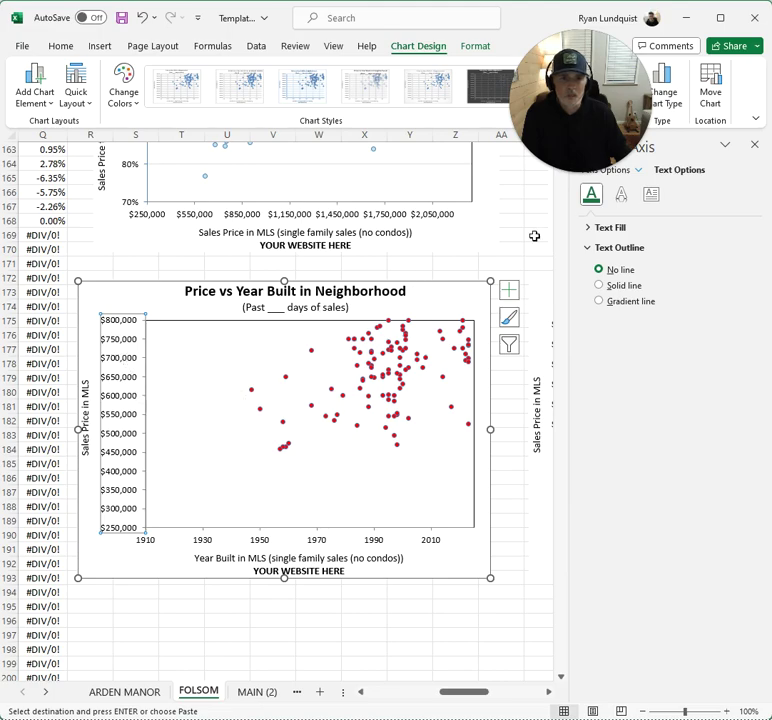
click(632, 178)
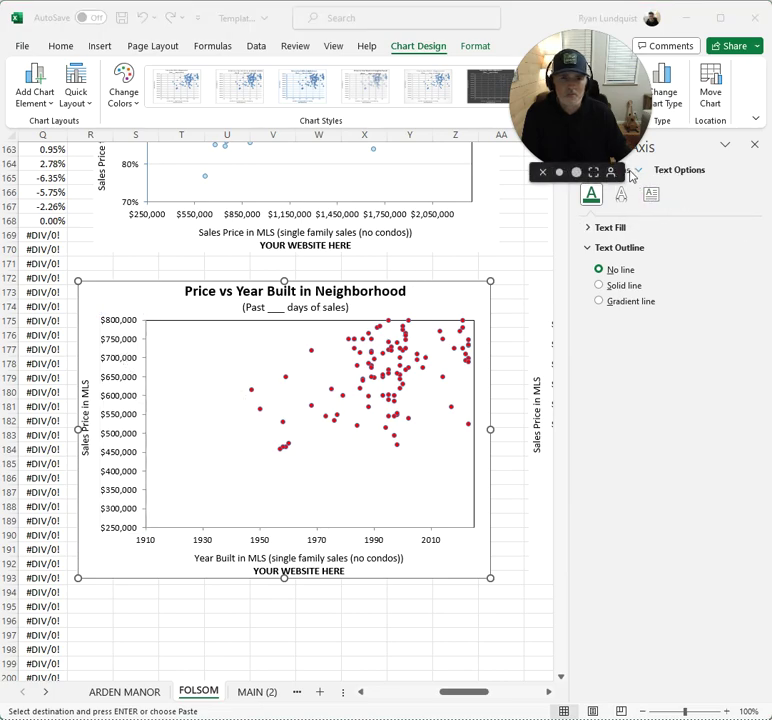
drag(600, 121, 496, 98)
click(611, 178)
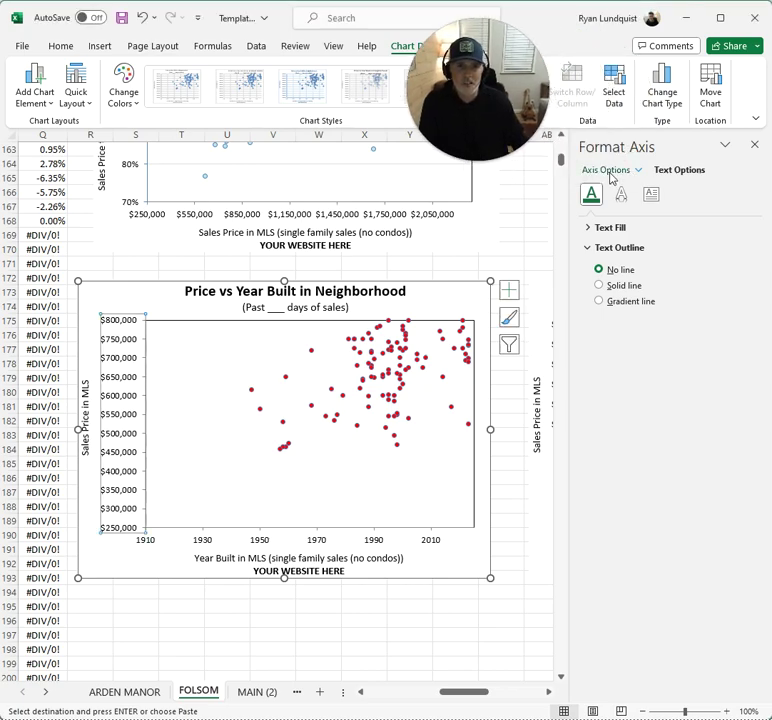
click(622, 172)
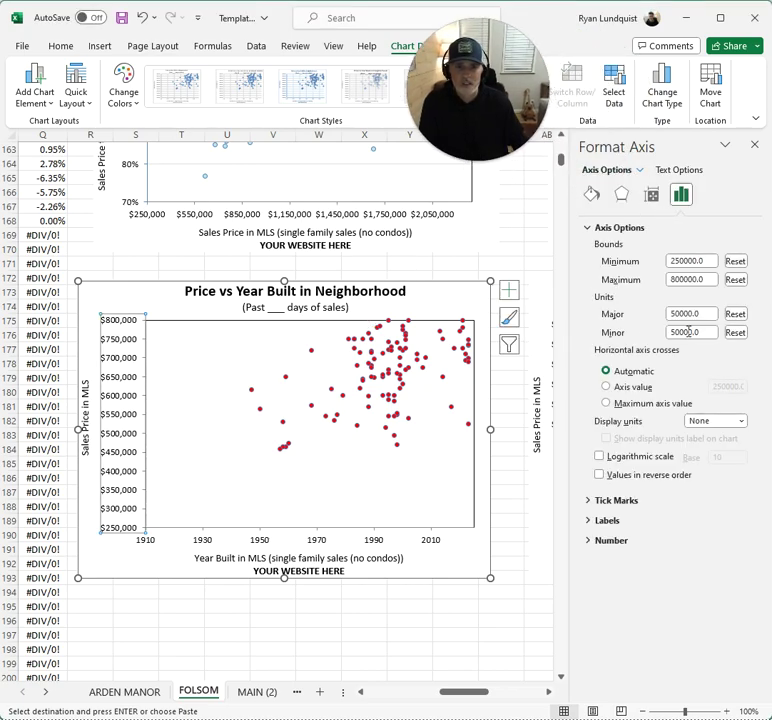
drag(677, 280, 662, 280)
text(23)
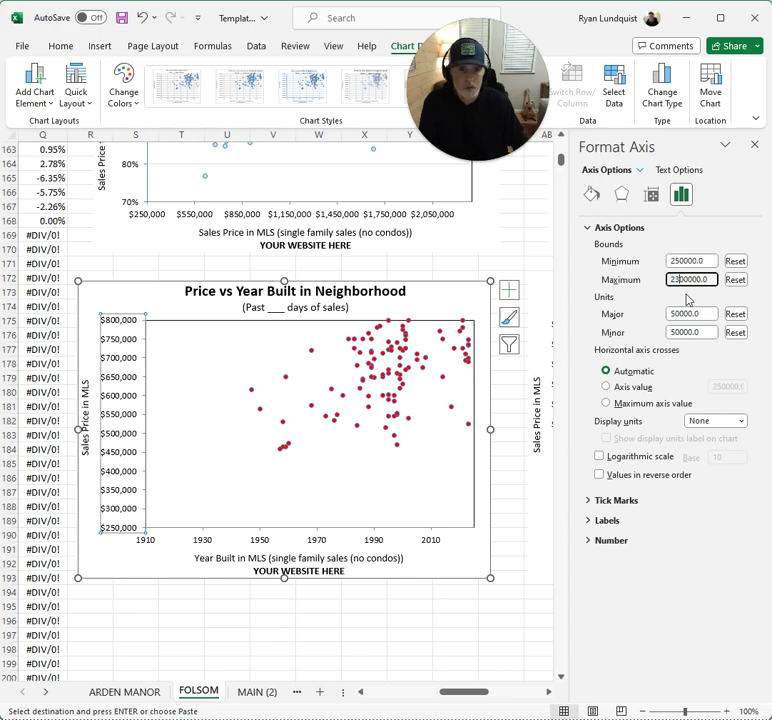
key(Tab)
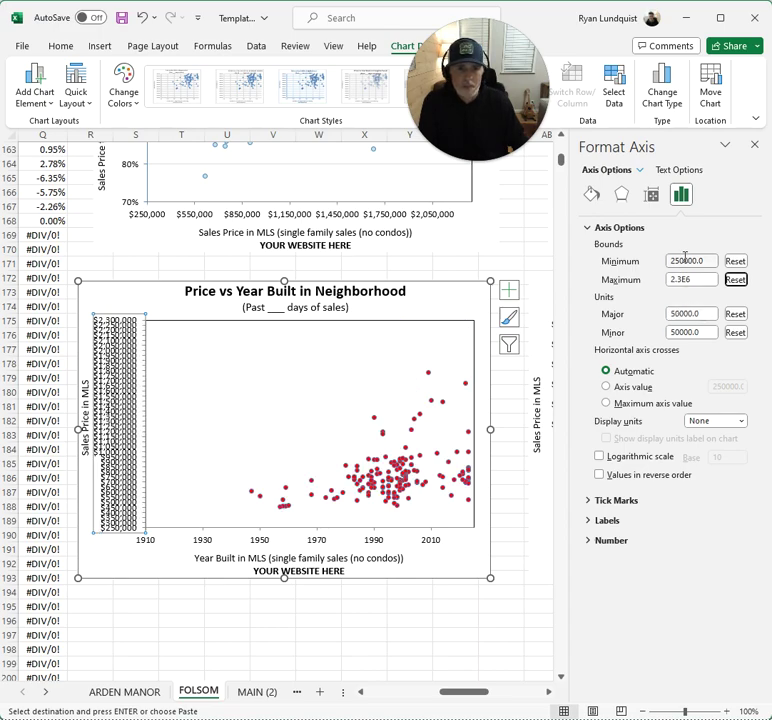
Lower the sales price axis maximum of the Price vs Year Built chart to 1.9E6 and set its major unit to 150000
drag(683, 279, 643, 279)
text(1)
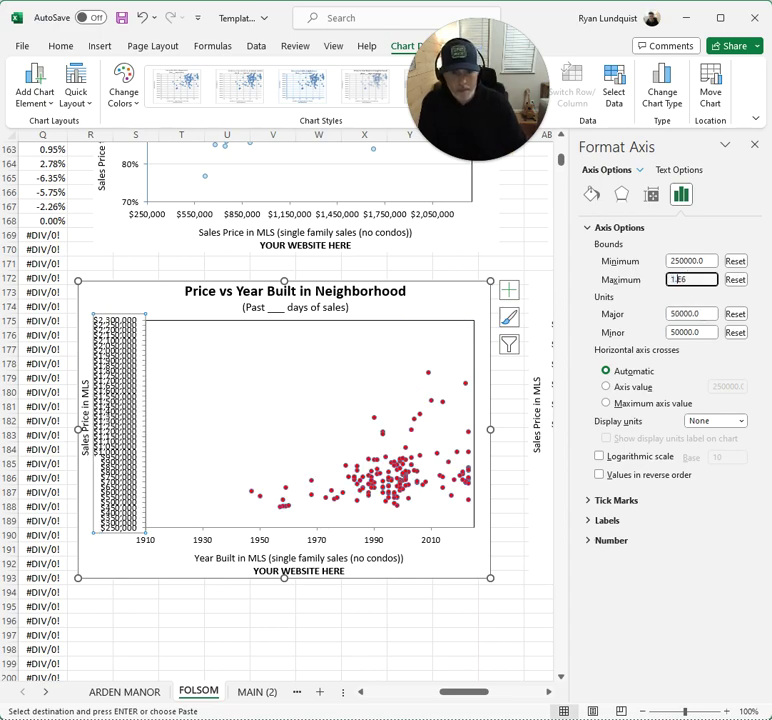
text(.9)
key(Tab)
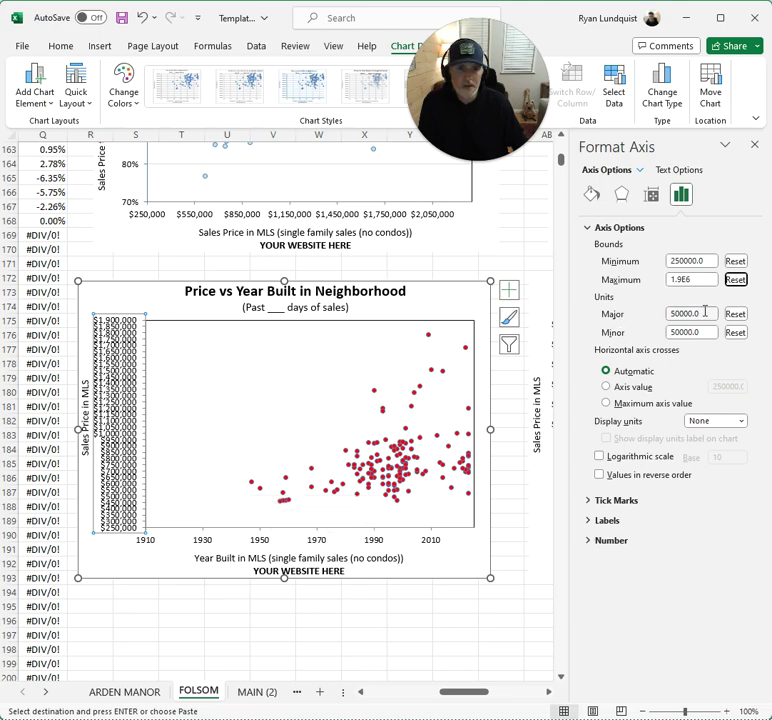
click(676, 314)
key(Tab)
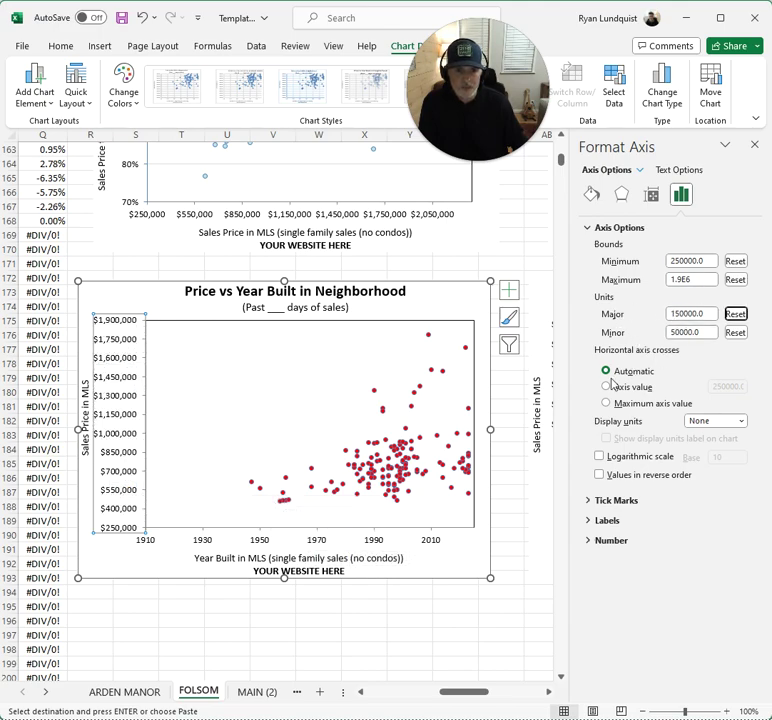
Set the minimum of the Price vs Year Built chart's year axis to 1945 and leave the chart
click(330, 540)
drag(714, 261, 632, 265)
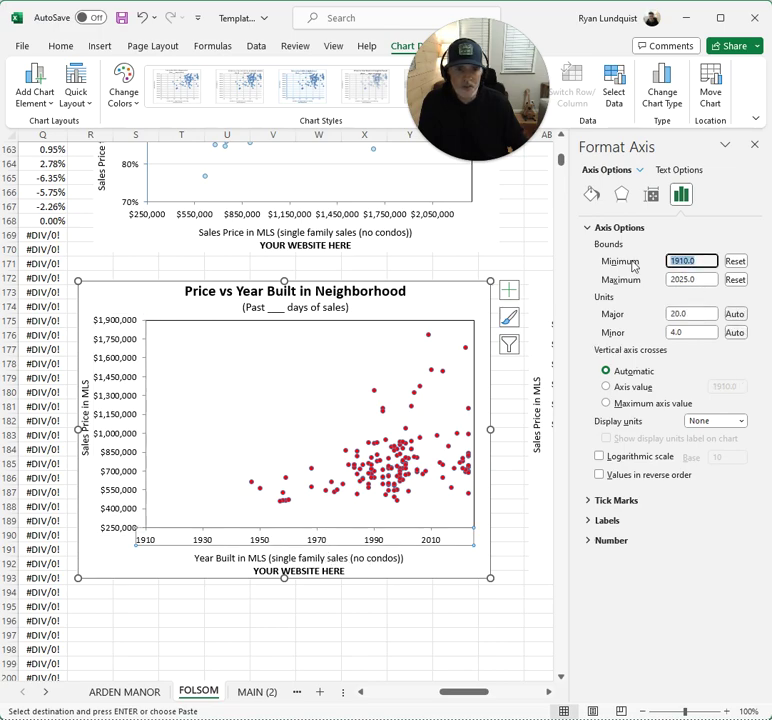
text(1945)
key(Tab)
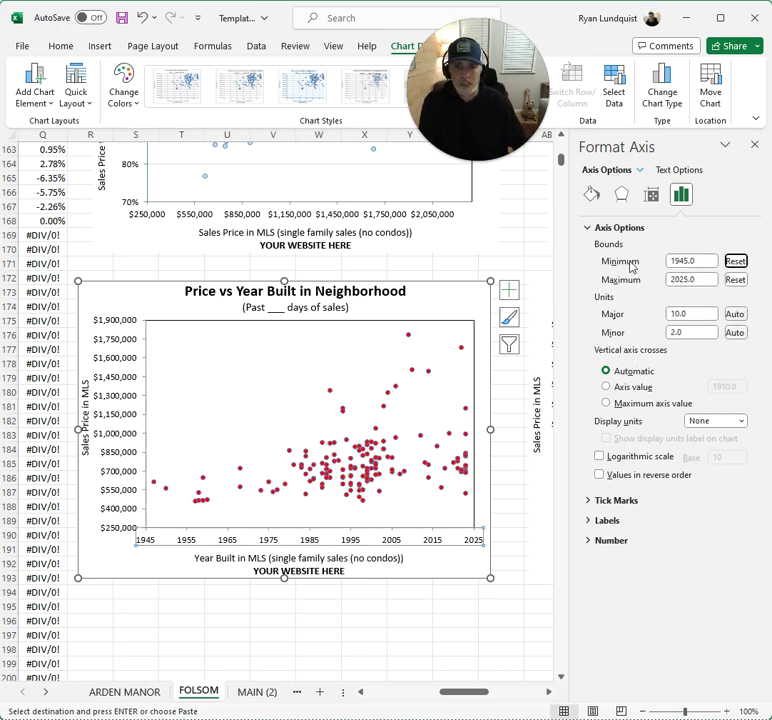
click(381, 636)
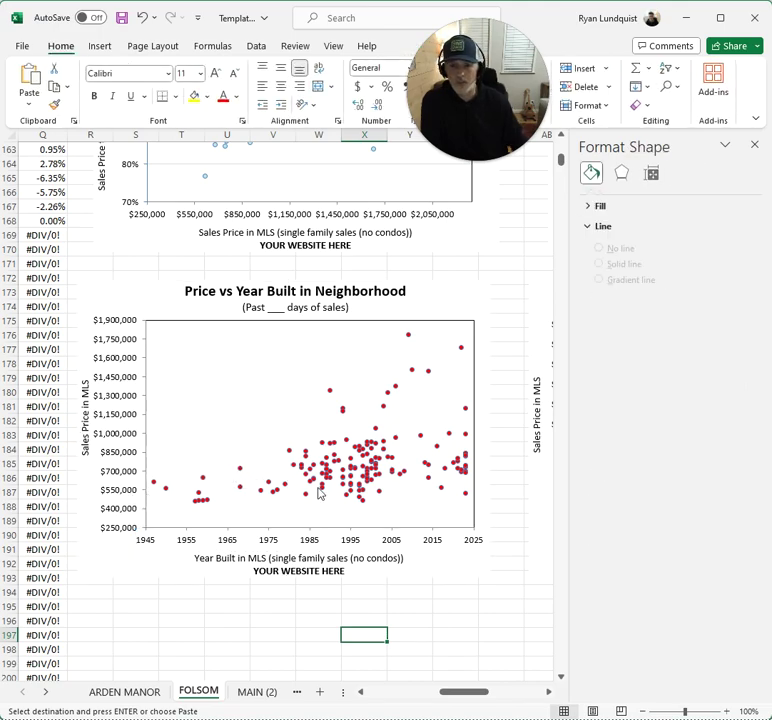
mouse_move(337, 482)
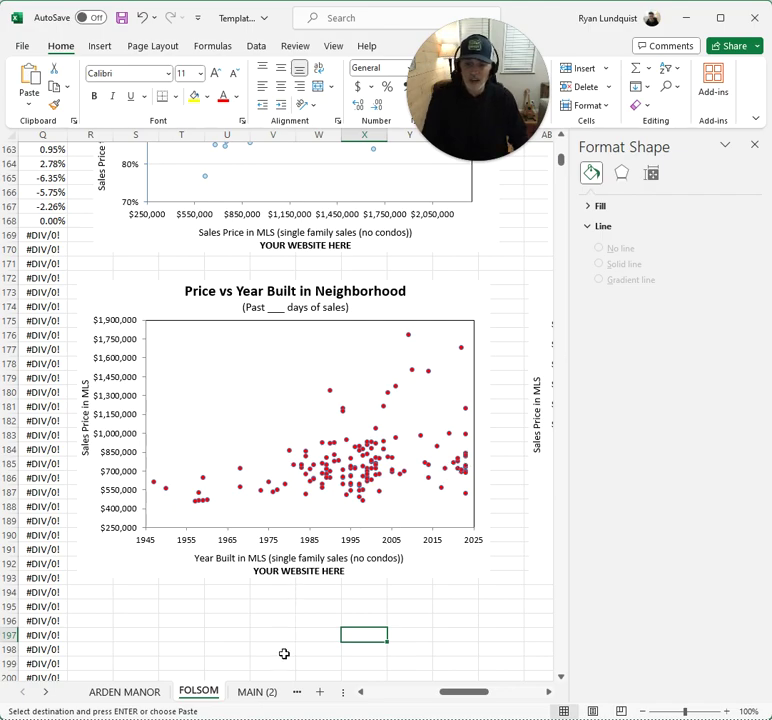
Duplicate the blank MAIN (2) sheet within Template-V2.xlsx, placing the copy before MAIN (2)
click(258, 691)
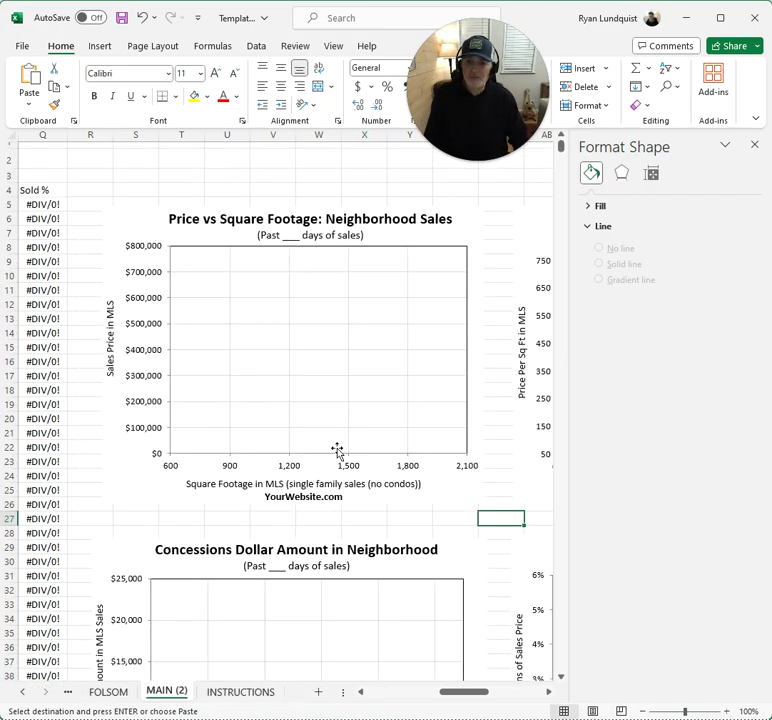
drag(483, 692, 234, 696)
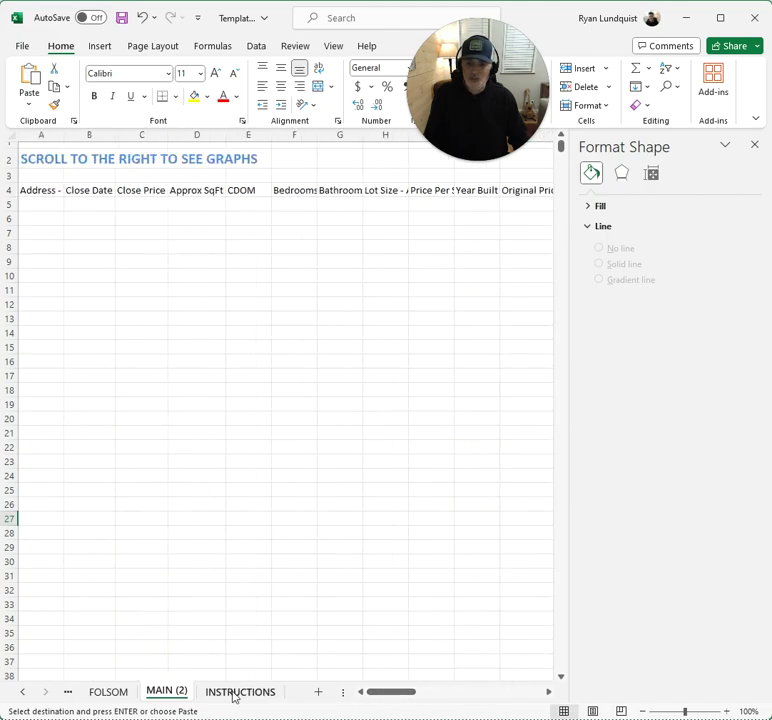
right_click(170, 697)
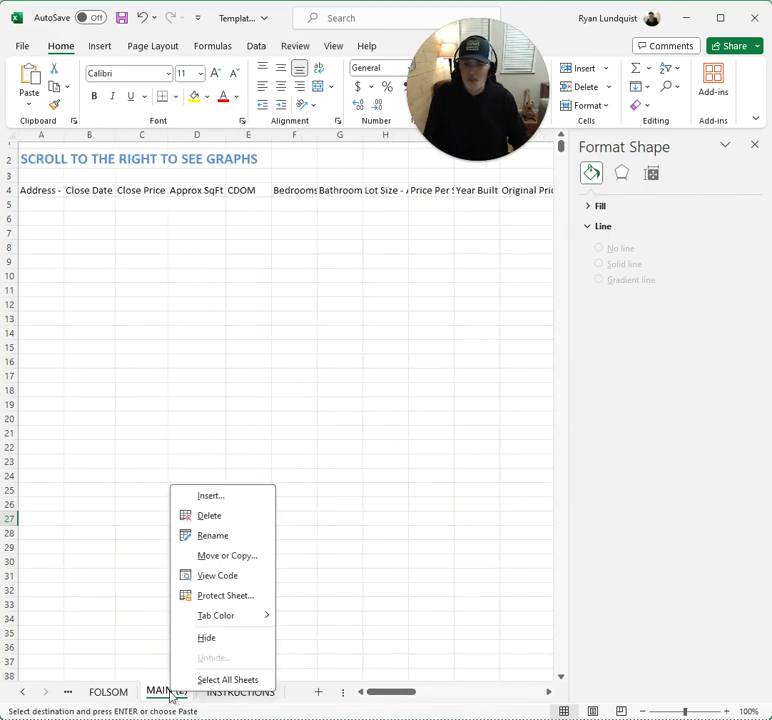
click(229, 556)
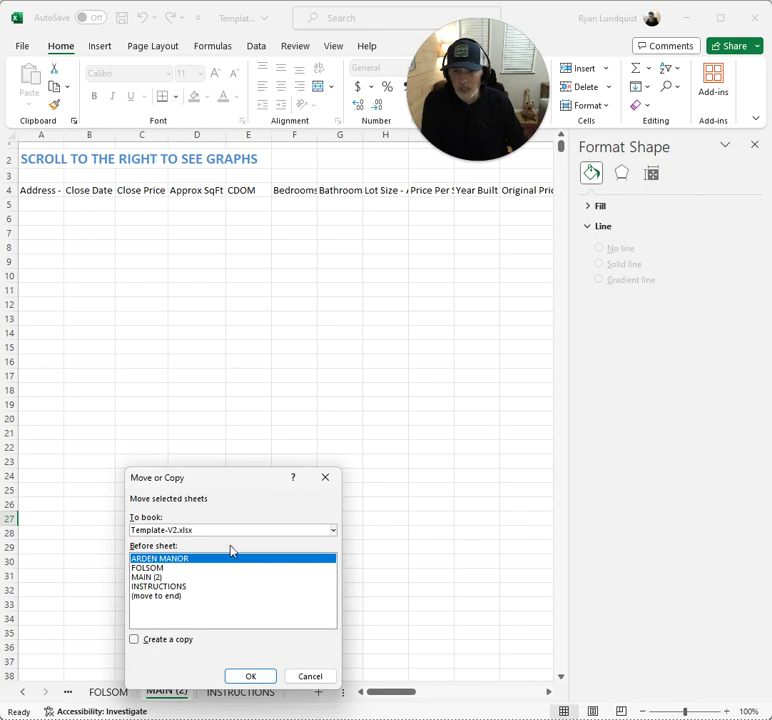
click(163, 578)
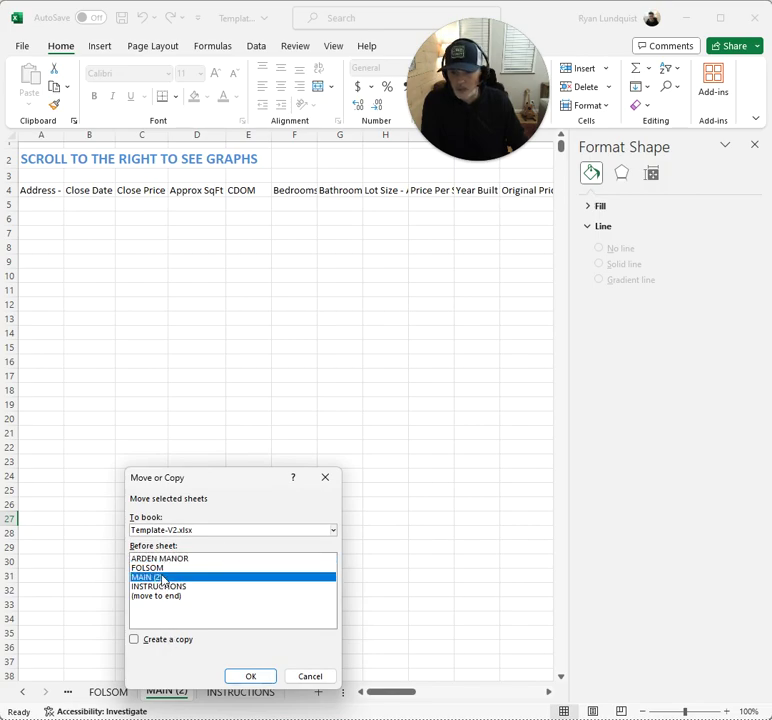
click(157, 640)
click(248, 676)
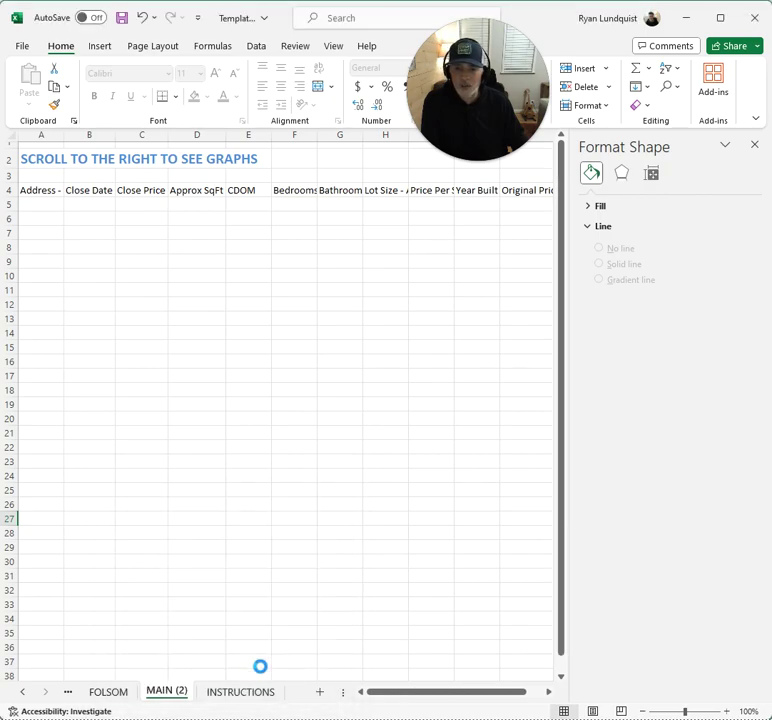
Switch to the PLACER ABOVE 1M workbook and examine the title and date subtitle of its Price vs Square Footage chart
click(277, 560)
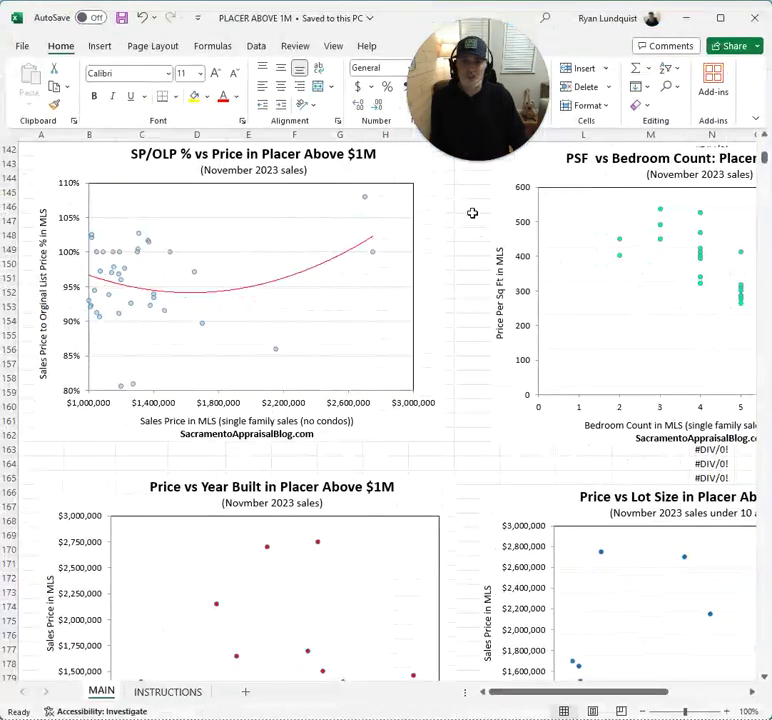
scroll(455, 280, up, 20)
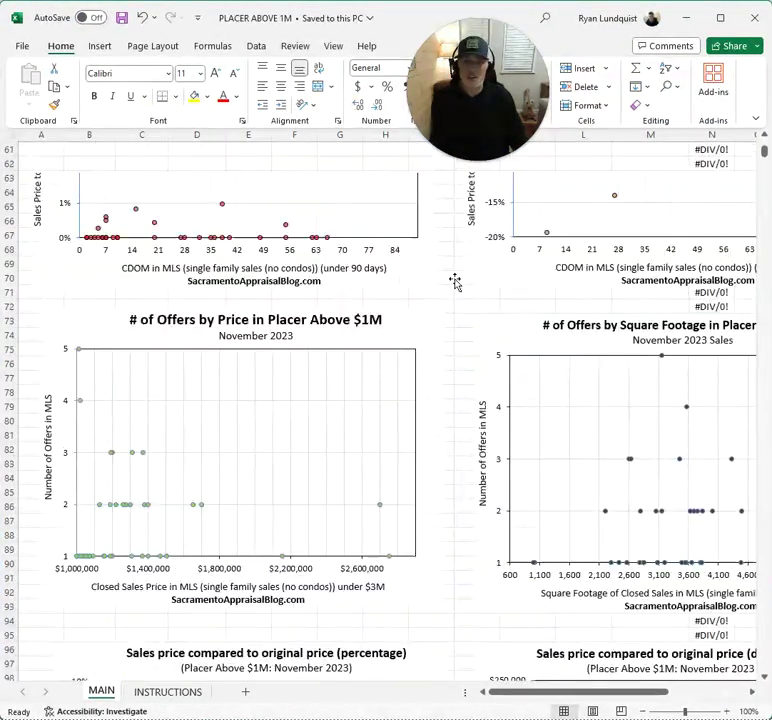
scroll(455, 280, up, 20)
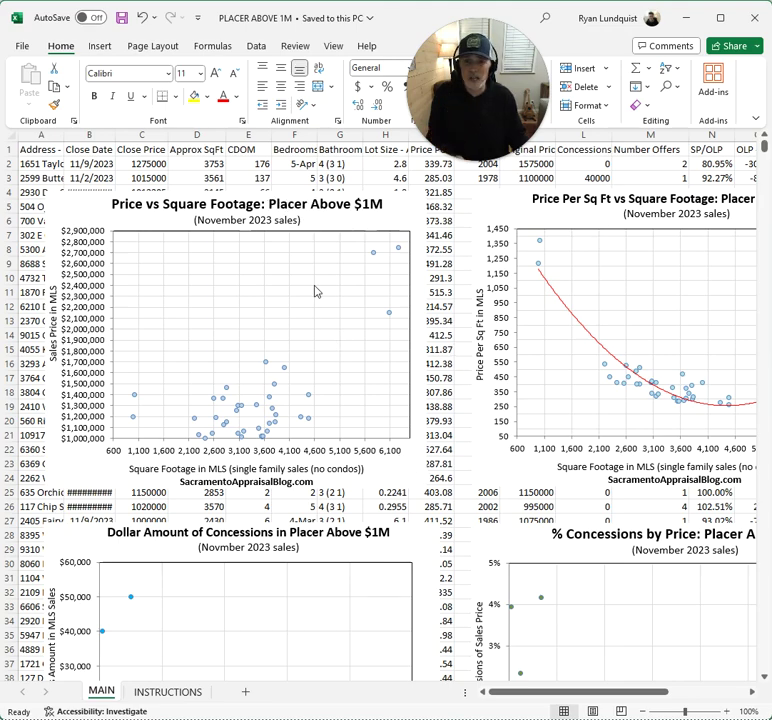
click(246, 221)
drag(246, 221, 206, 222)
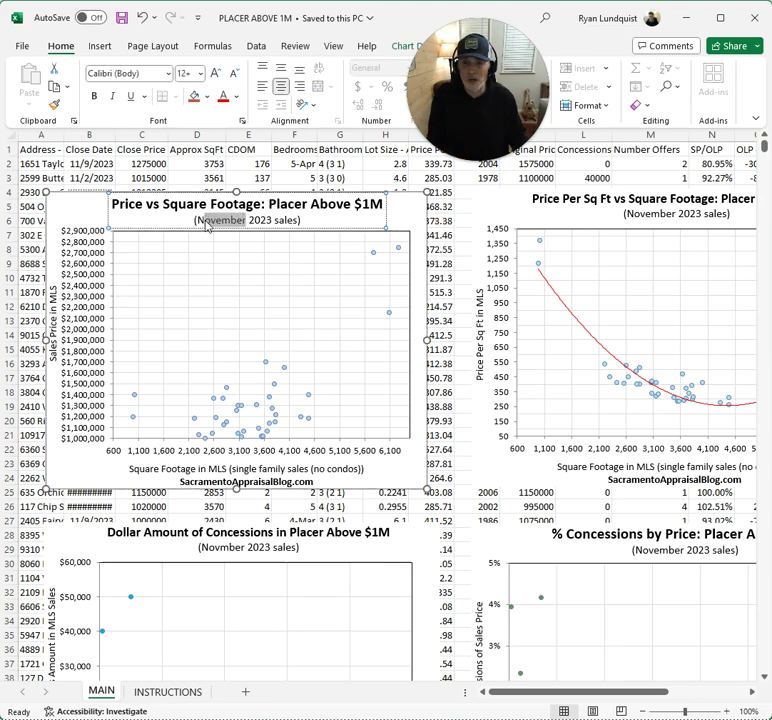
click(440, 234)
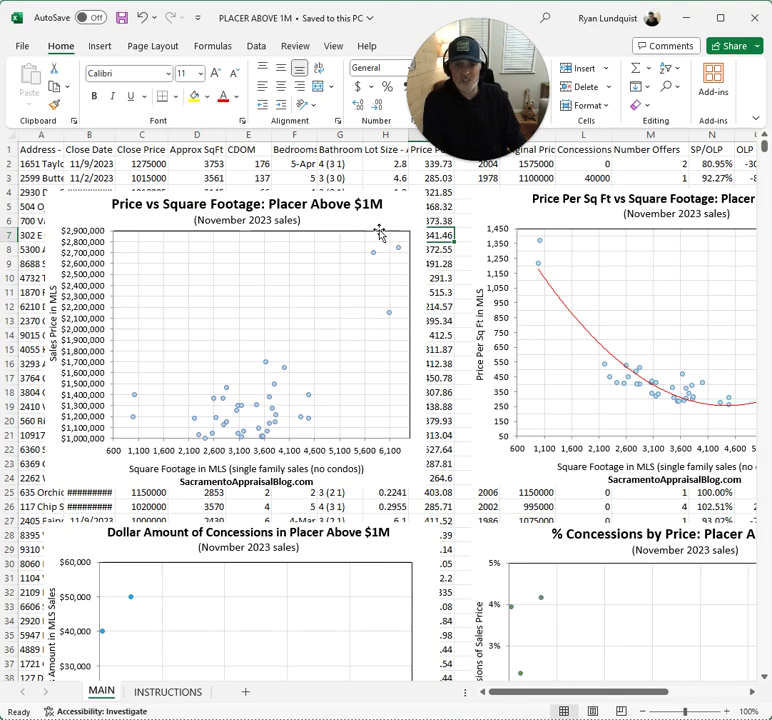
Examine the price per square foot, concessions, days on market and number of offers charts for Placer Above $1M
mouse_move(571, 716)
drag(612, 692, 681, 701)
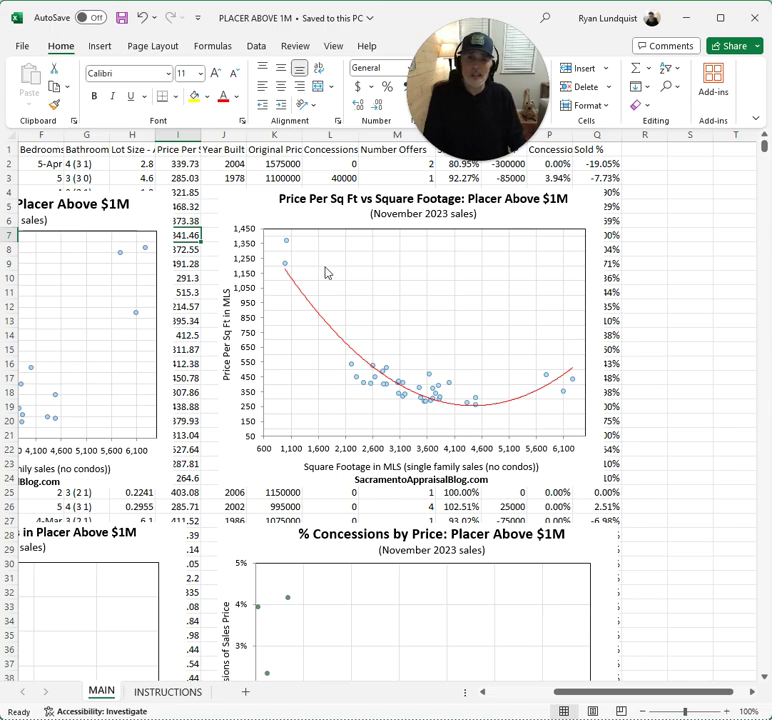
scroll(340, 293, down, 7)
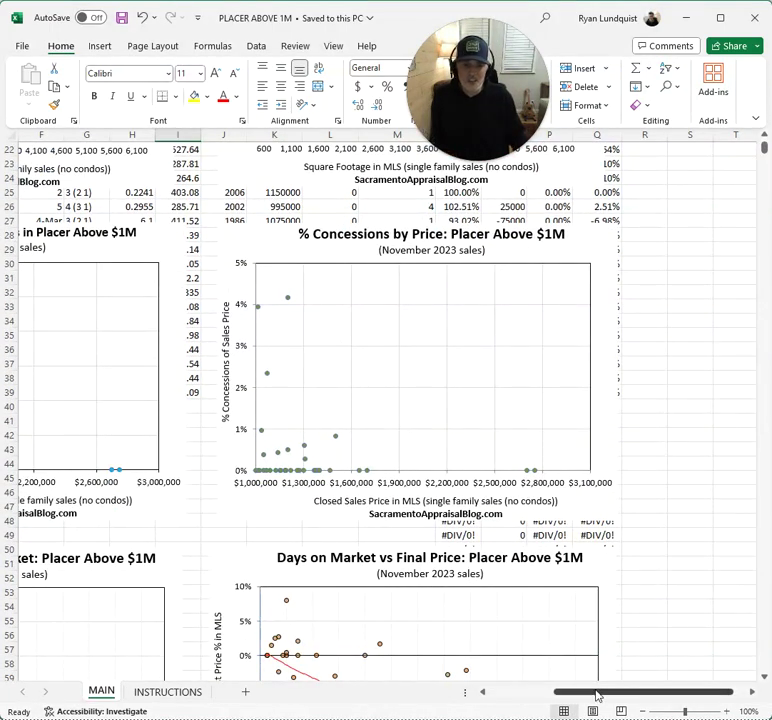
drag(596, 696, 532, 703)
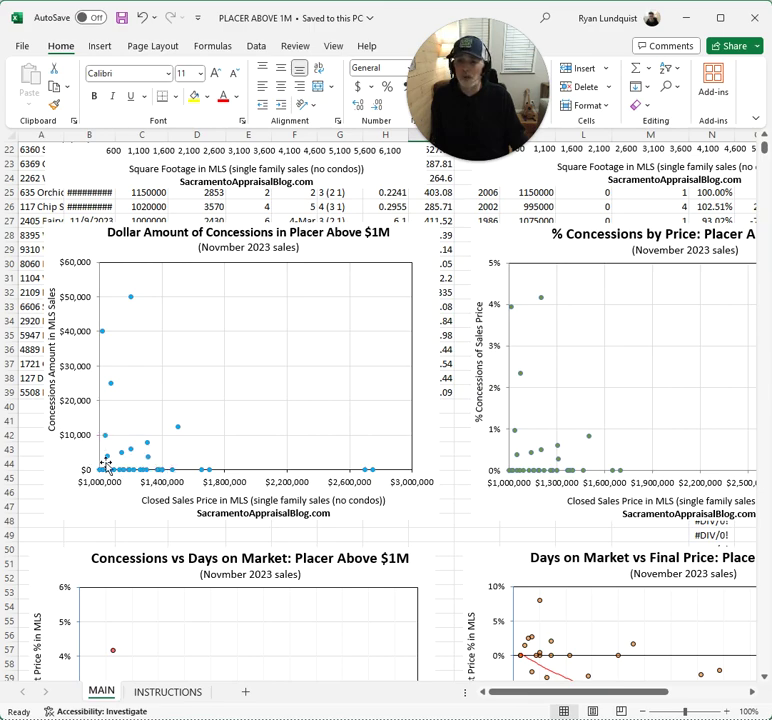
scroll(358, 457, down, 8)
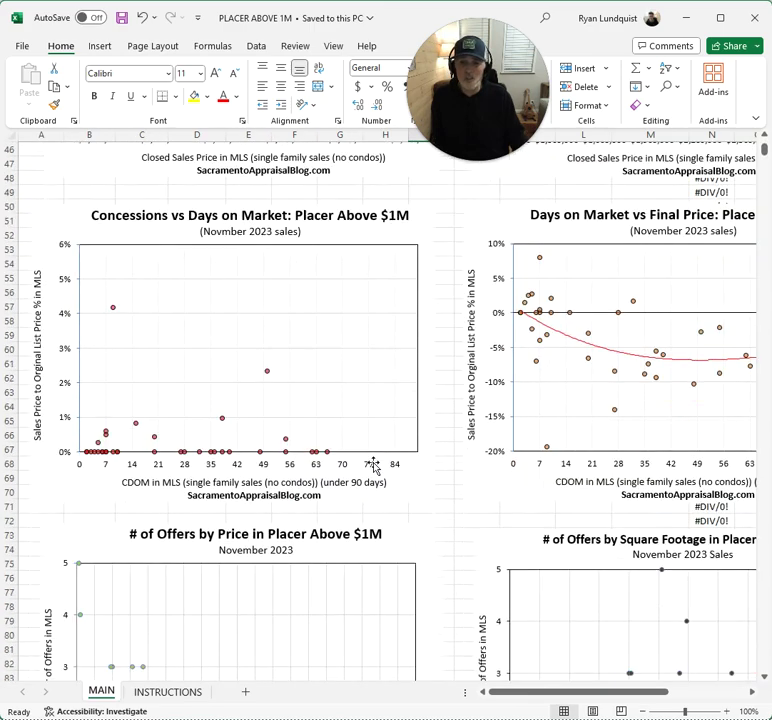
scroll(378, 472, down, 9)
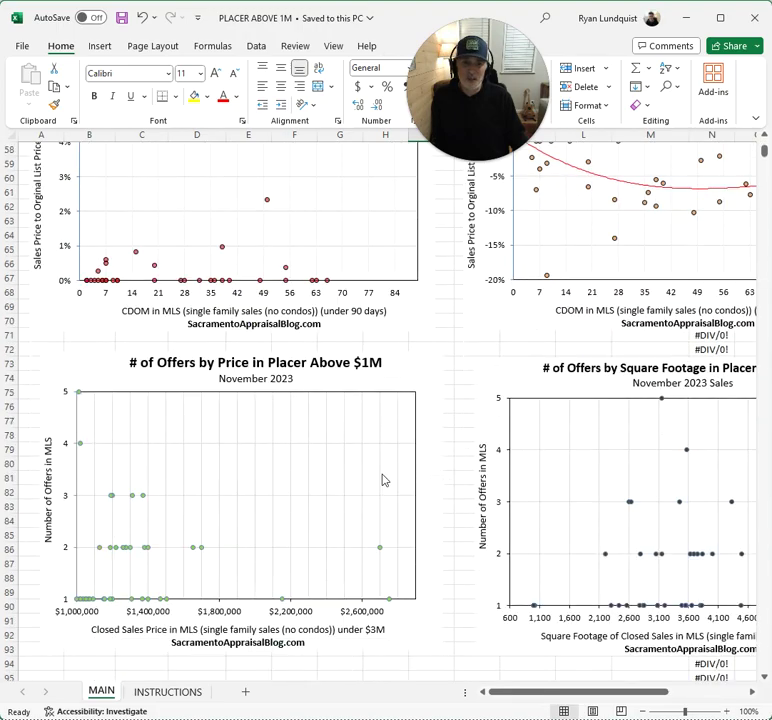
scroll(383, 480, down, 9)
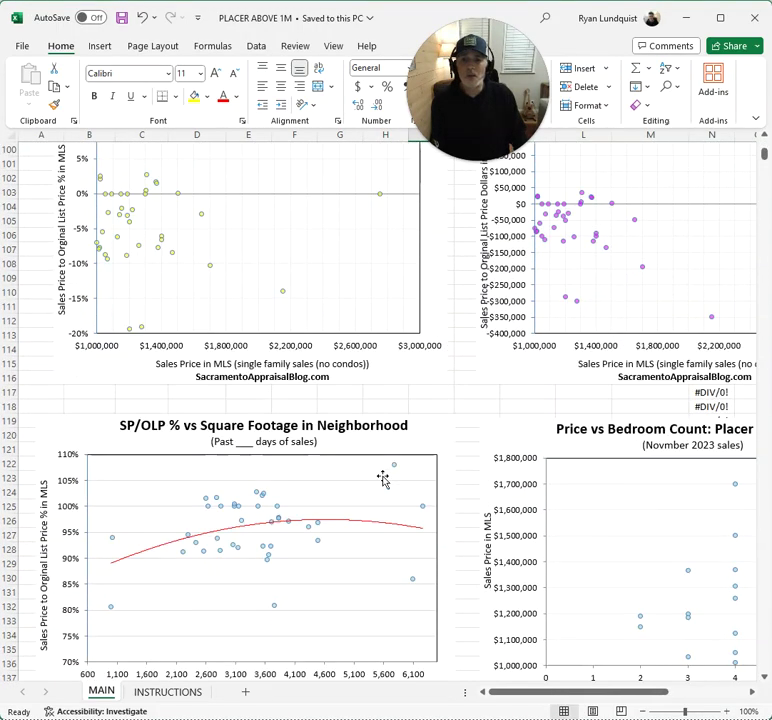
Examine the charts comparing sales price to original price by percentage and dollar amount, and the Price vs Bedroom Count chart
scroll(402, 474, up, 2)
scroll(496, 543, up, 1)
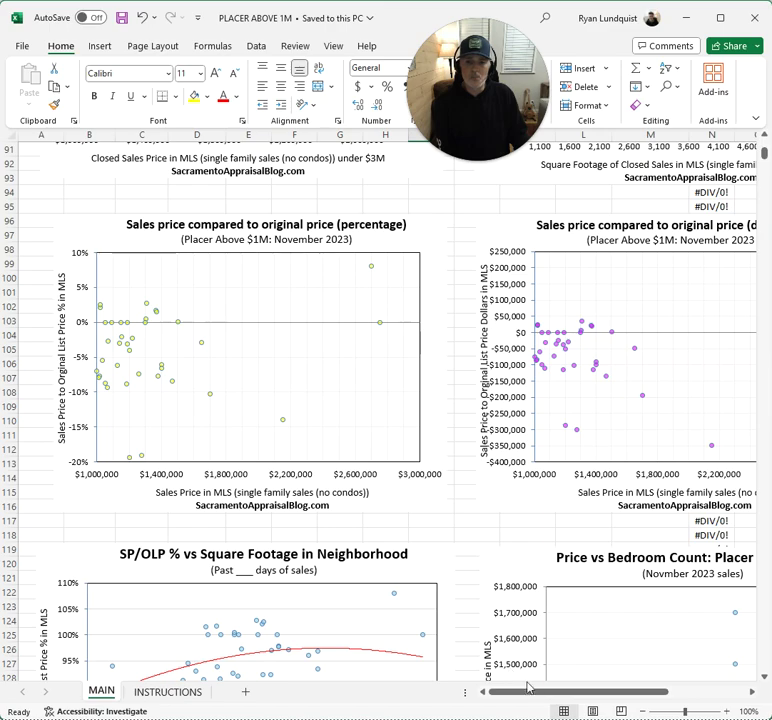
drag(551, 698, 620, 697)
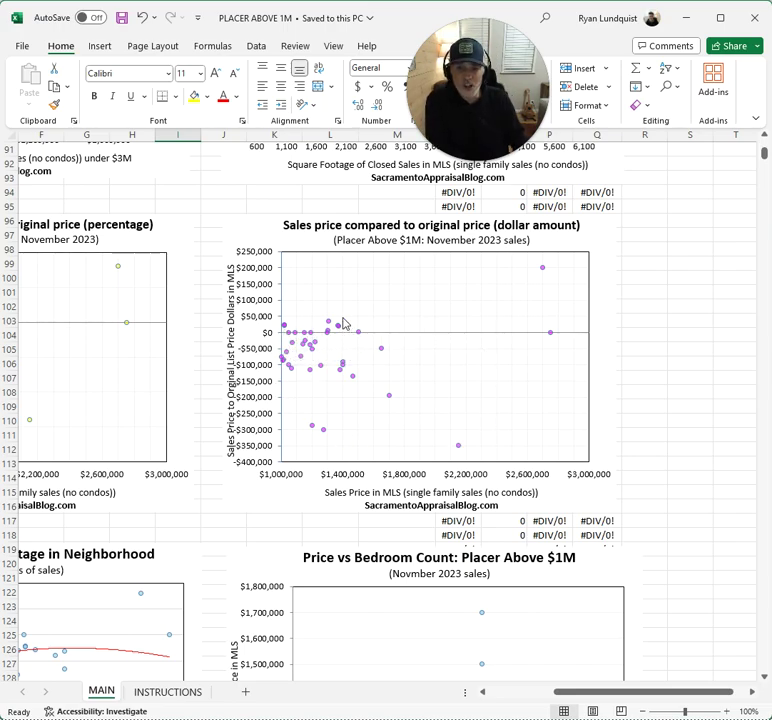
mouse_move(330, 327)
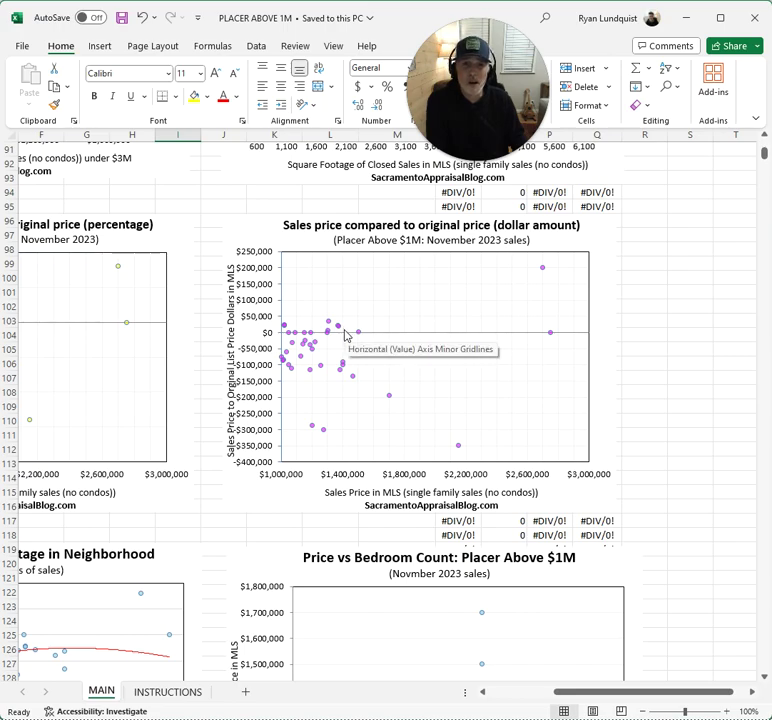
mouse_move(543, 272)
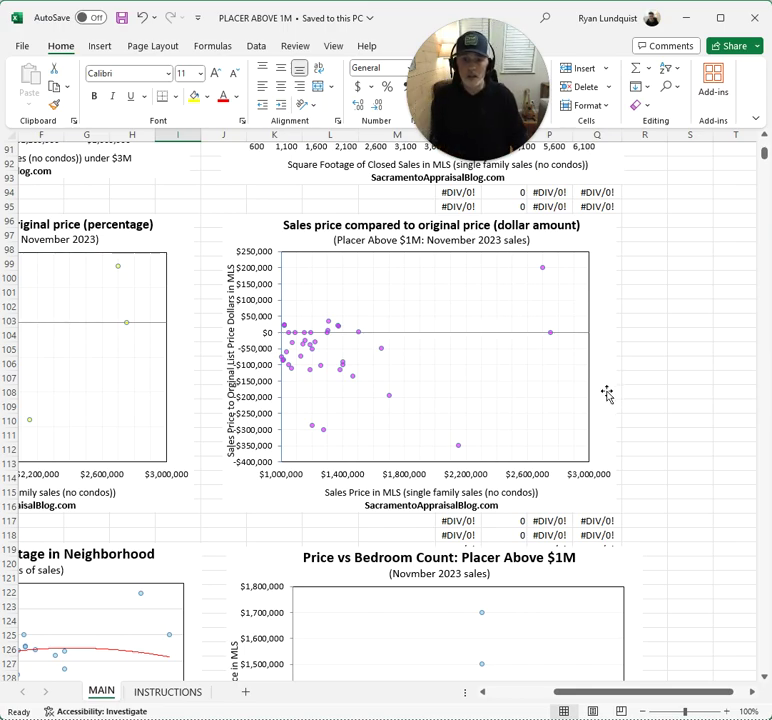
scroll(606, 393, down, 5)
scroll(606, 393, down, 8)
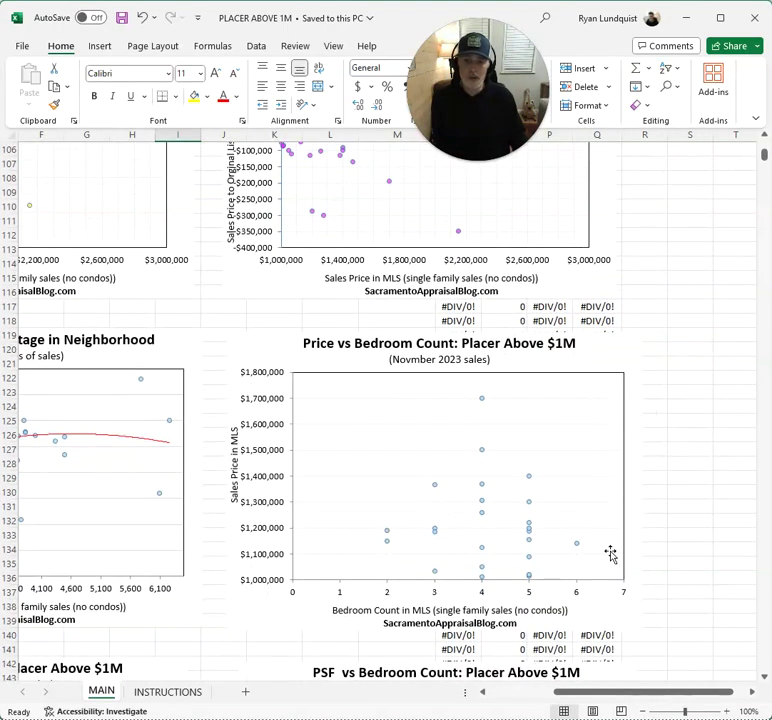
Examine the Price vs Year Built and Price vs Lot Size charts for Placer Above $1M and close that workbook
drag(642, 691, 581, 705)
scroll(519, 590, down, 2)
scroll(519, 590, down, 6)
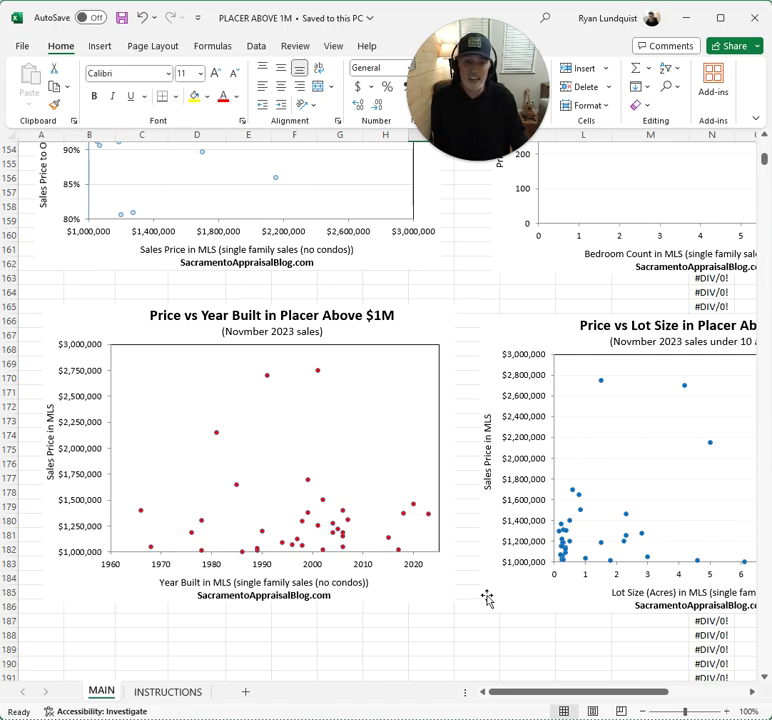
drag(567, 696, 612, 692)
click(750, 18)
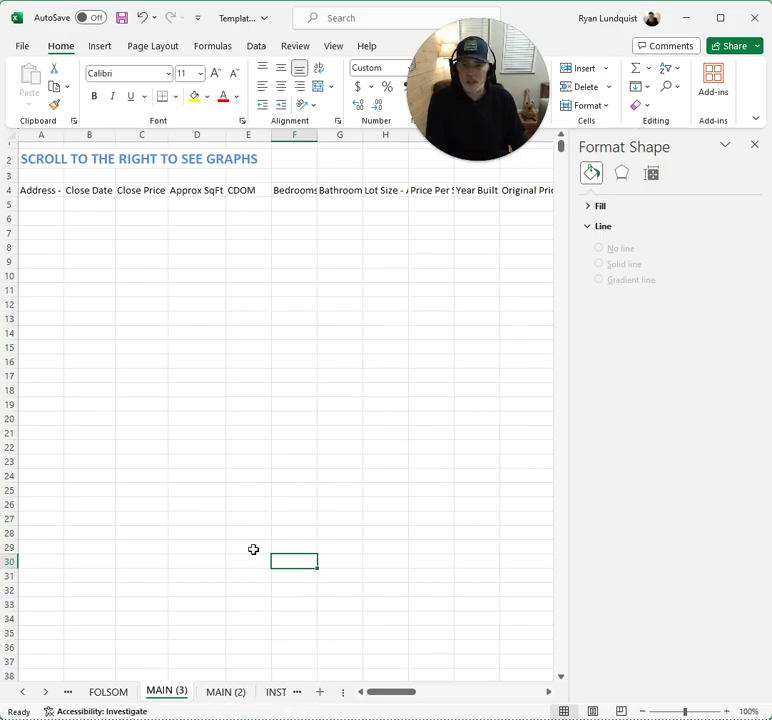
Copy the FOLSOM sheet's Price vs Square Footage chart and paste it onto a blank canvas in Paint
click(108, 691)
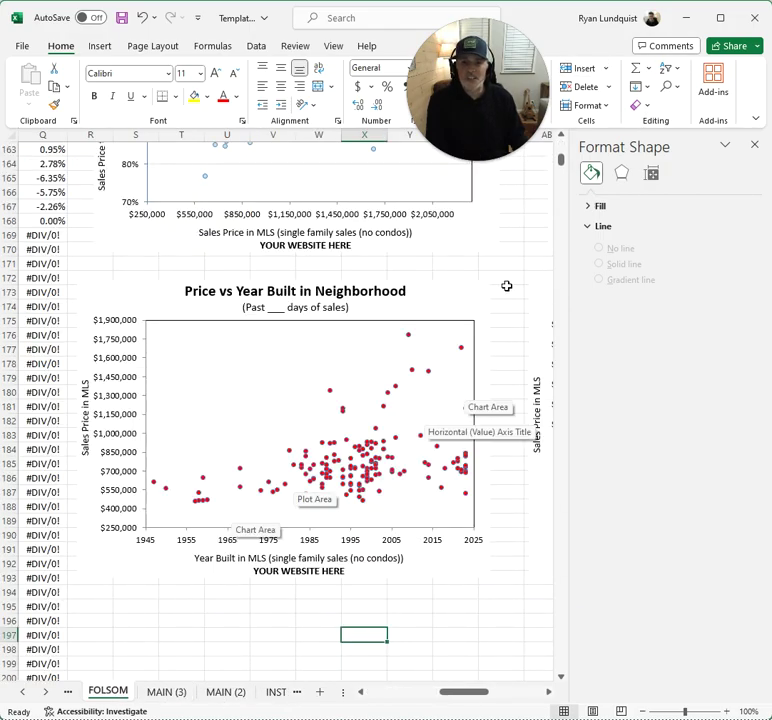
scroll(456, 307, up, 6)
scroll(456, 307, up, 20)
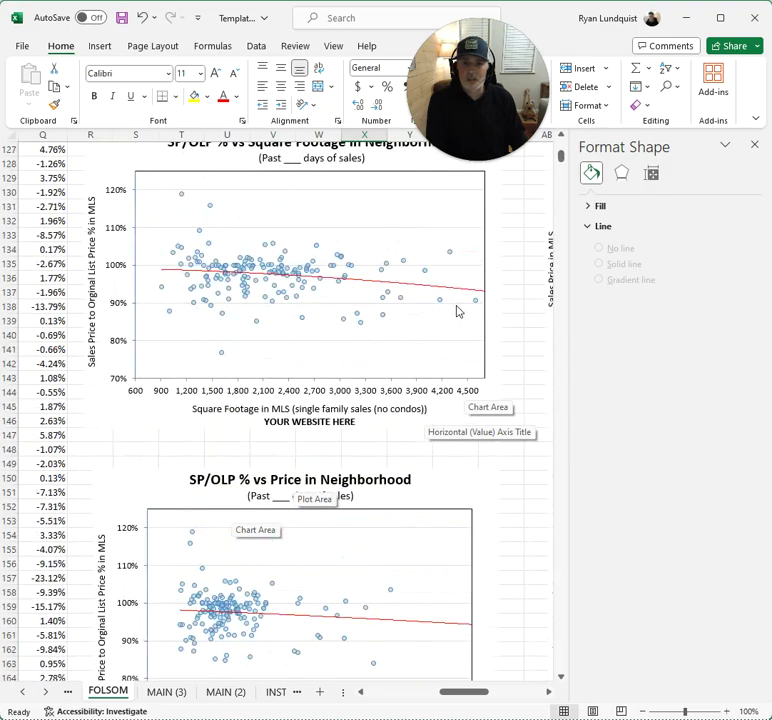
scroll(458, 307, up, 18)
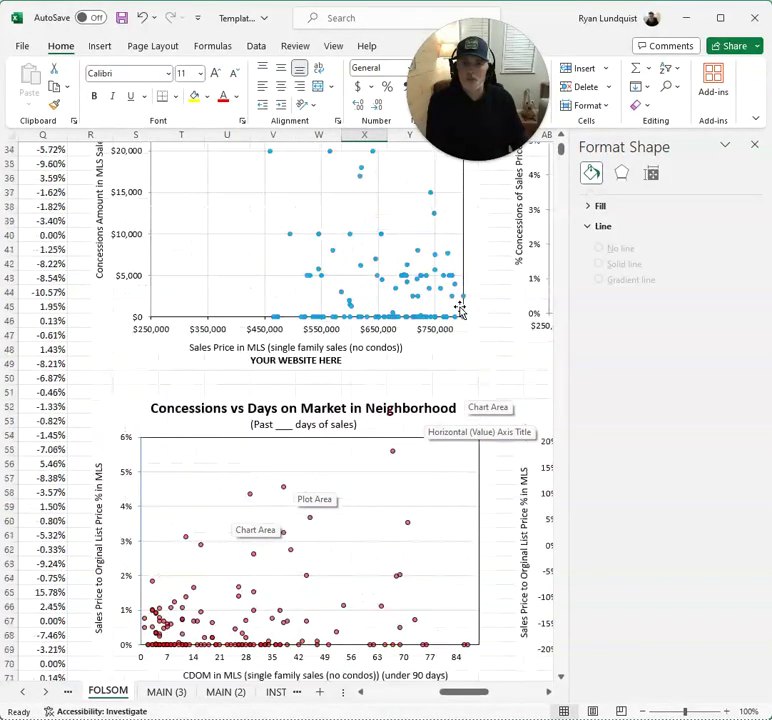
click(457, 229)
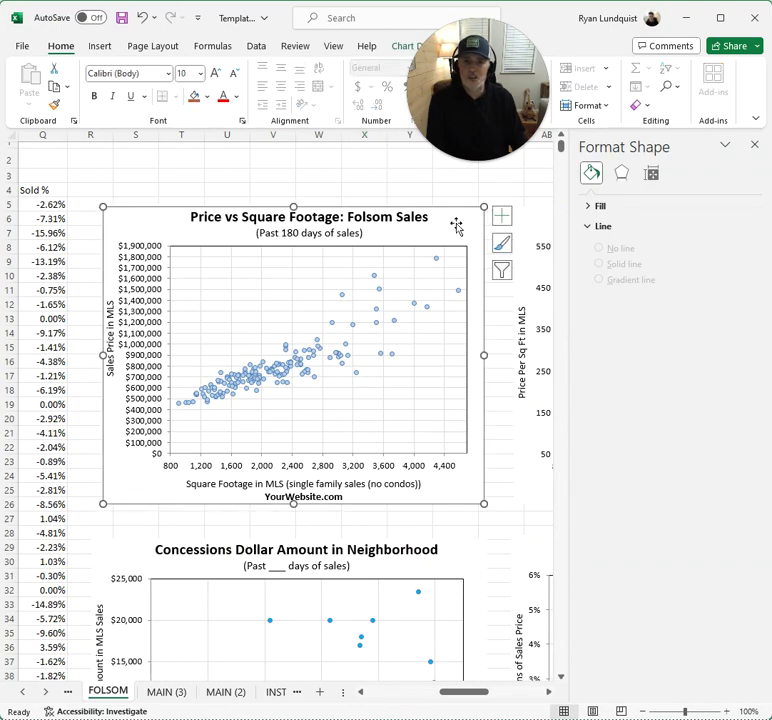
click(430, 189)
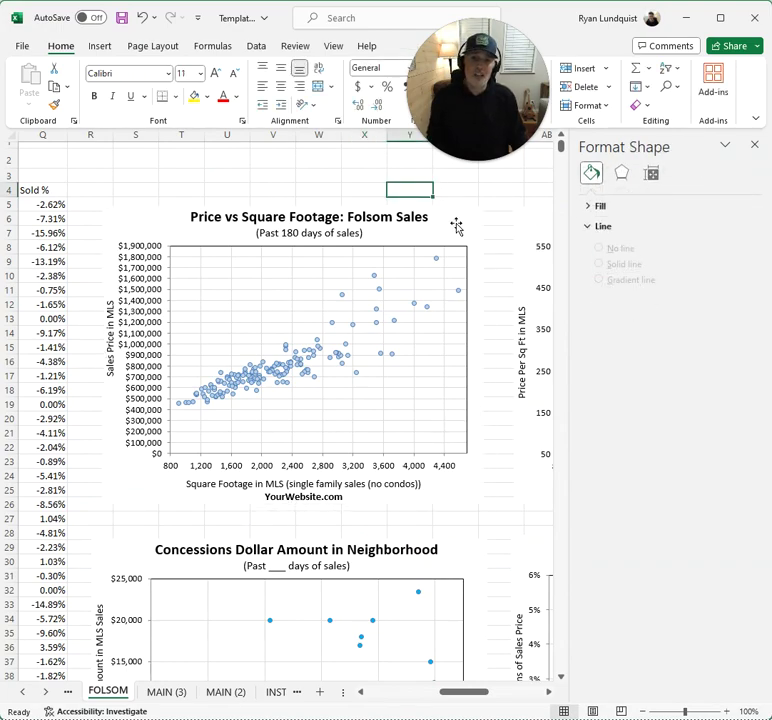
click(456, 224)
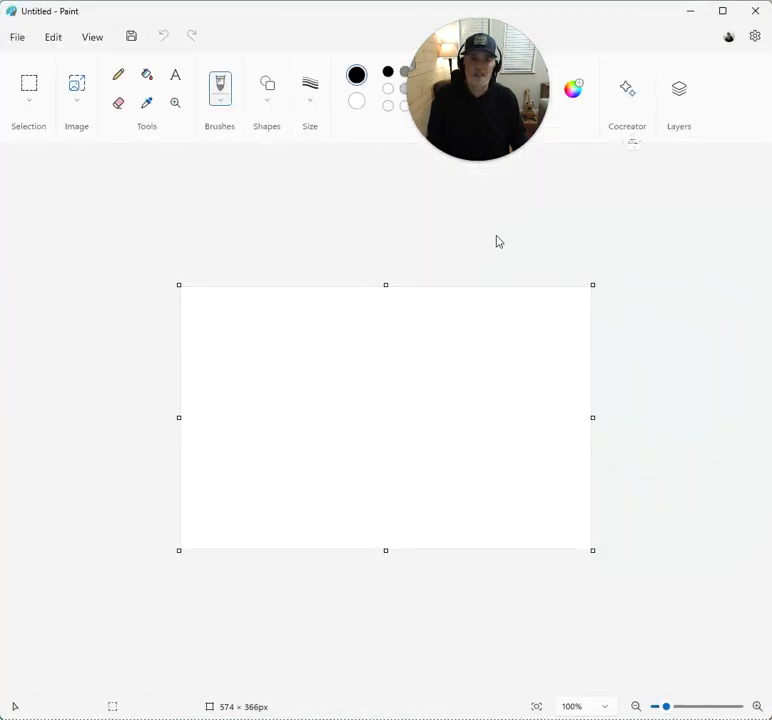
key(ctrl+v)
click(298, 160)
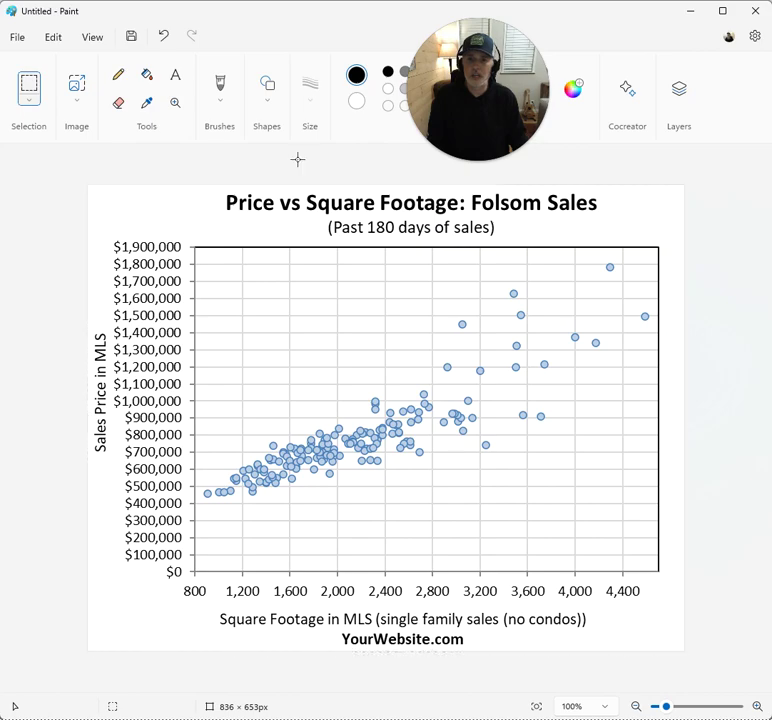
Close Paint without saving the pasted chart and return to the FOLSOM sheet in Excel
click(20, 34)
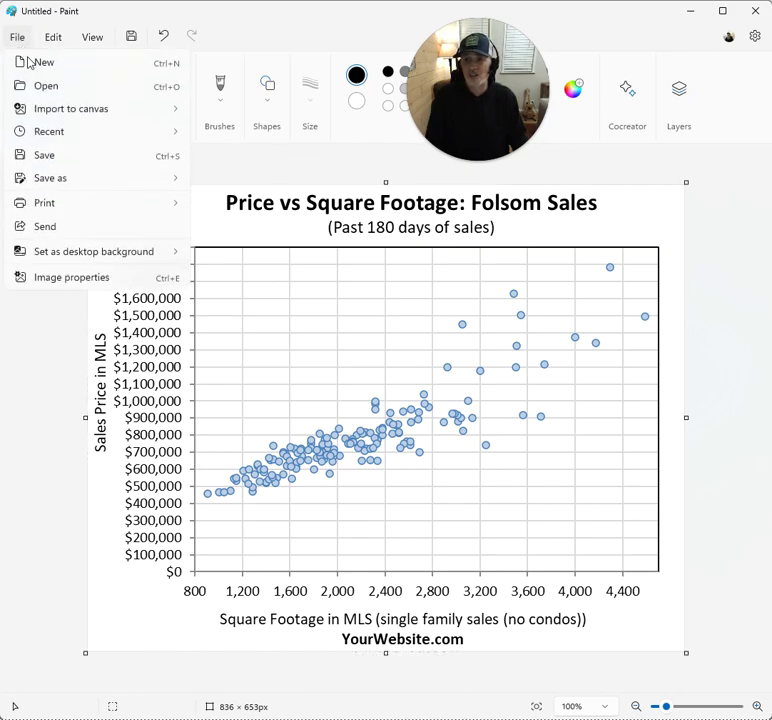
click(31, 316)
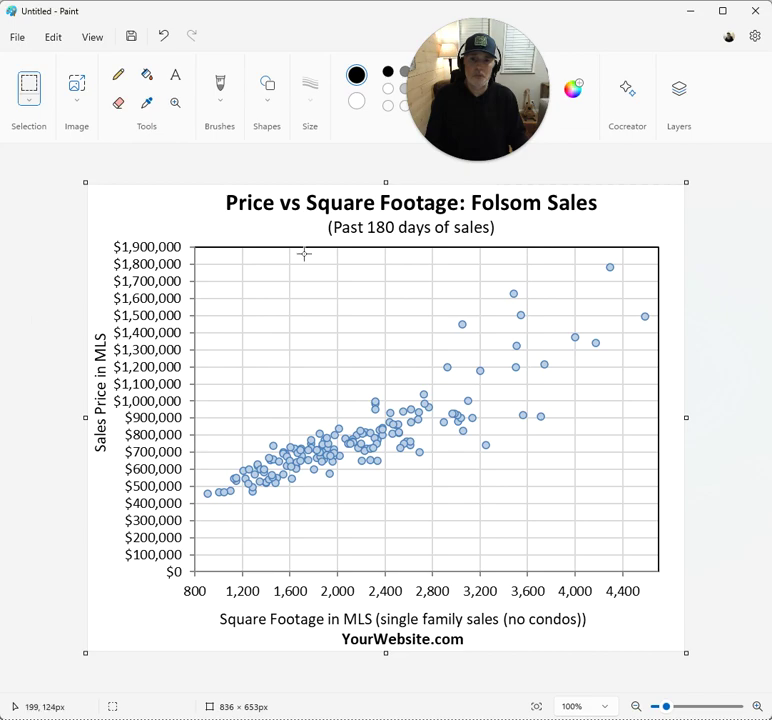
click(756, 11)
click(391, 420)
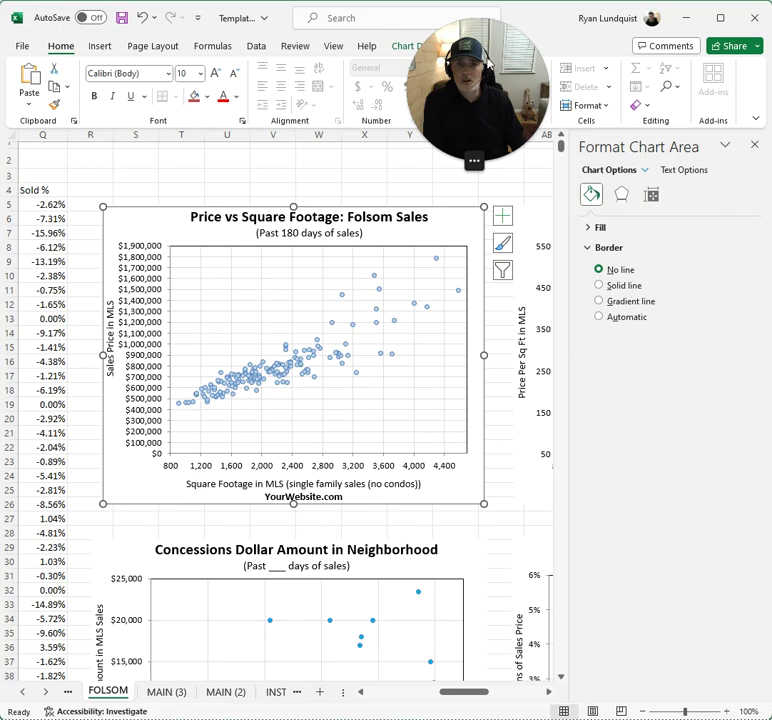
Turn off the worksheet gridlines around the FOLSOM charts and turn them back on
drag(557, 52, 645, 56)
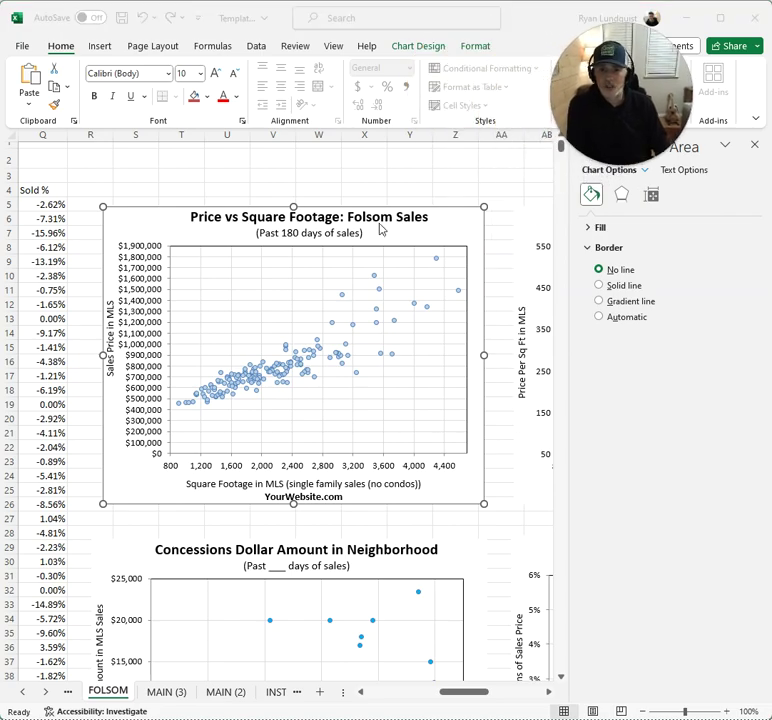
click(452, 175)
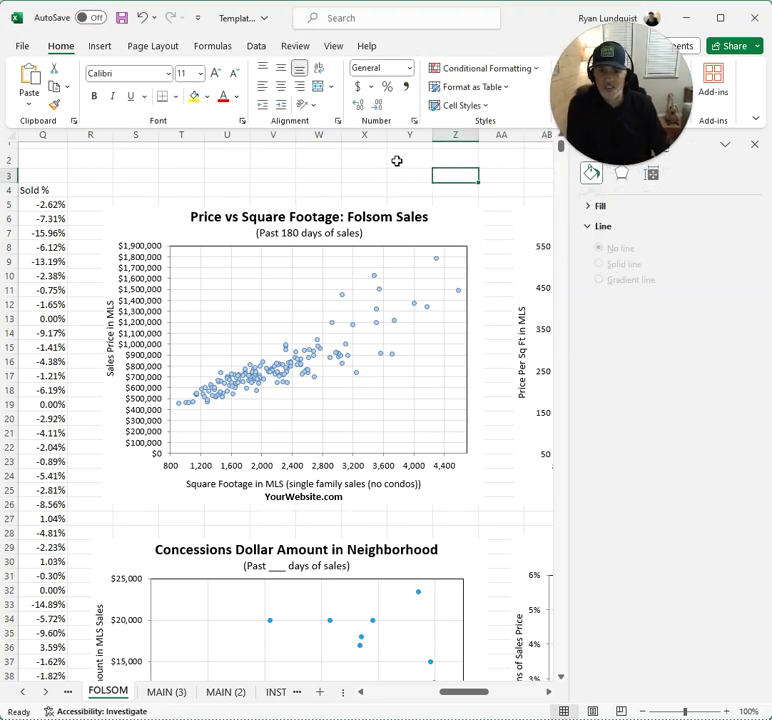
click(333, 46)
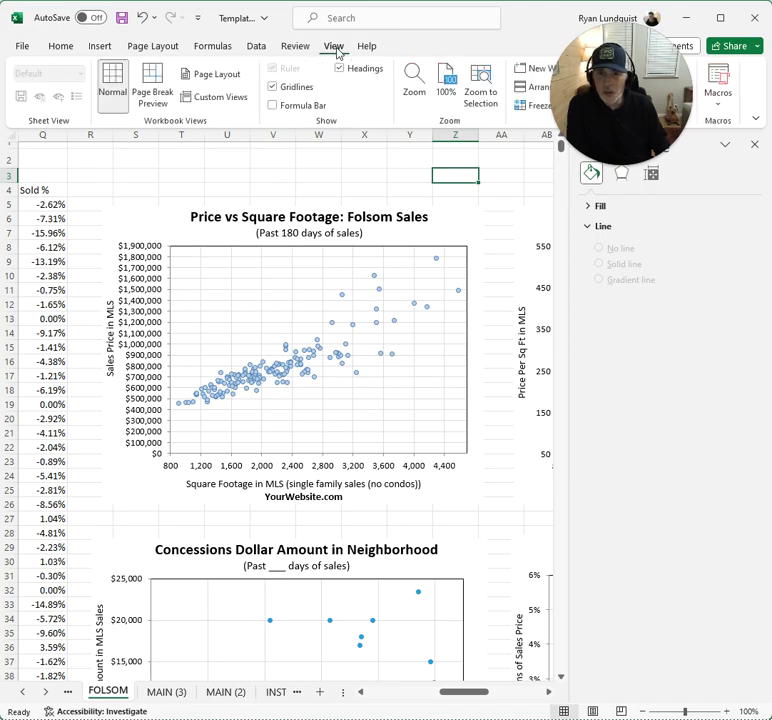
click(303, 91)
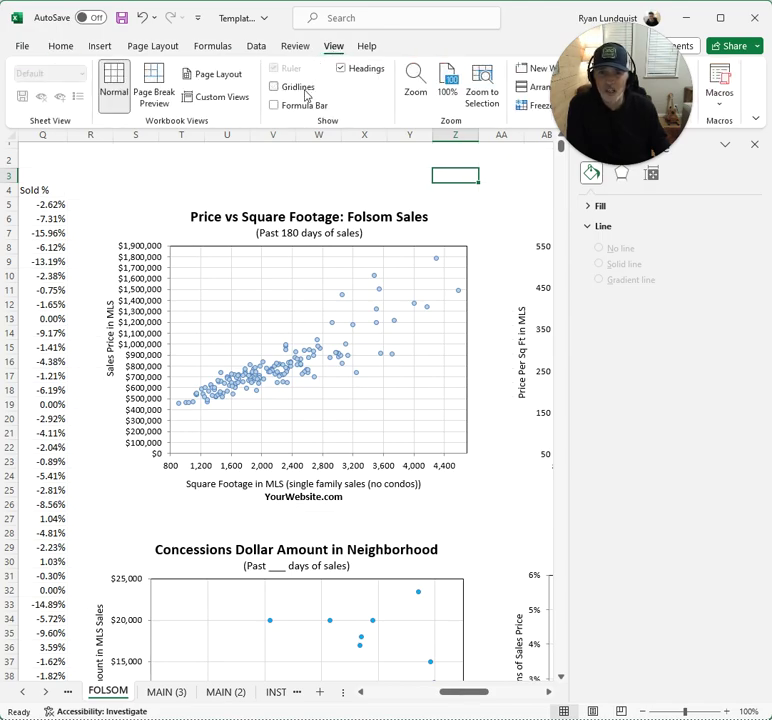
click(344, 176)
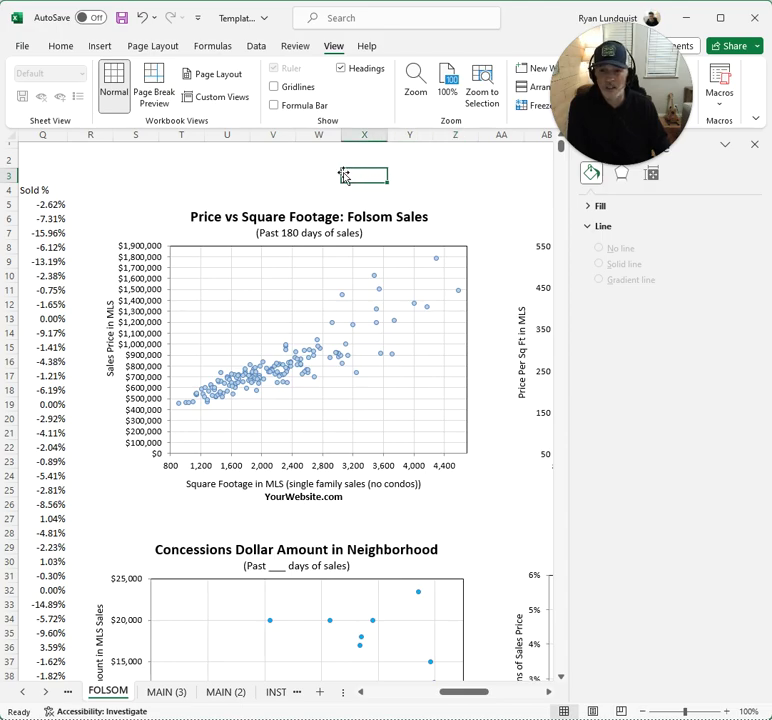
click(300, 92)
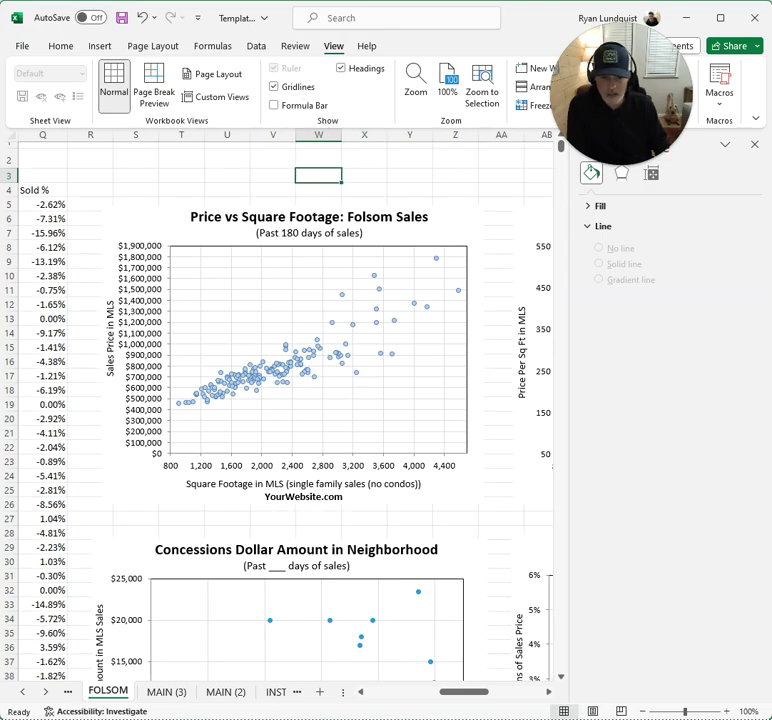
Capture the Folsom Price vs Square Footage chart with Snipping Tool and draw a black pen stroke beside it in the snip
click(456, 712)
click(366, 686)
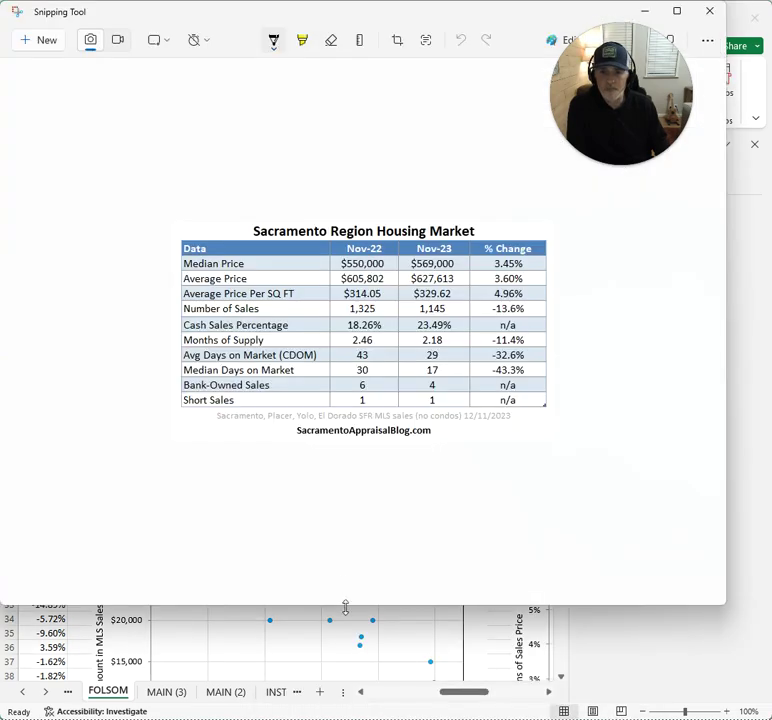
click(50, 42)
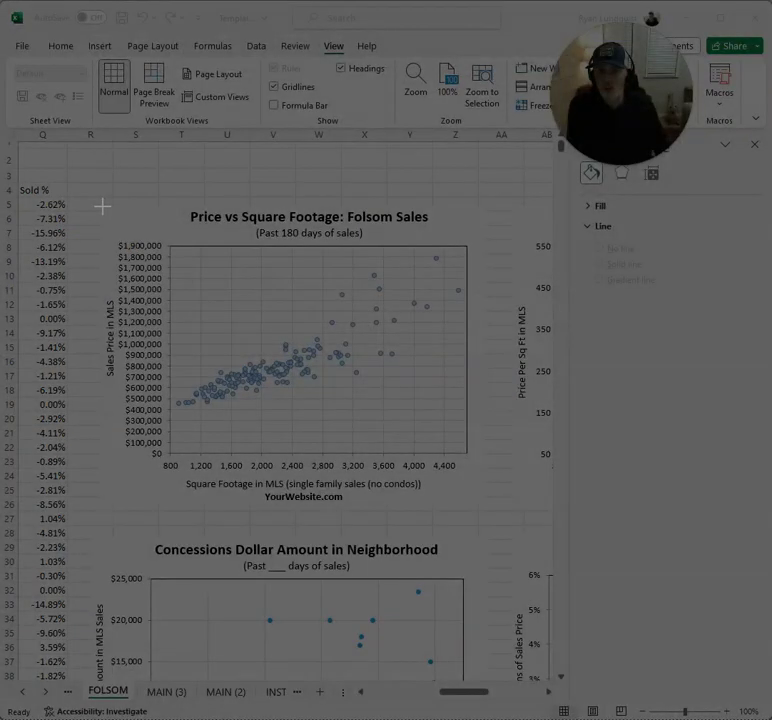
drag(102, 206, 480, 512)
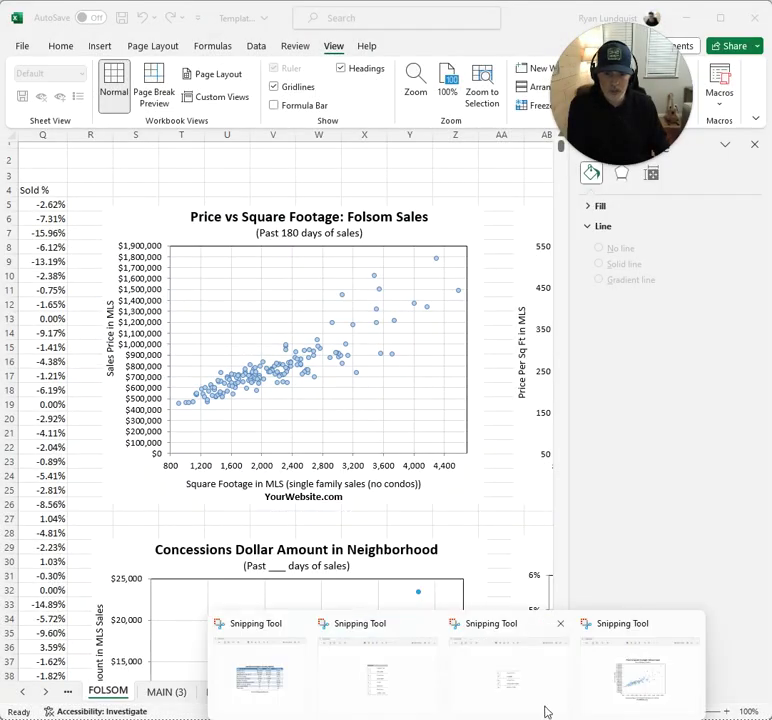
click(625, 694)
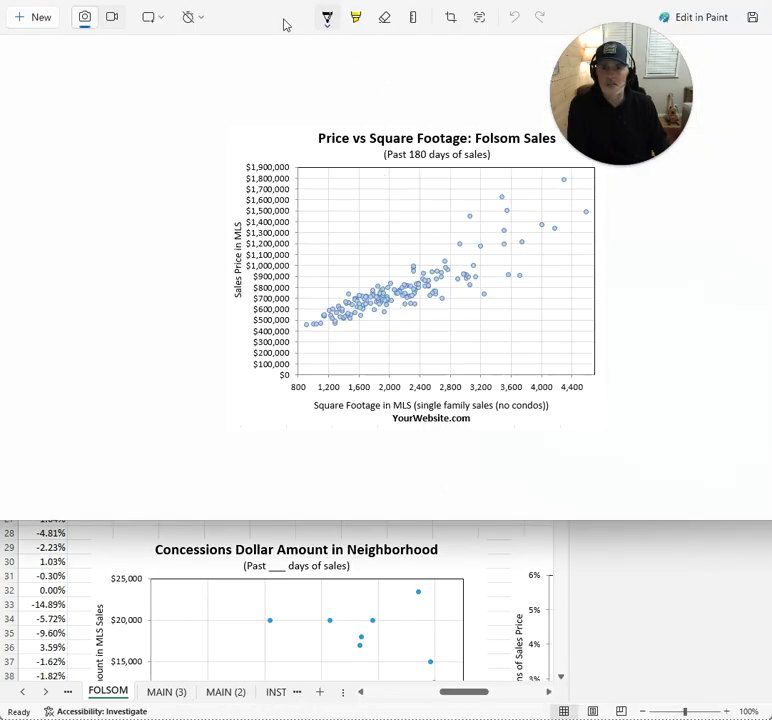
drag(713, 138, 622, 332)
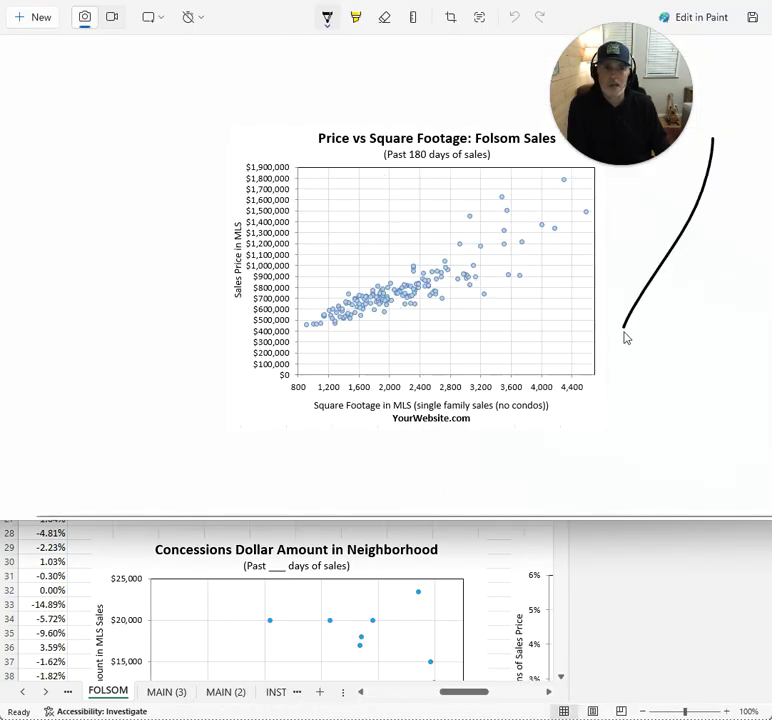
Return to the template workbook's INSTRUCTIONS sheet, close the formatting pane and read the instructions and graph tips
click(294, 697)
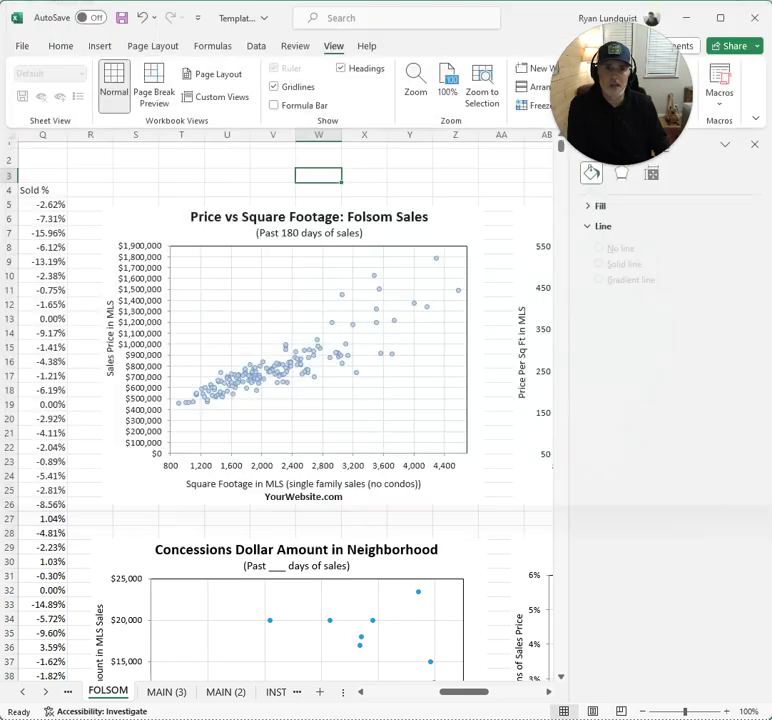
click(294, 697)
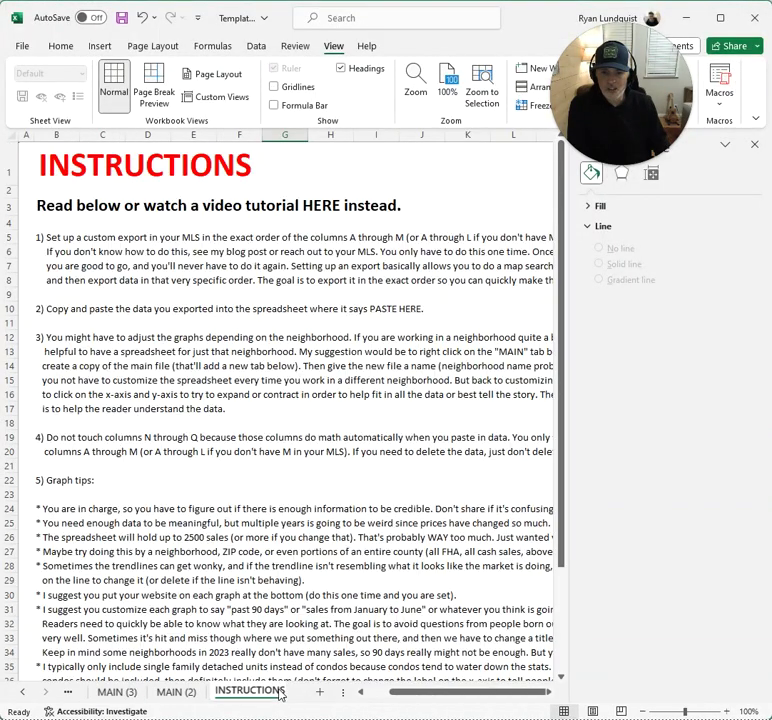
click(754, 144)
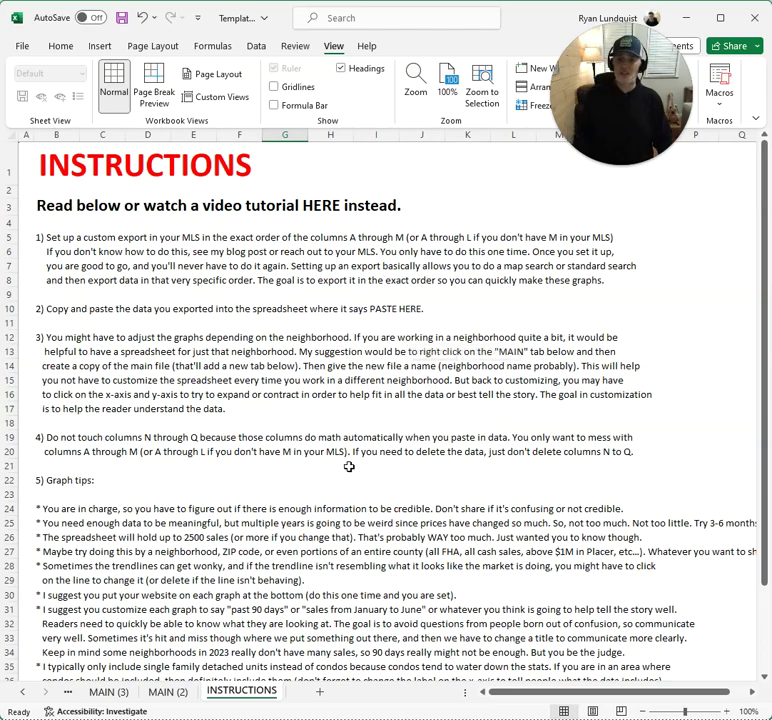
scroll(262, 563, down, 3)
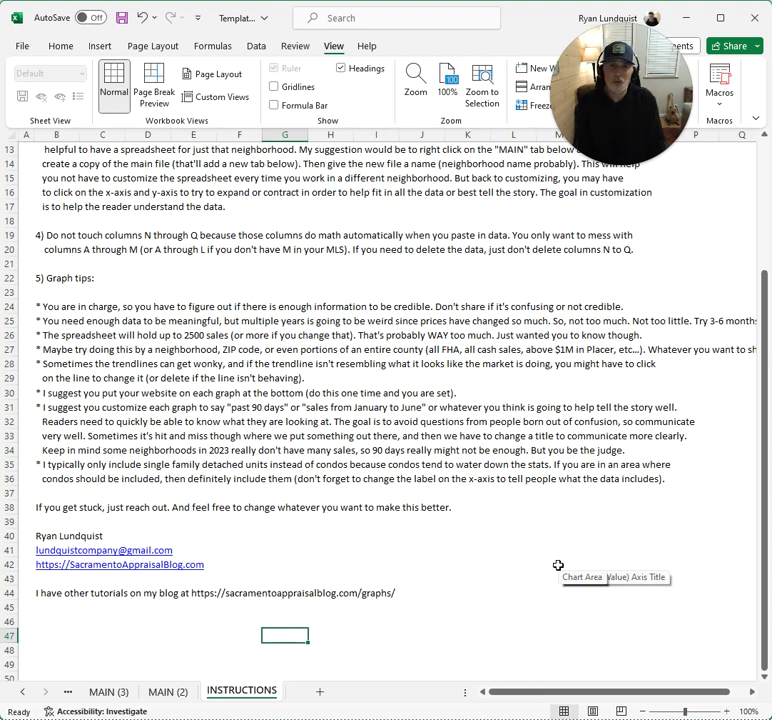
Return to the FOLSOM sheet and select the horizontal axis title of its Price vs Square Footage chart
click(108, 691)
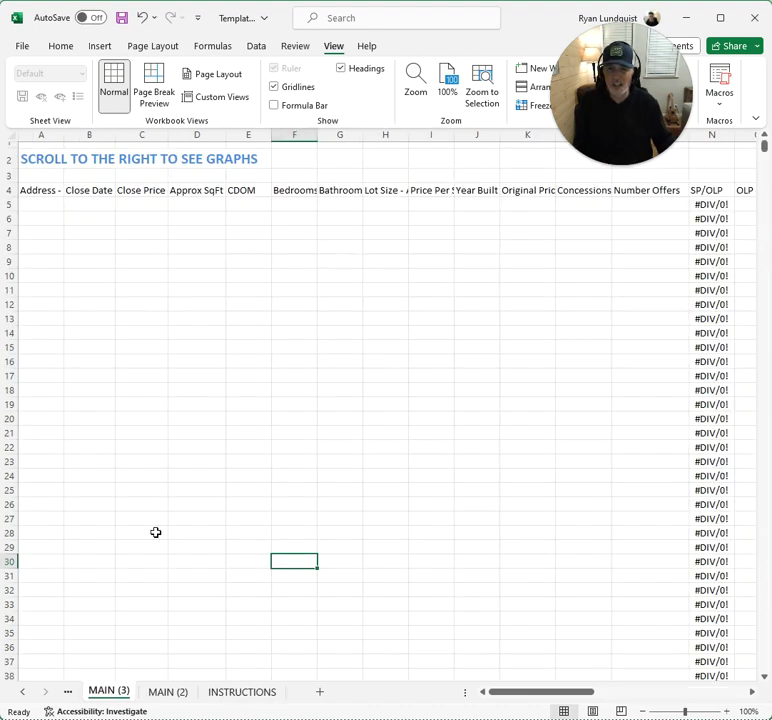
click(157, 694)
click(113, 693)
click(67, 691)
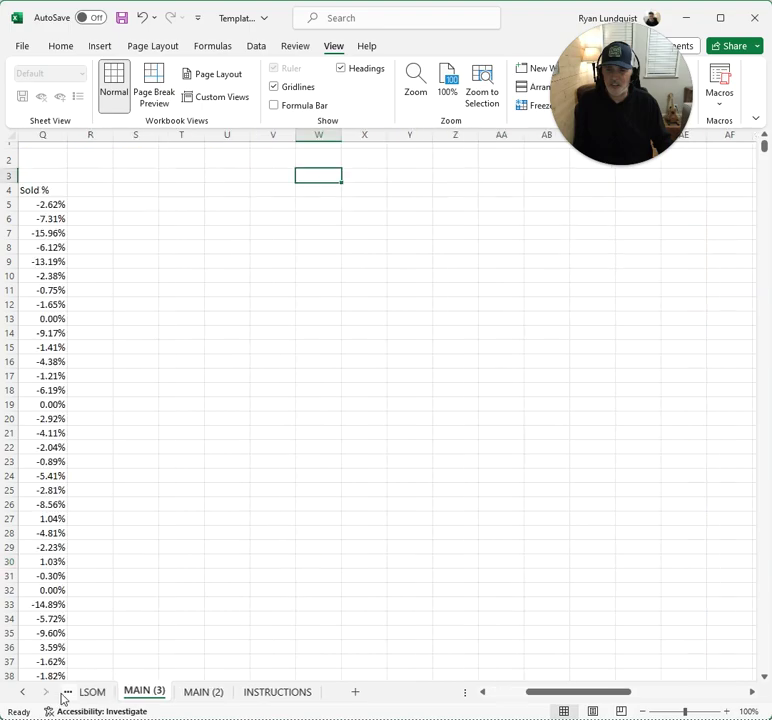
click(287, 499)
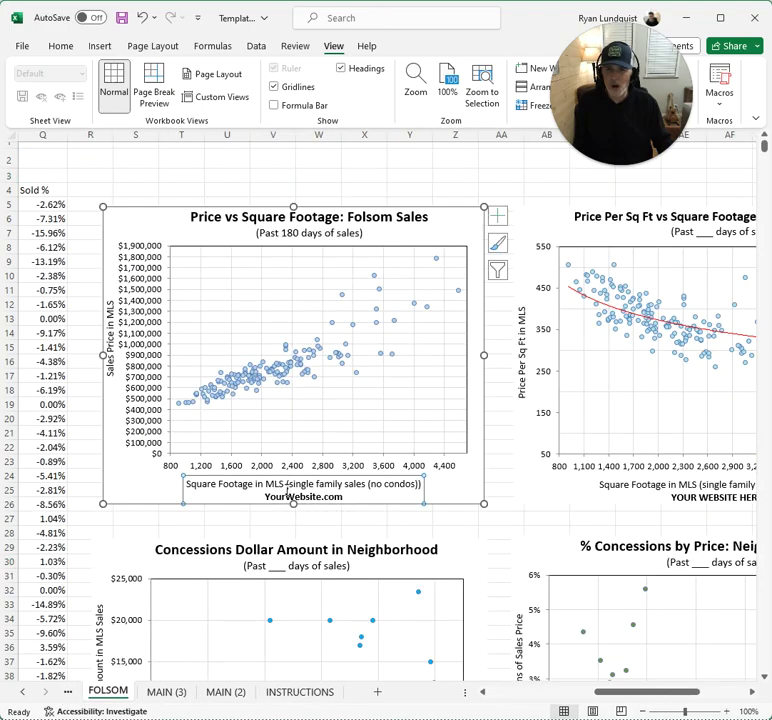